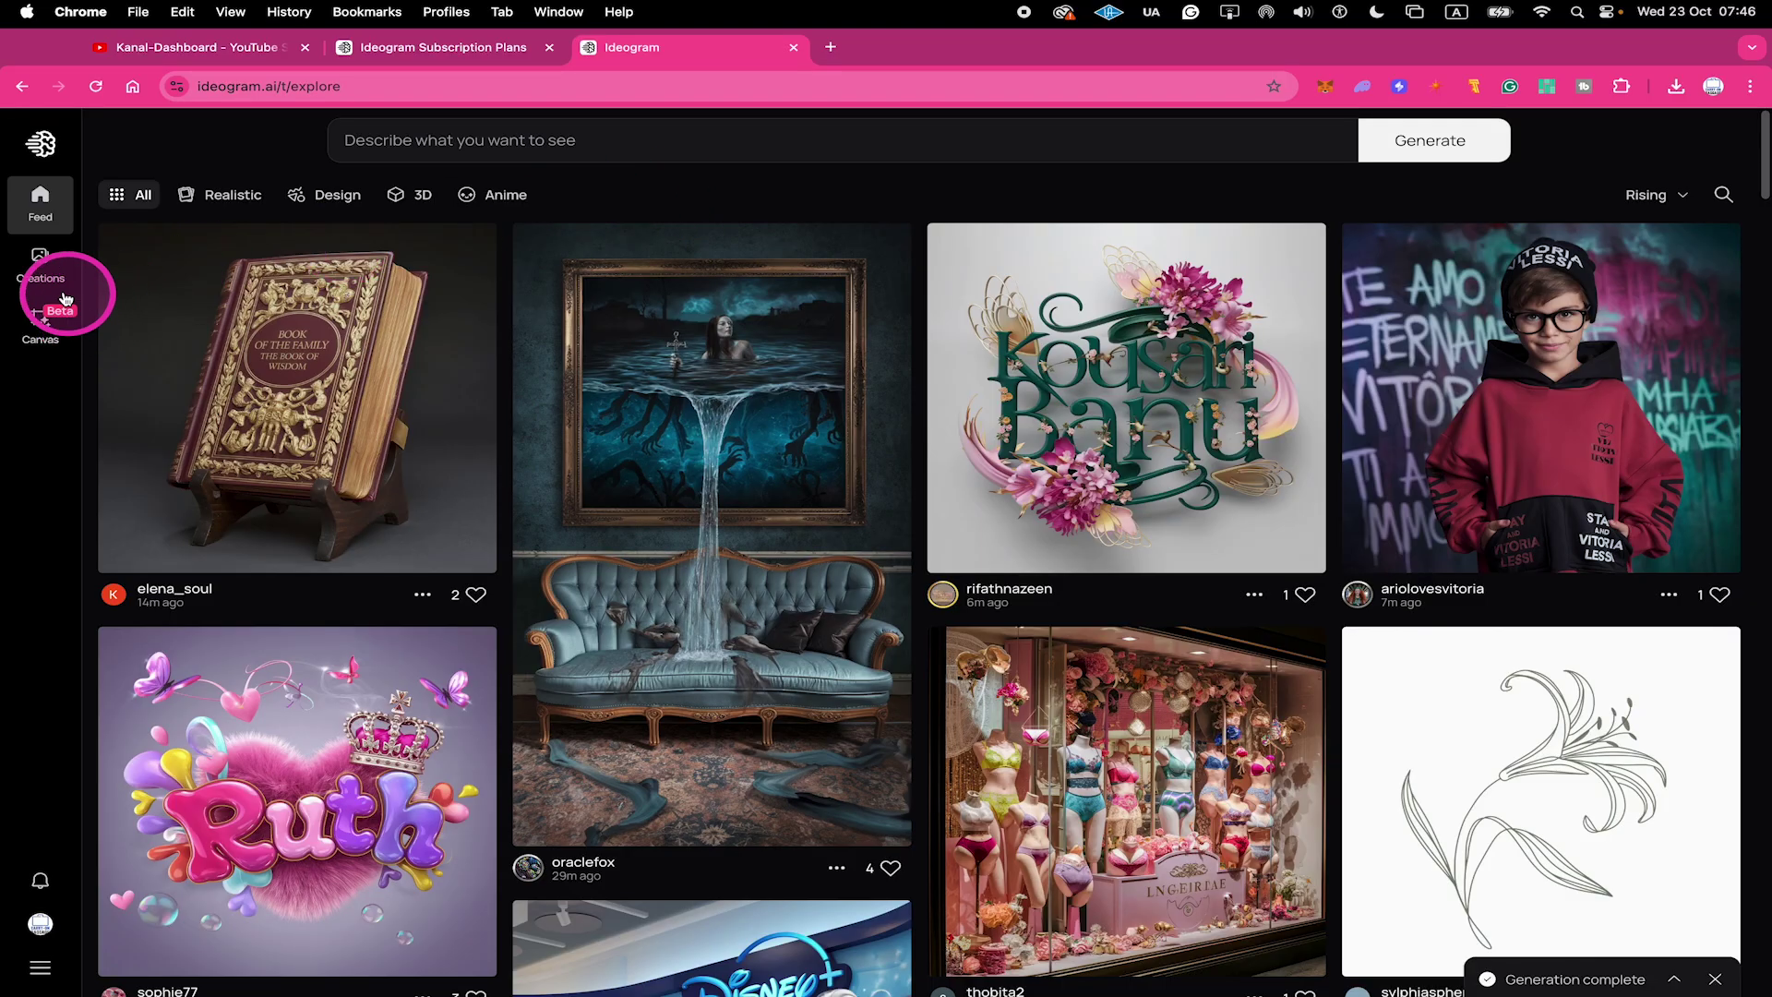
Step: Open Canvas from the sidebar and switch to the browser tab showing My First Canvas
left_click(39, 323)
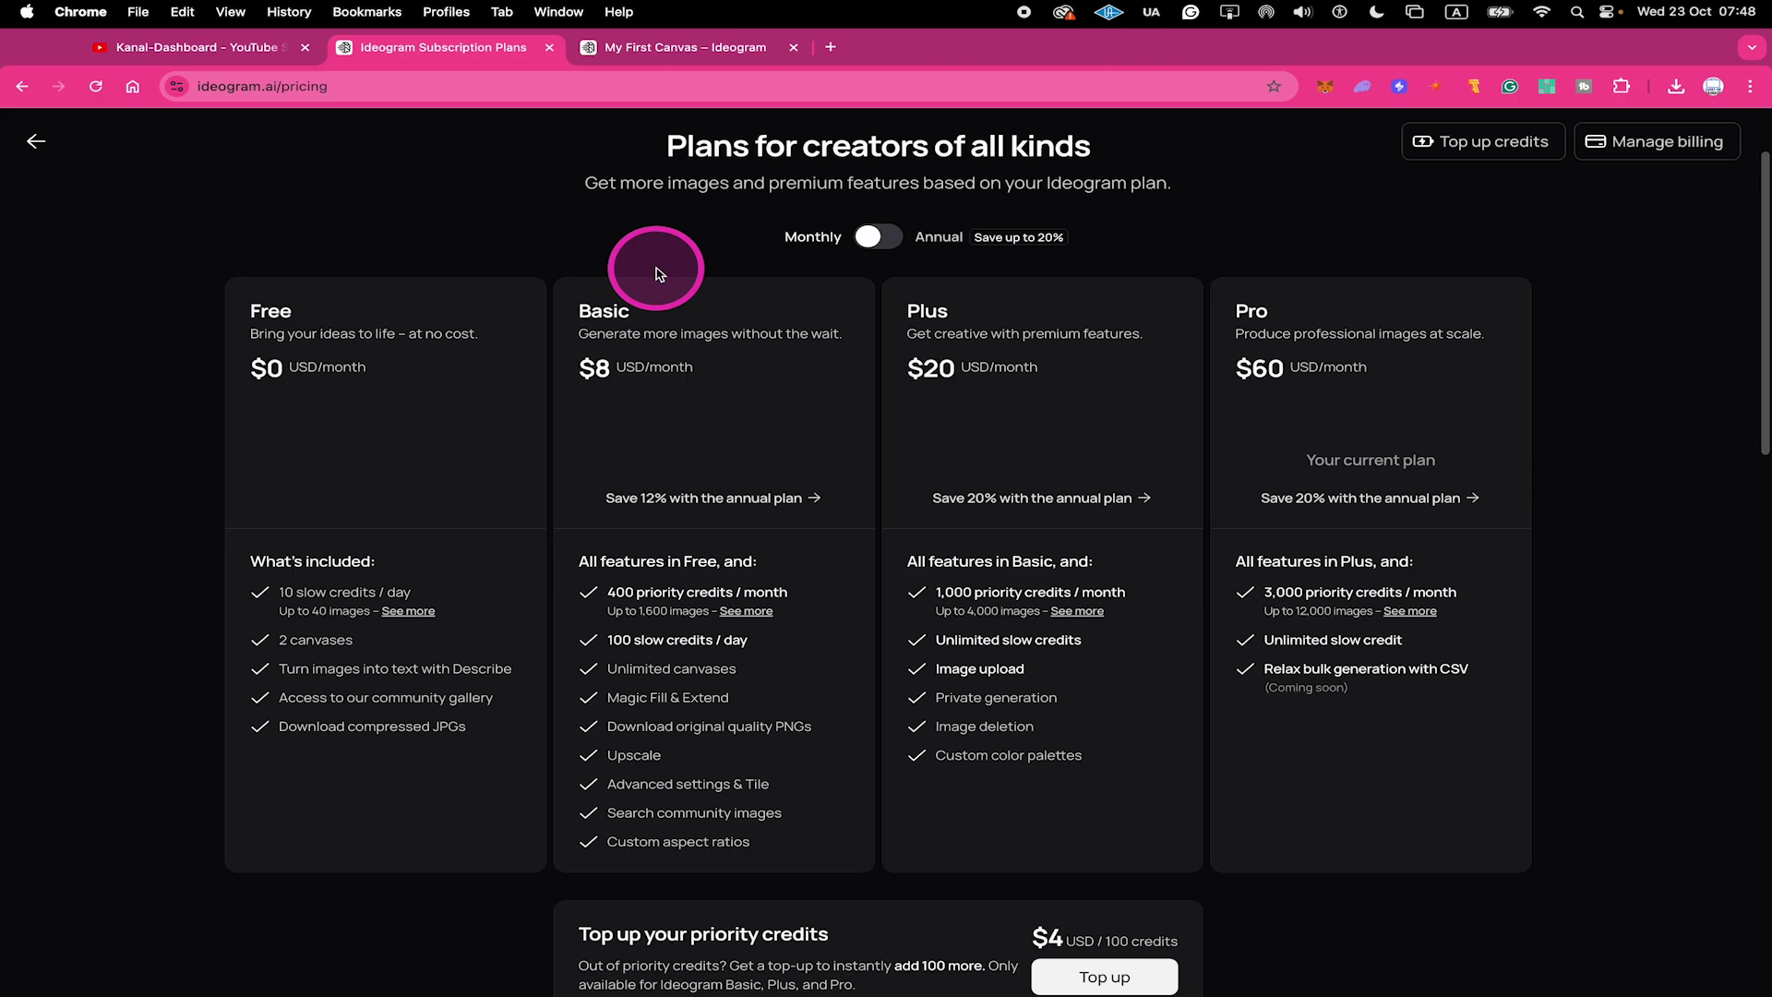
left_click(701, 47)
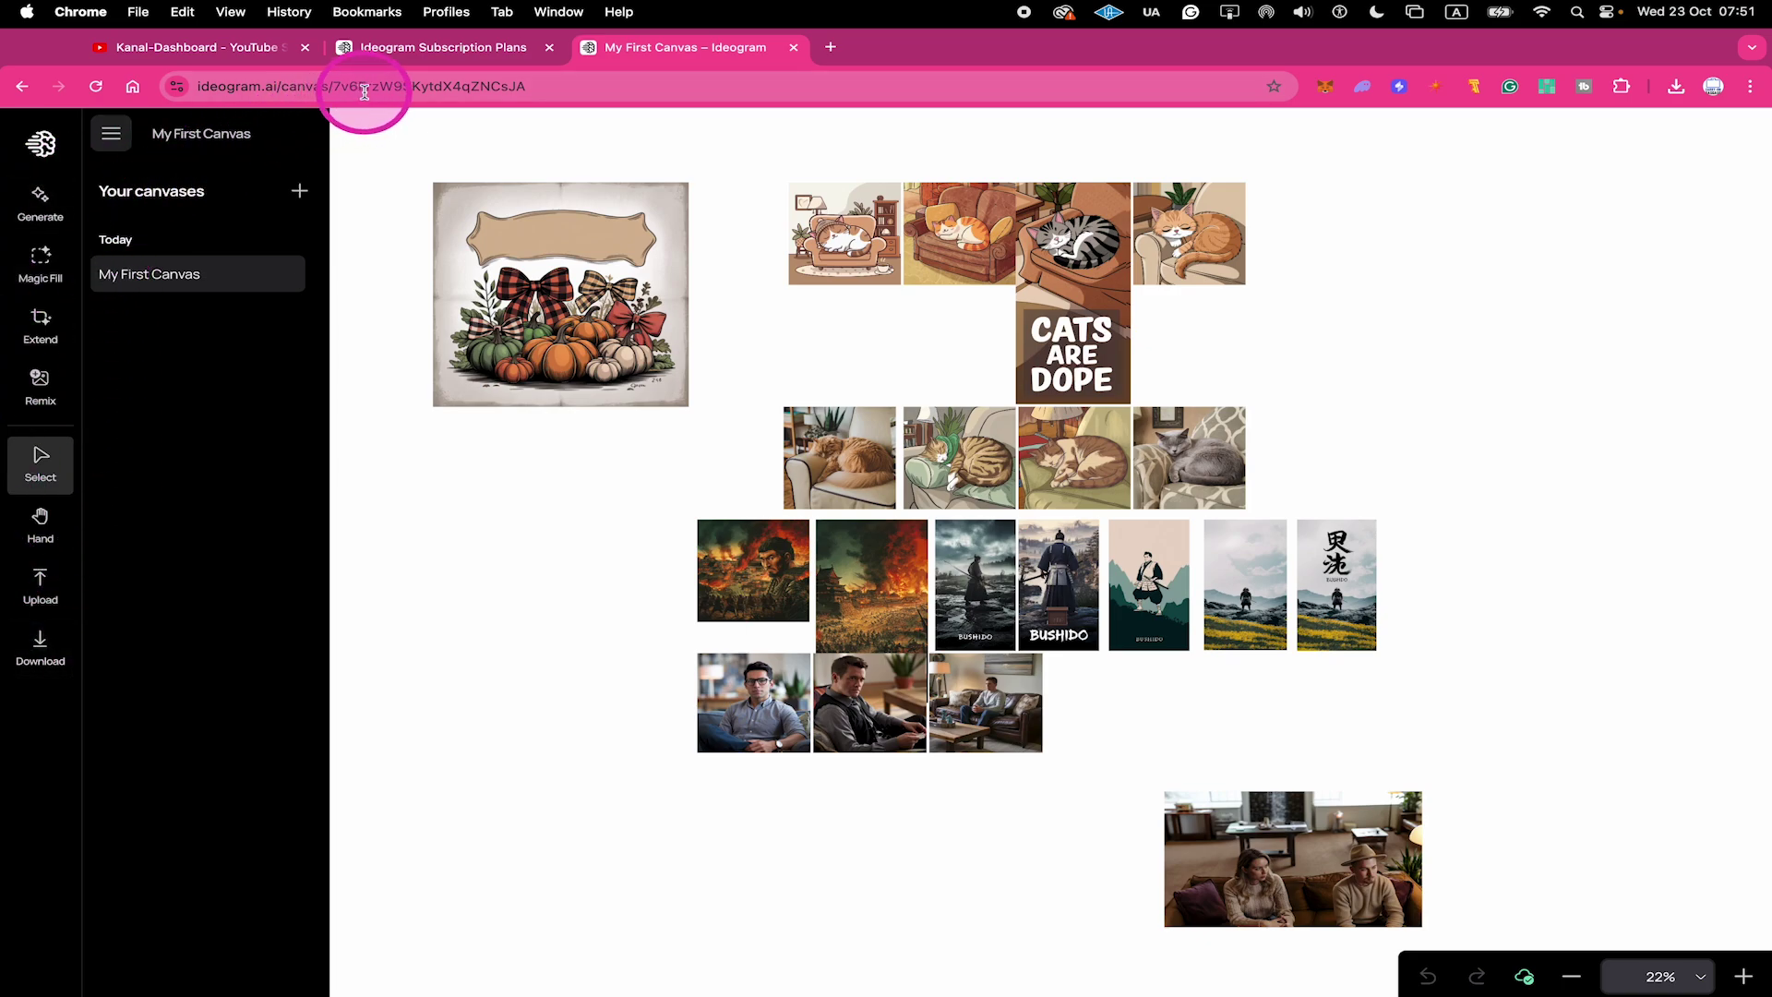
Step: Generate four 9:16 images from 'a cute dog in front of a castle' with Style and Color set
left_click(44, 199)
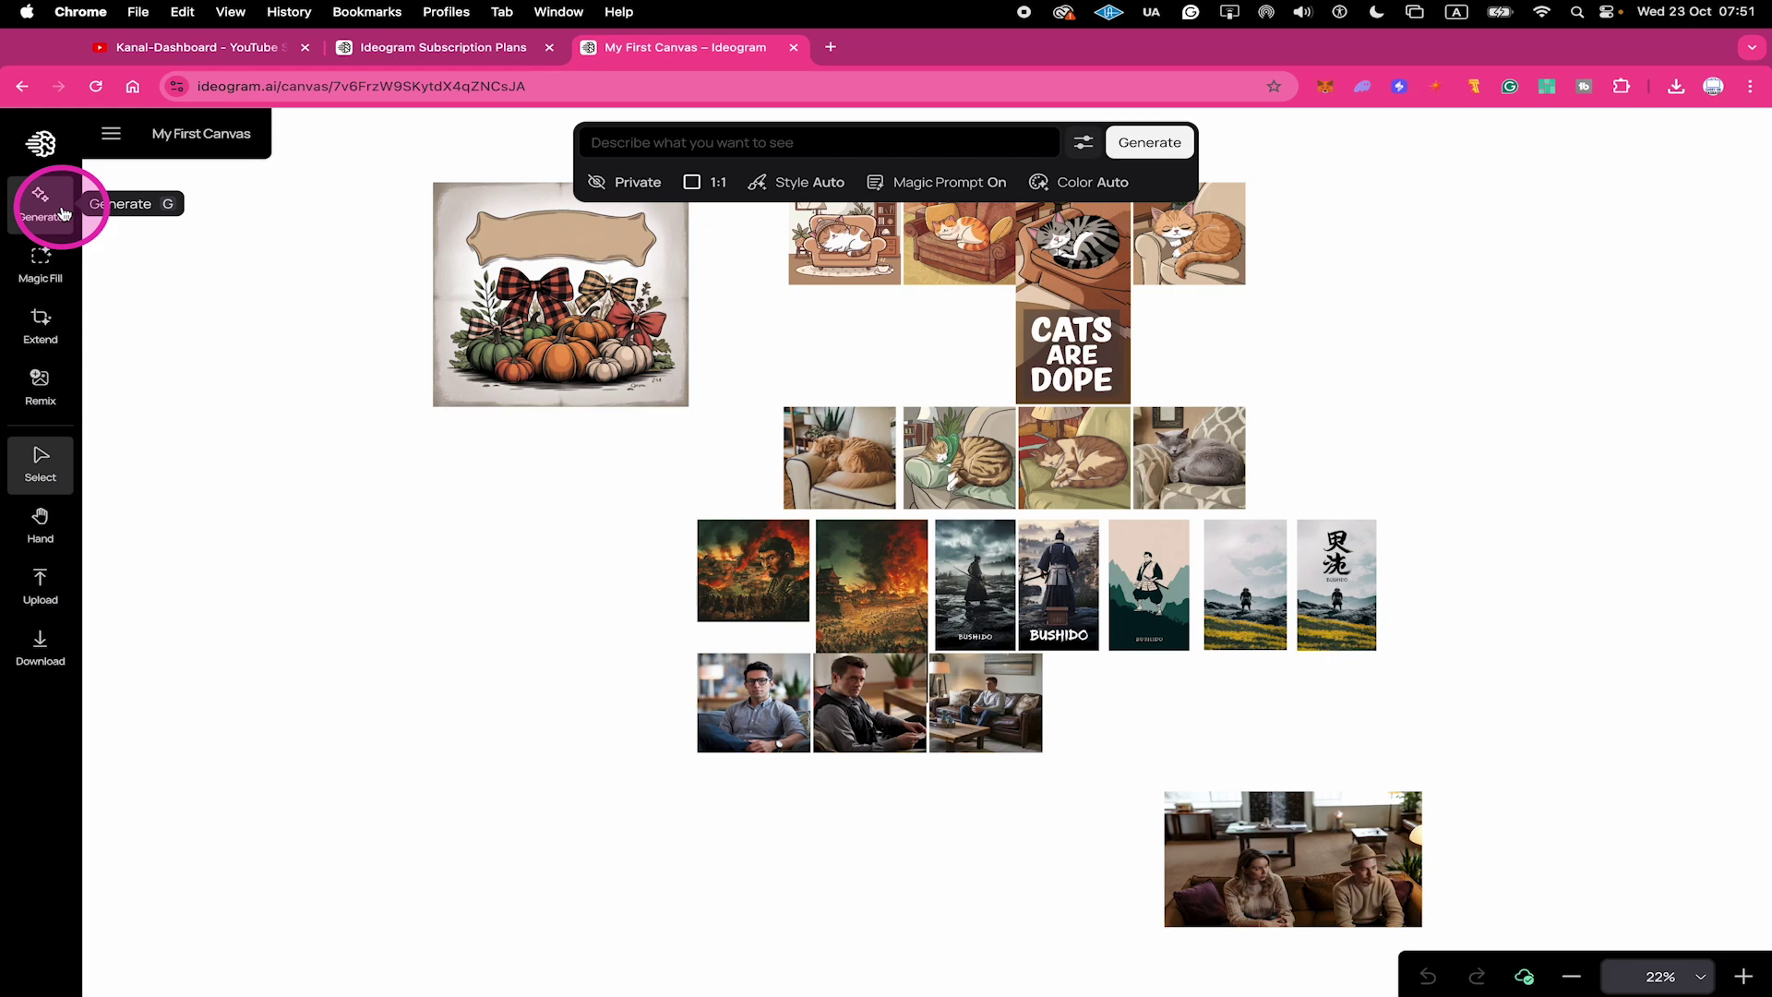
type("a cute dog in front of a castle")
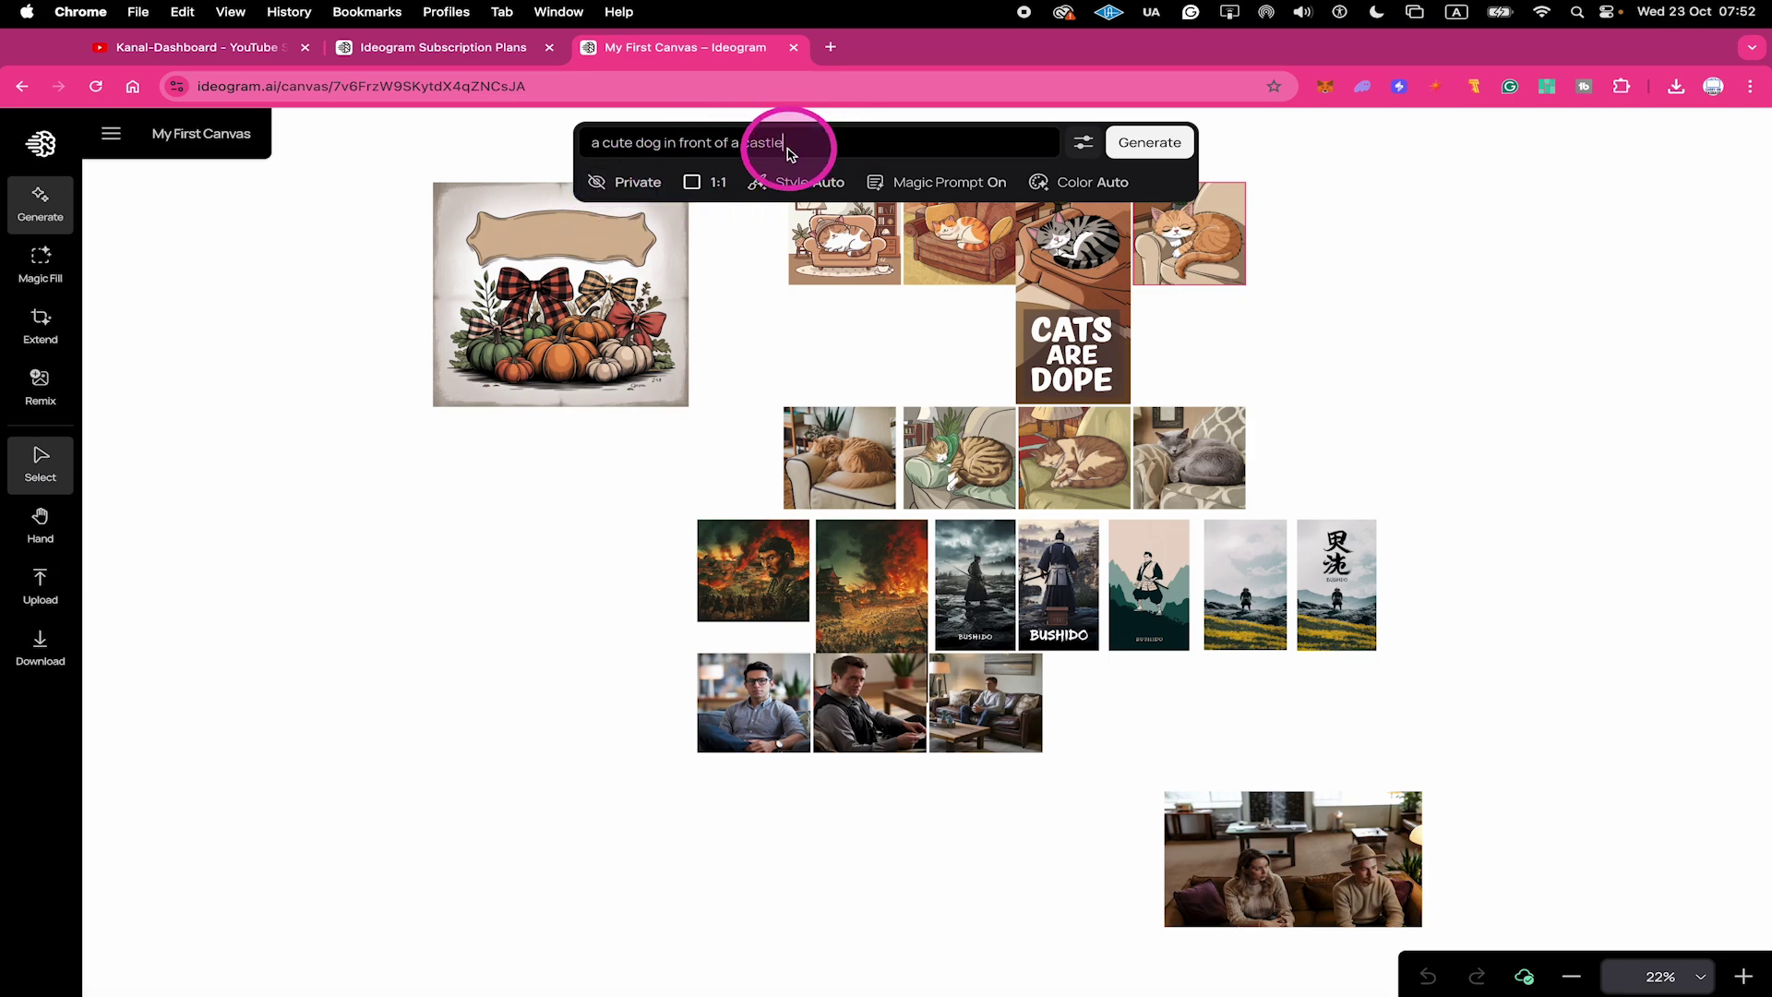
left_click(694, 196)
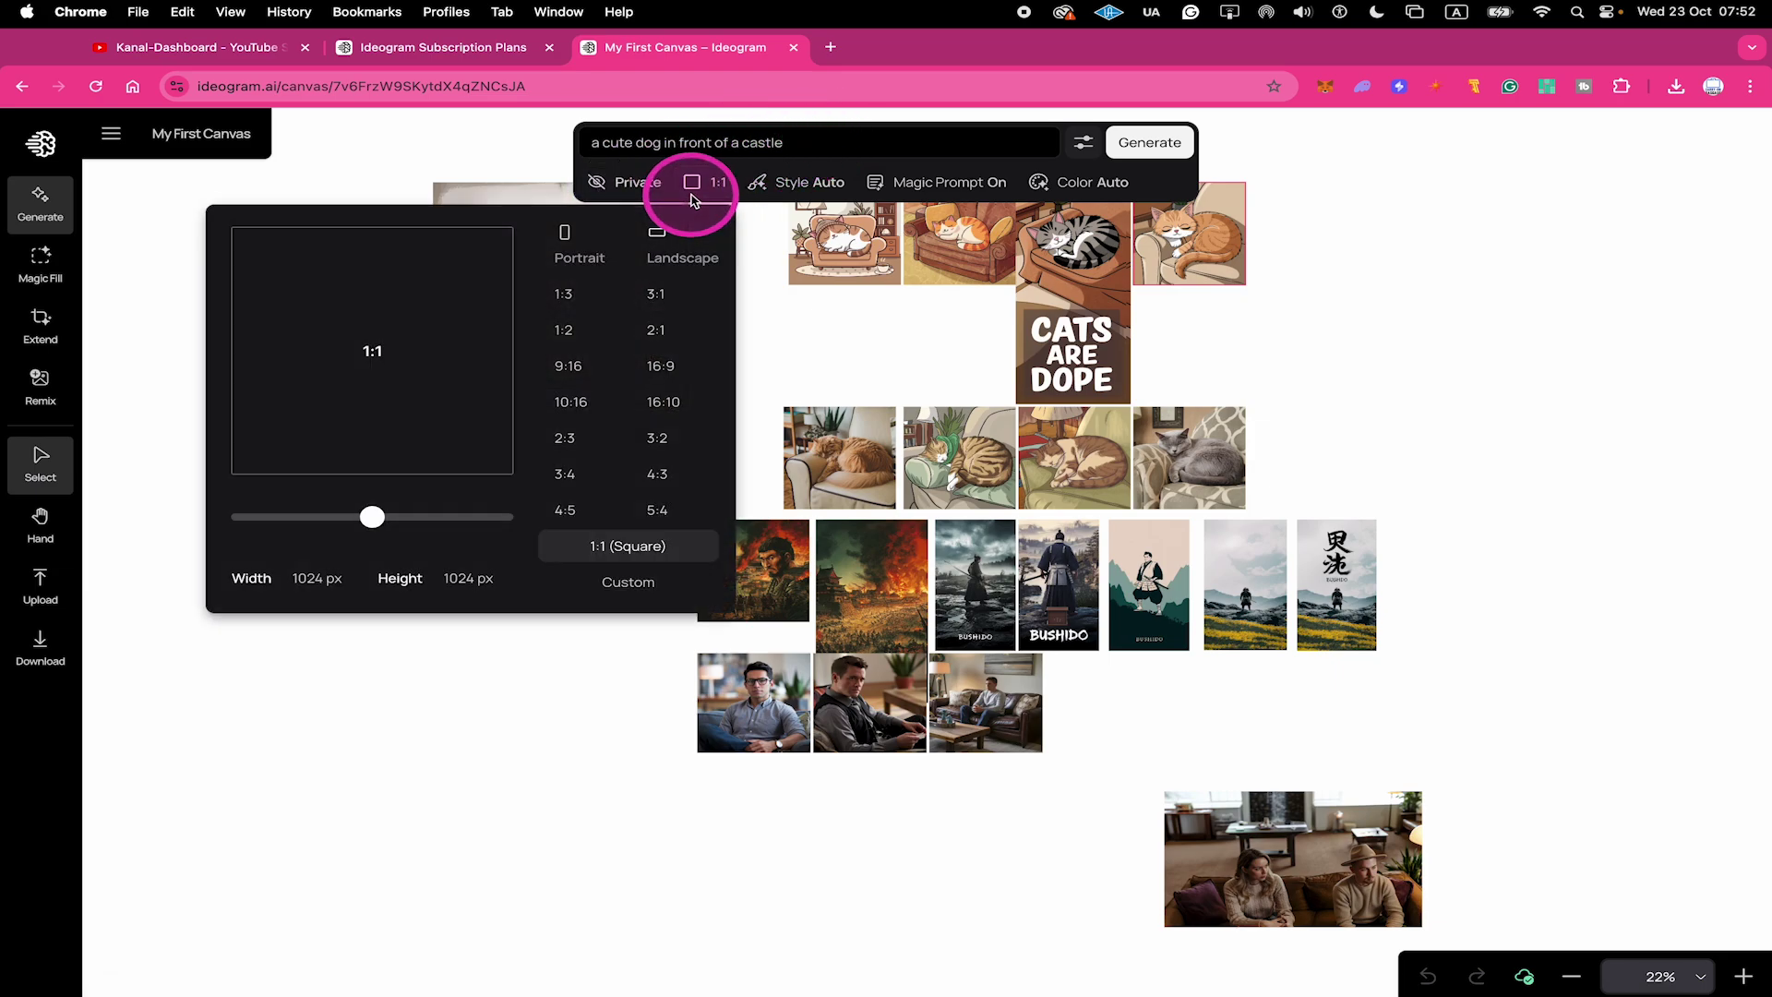
left_click(571, 365)
left_click(819, 185)
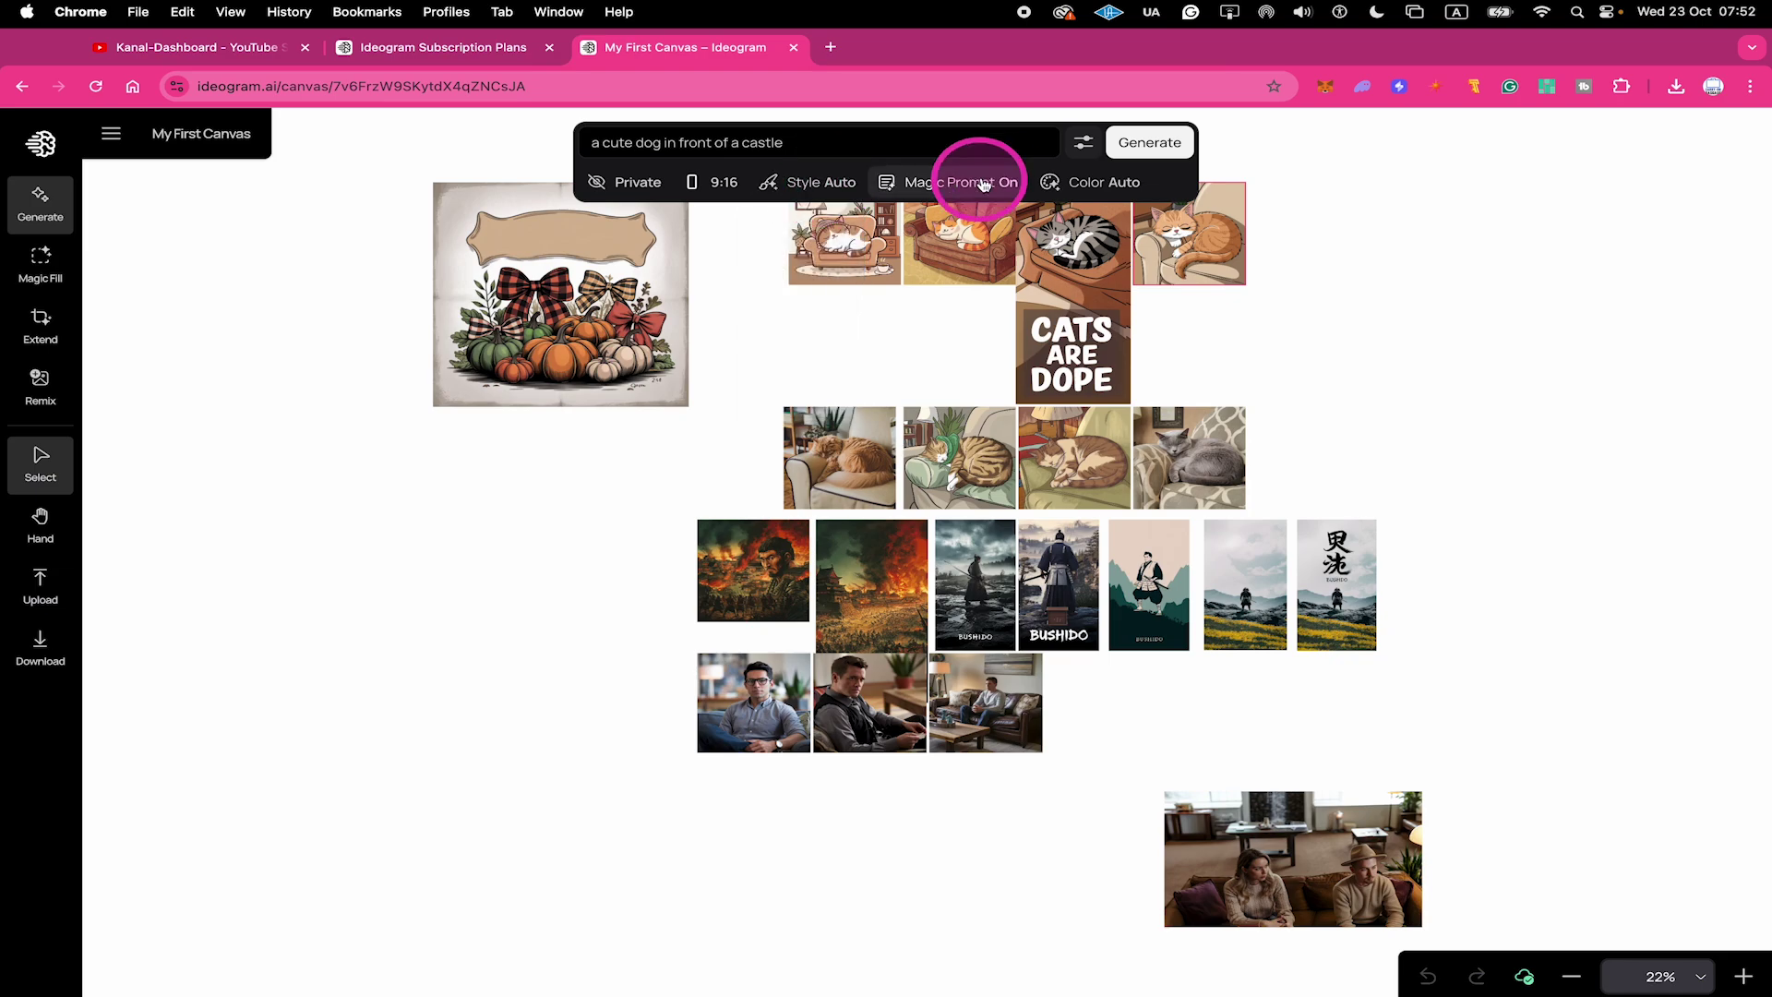
left_click(1080, 185)
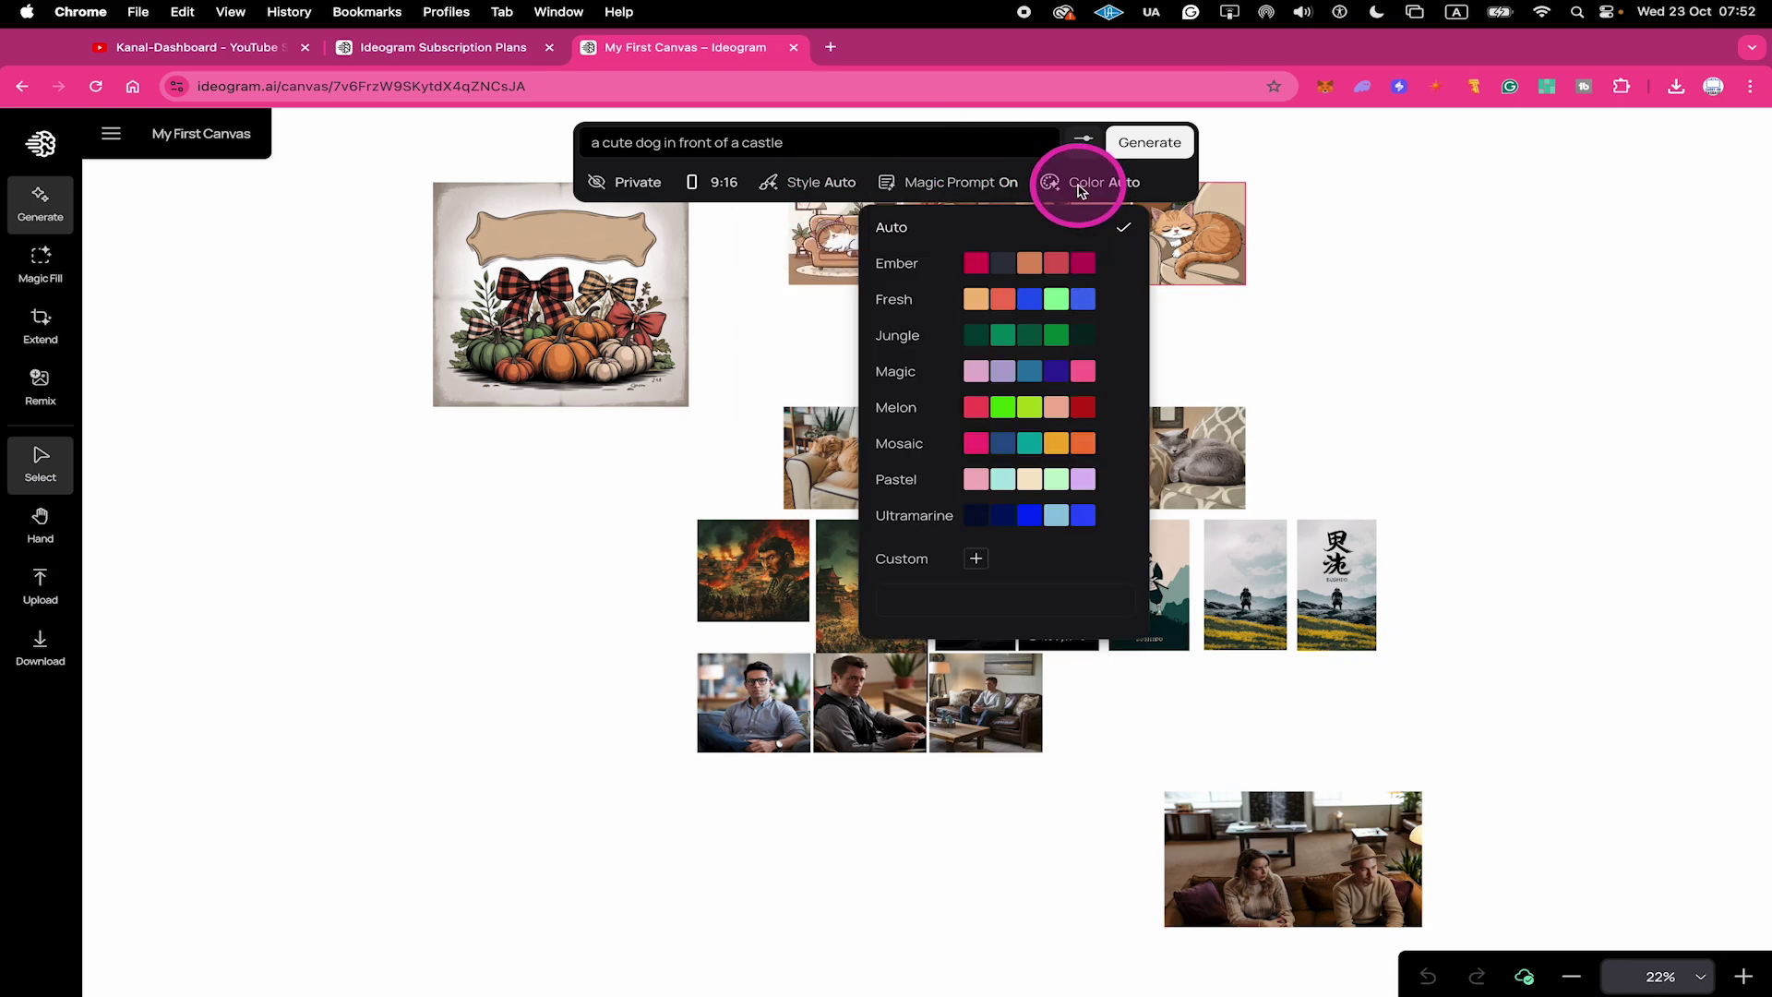
left_click(1080, 188)
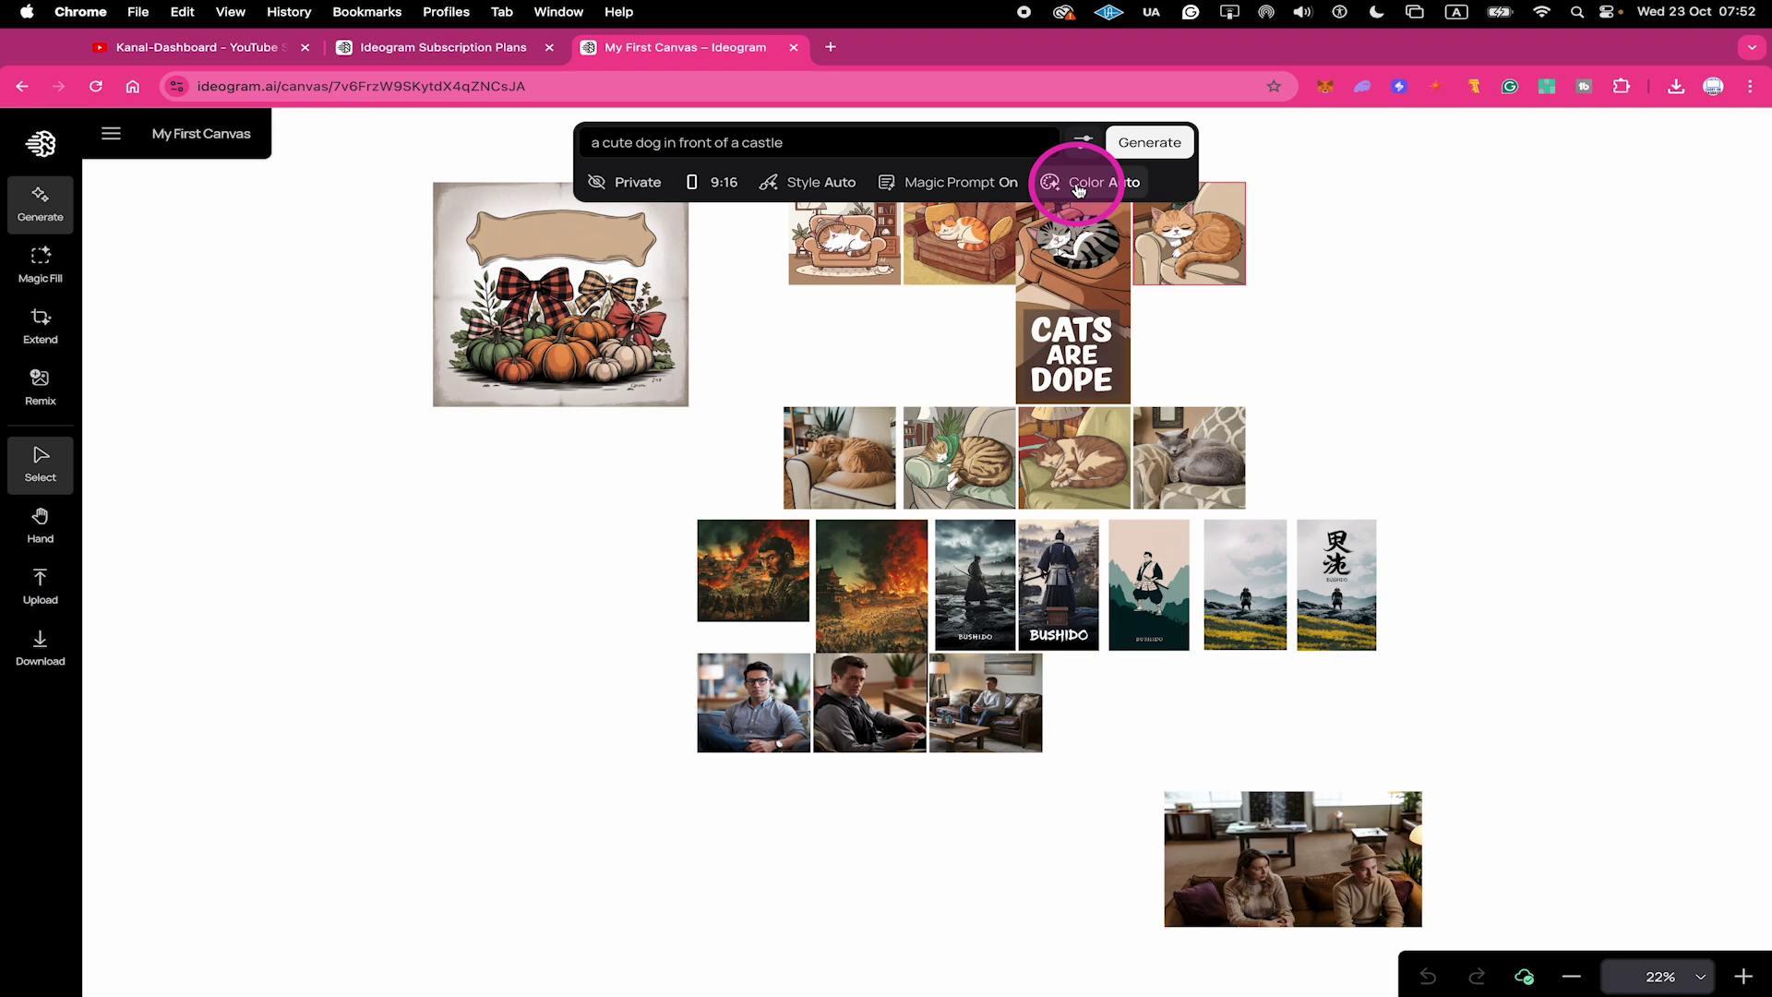
left_click(1147, 143)
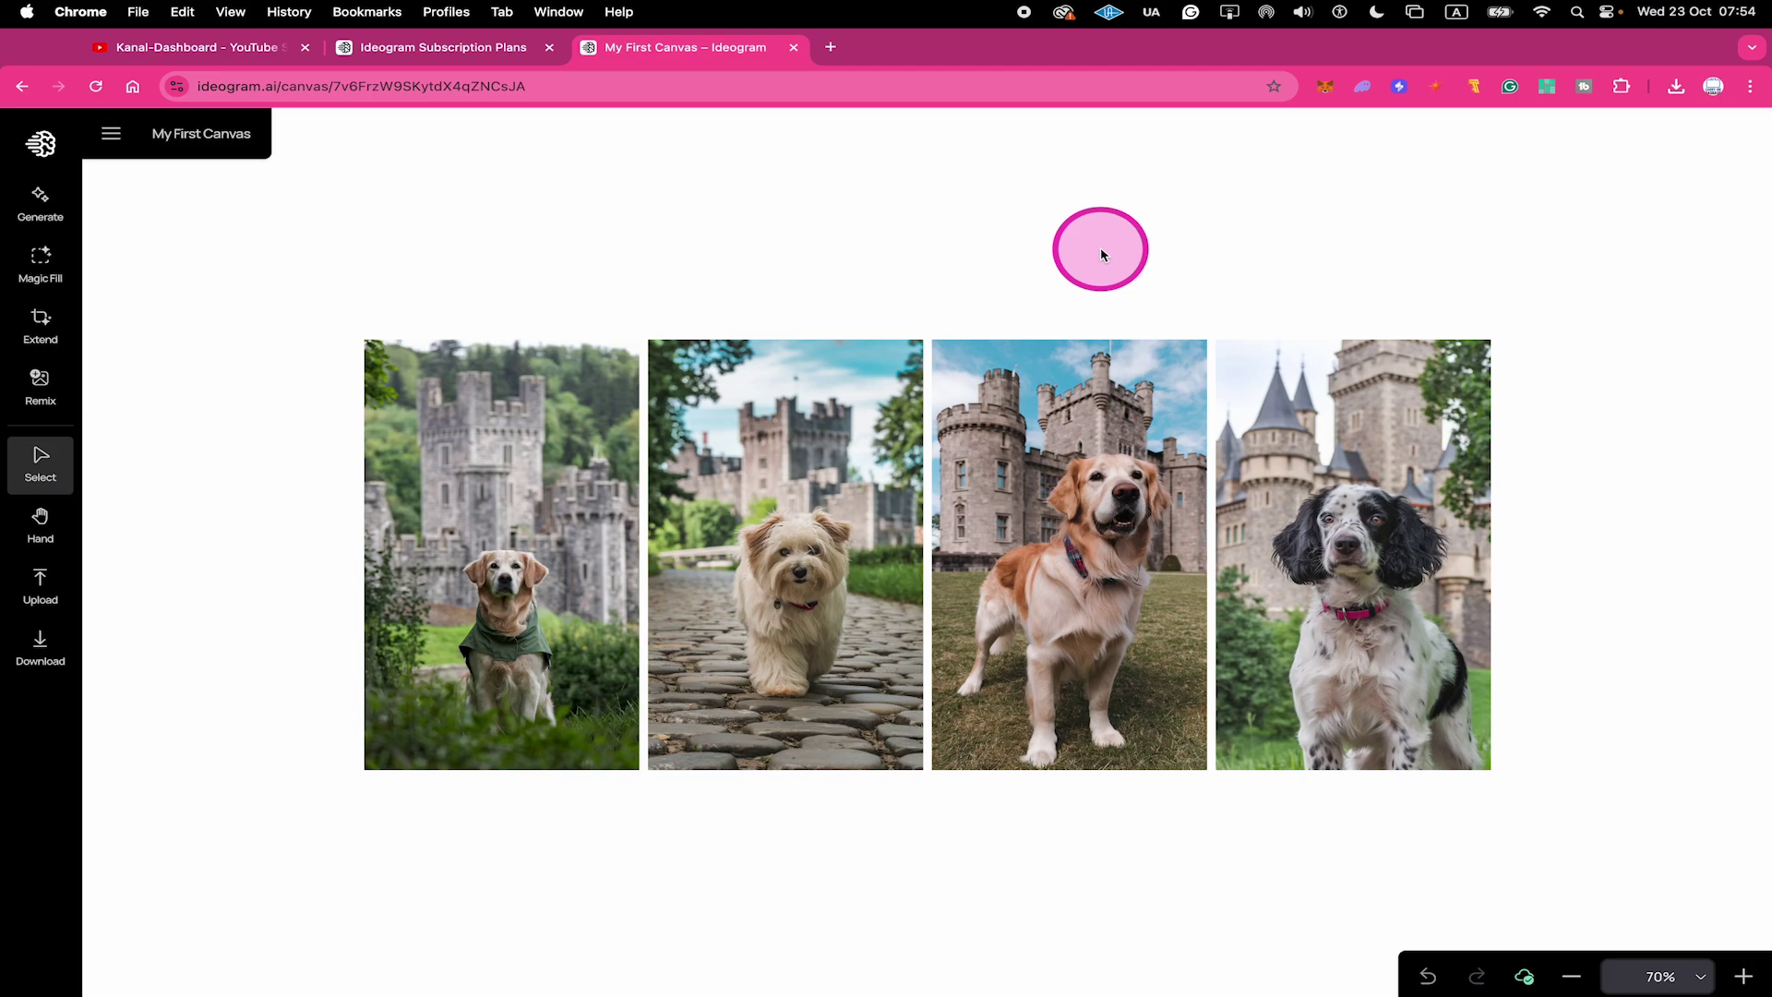
Step: Pan and zoom the canvas until the teal castle illustration with purple spires fills the view
key("h")
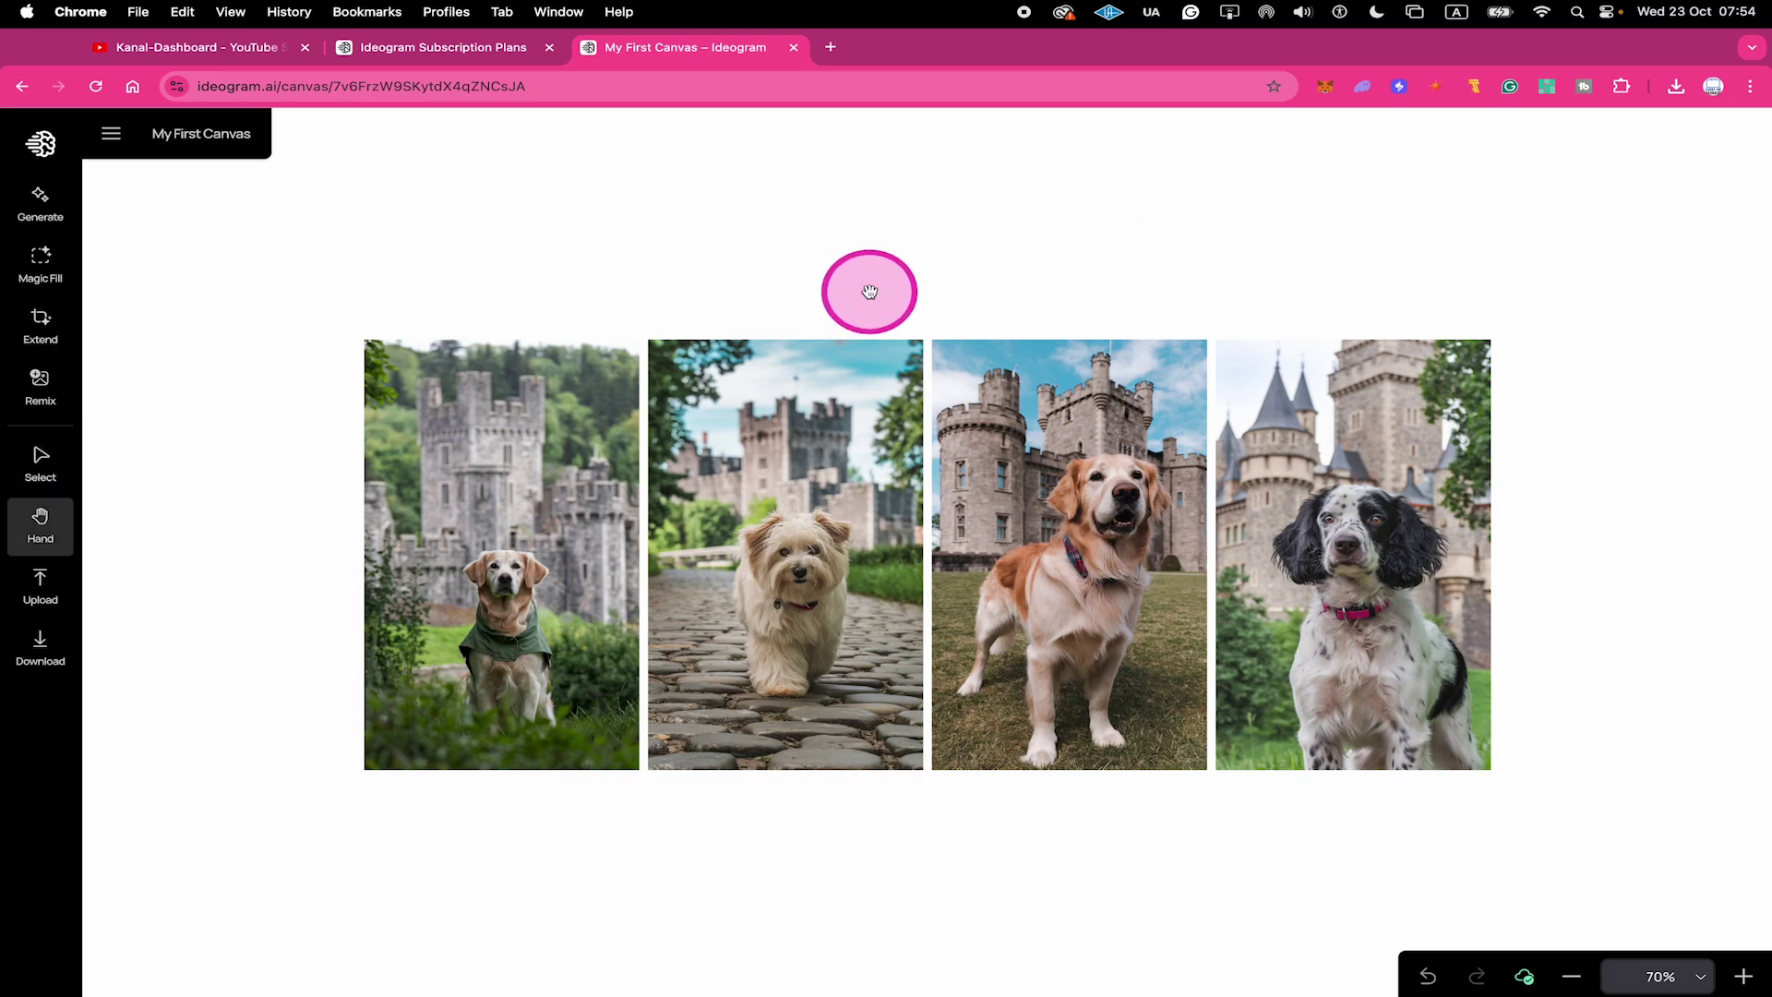
left_click_drag(871, 285, 634, 719)
scroll(634, 719, "up", 6)
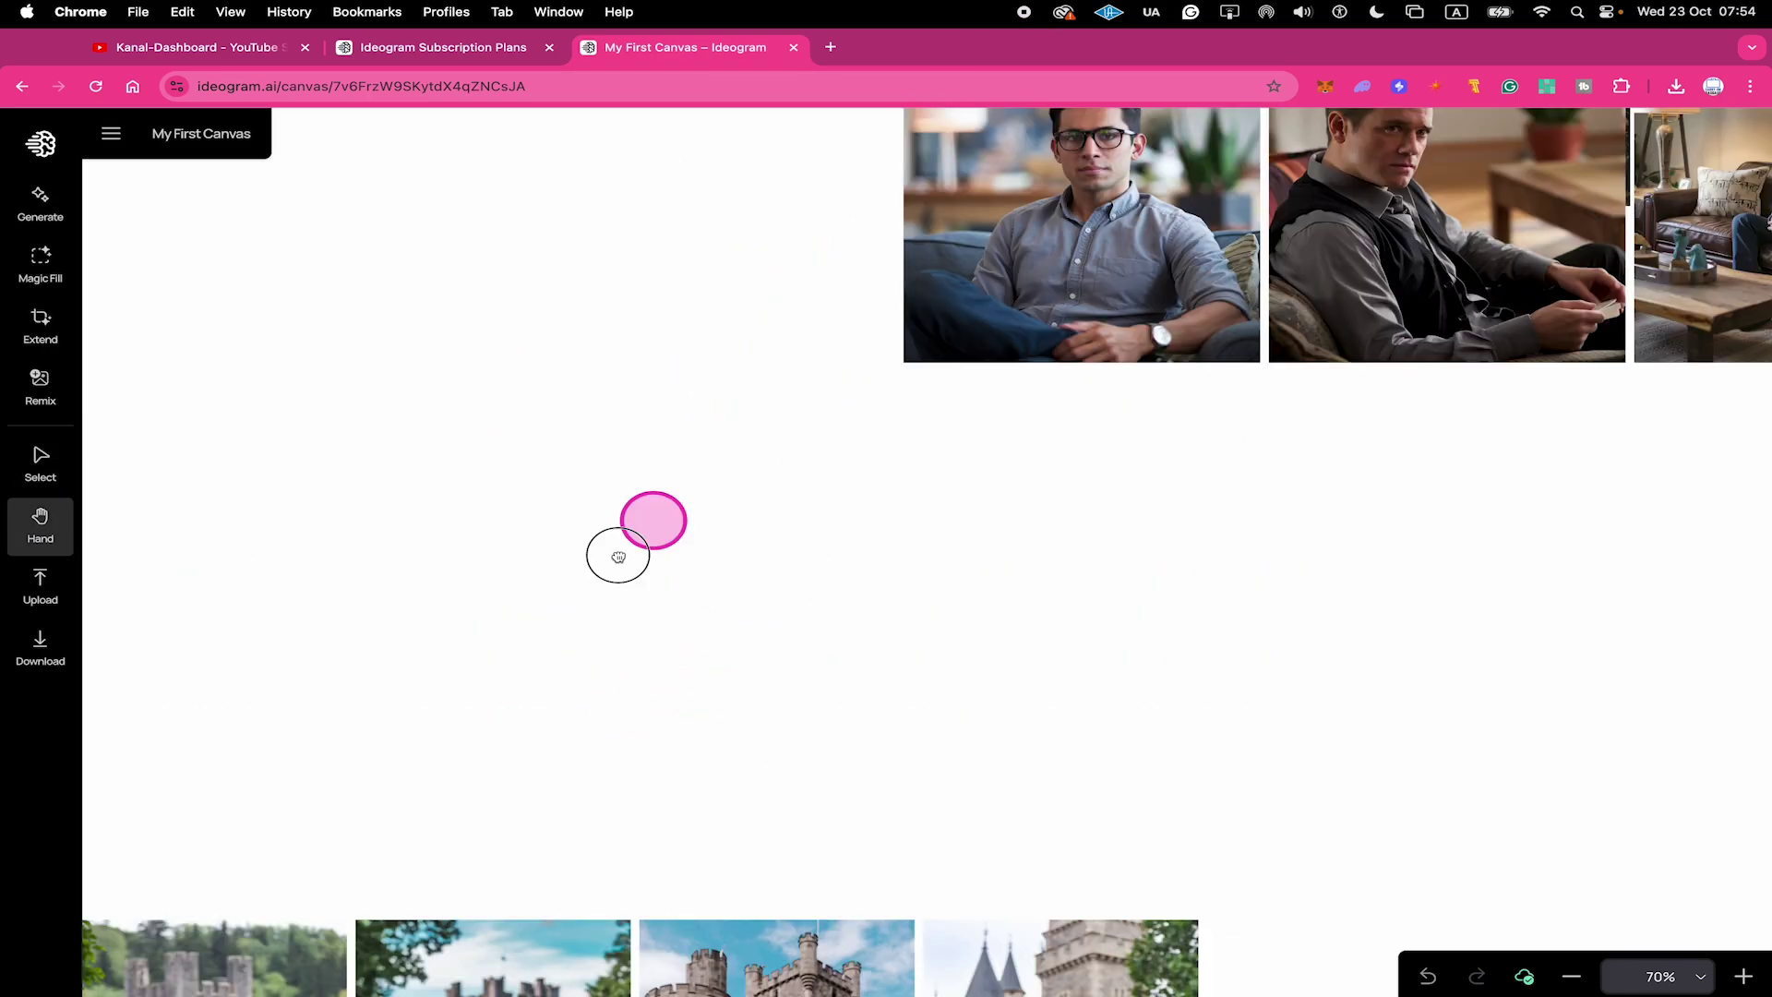
scroll(618, 553, "right", 10)
key("v")
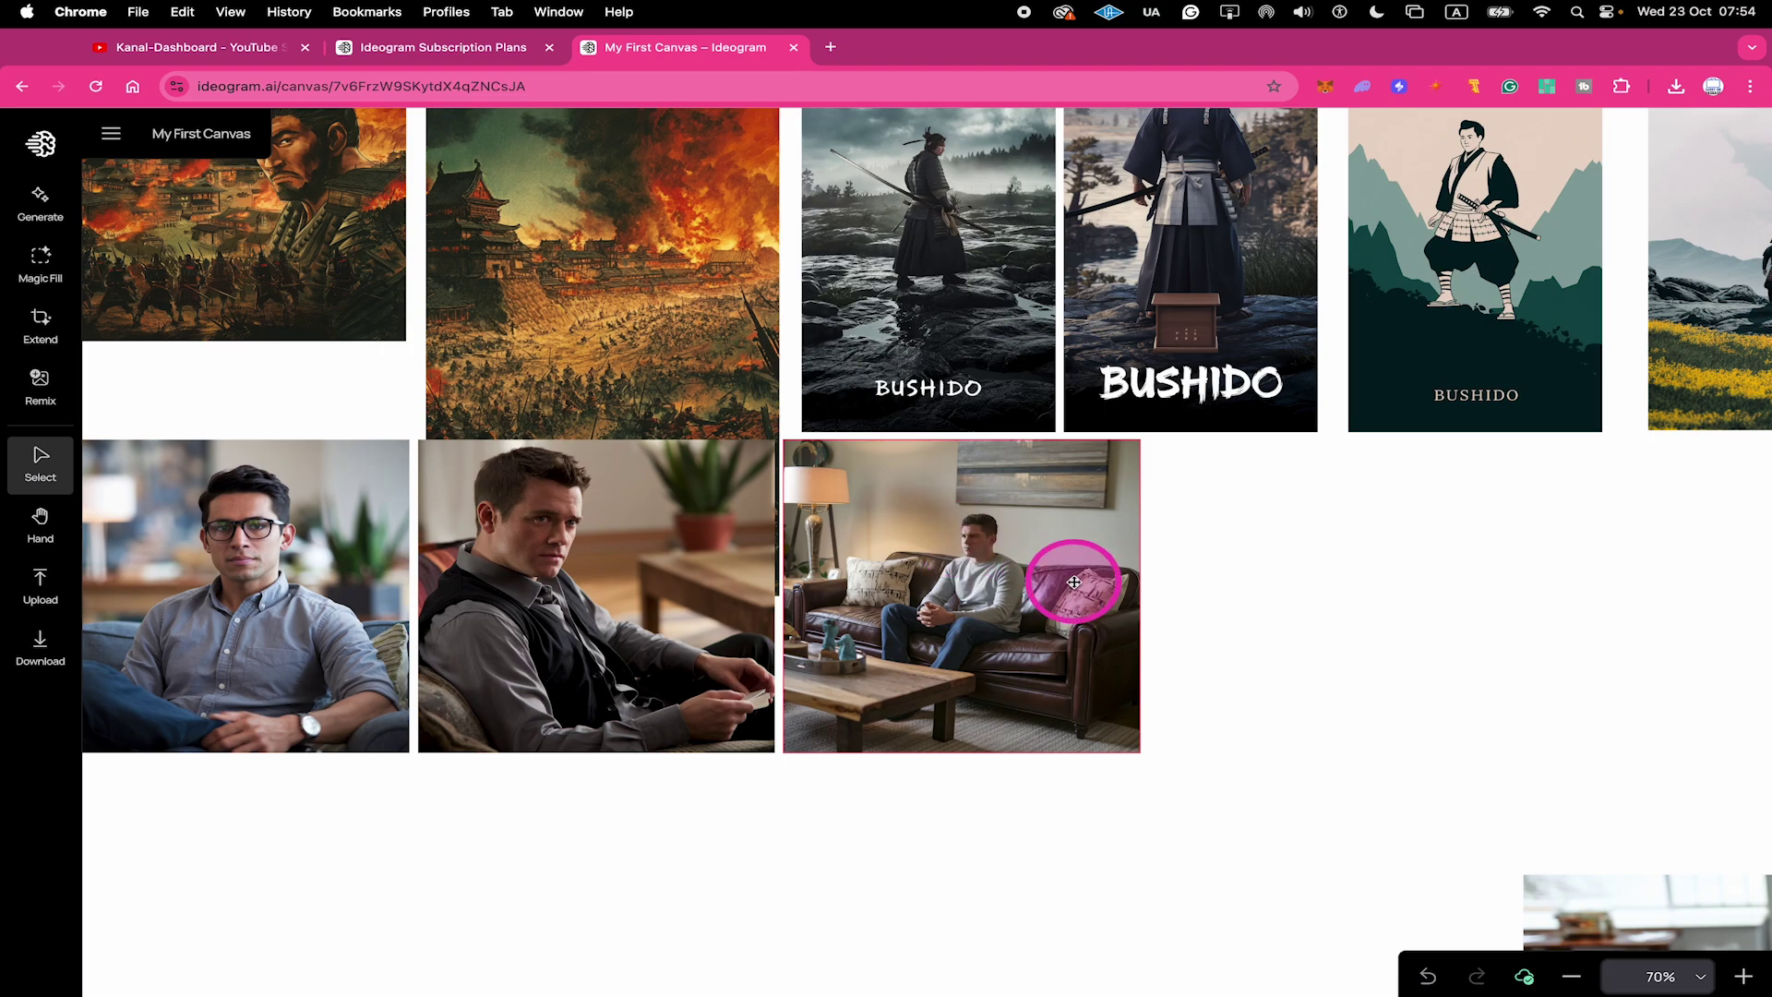
scroll(1011, 554, "down", 10)
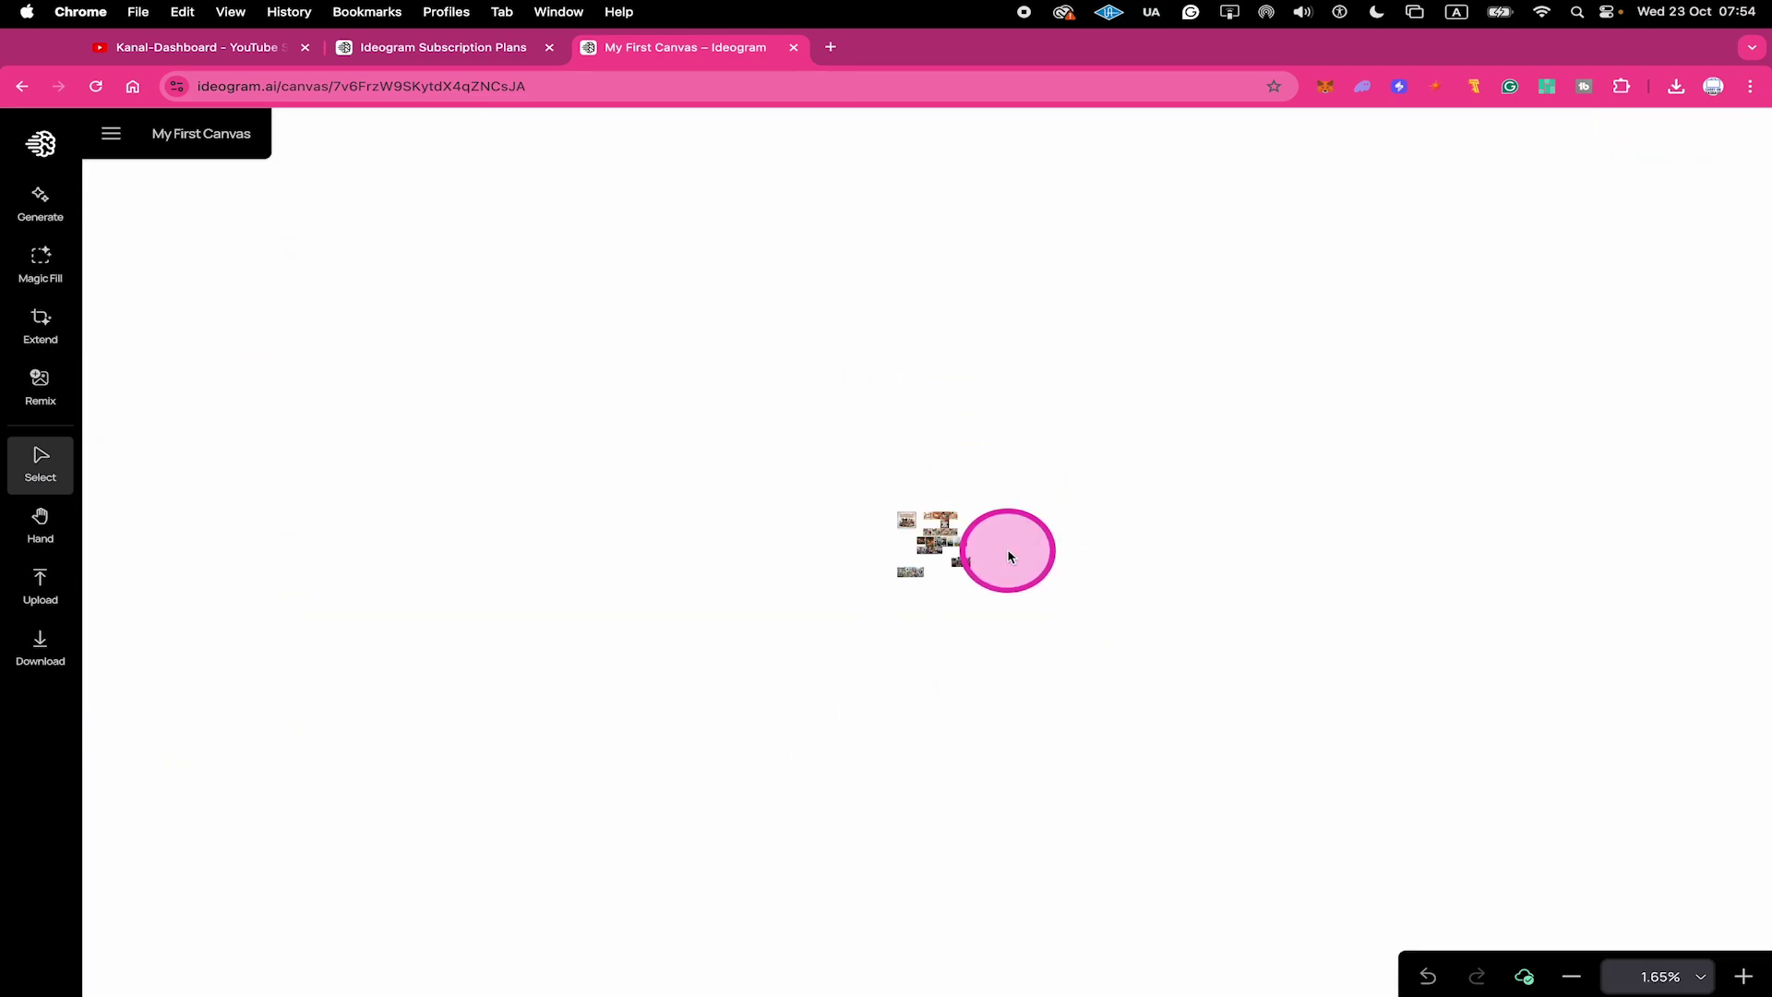
scroll(1016, 565, "up", 4)
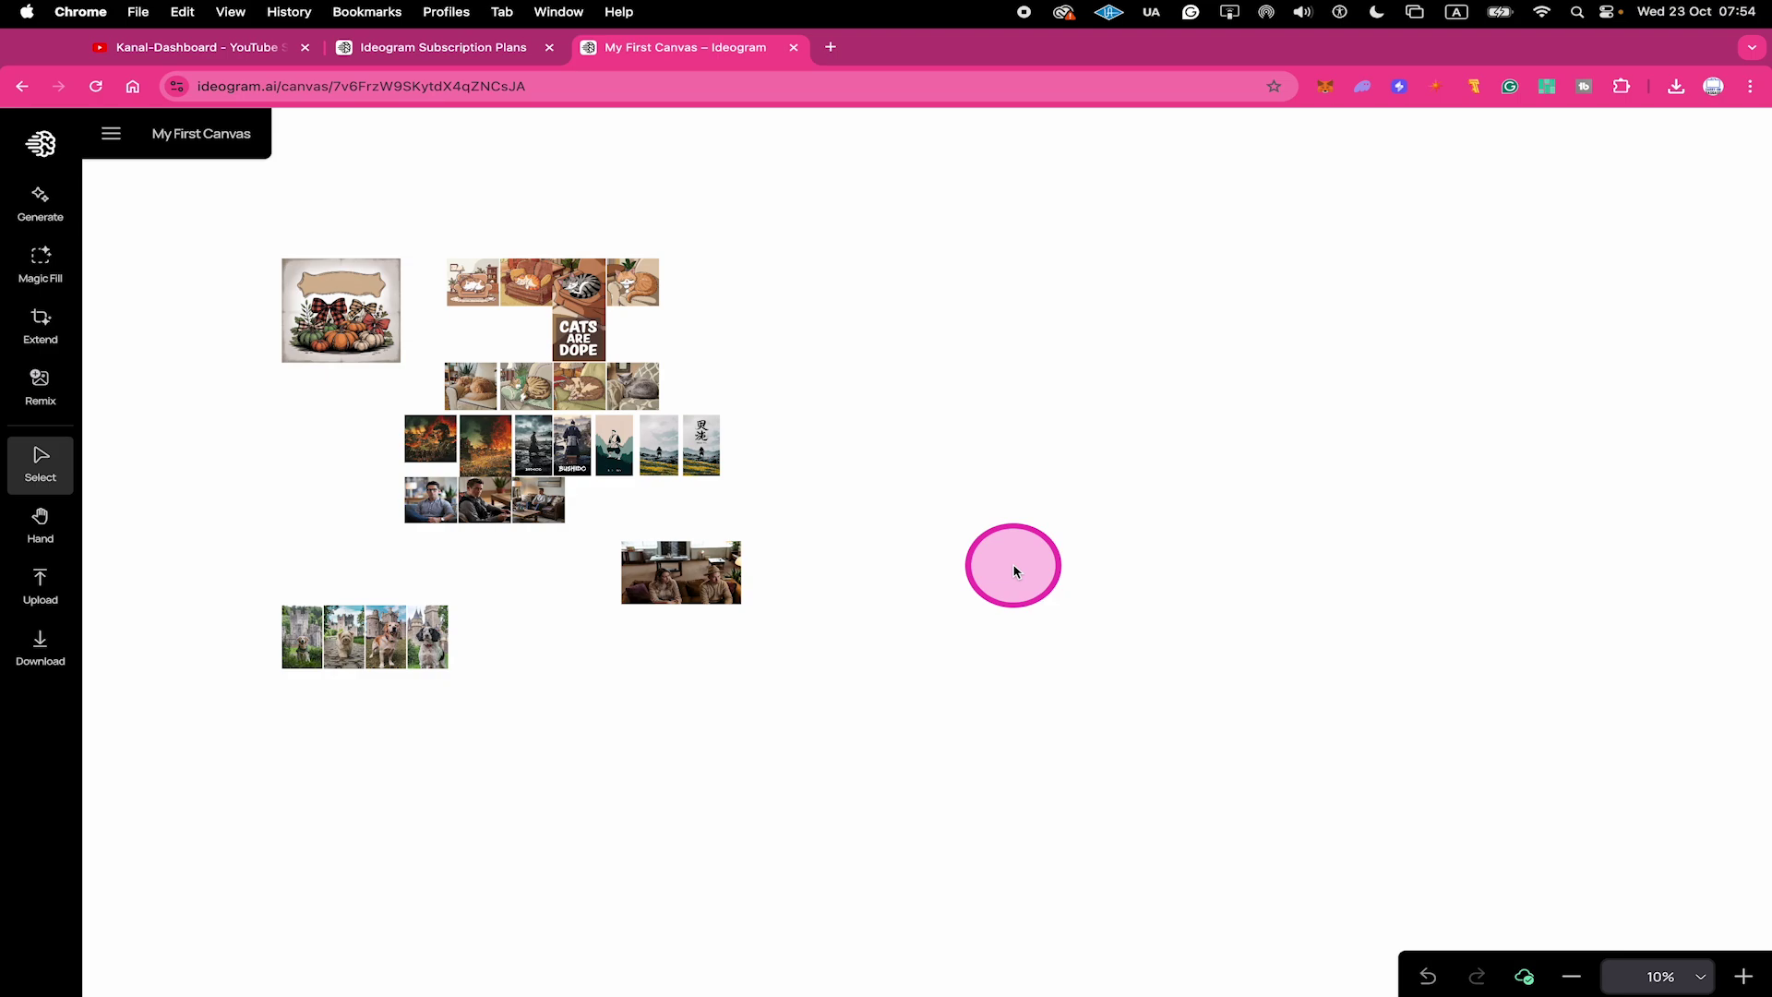
left_click_drag(836, 507, 1431, 590)
scroll(1238, 594, "up", 4)
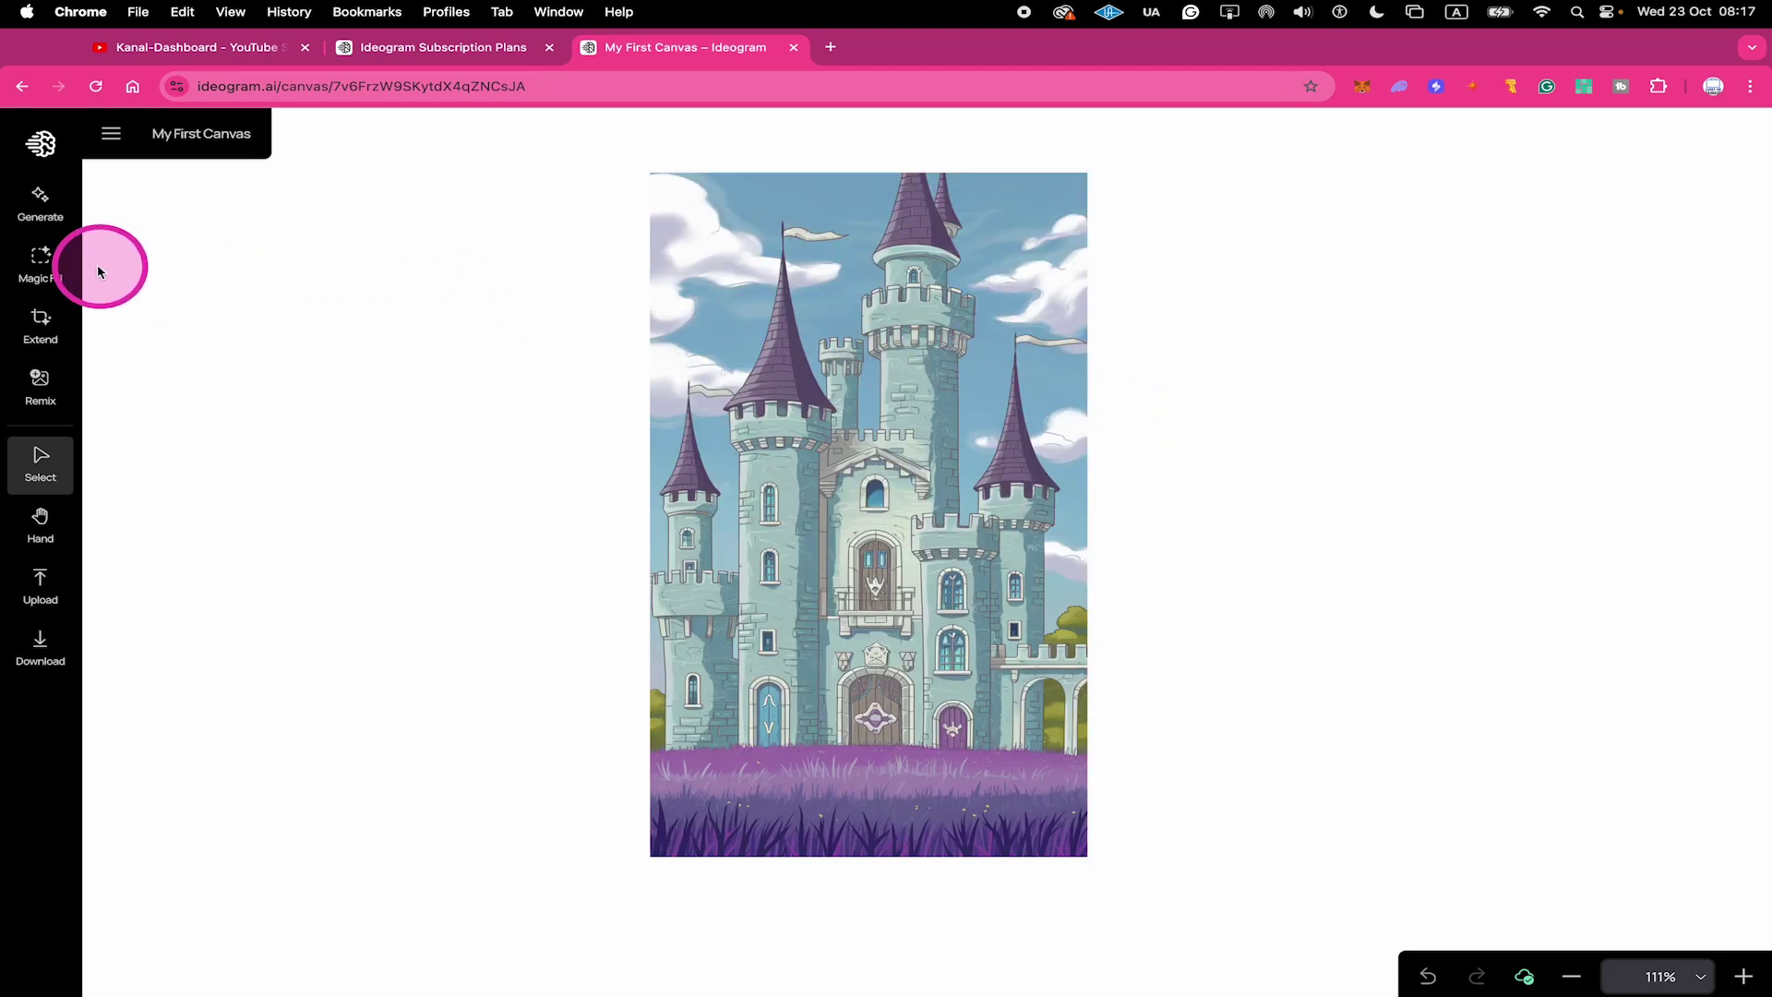
Step: Start a Magic Fill and position its frame over the castle image
left_click(46, 266)
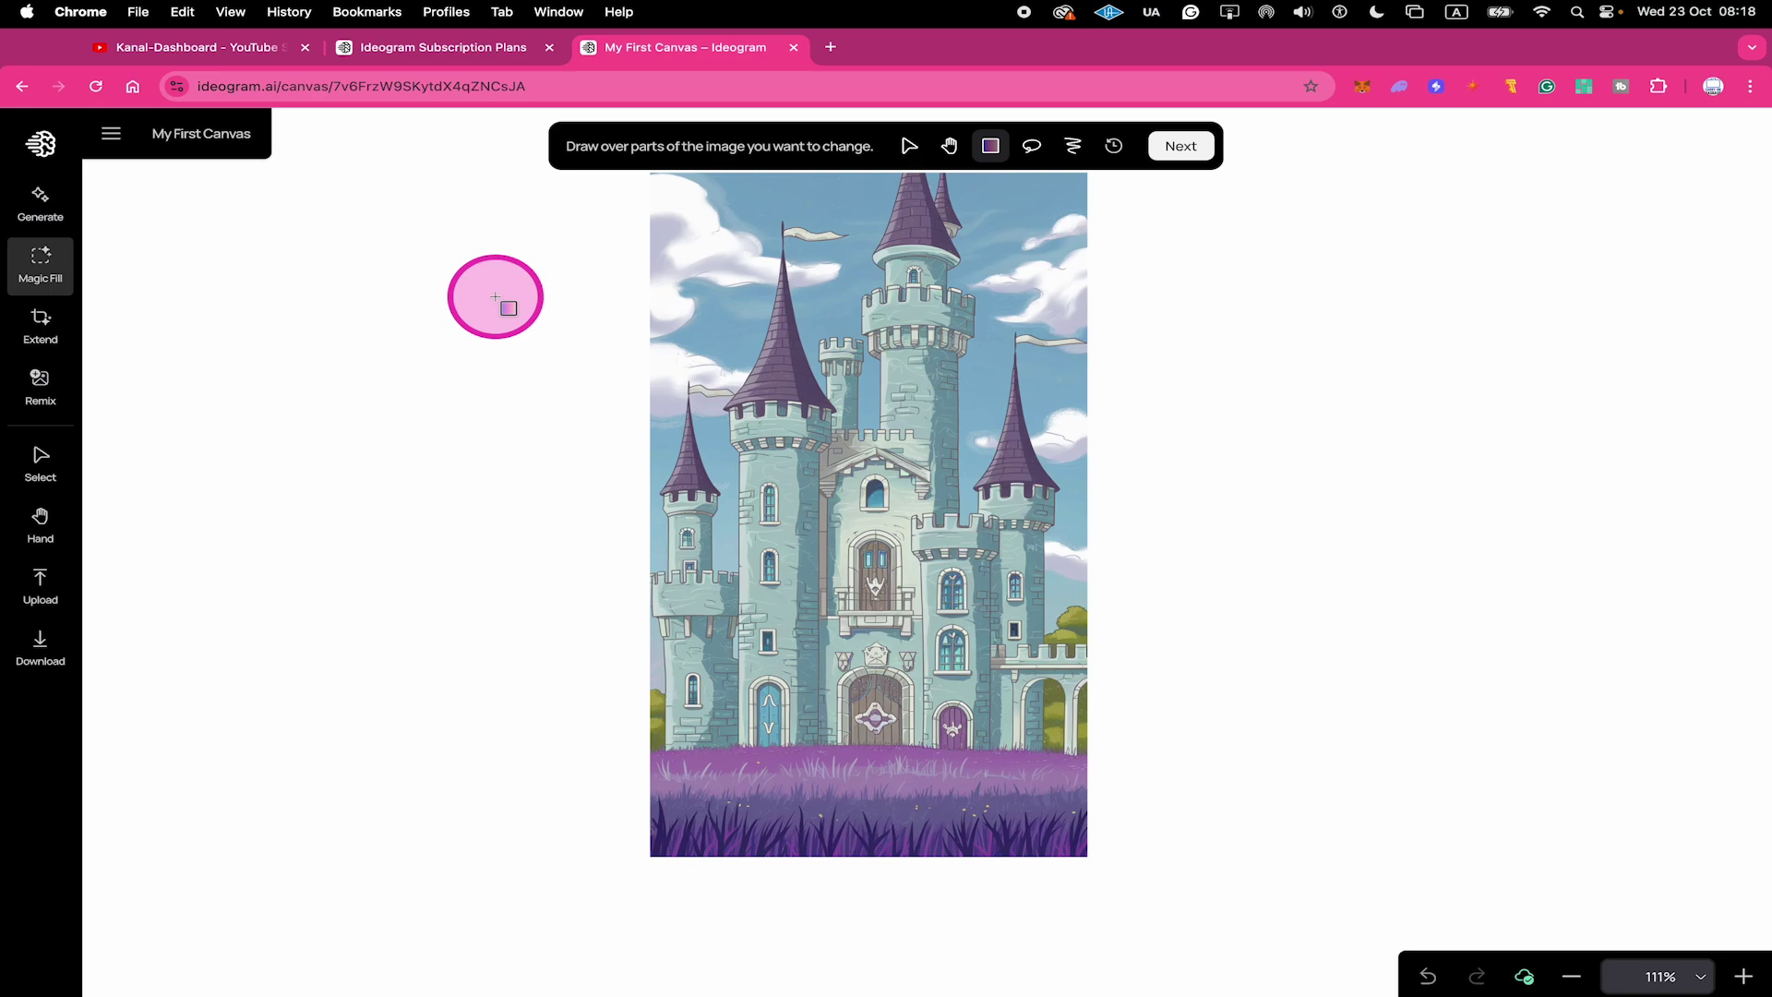
scroll(495, 297, "up", 1)
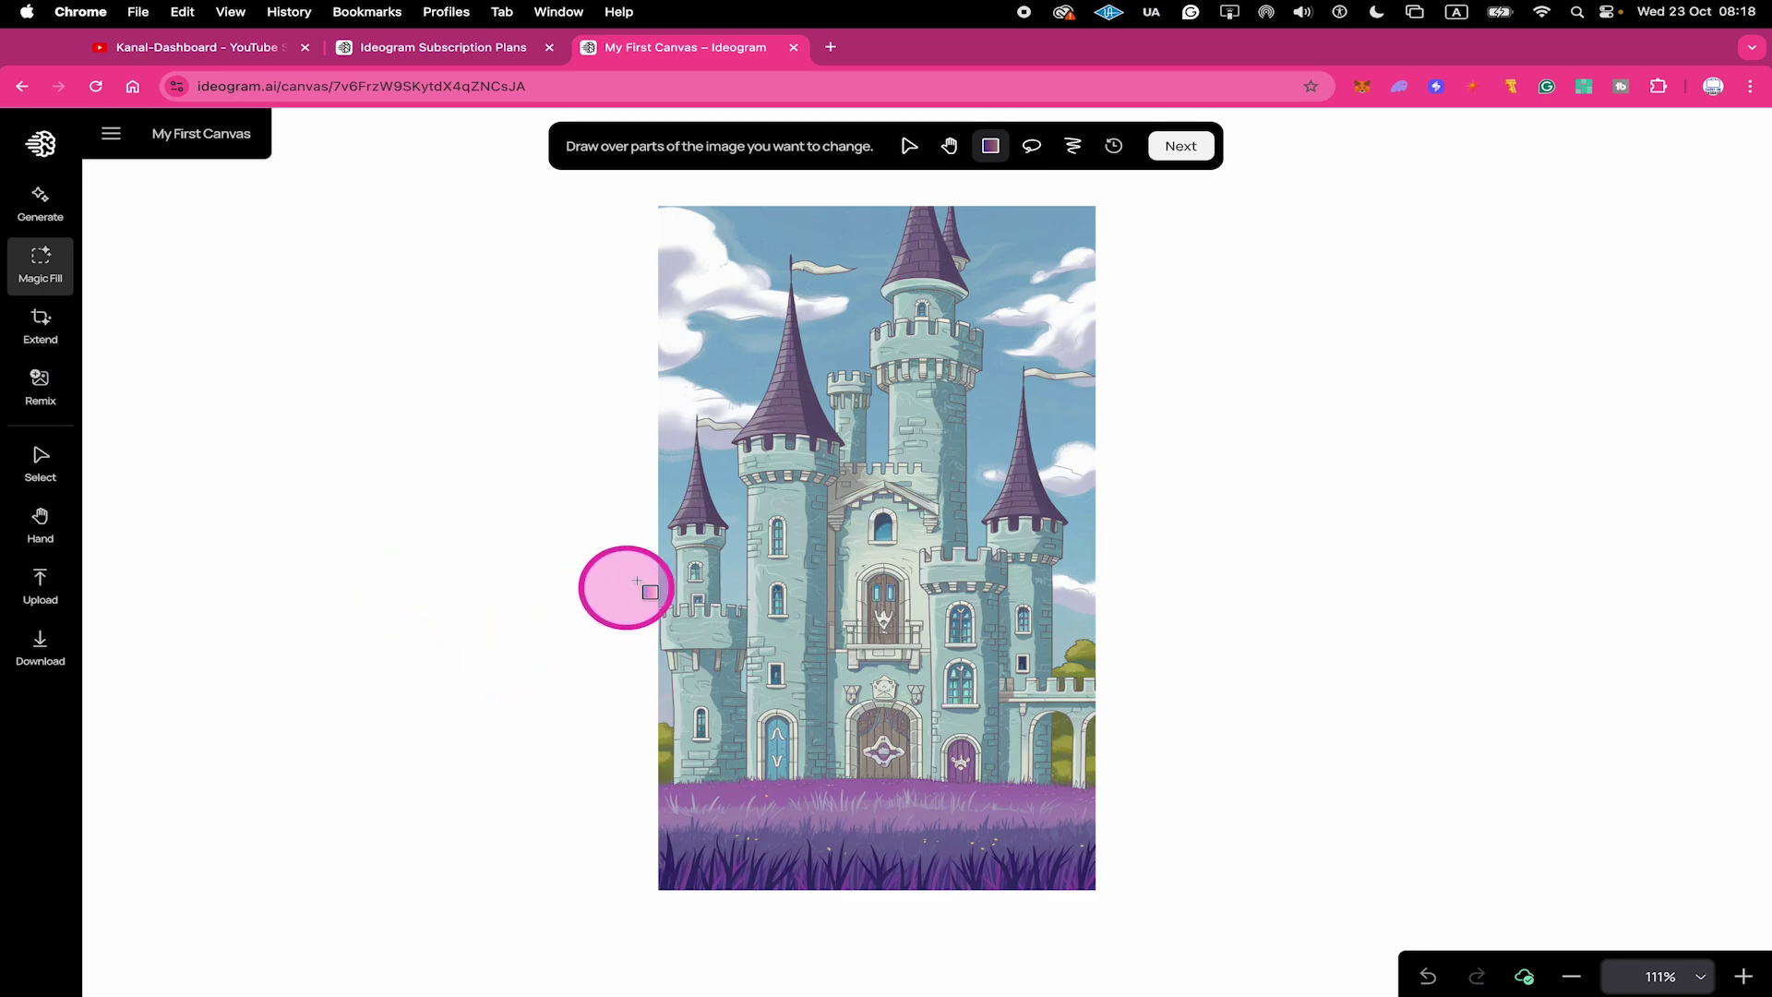
left_click(1180, 146)
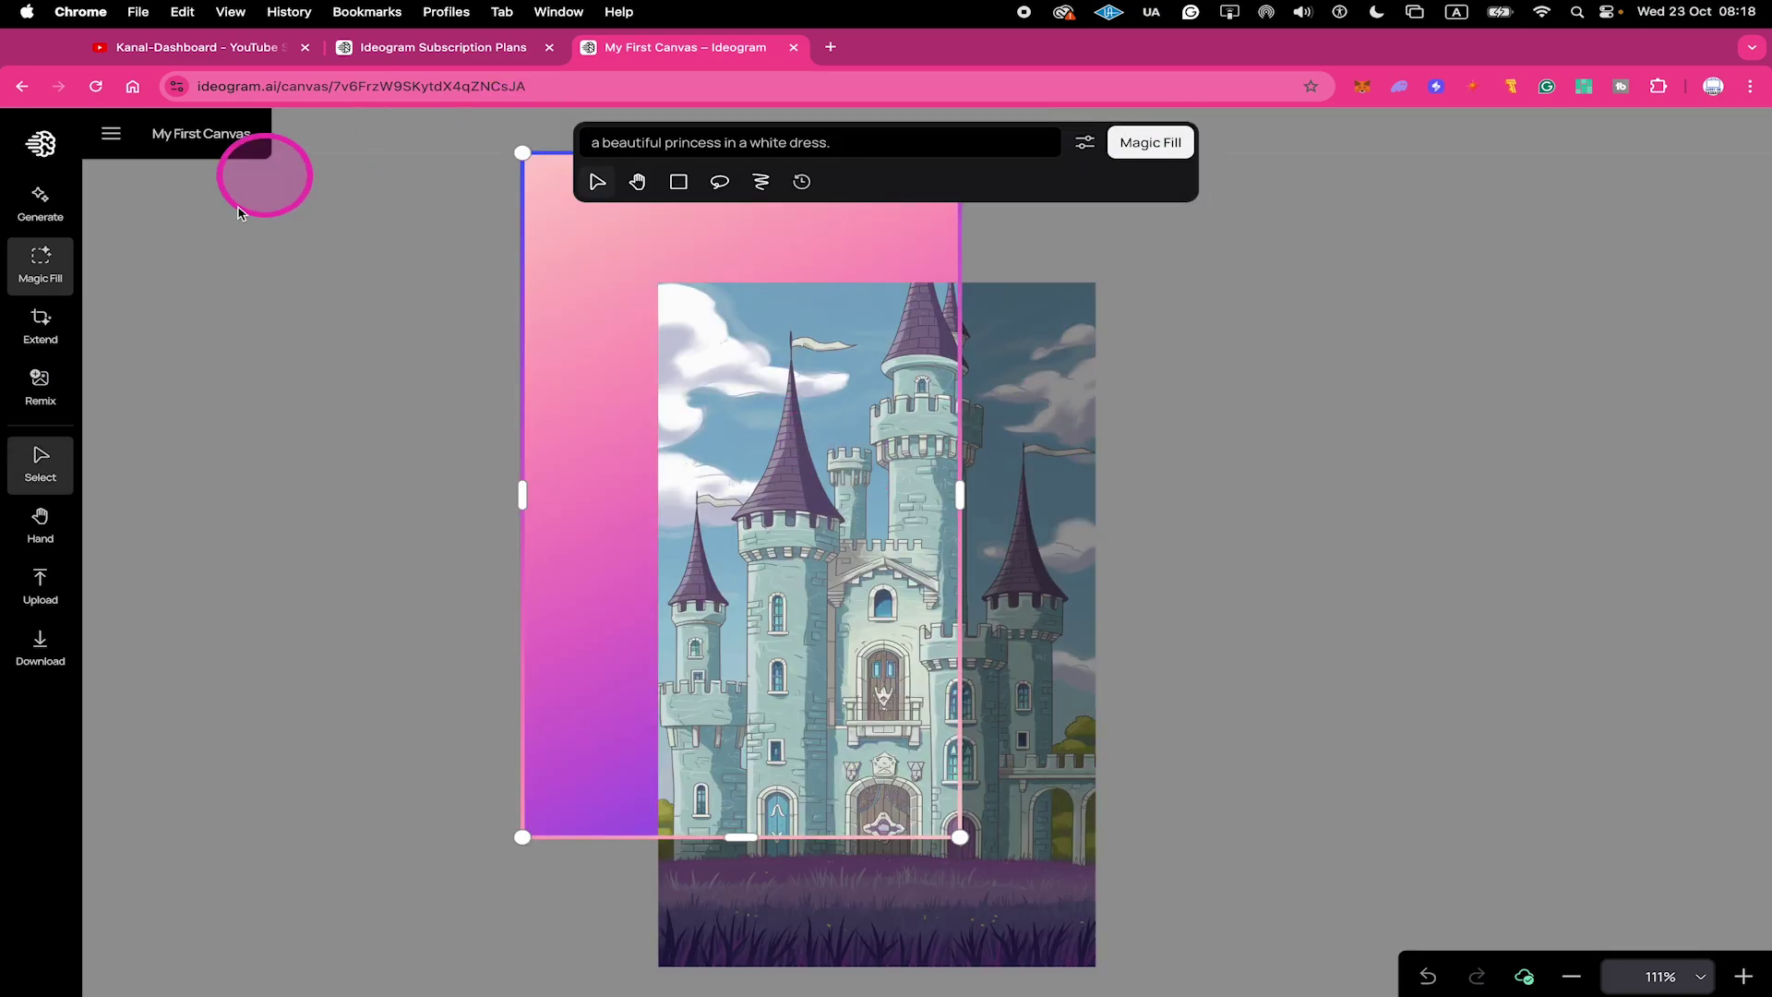
left_click_drag(569, 293, 702, 415)
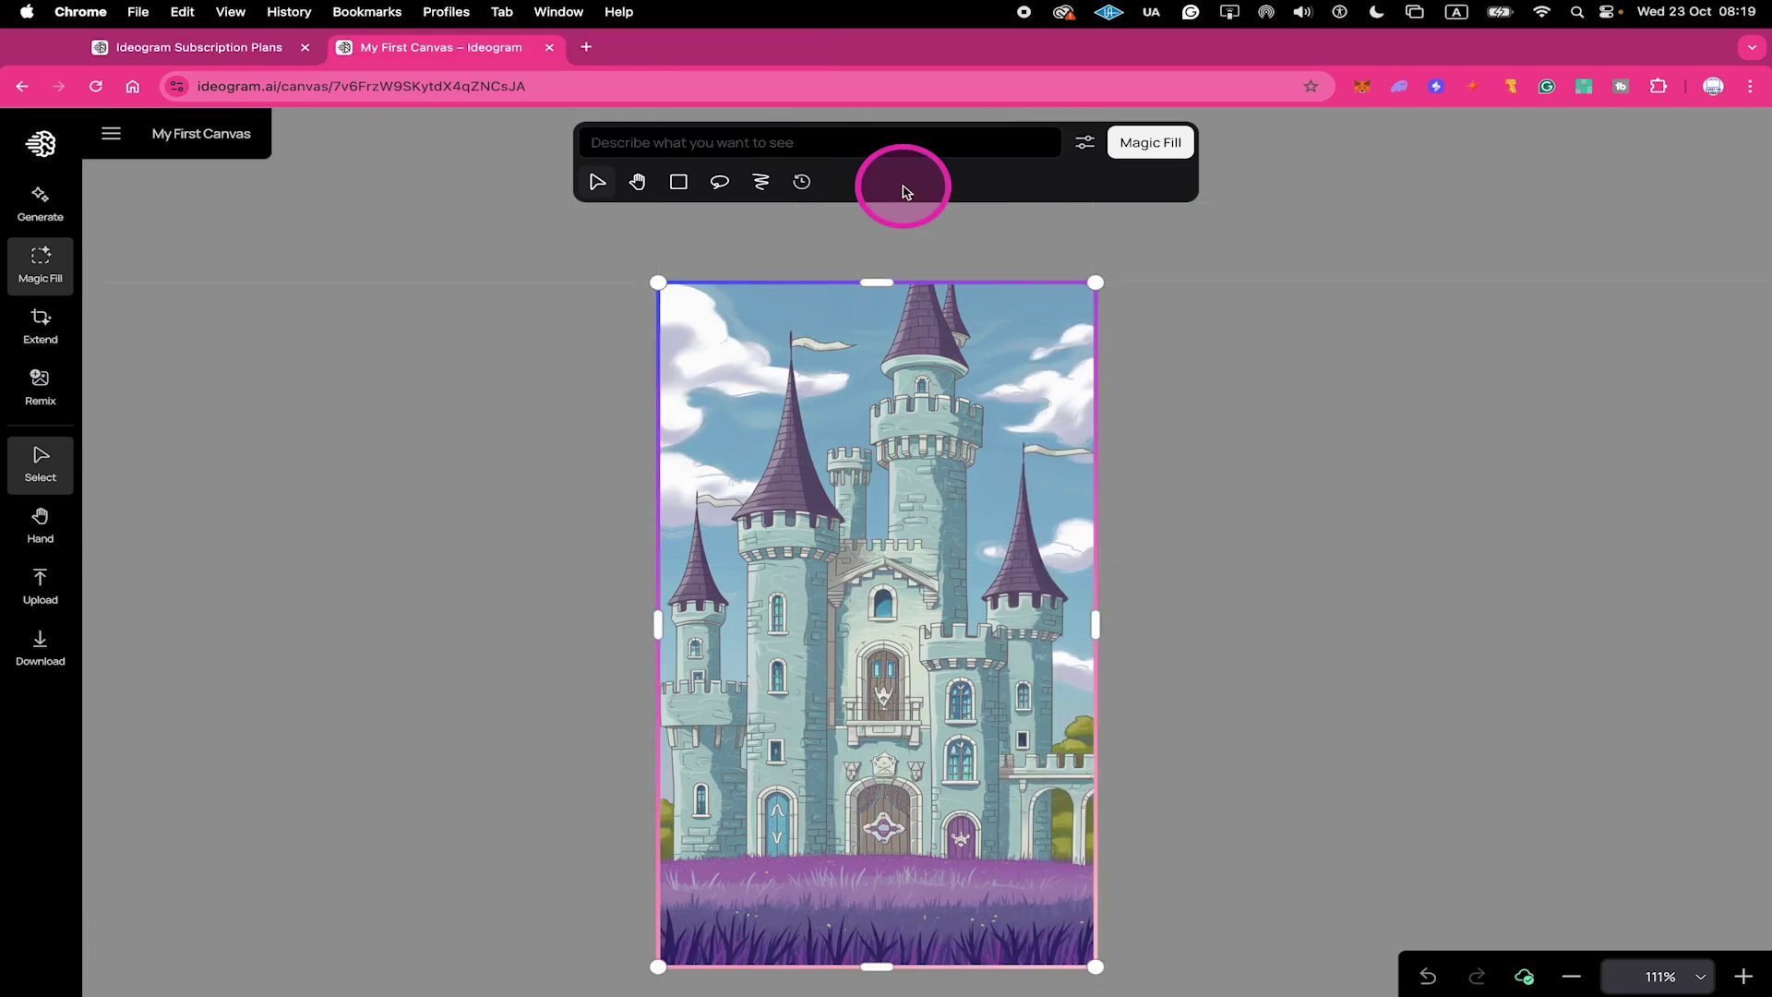
Step: Fill a rectangular mask over the castle centre with 'a beautiful princess in a white dress.'
type("a beautiful princess in a white dre")
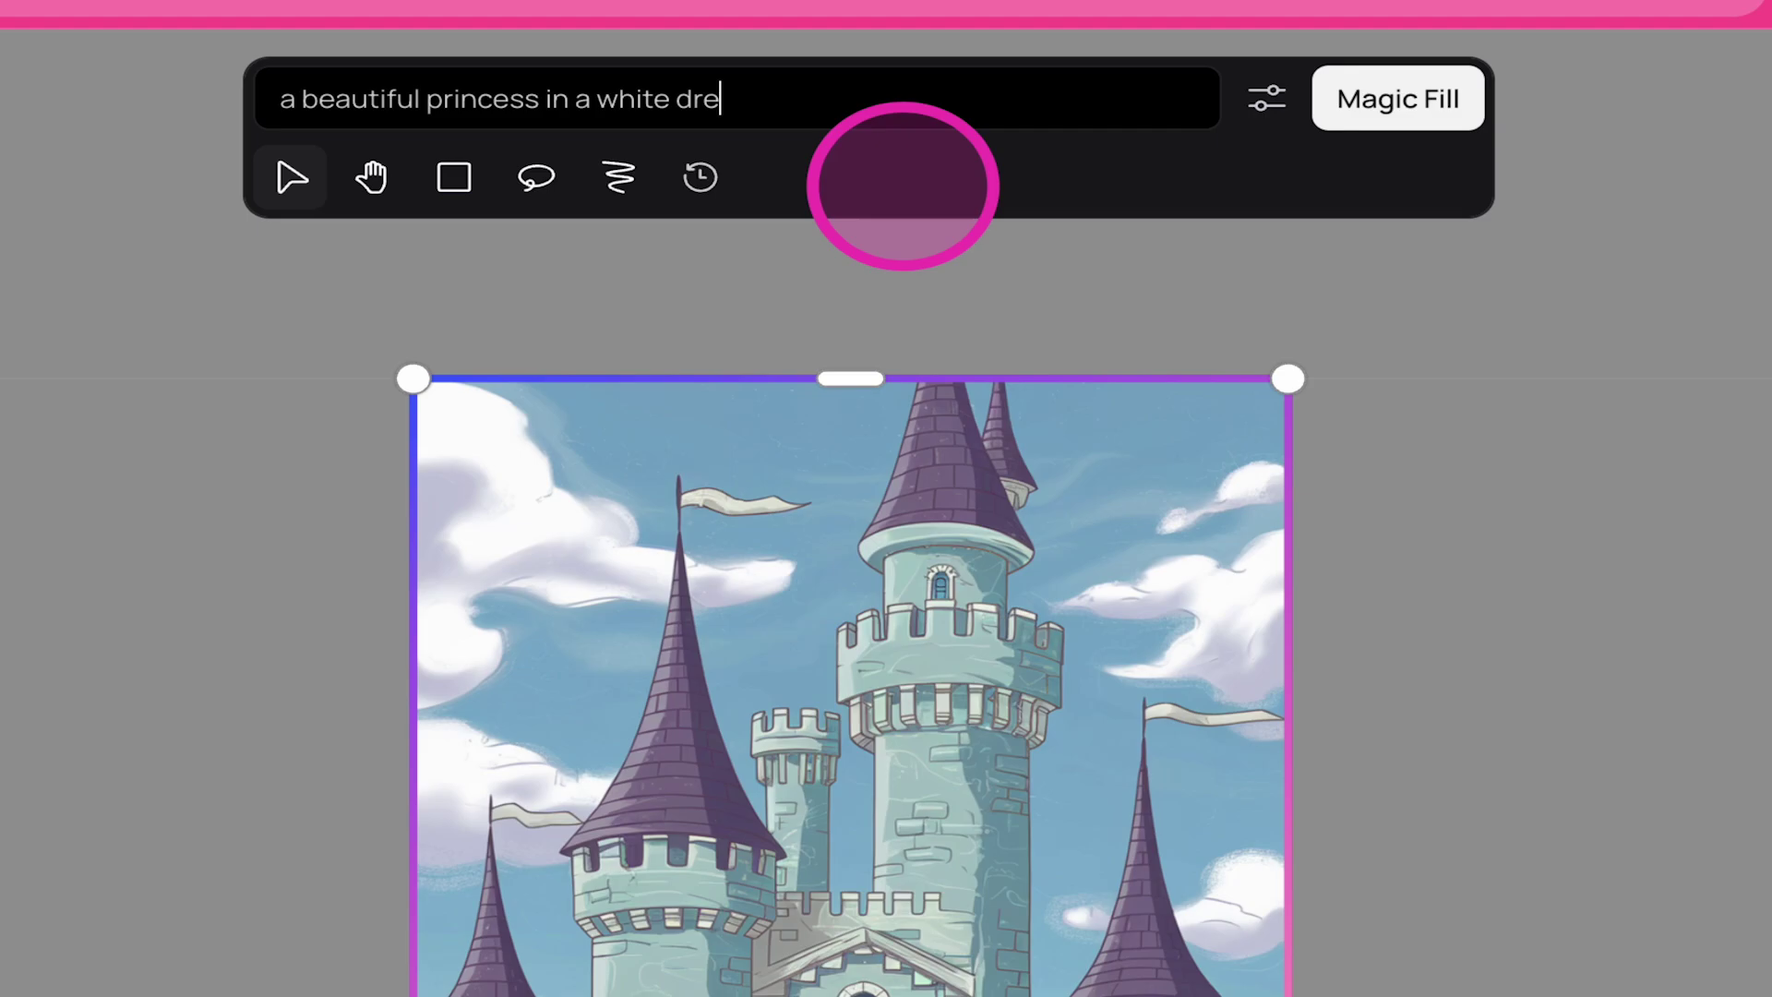
type("ss.")
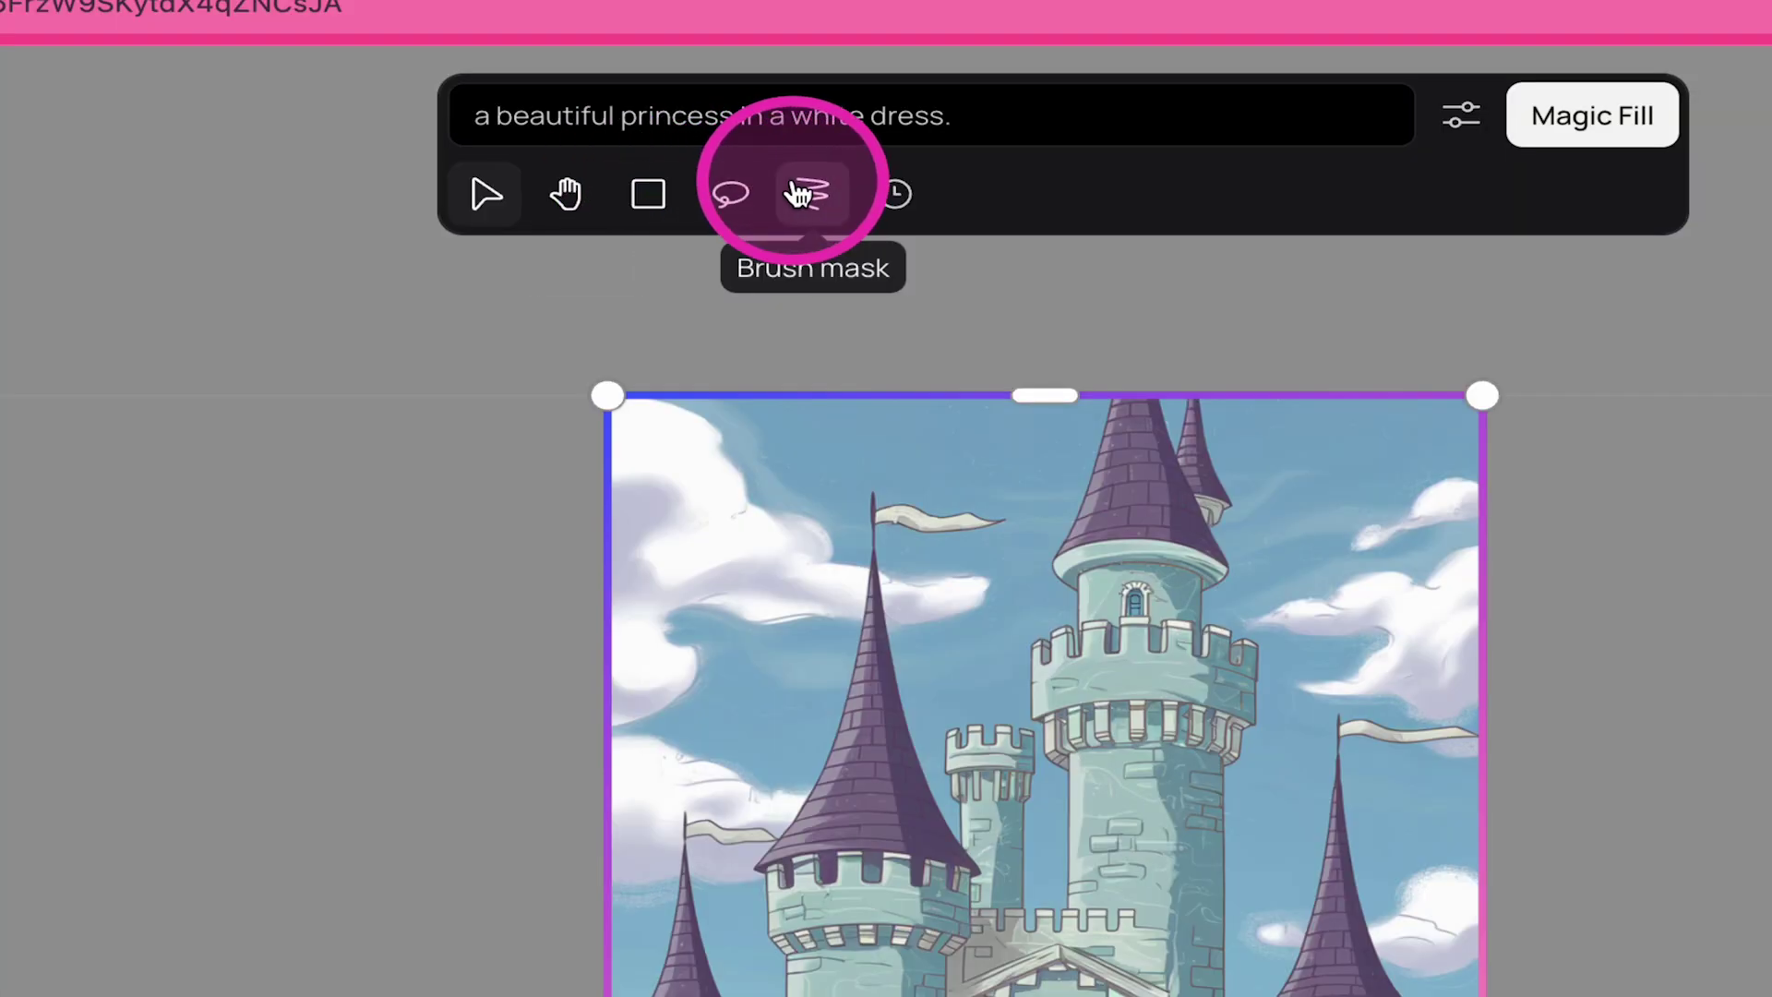
left_click(667, 197)
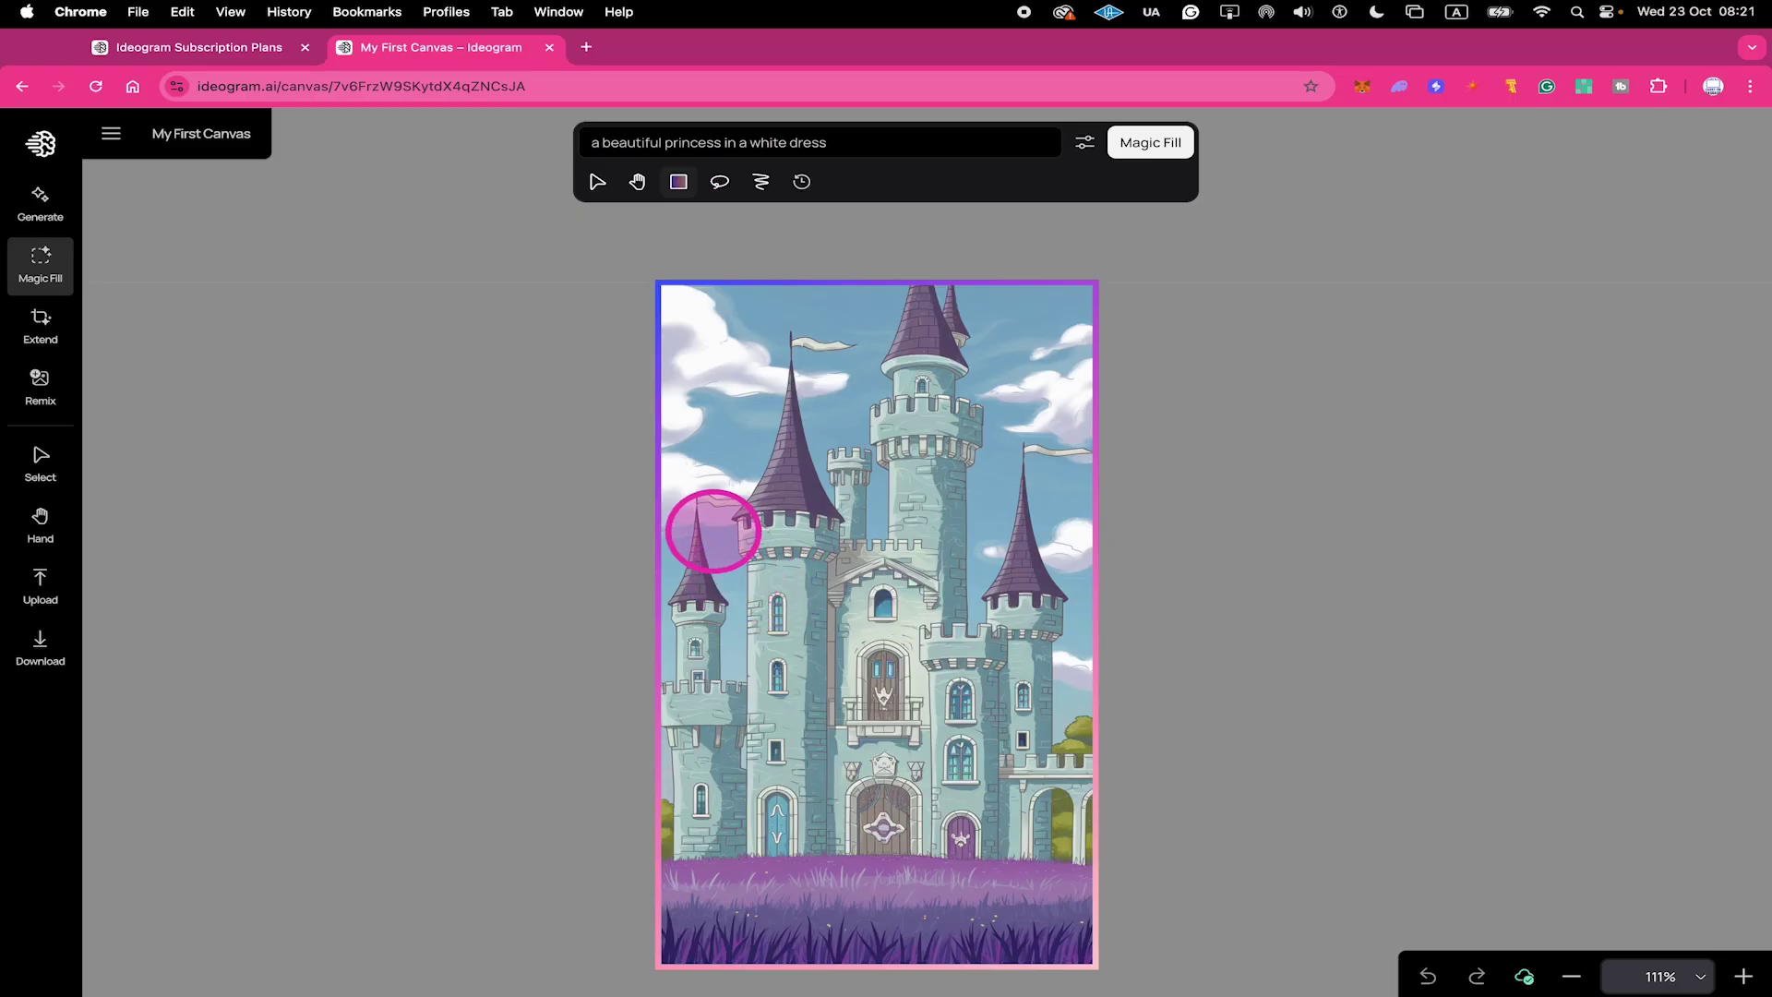
mouse_move(724, 535)
left_mouse_down()
mouse_move(989, 942)
mouse_move(1022, 963)
left_mouse_up()
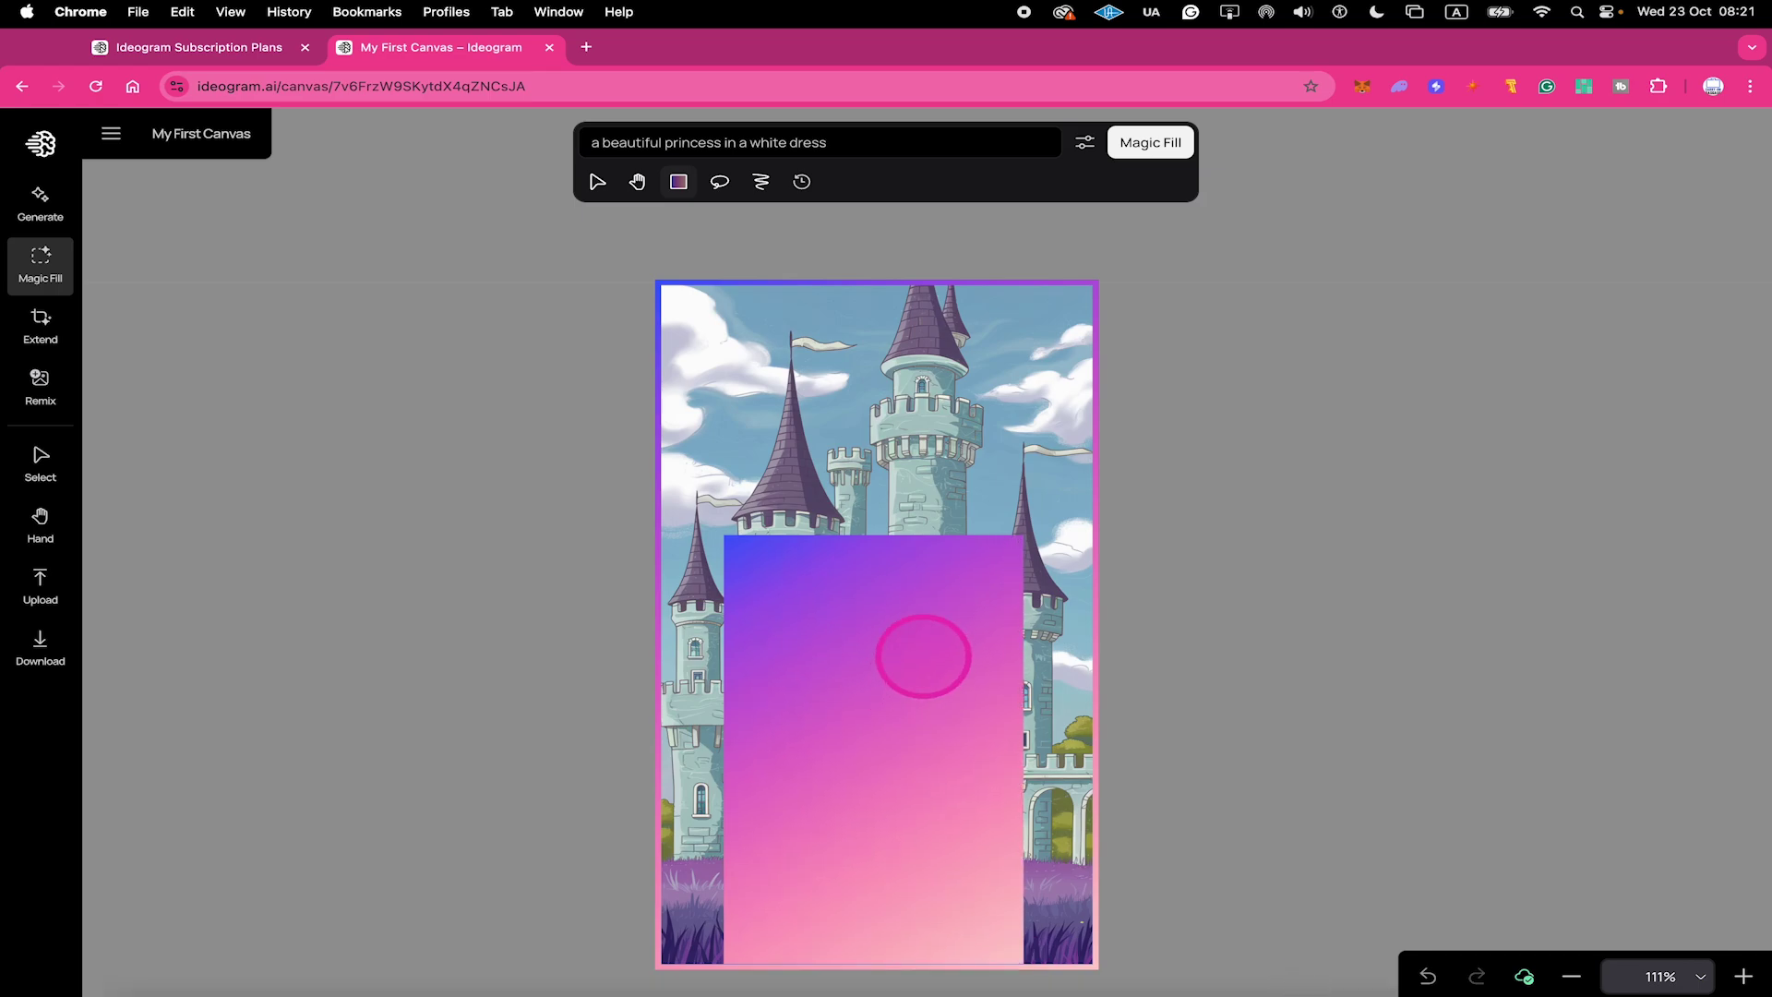
left_click(1169, 142)
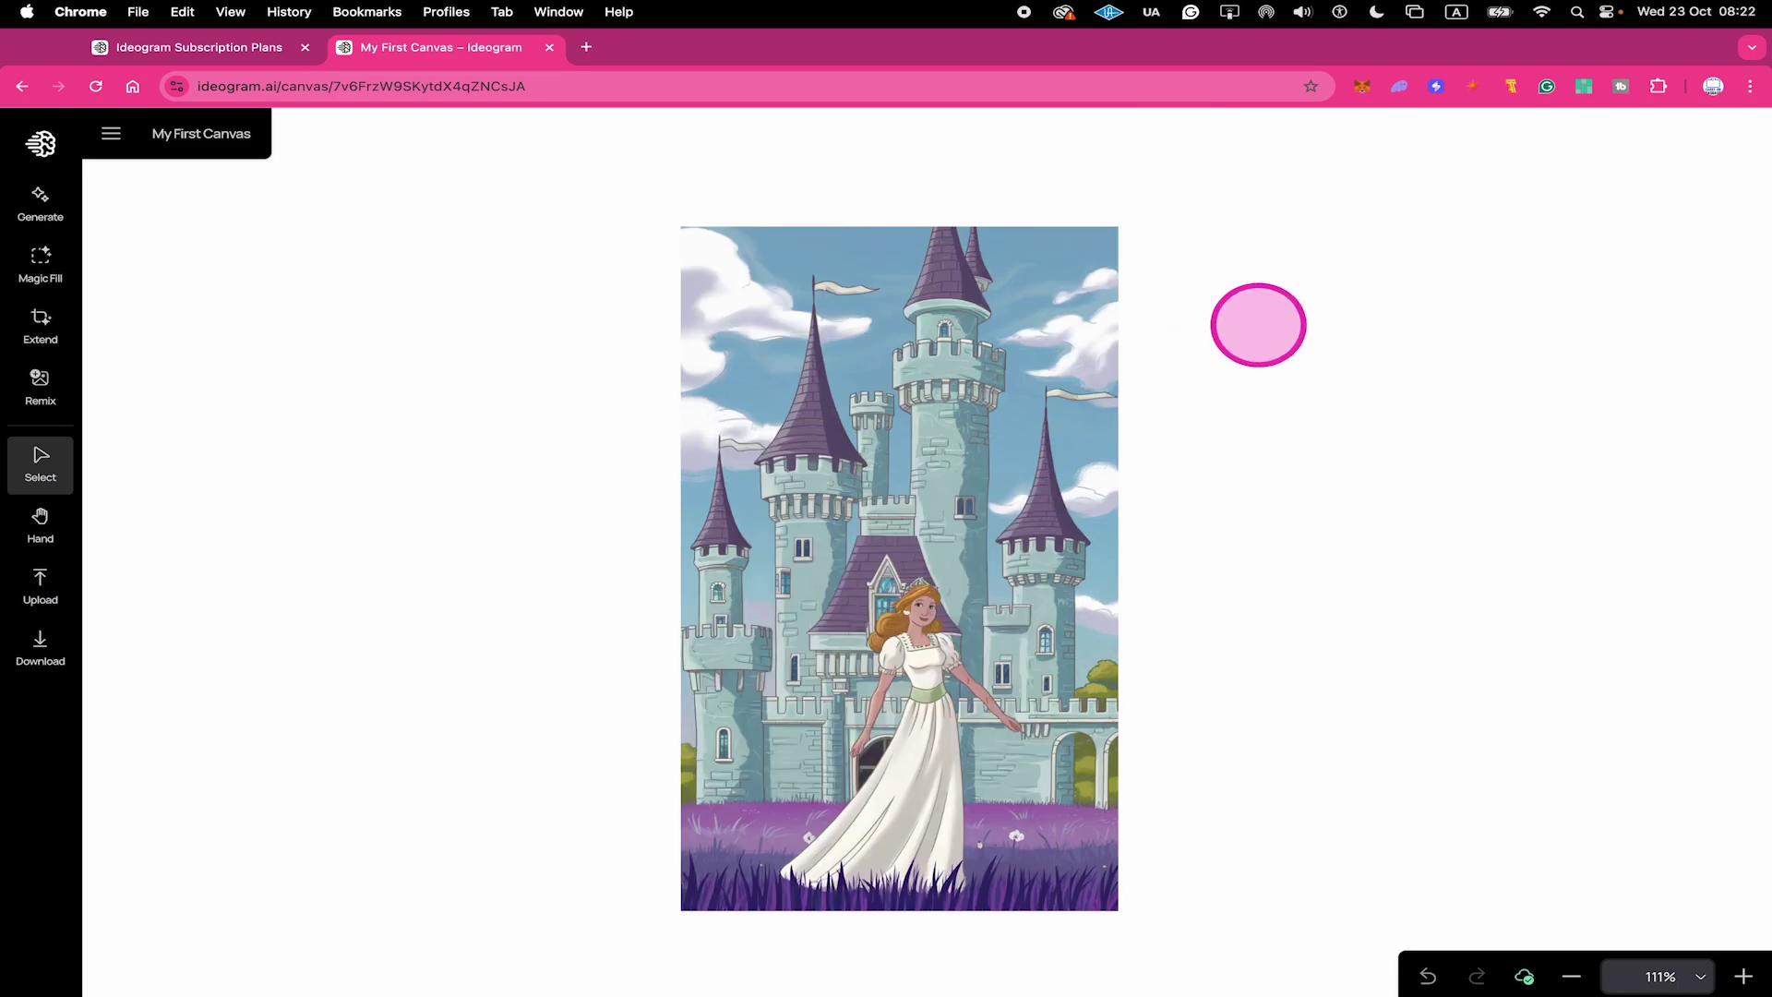
Step: Step through the Magic Fill results to the 4/4 brunette princess variation
left_click(918, 447)
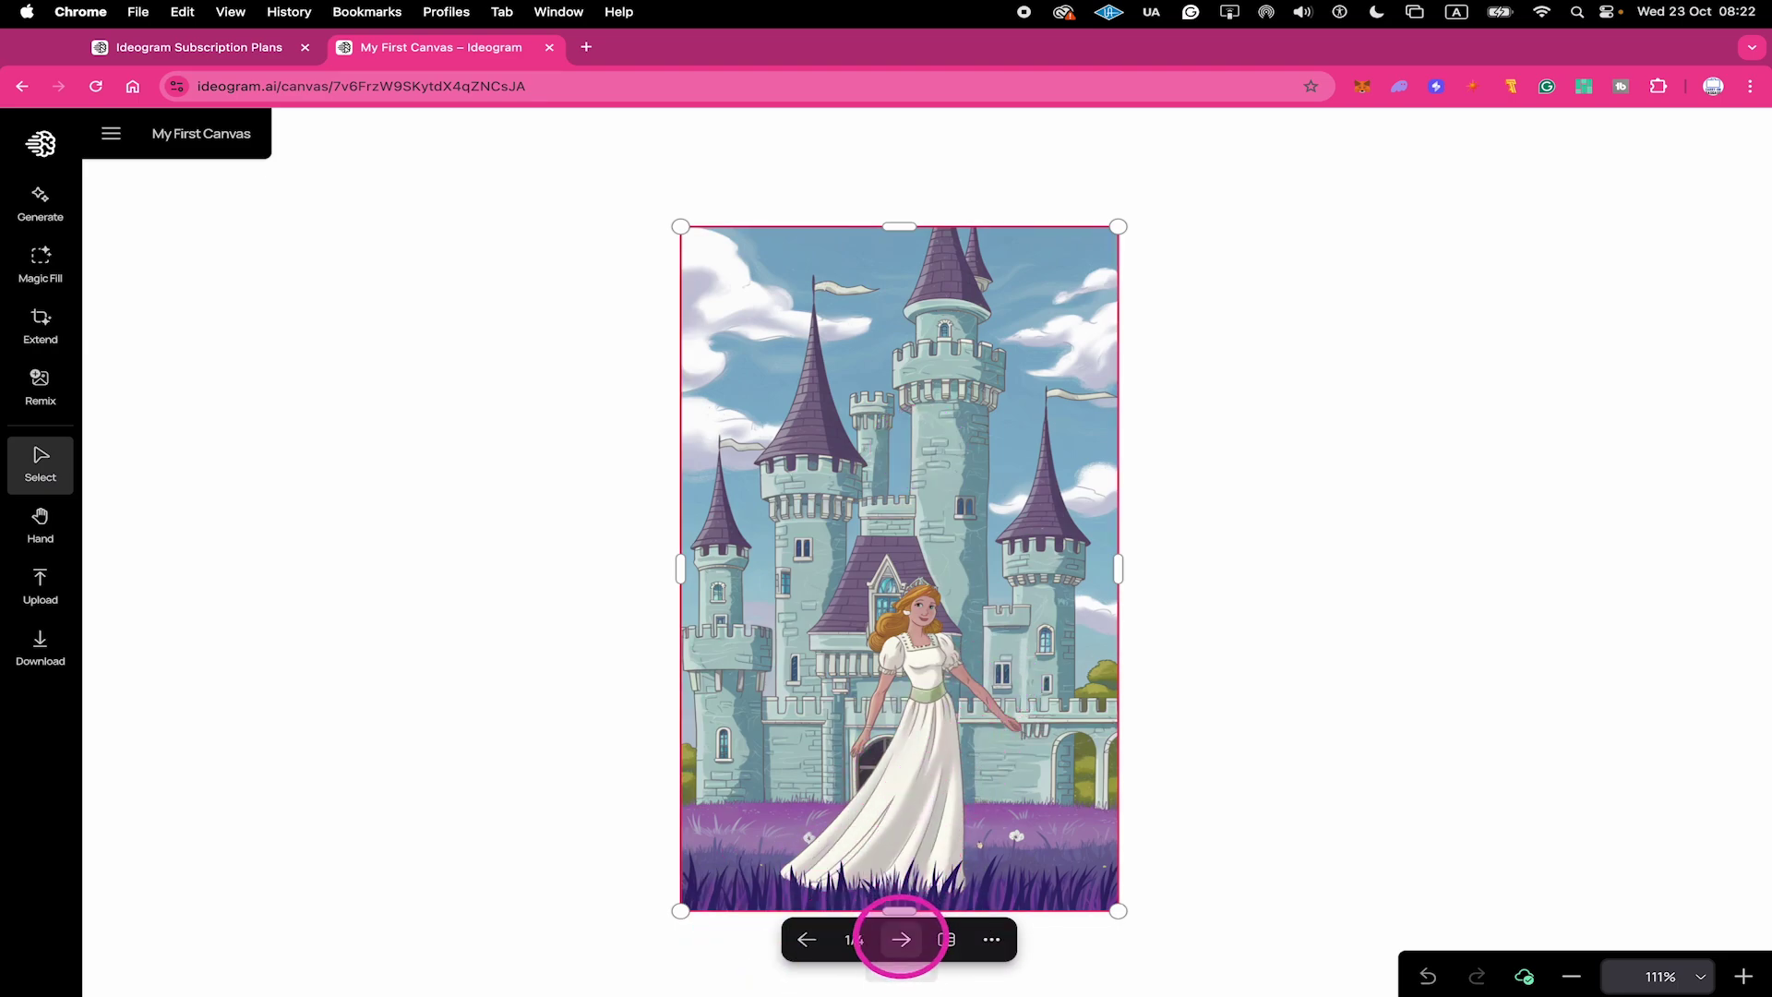
left_click(901, 939)
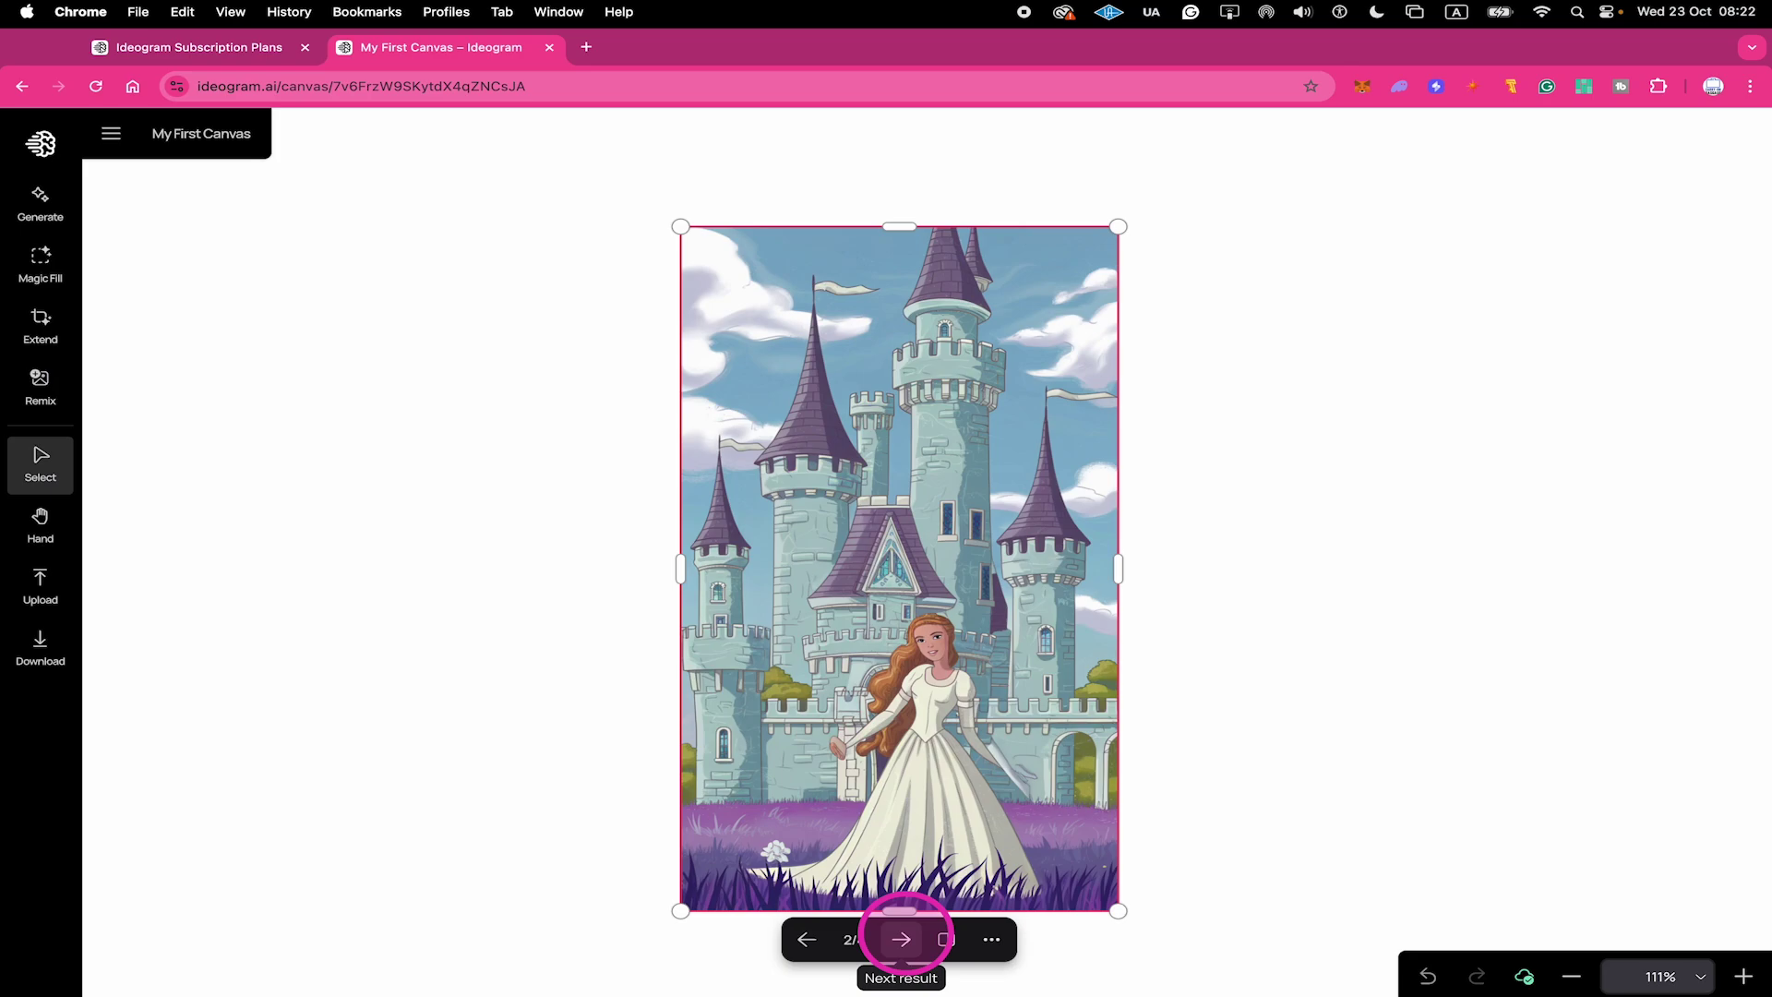
left_click(901, 939)
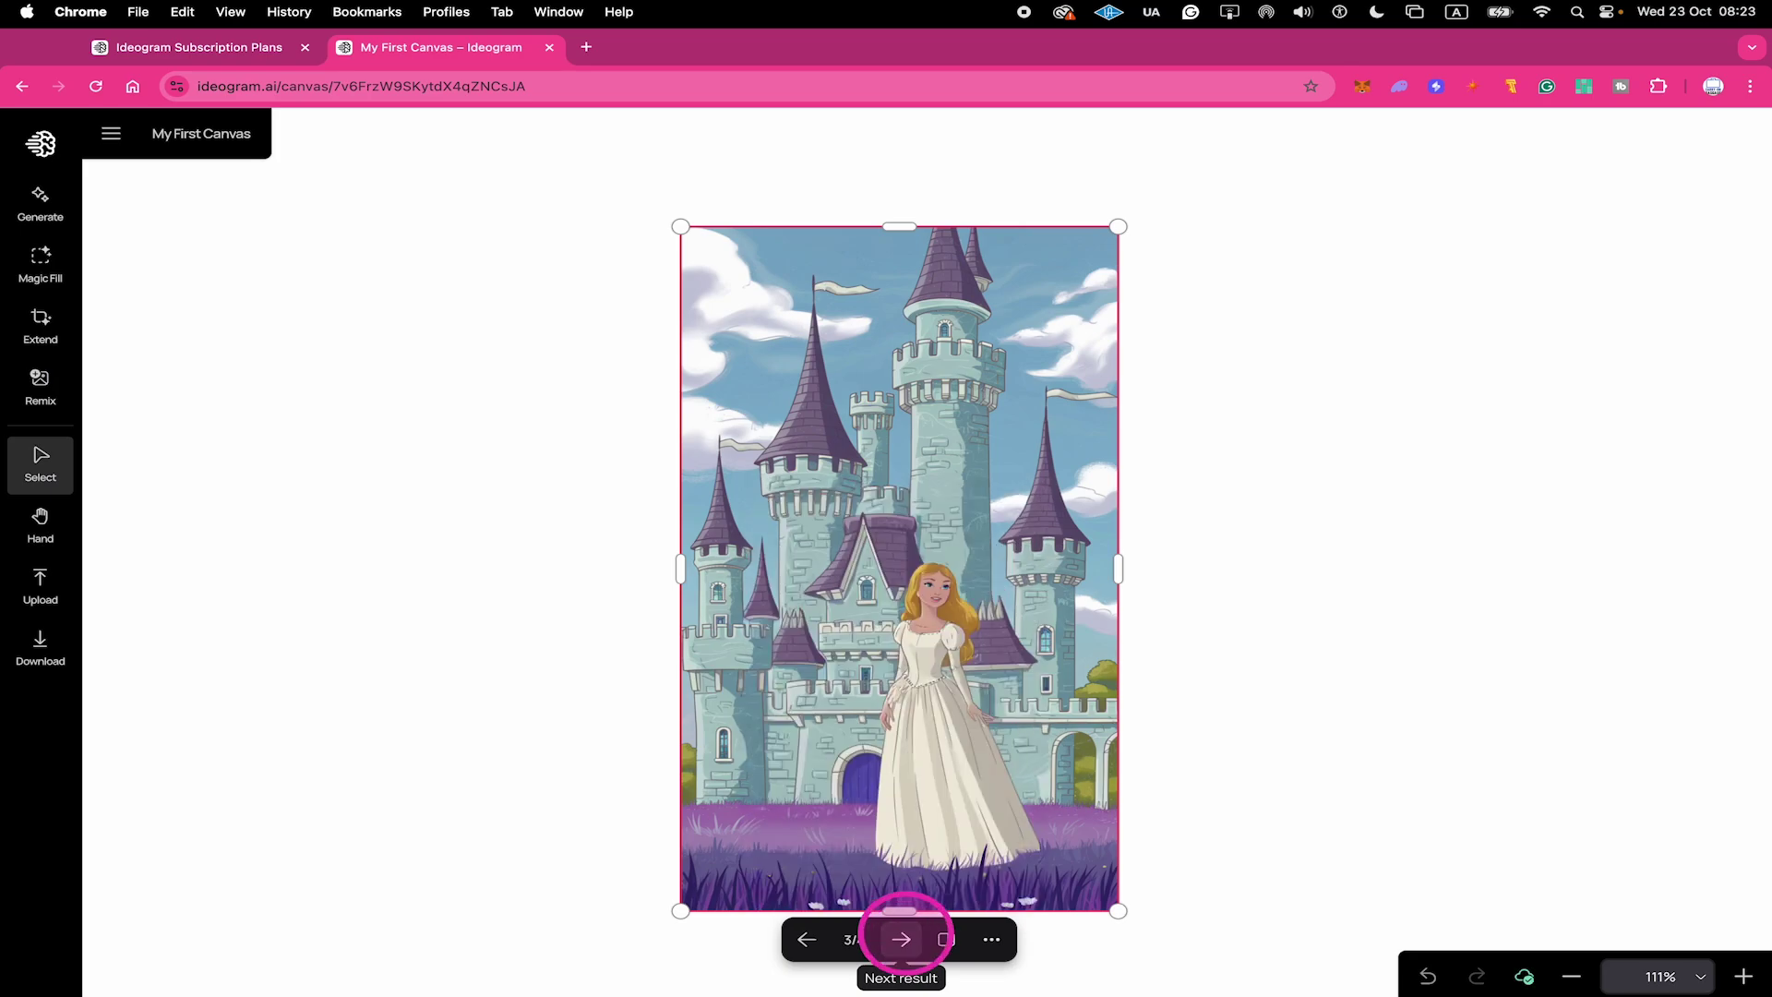
left_click(901, 939)
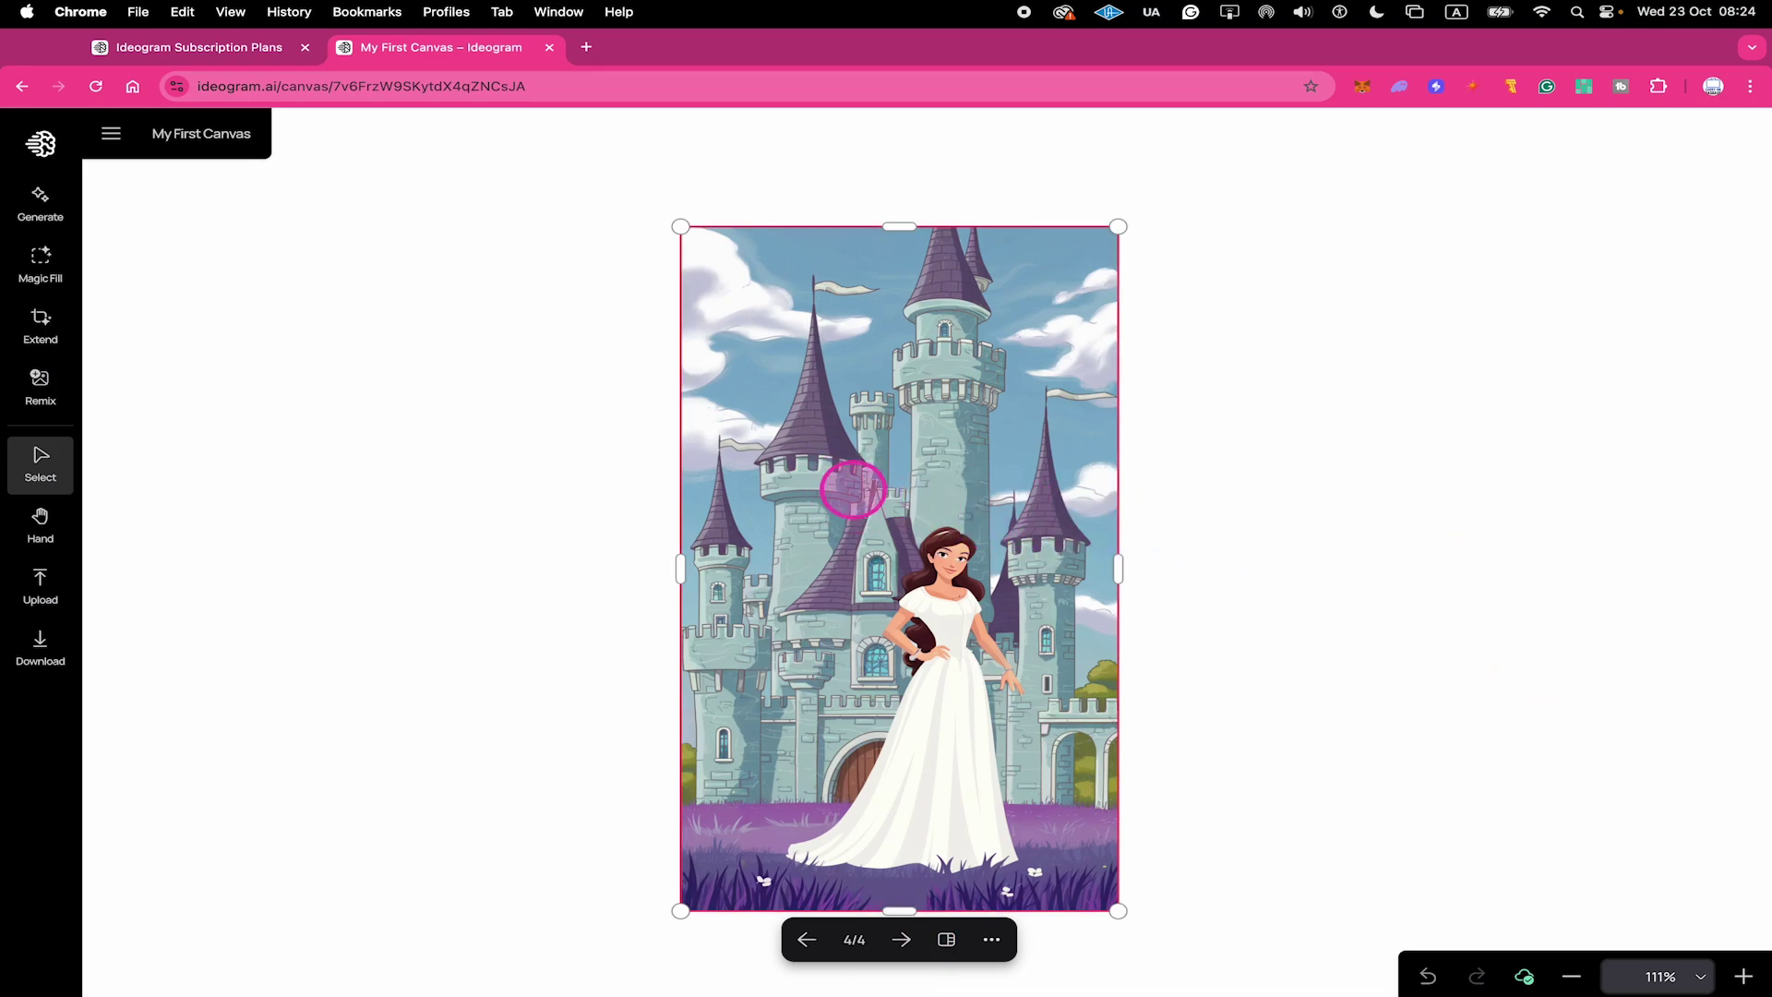
Step: Place the brunette princess image beside the original castle and zoom out to see both
left_click_drag(852, 489, 1344, 493)
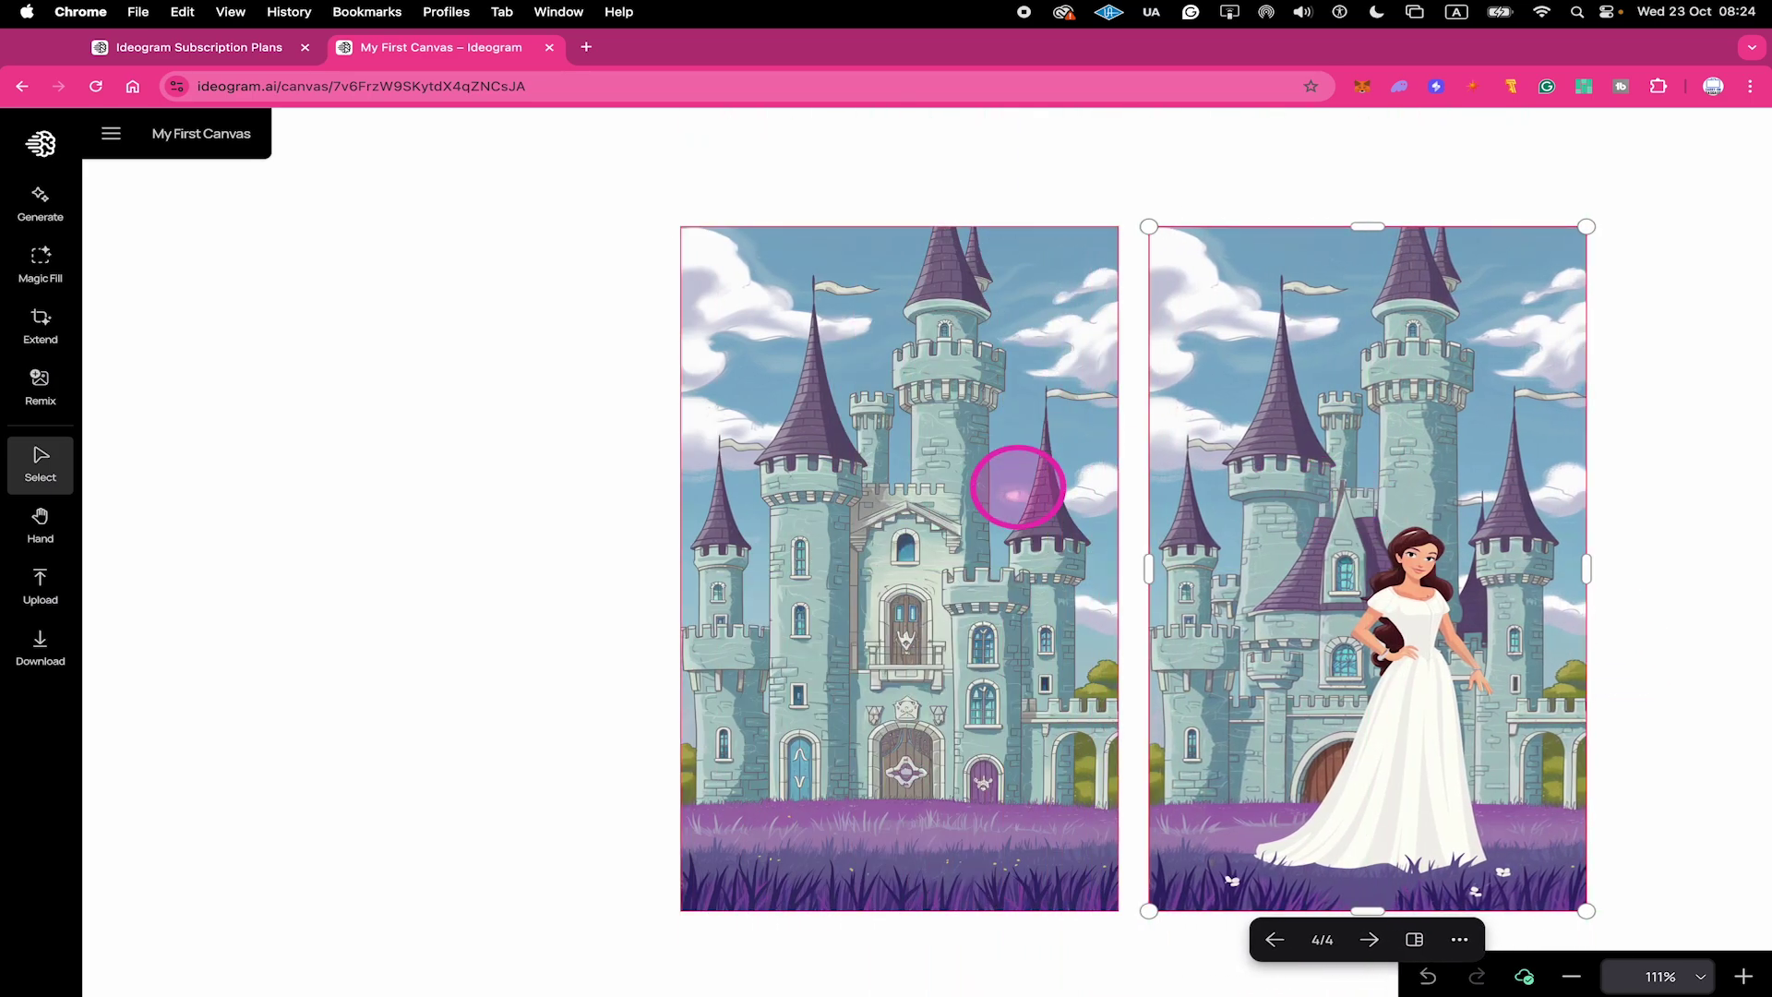
scroll(1199, 629, "right", 5)
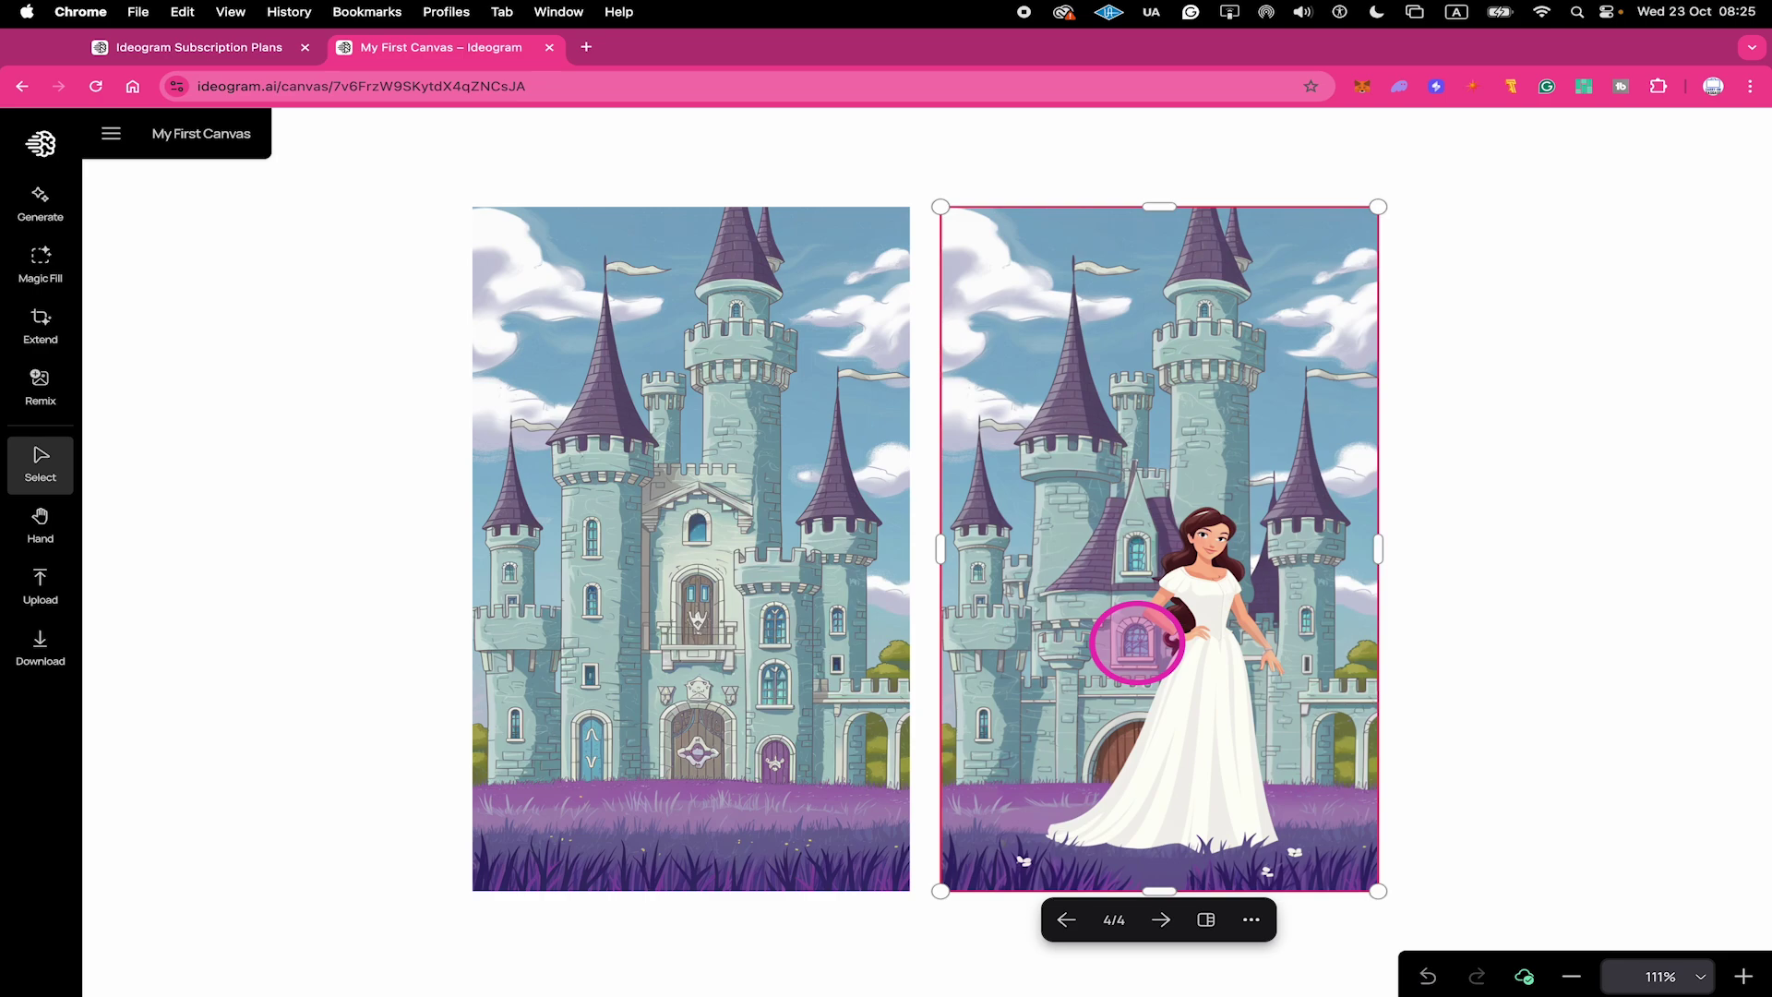
left_click(1063, 917)
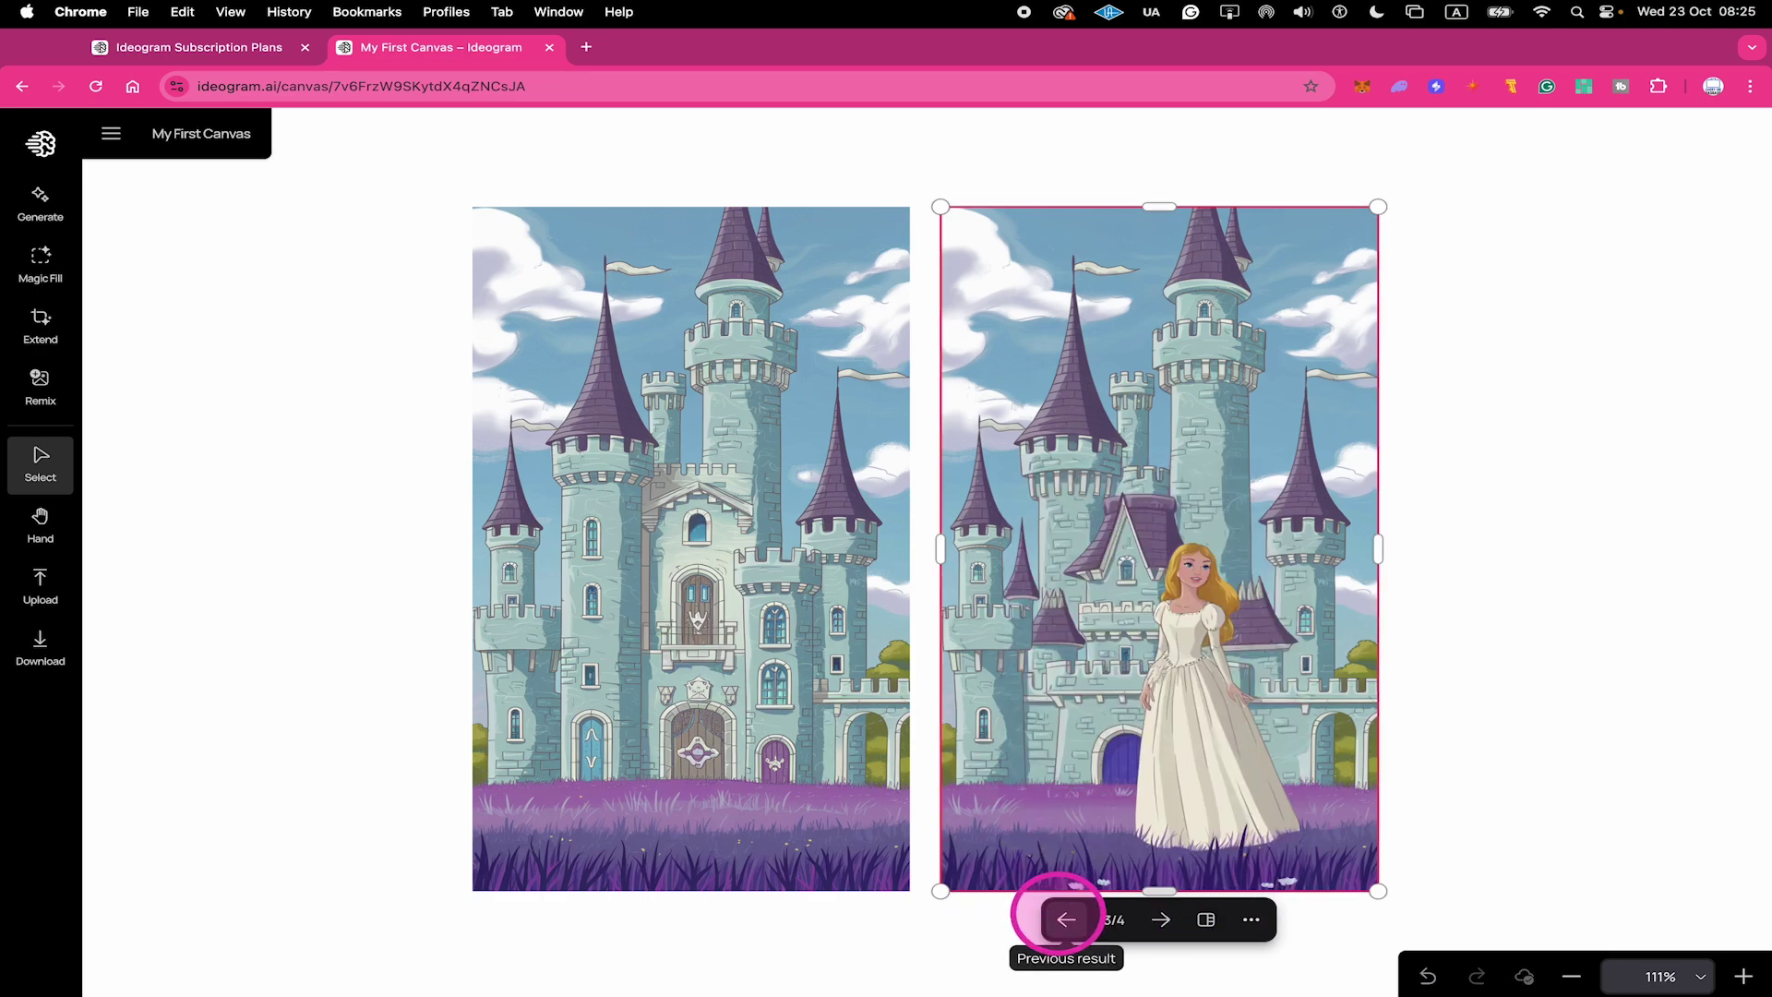
left_click(1161, 919)
mouse_move(1112, 395)
left_mouse_down()
mouse_move(1011, 364)
mouse_move(664, 360)
mouse_move(823, 403)
mouse_move(1112, 400)
mouse_move(1116, 416)
left_mouse_up()
key("super+minus")
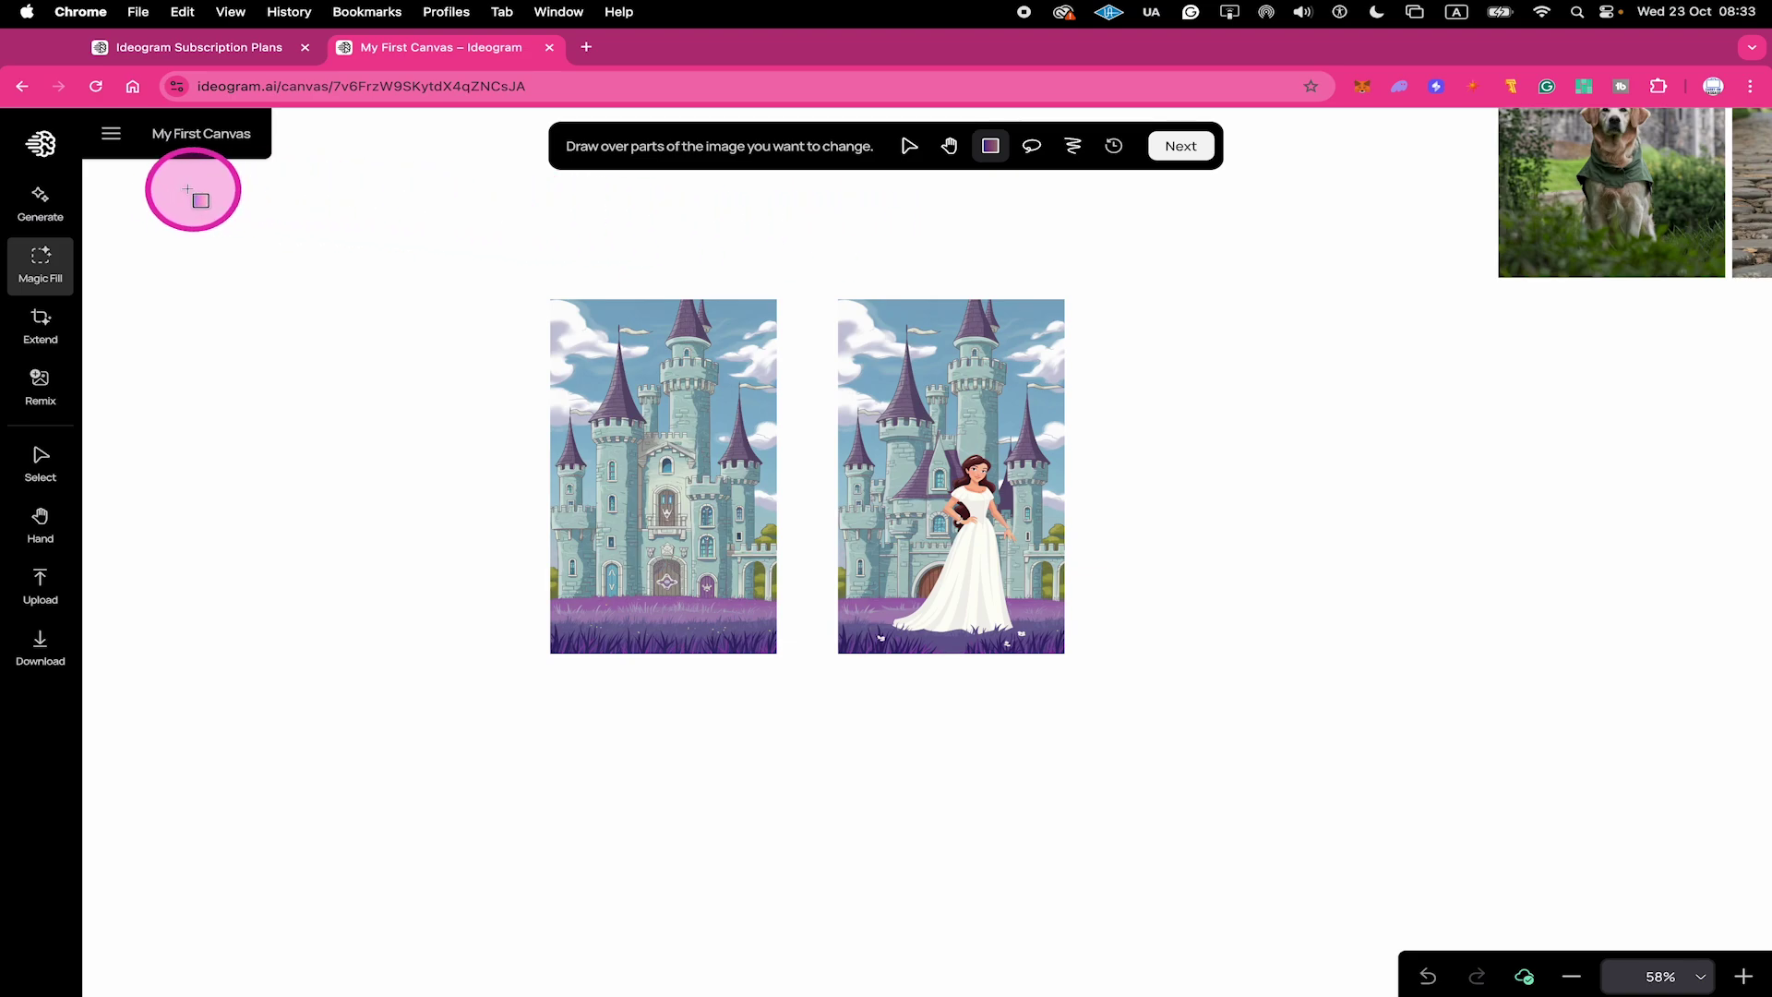
Step: Generate images in empty canvas space from the prompt 'a beautiful woman on a sofa.'
left_click(27, 196)
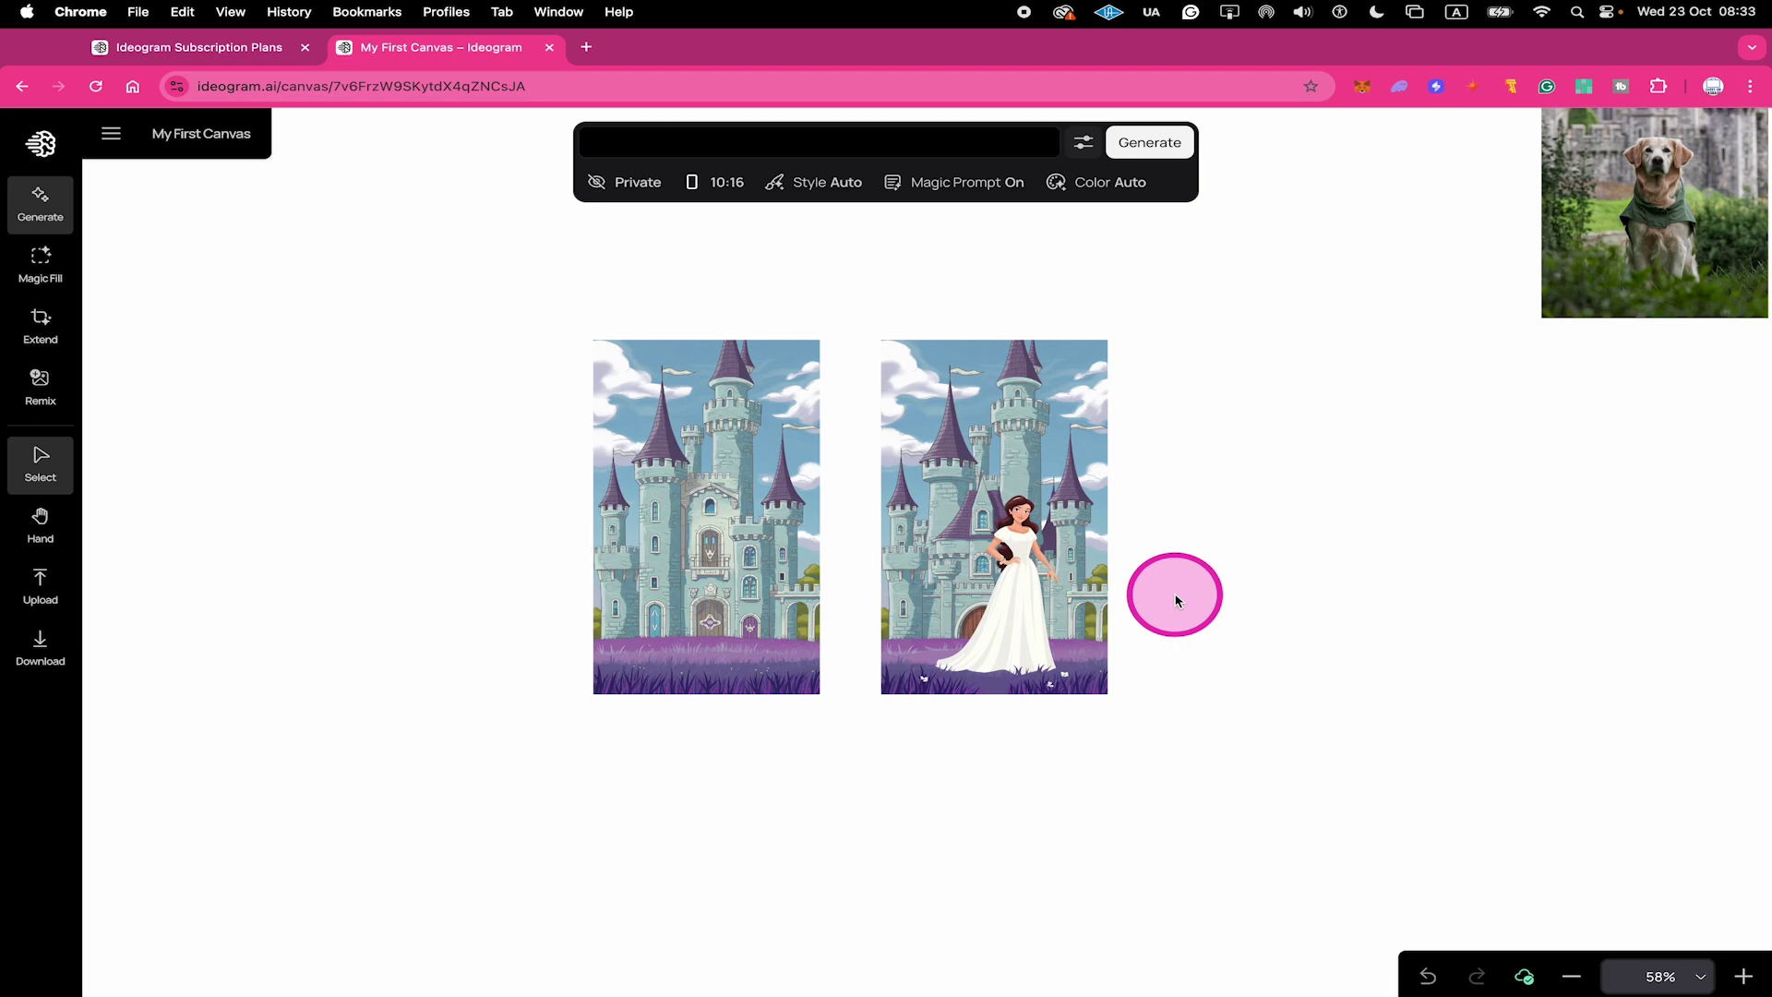
key("h")
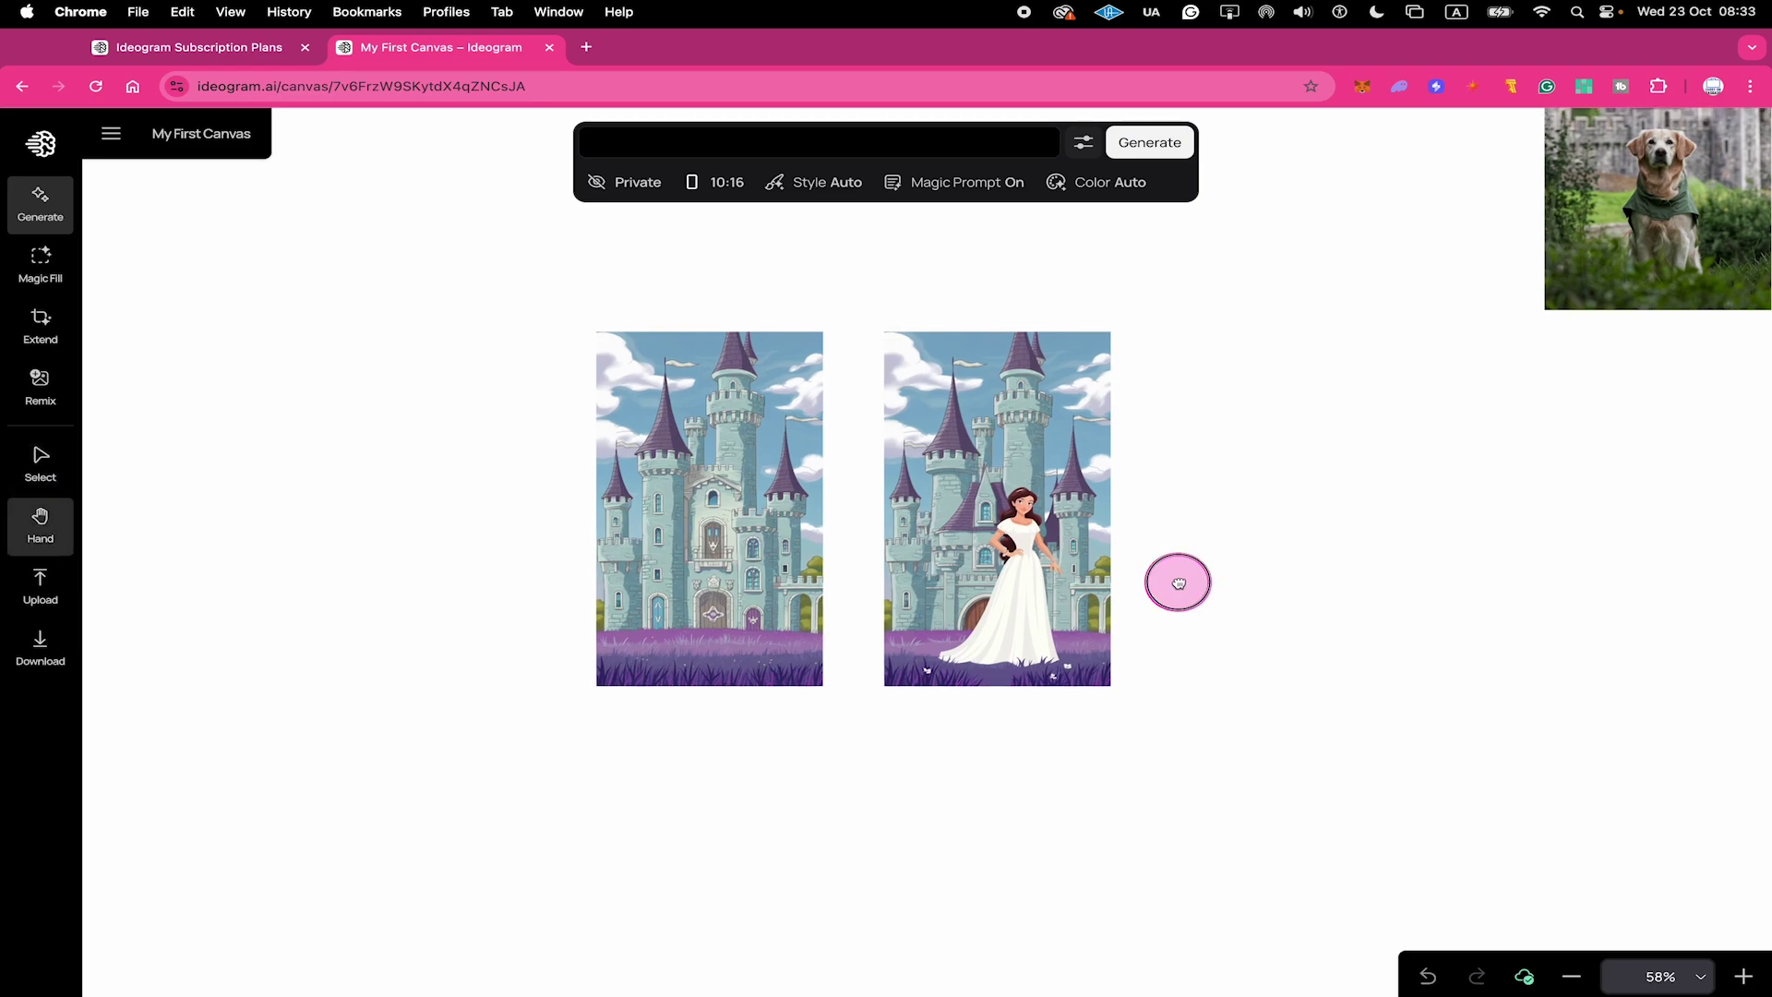
left_click_drag(1179, 583, 1274, 364)
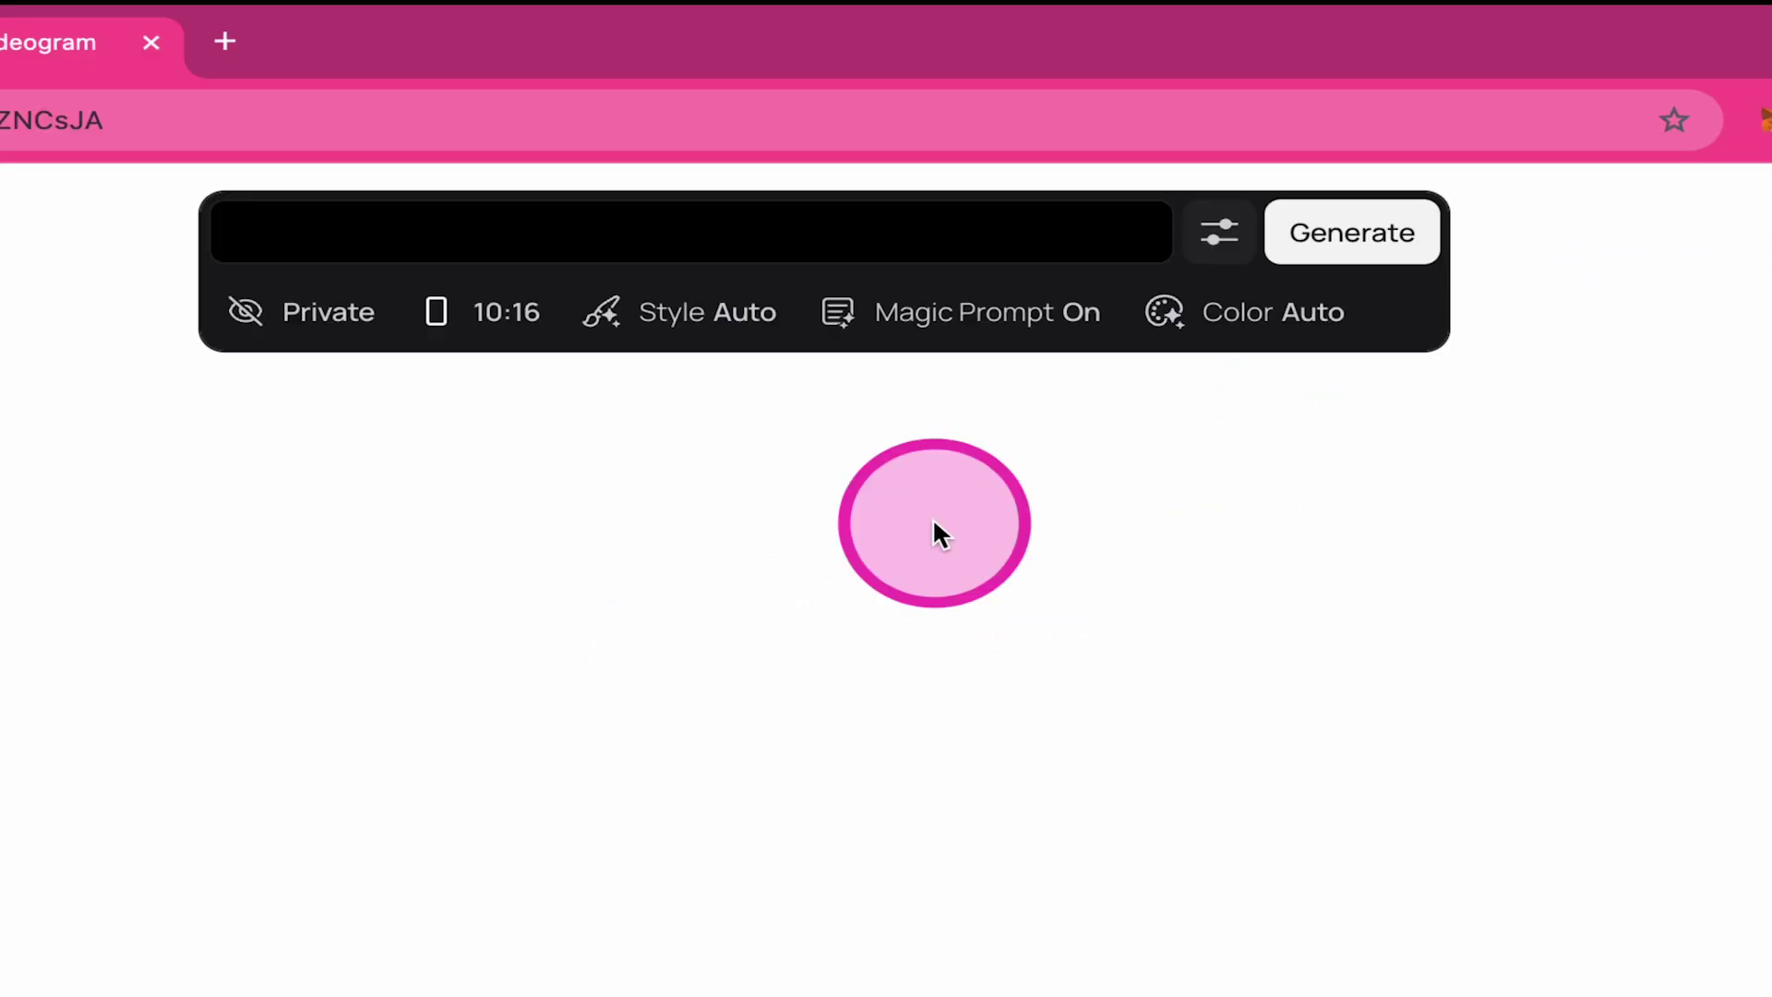
type("a beautiful woman on a sofa.")
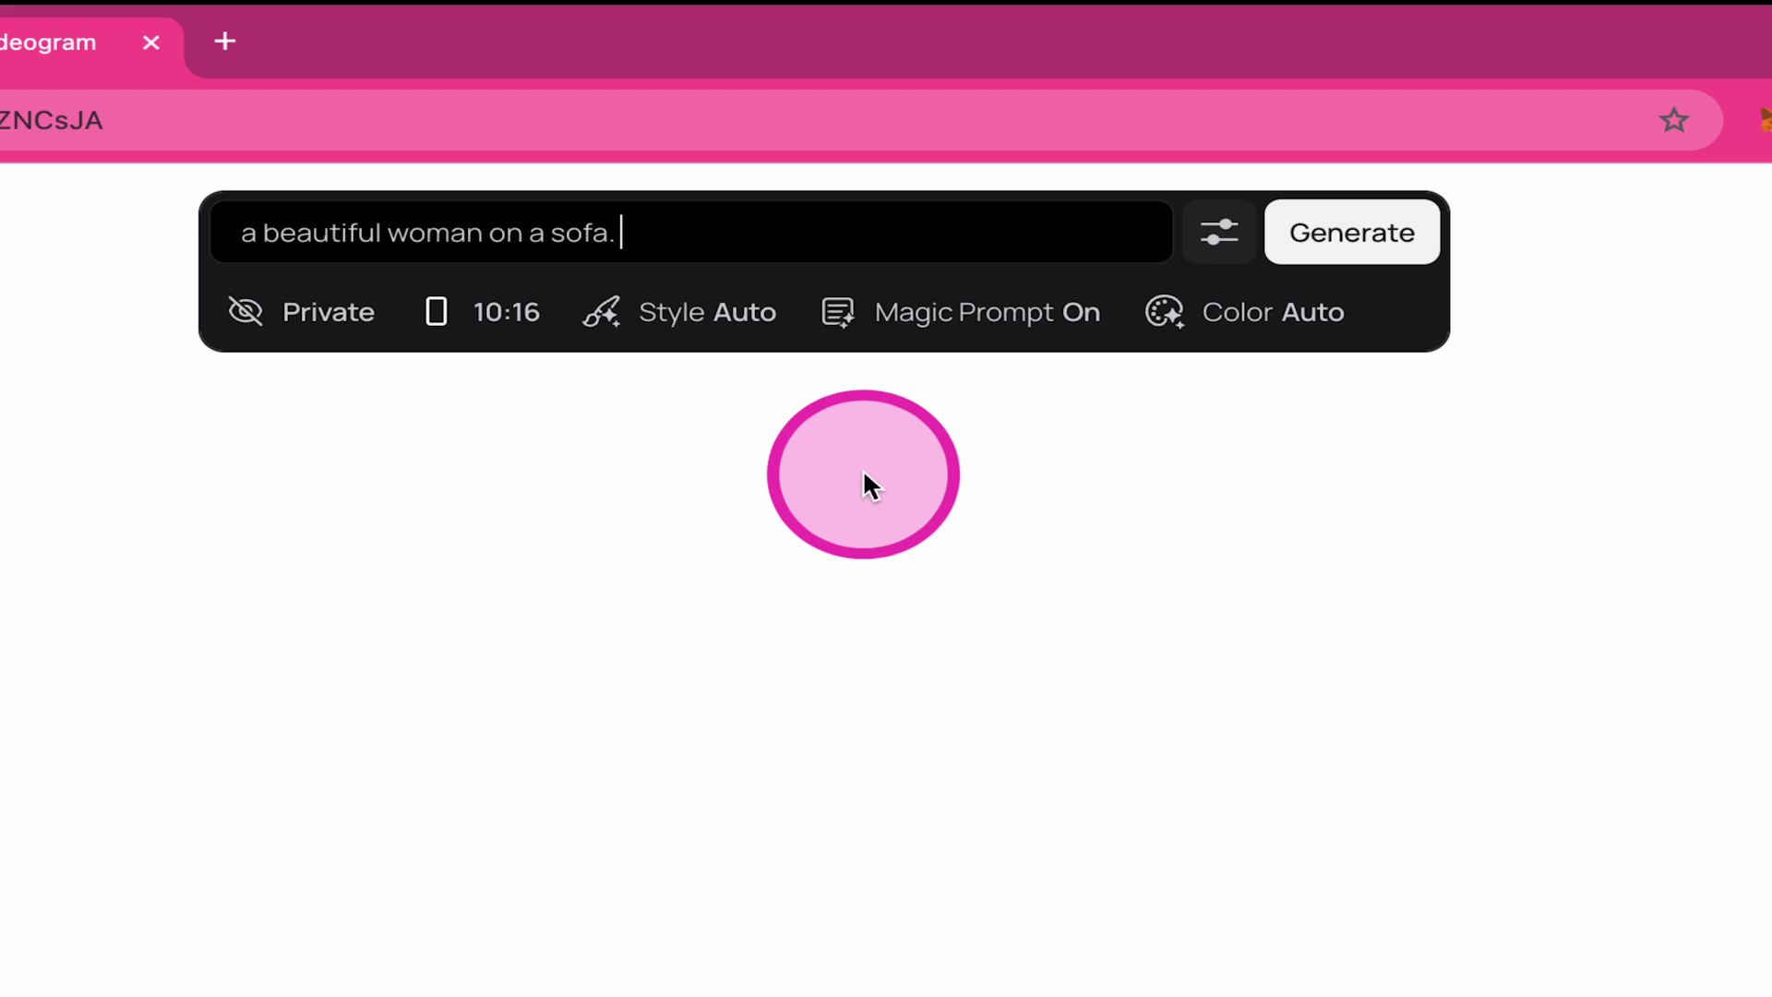
left_click(1355, 238)
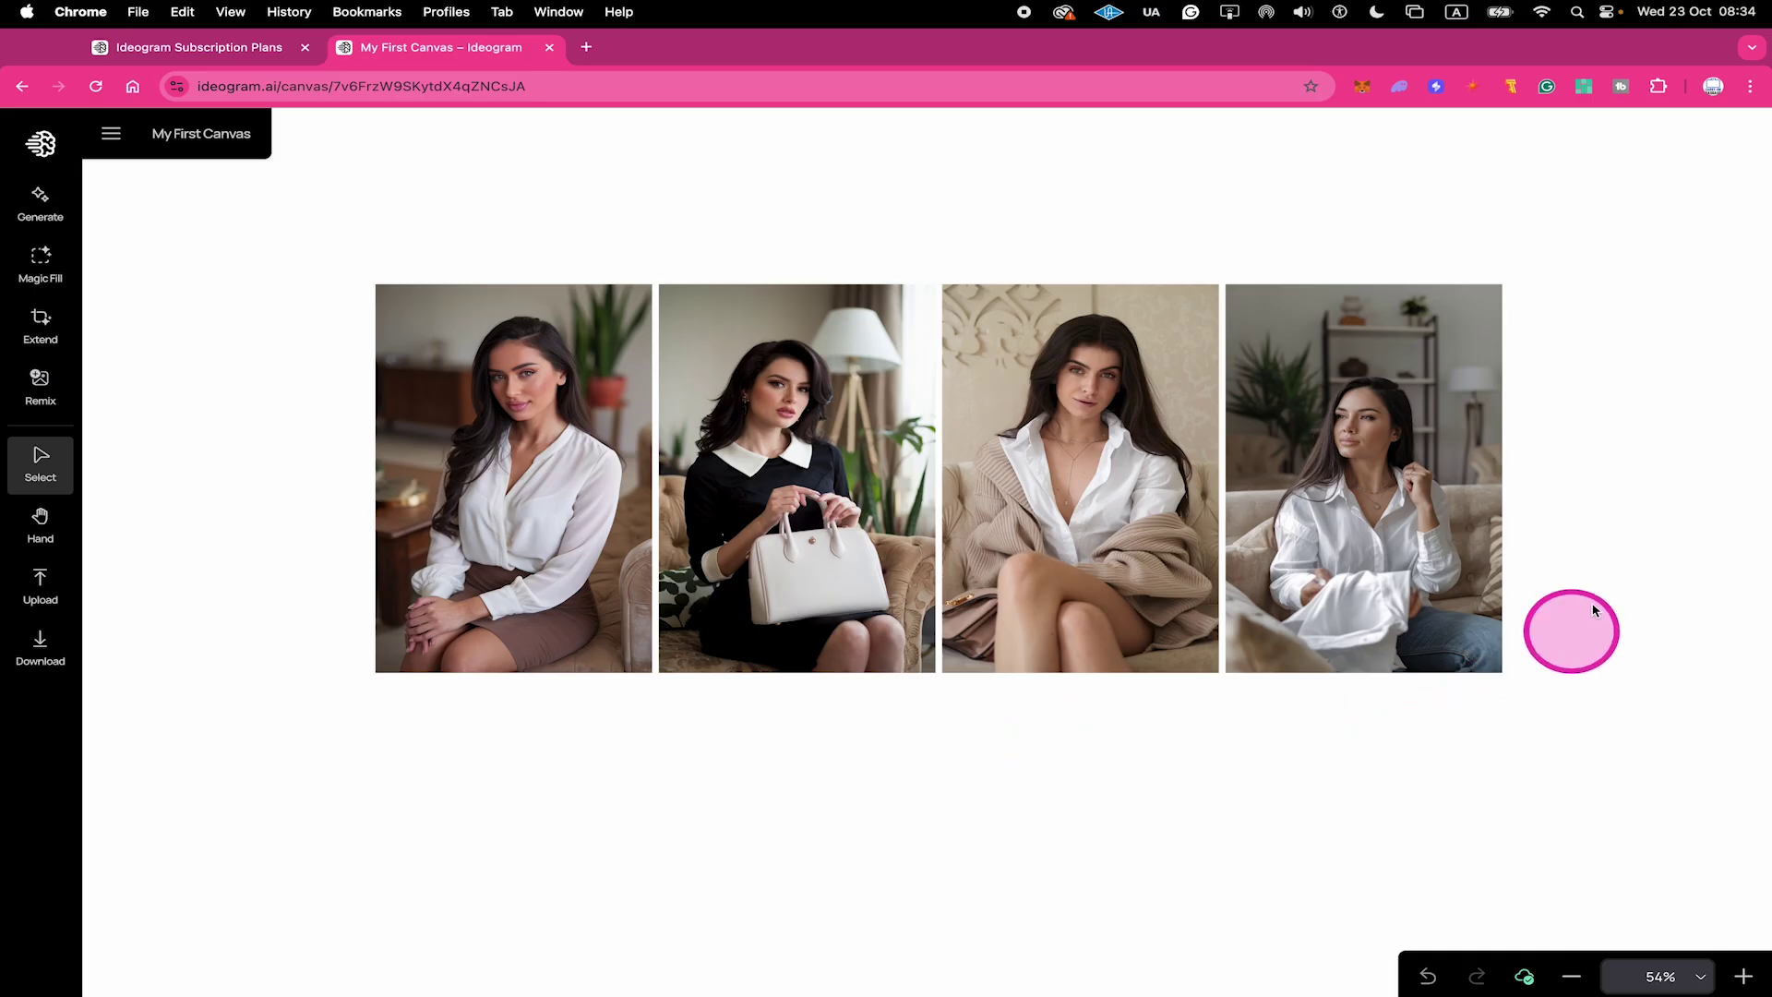
Step: Delete the first three sofa images, keeping the fourth woman in a white shirt
left_click(446, 446)
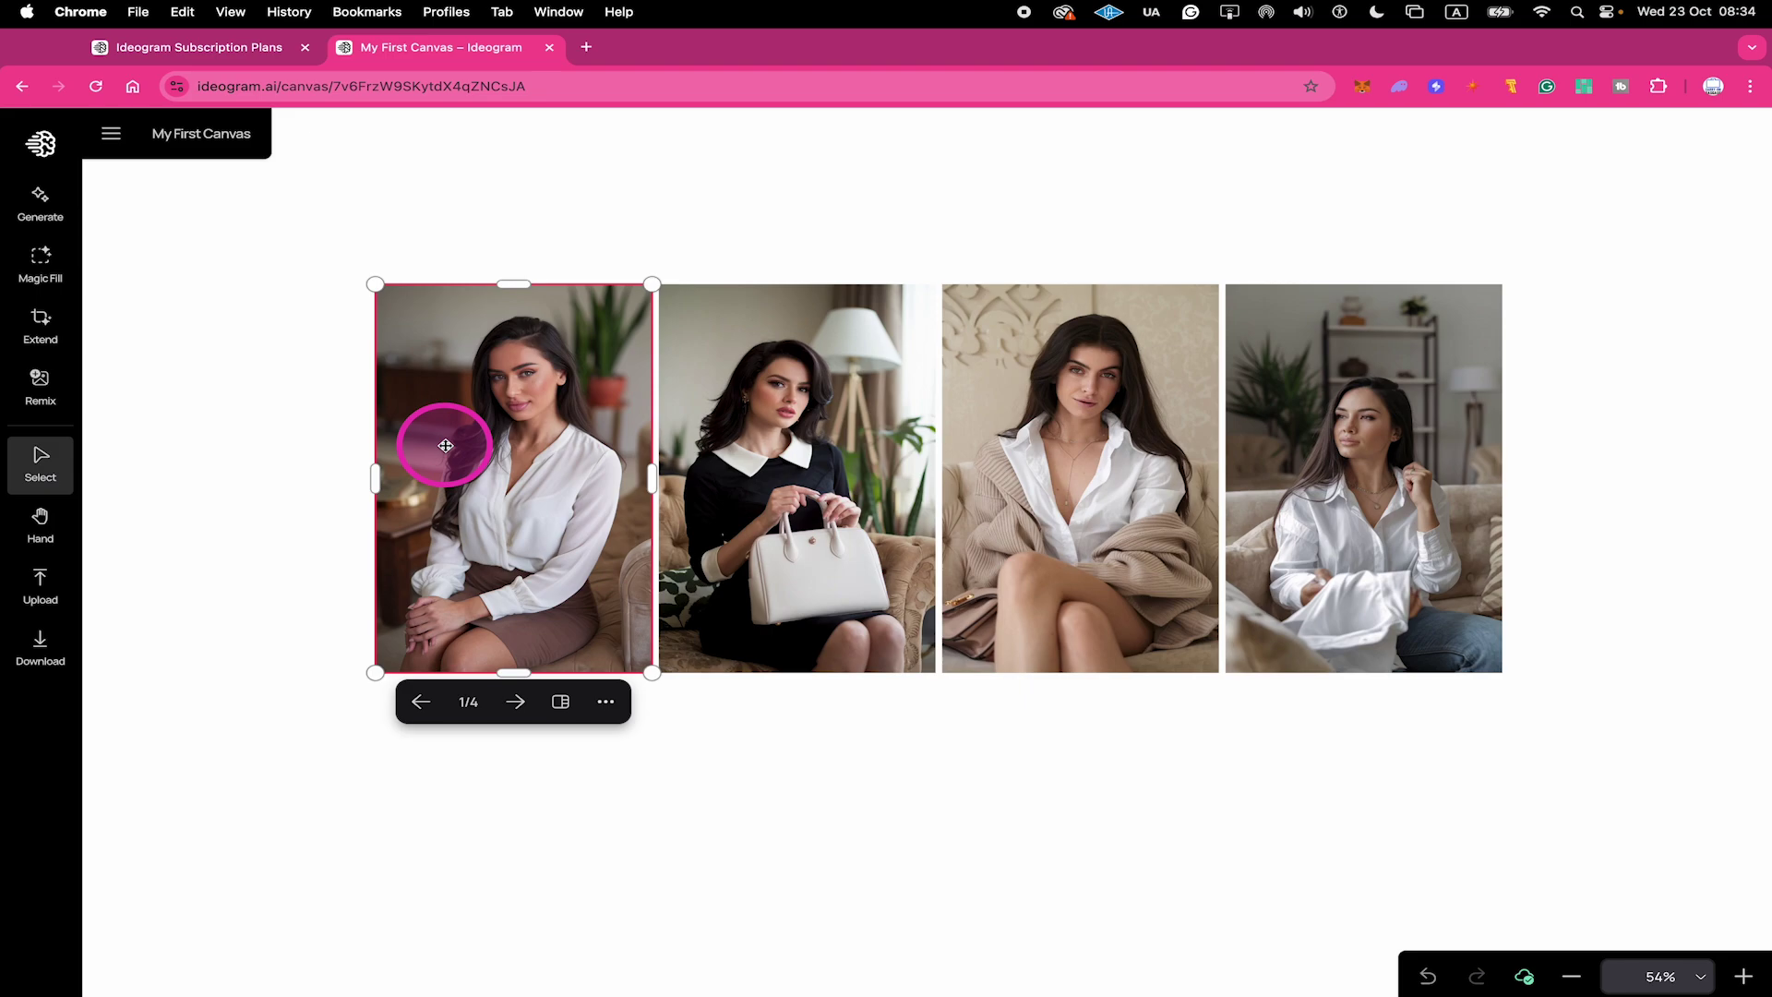
key("Delete")
left_click(764, 385)
key("Delete")
left_click(1081, 388)
key("Delete")
left_click(1366, 403)
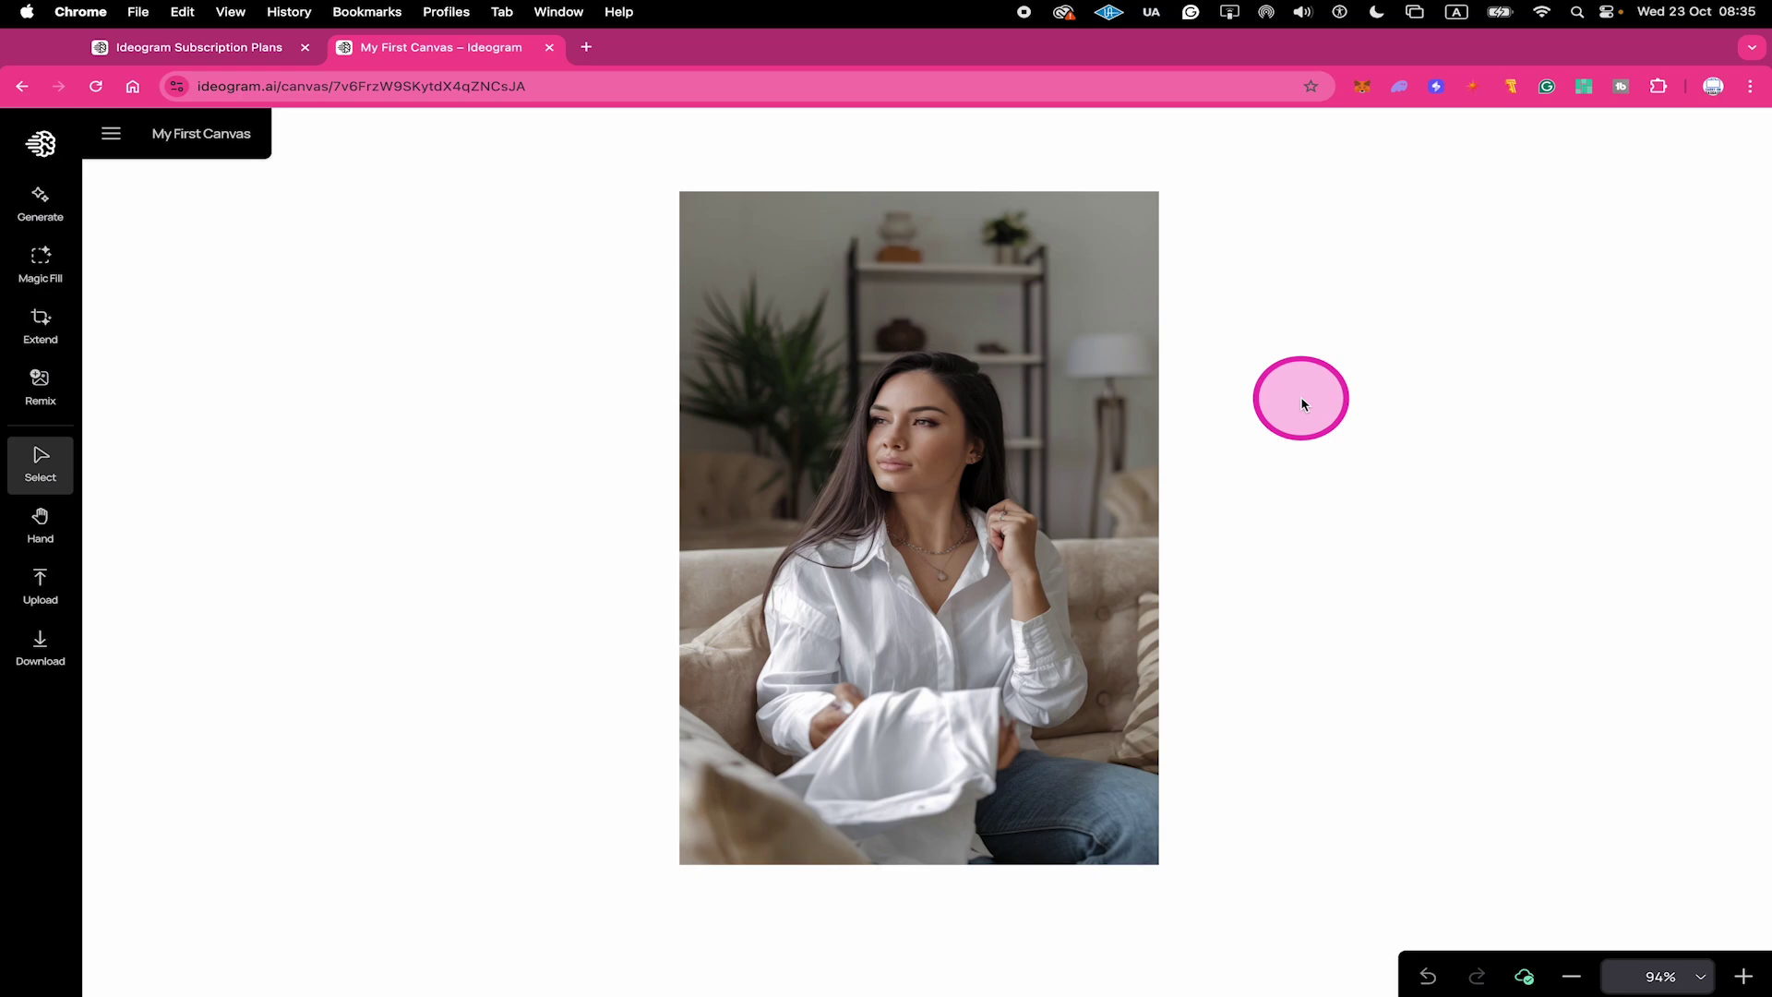
Step: Widen the Extend frame of the woman photo to a 3:2 ratio
left_click(41, 323)
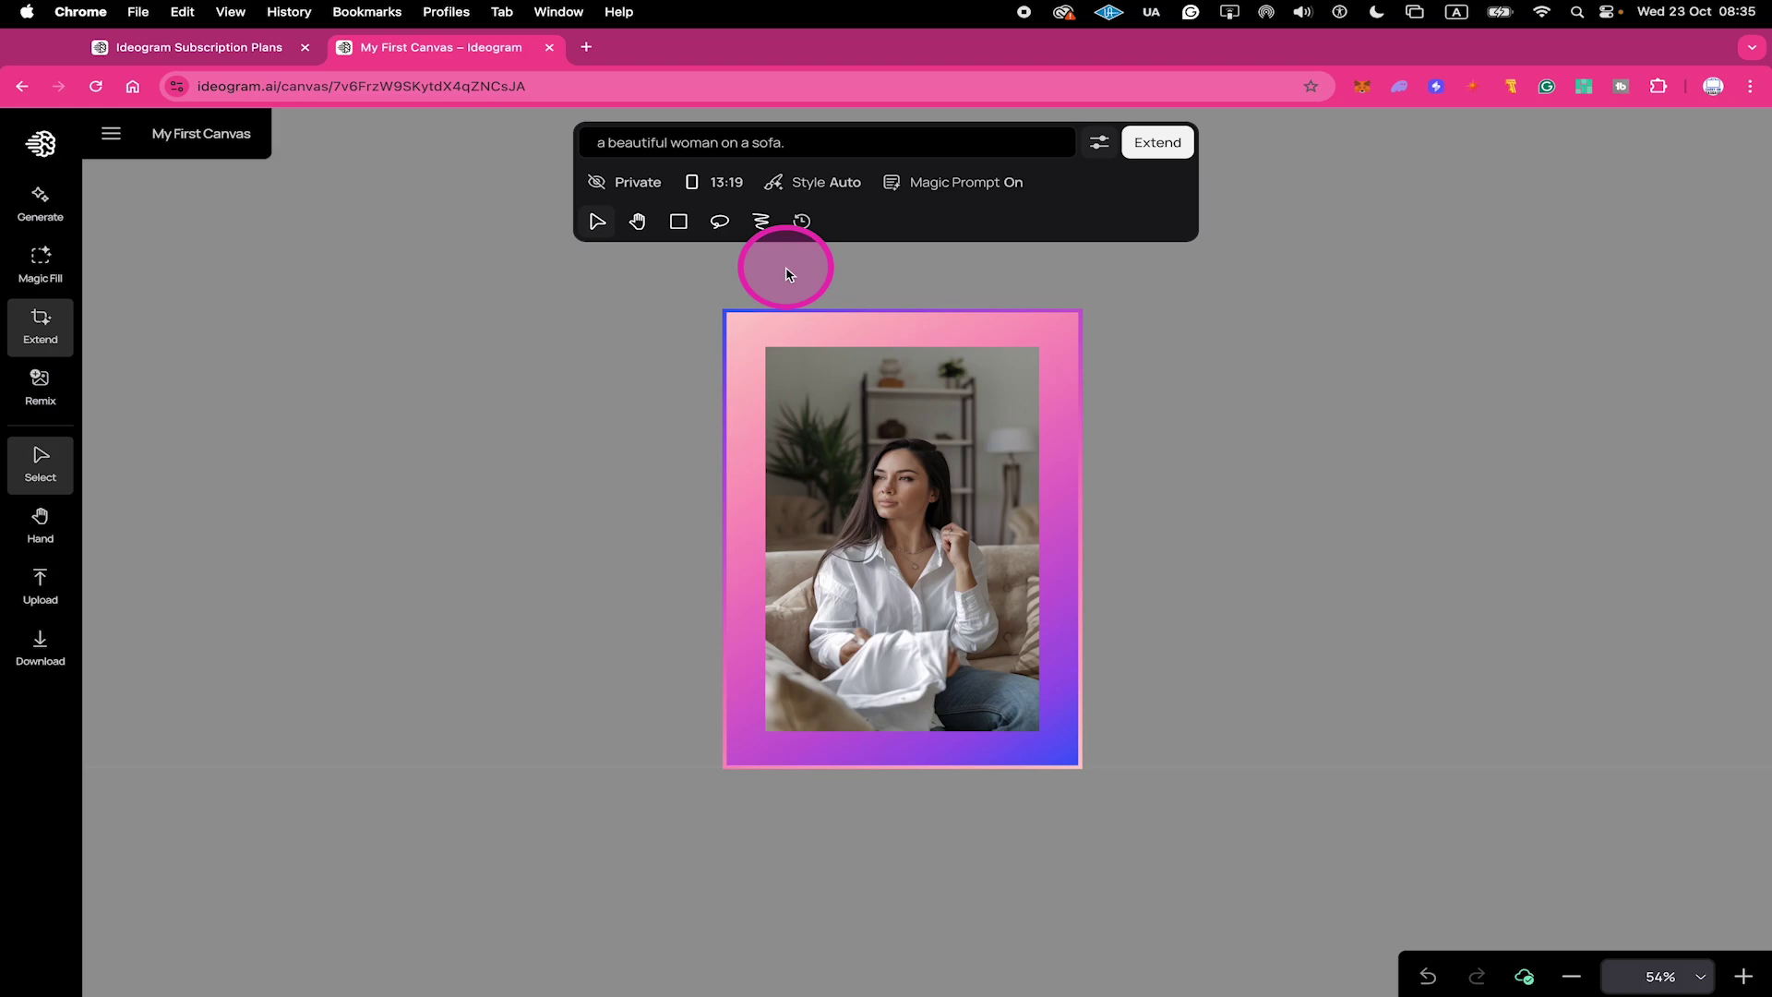
left_click(859, 345)
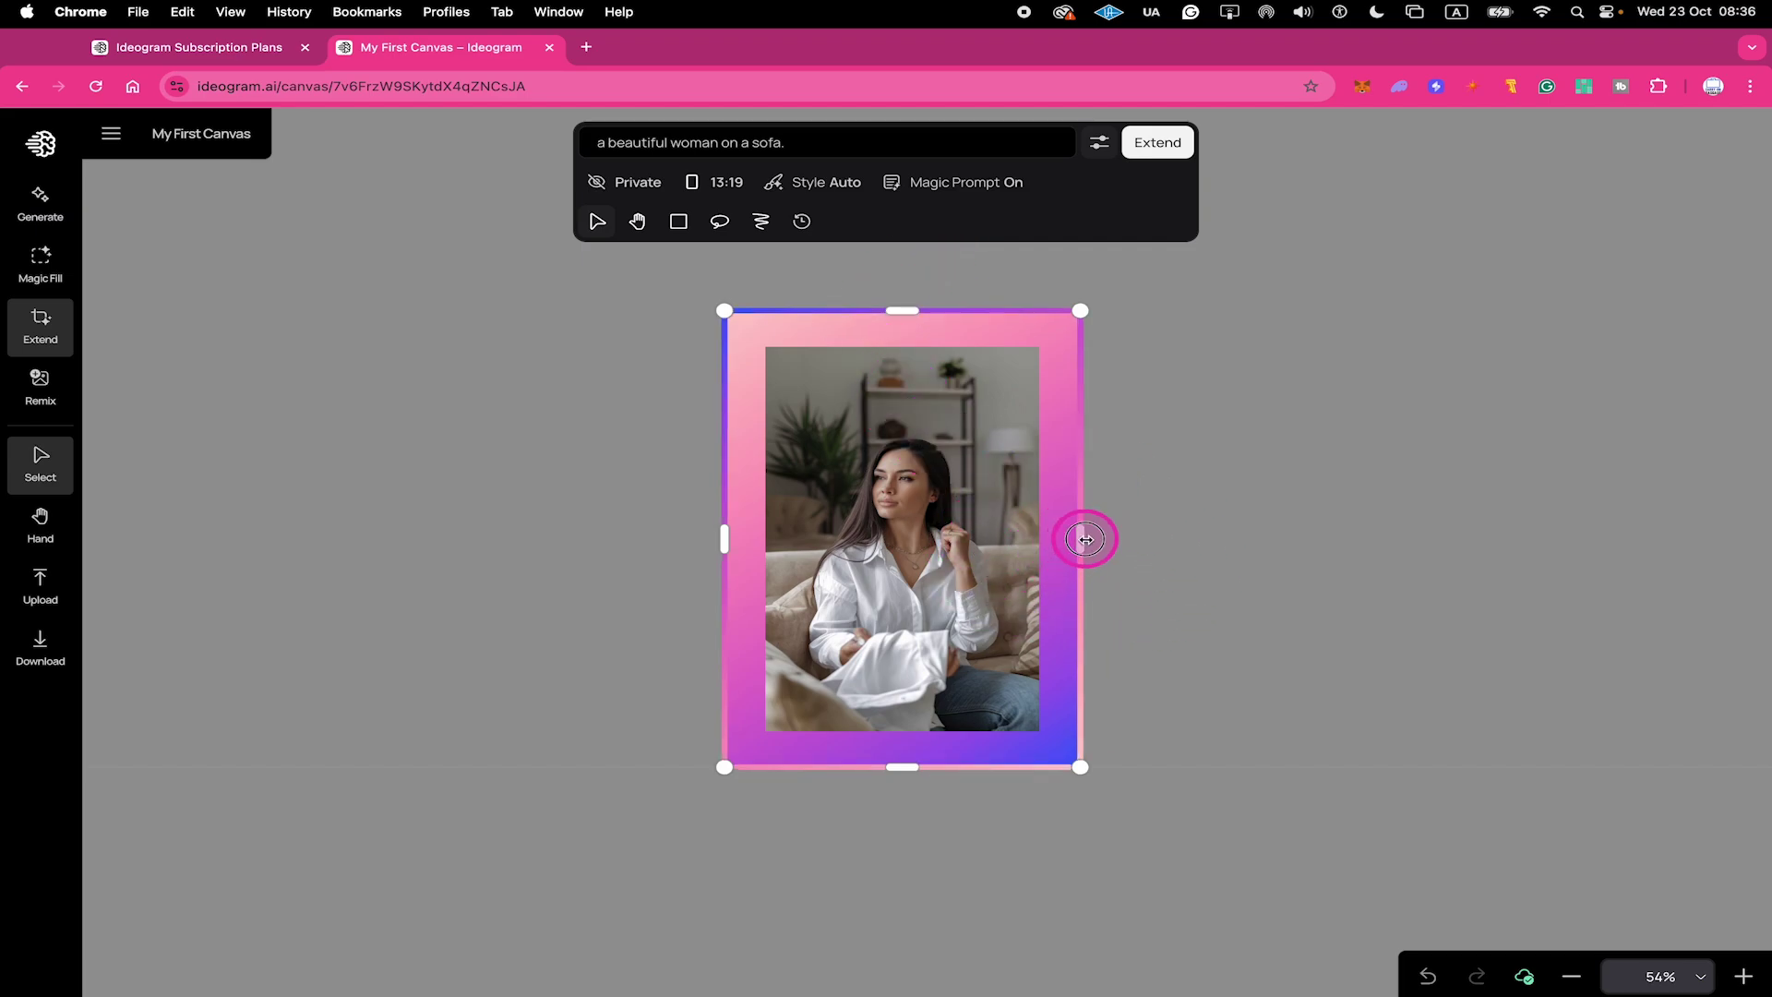
left_click_drag(1085, 539, 1506, 556)
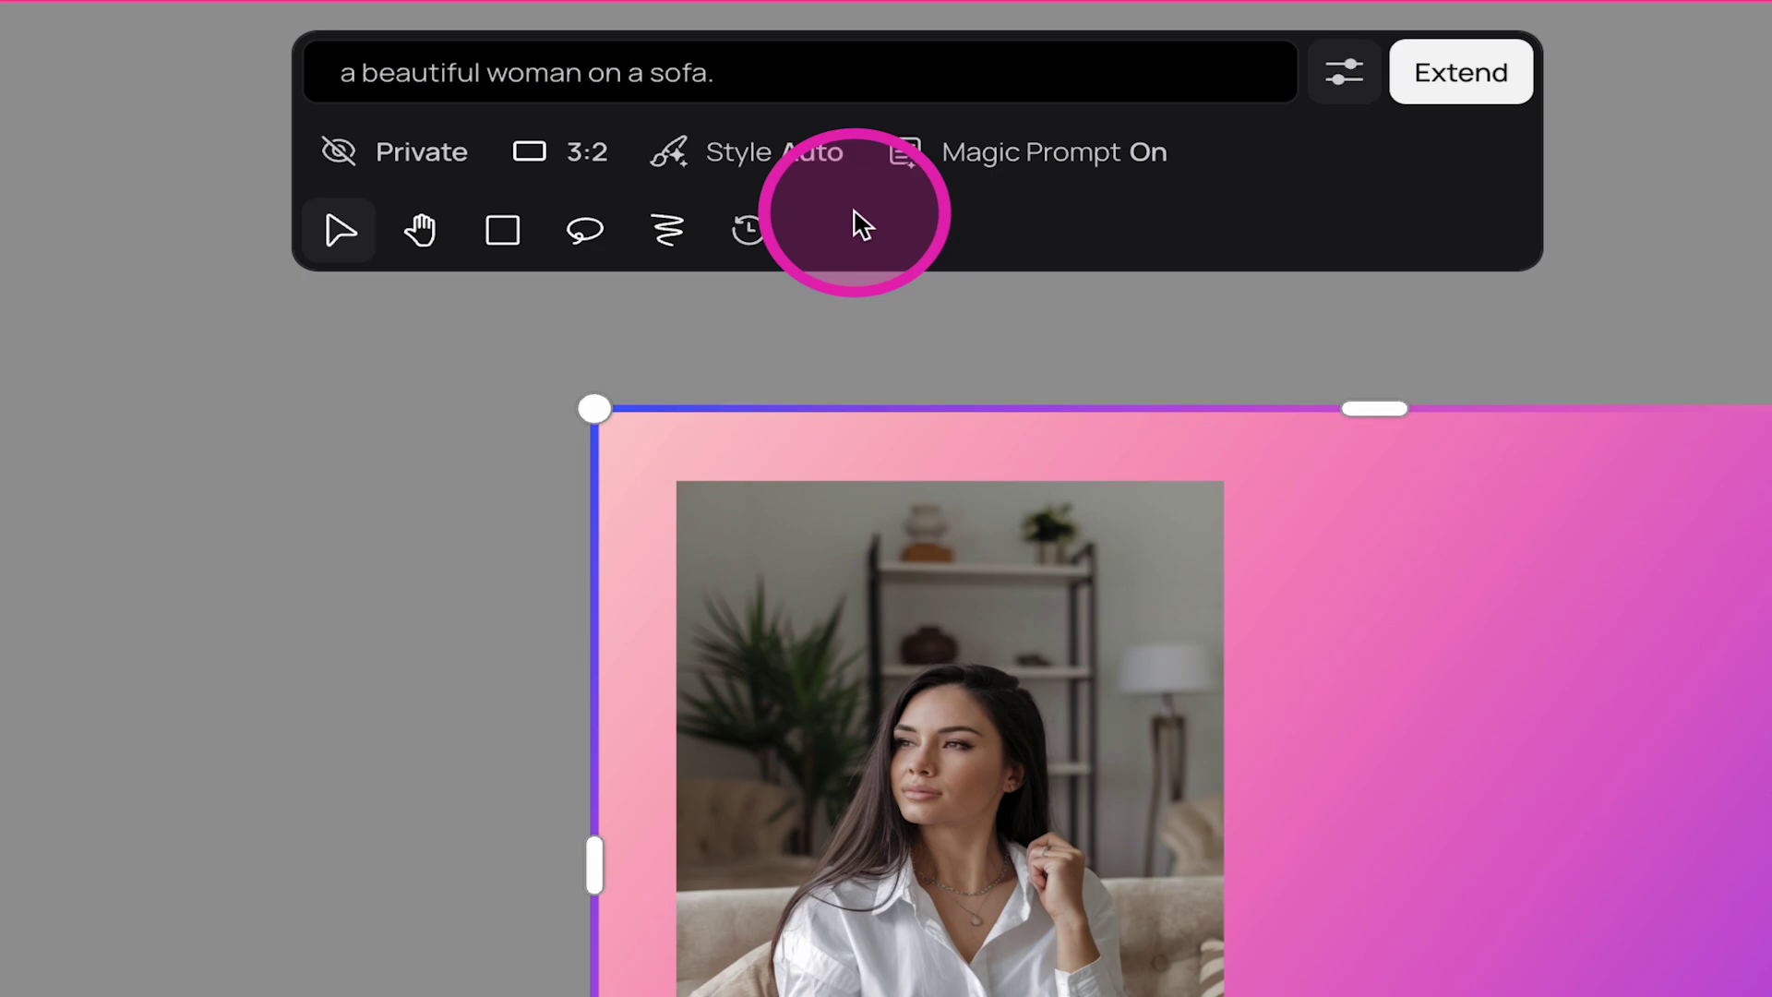
Step: Change the prompt to 'a beautiful woman and a man on a sofa.' and run Extend
left_click(871, 79)
key("BackSpace")
key("BackSpace")
key("BackSpace")
key("BackSpace")
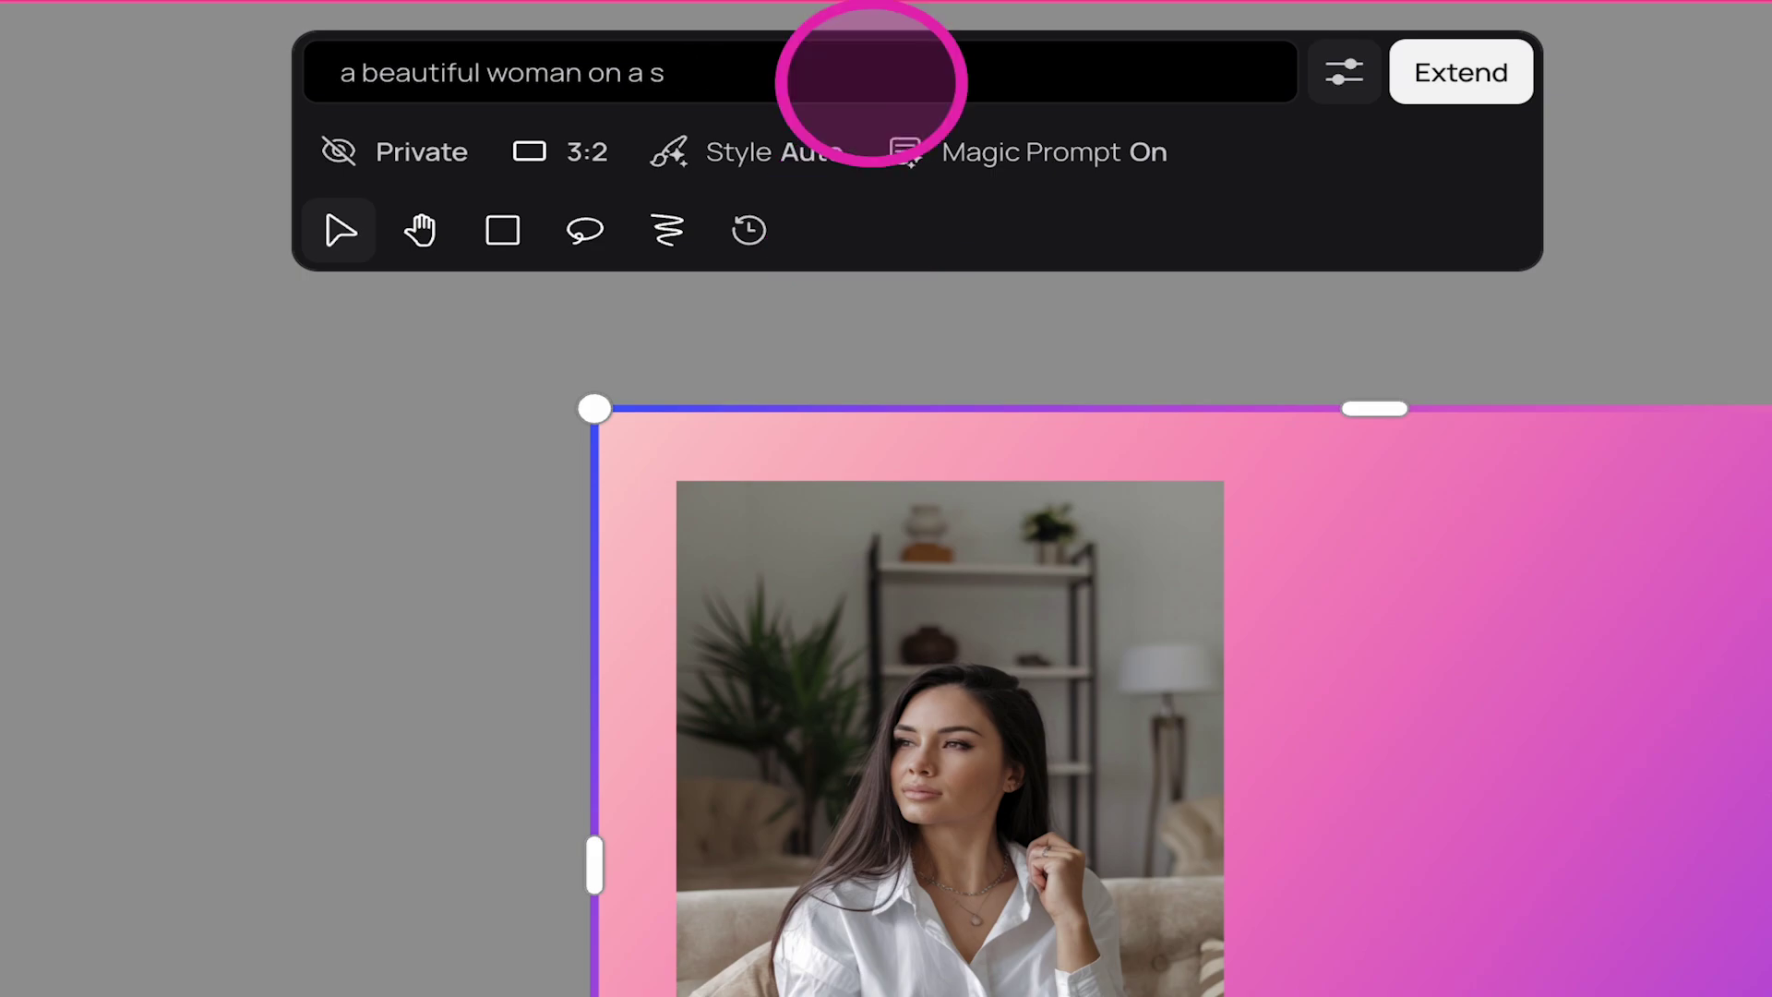
key("BackSpace")
key("BackSpace")
key("BackSpace")
key("BackSpace")
key("BackSpace")
key("BackSpace")
type("and a man on")
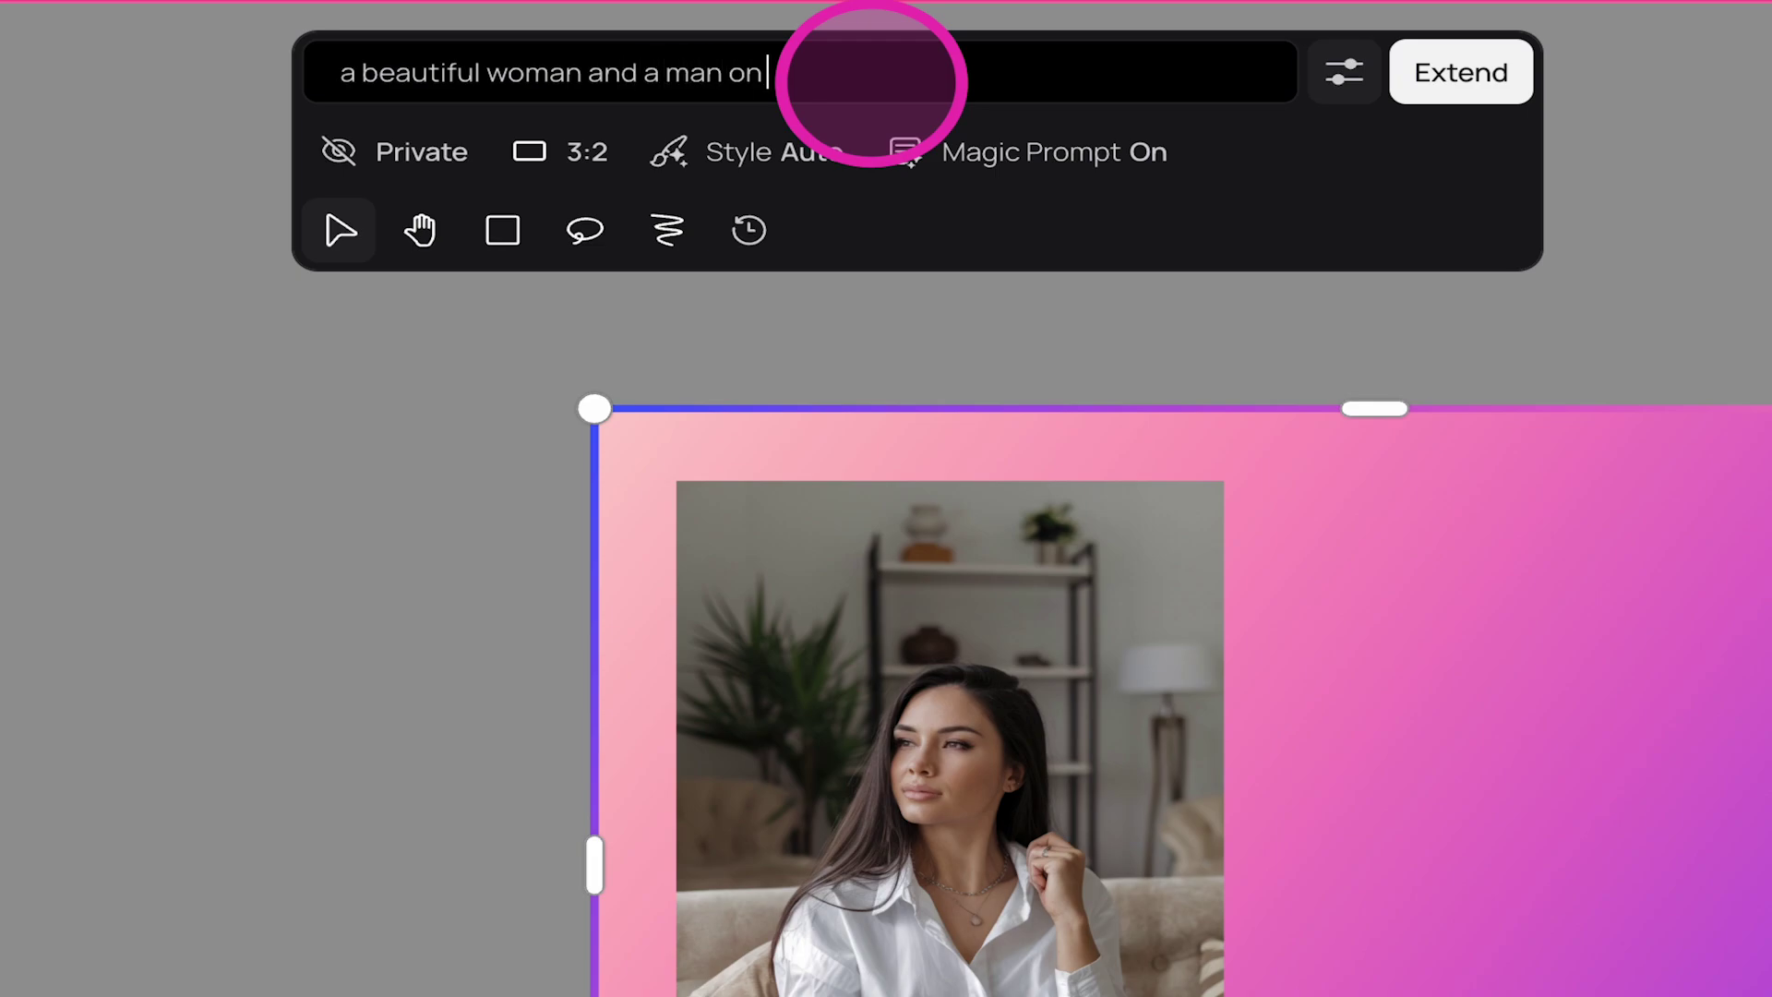
type(" a sofa.")
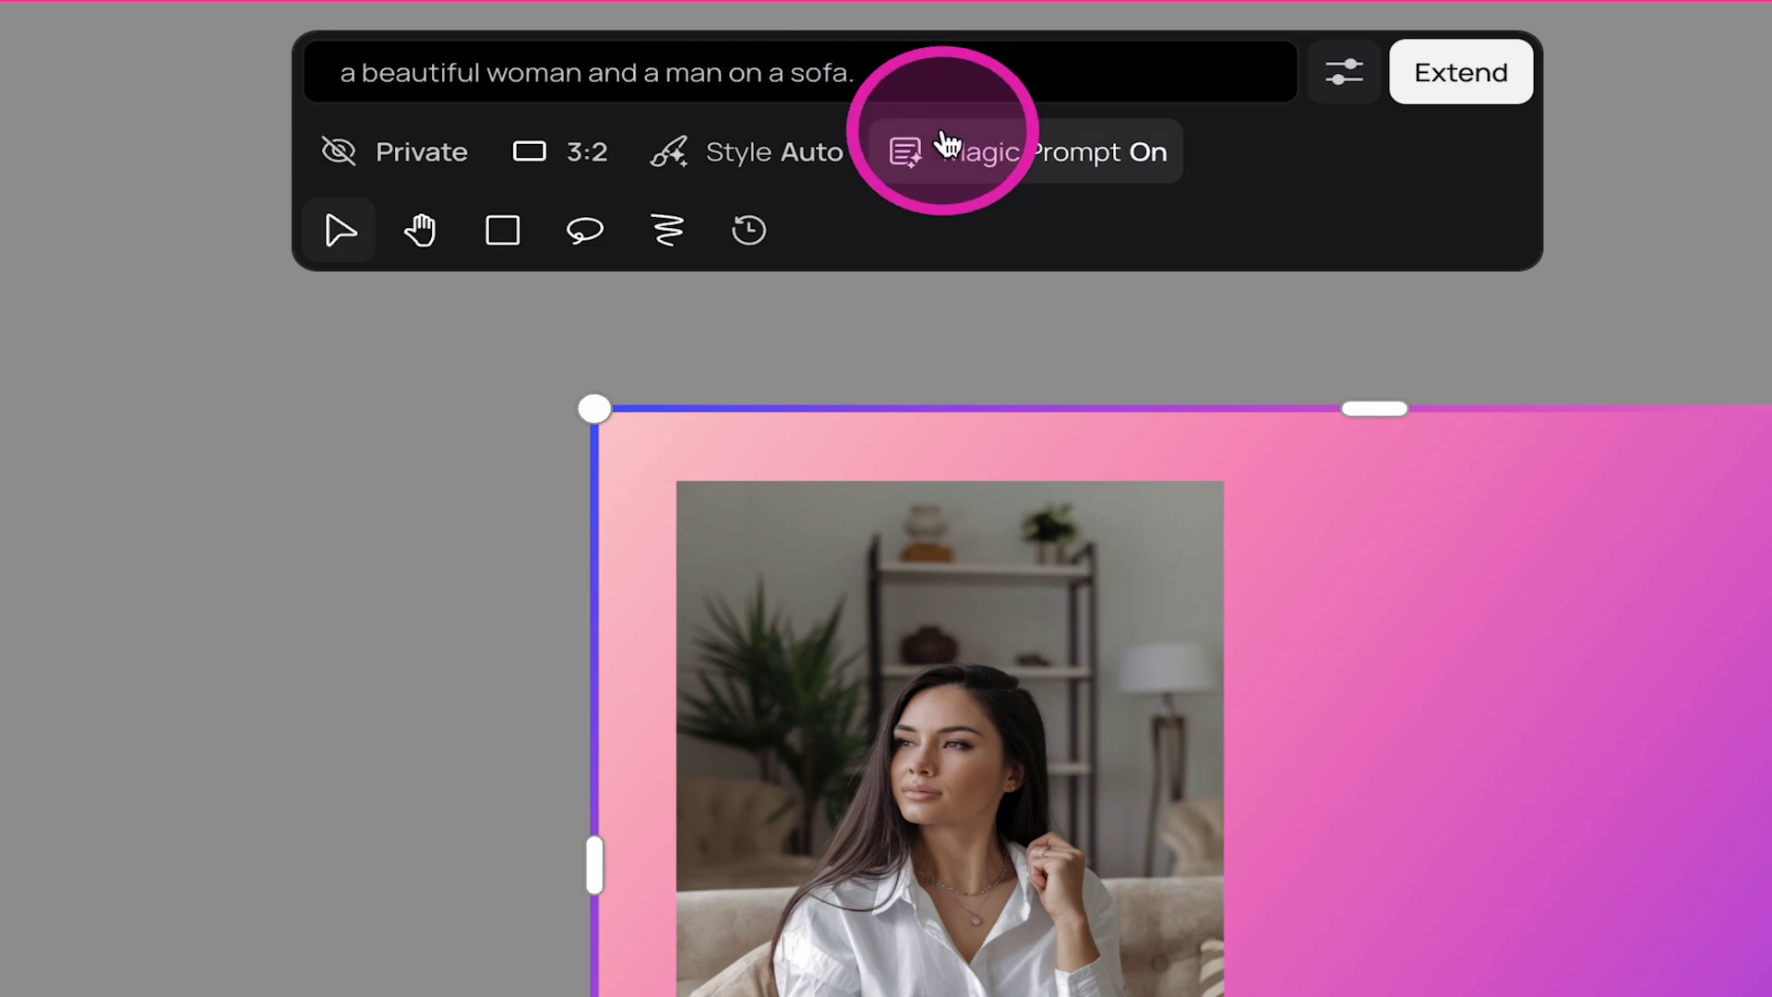
left_click(1504, 81)
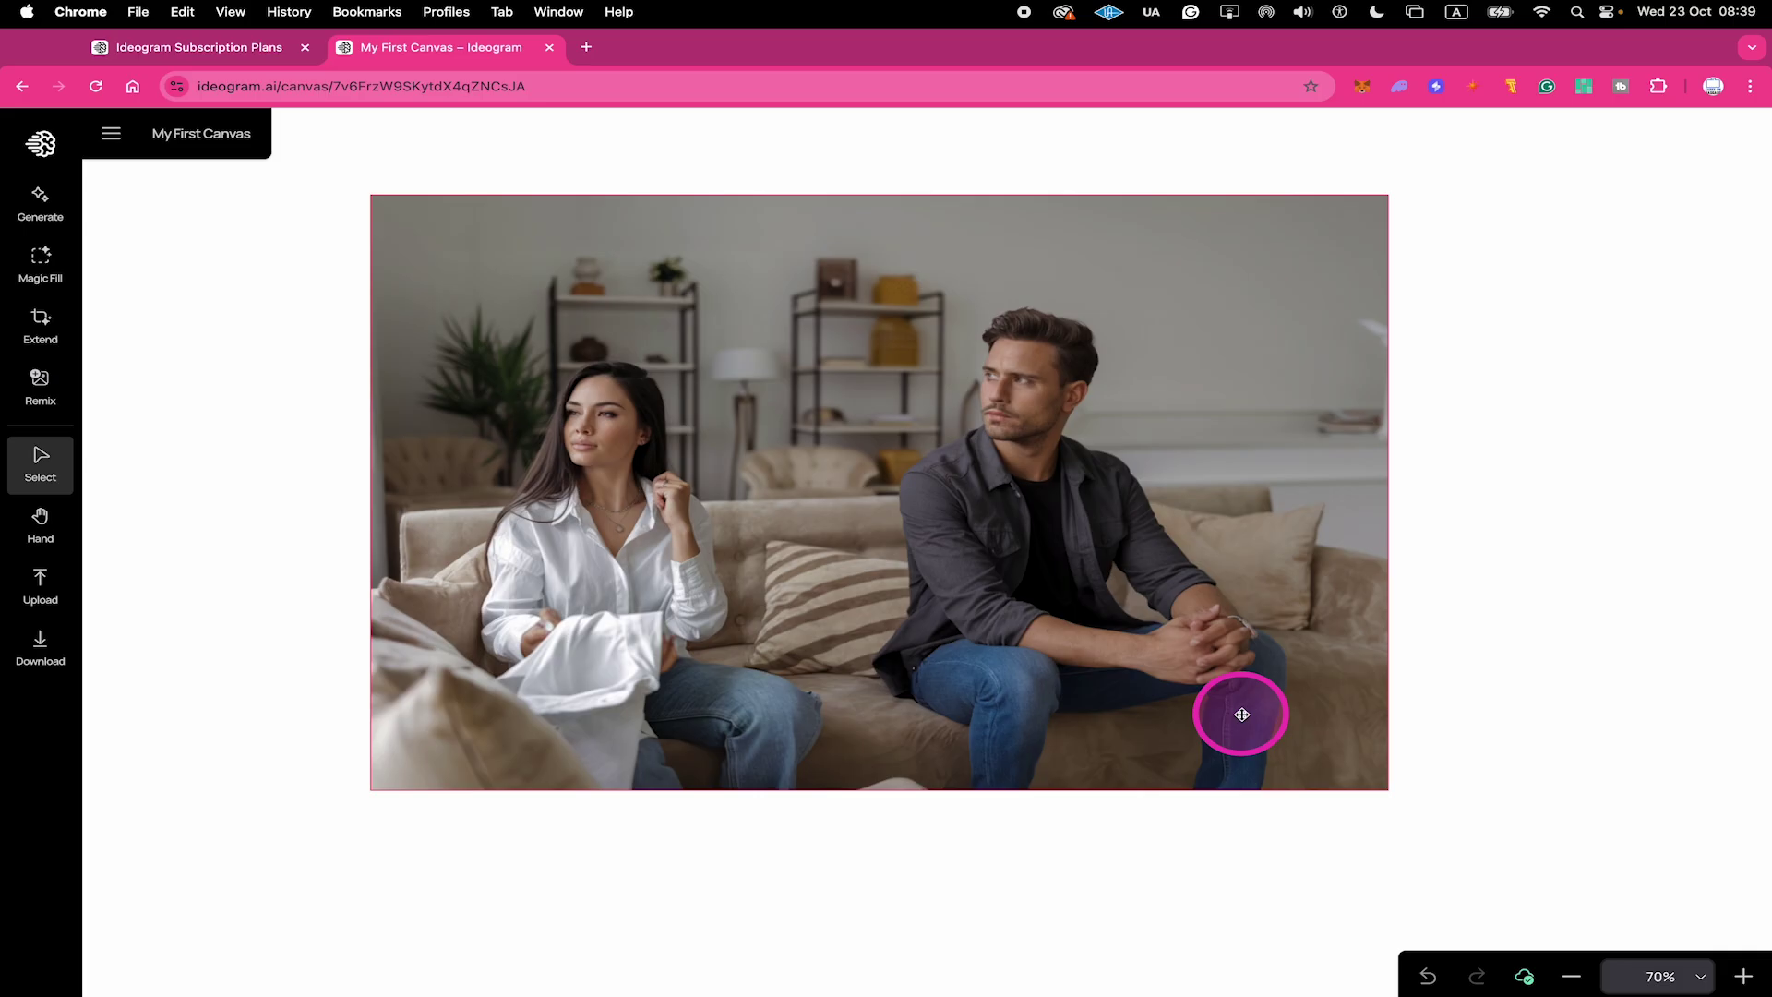
Step: Select the extended image and step back to the original woman-only sofa photo
left_click(850, 459)
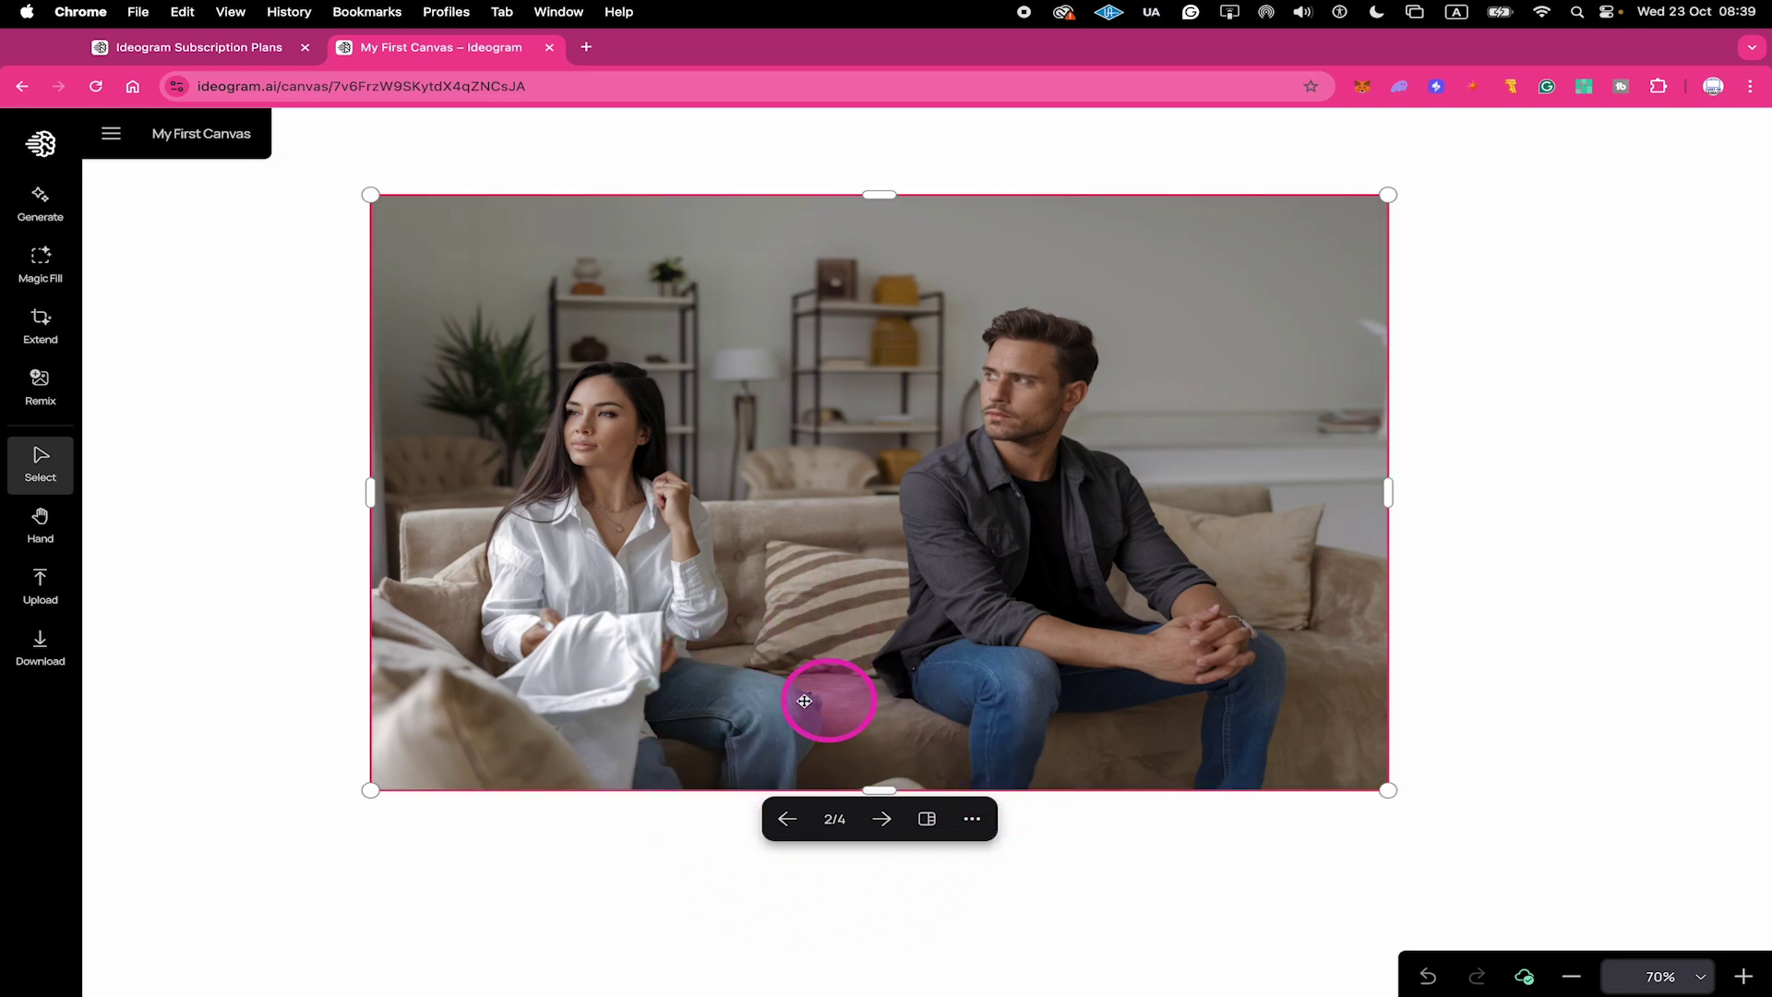
left_click(784, 821)
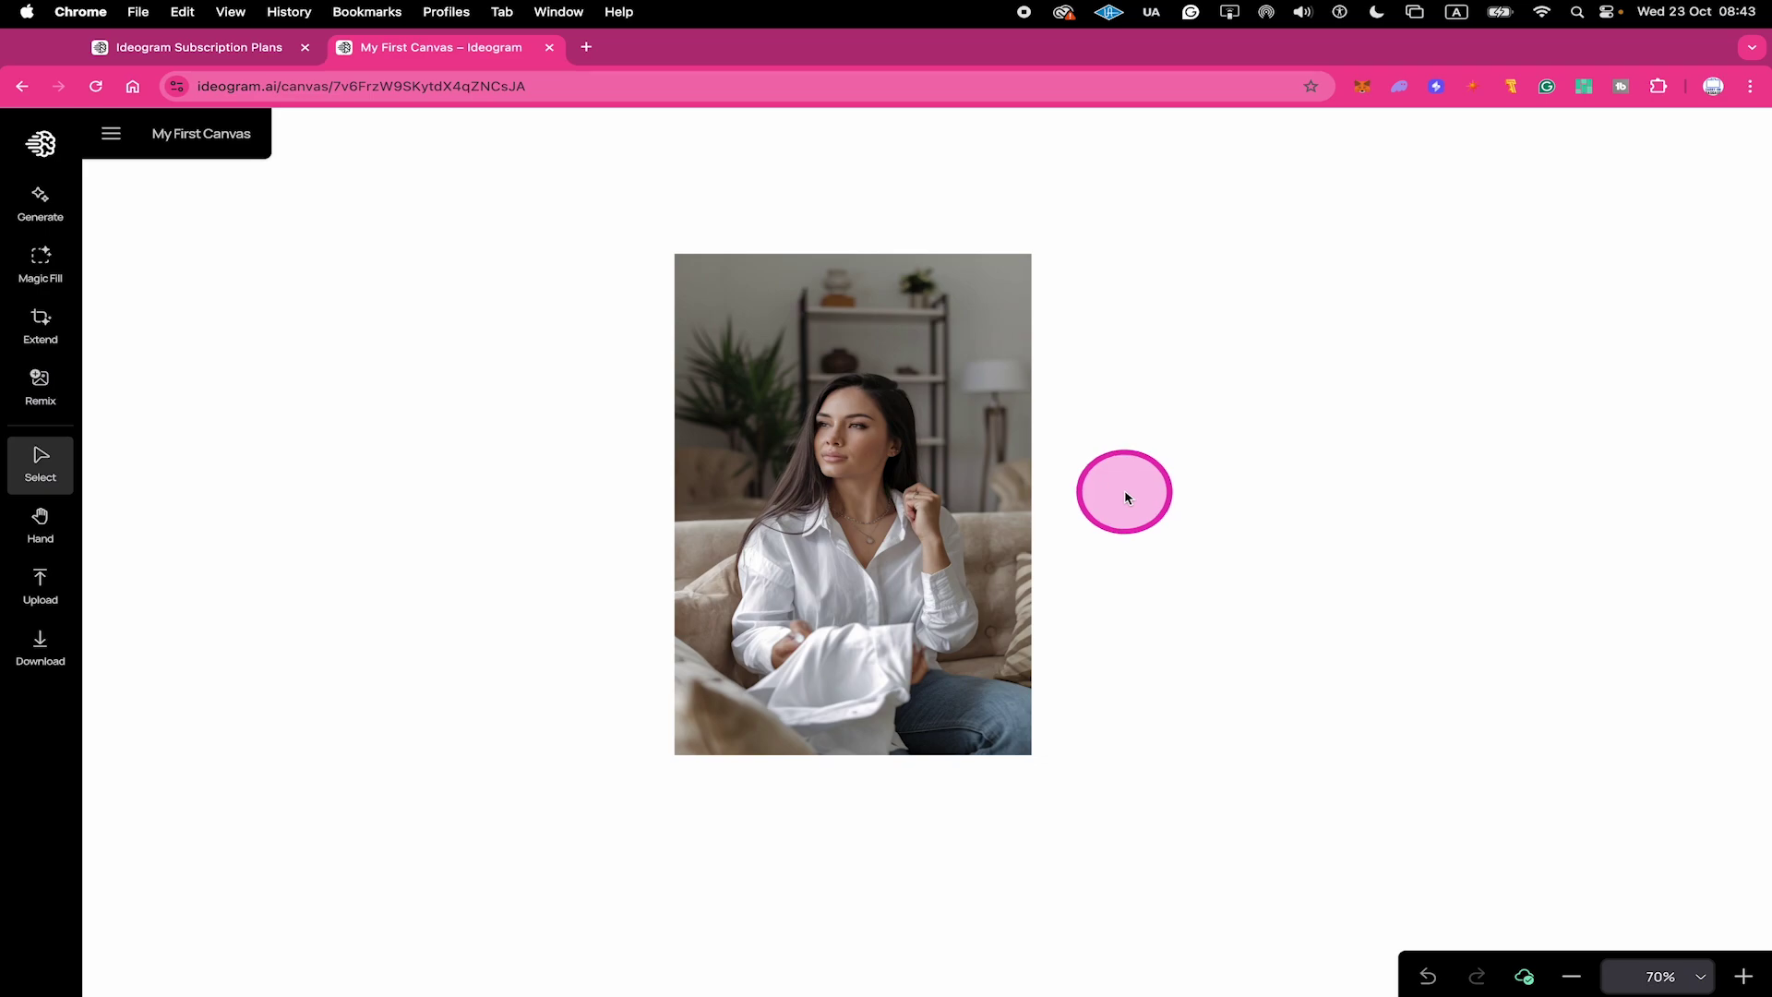
Step: Widen the Extend frame to 17:12, change the prompt ending to 'sitting on a sofa.', and extend
left_click(41, 328)
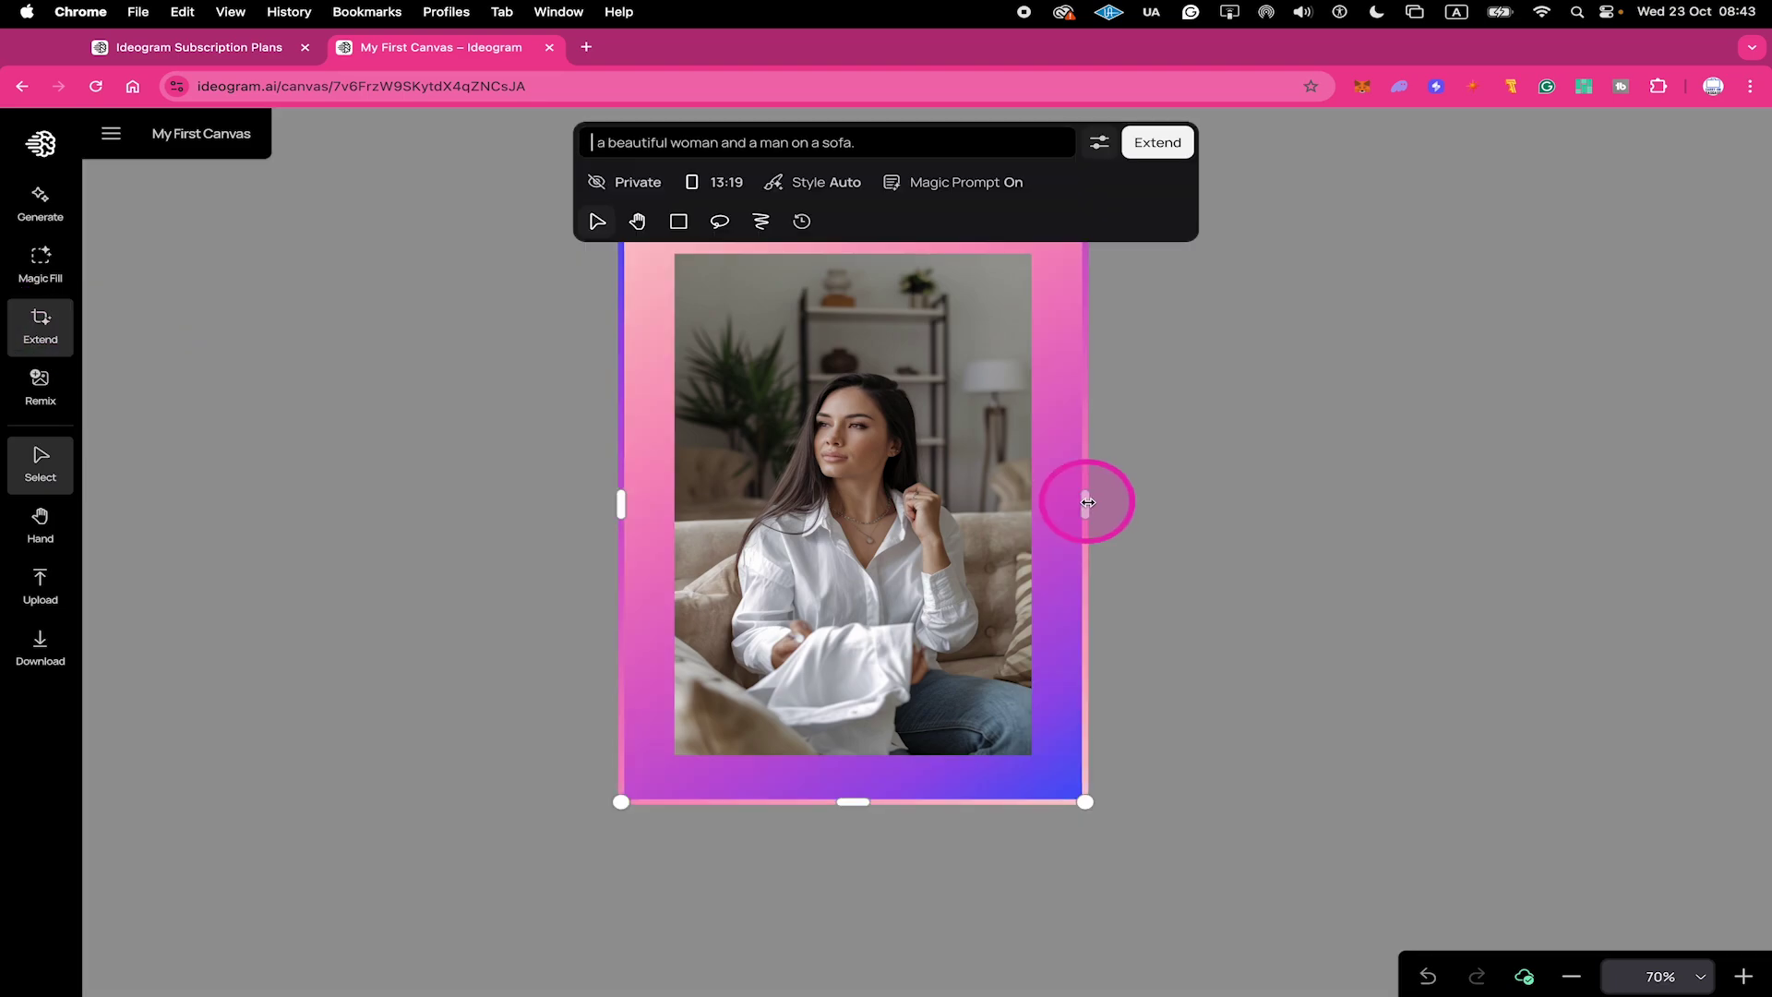
left_click_drag(1087, 504, 1583, 507)
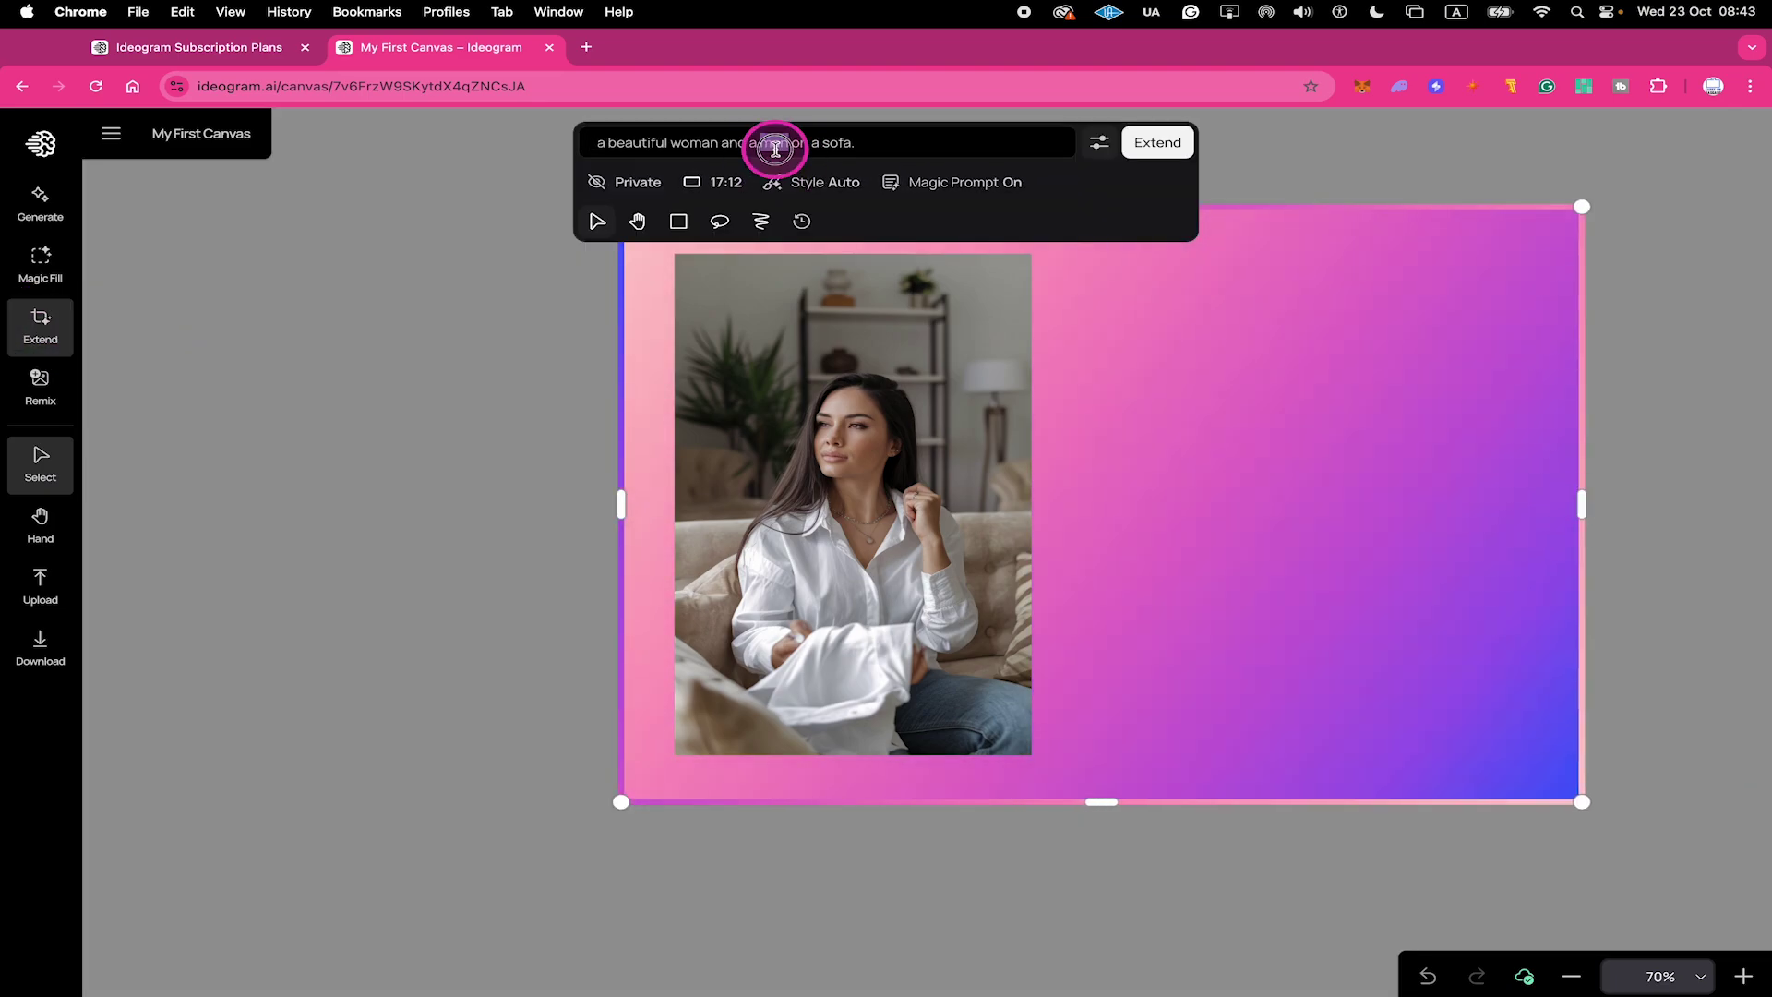
triple_click(775, 145)
left_click_drag(722, 144, 893, 153)
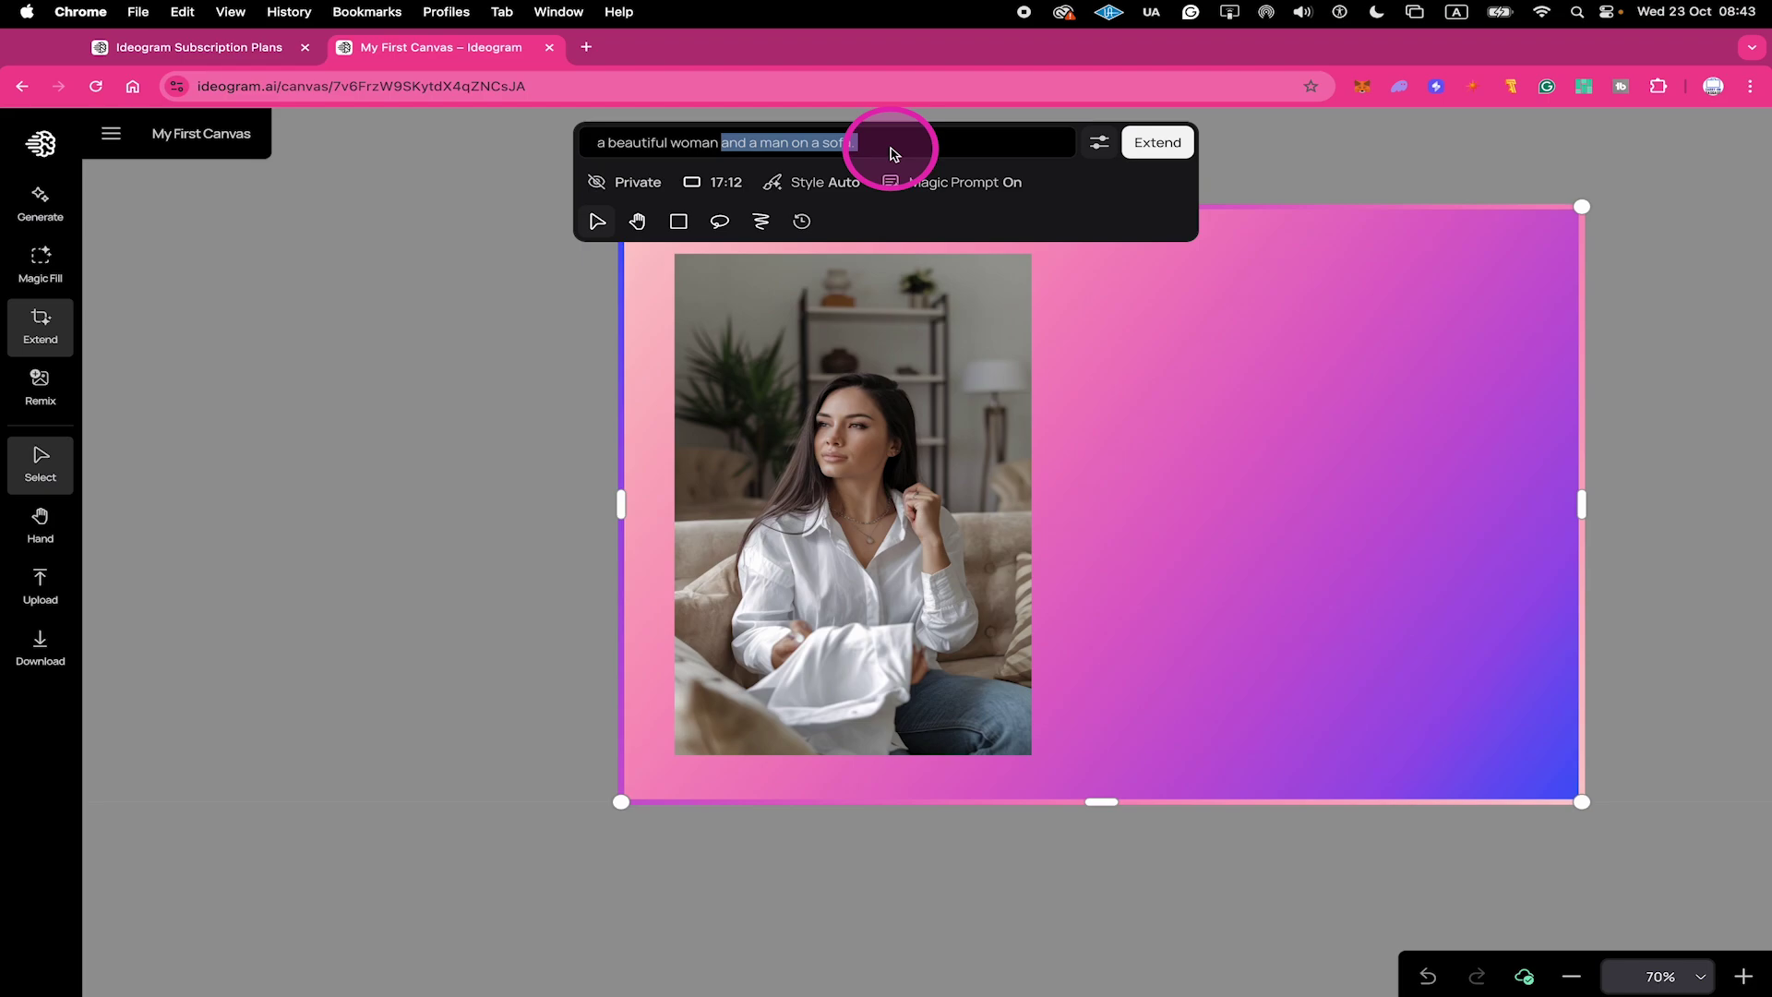
type("sitting on a sofa.")
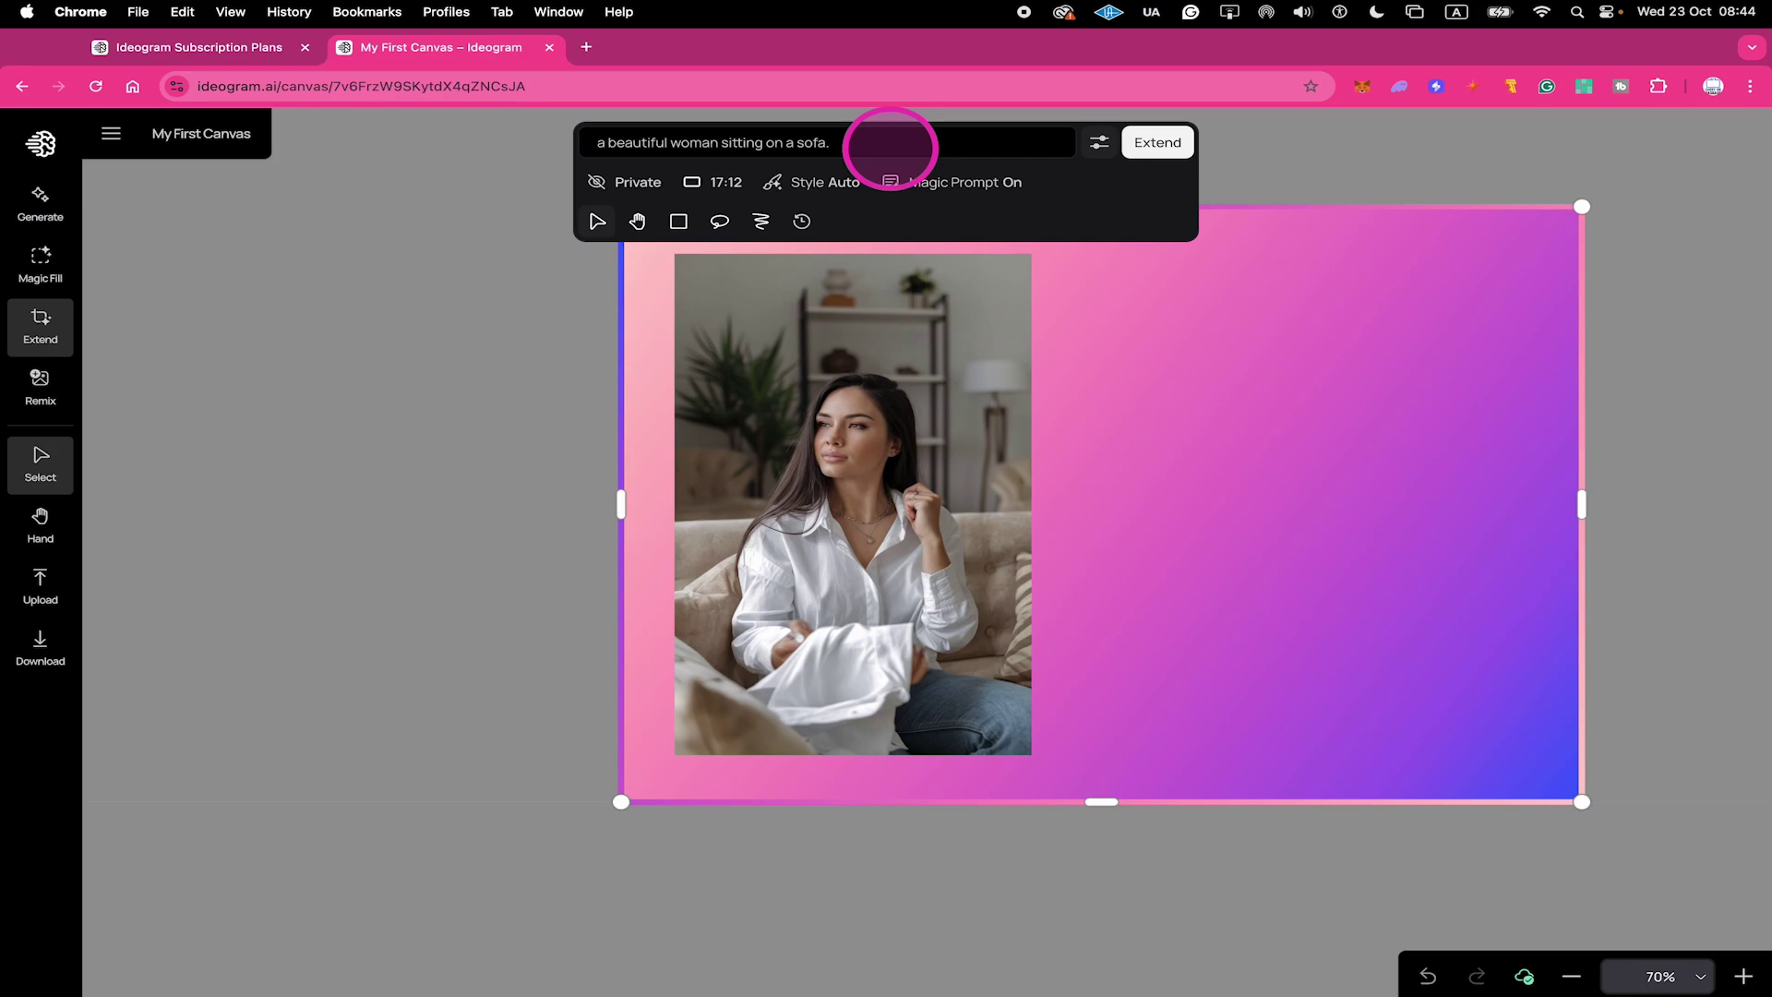
left_click(1174, 142)
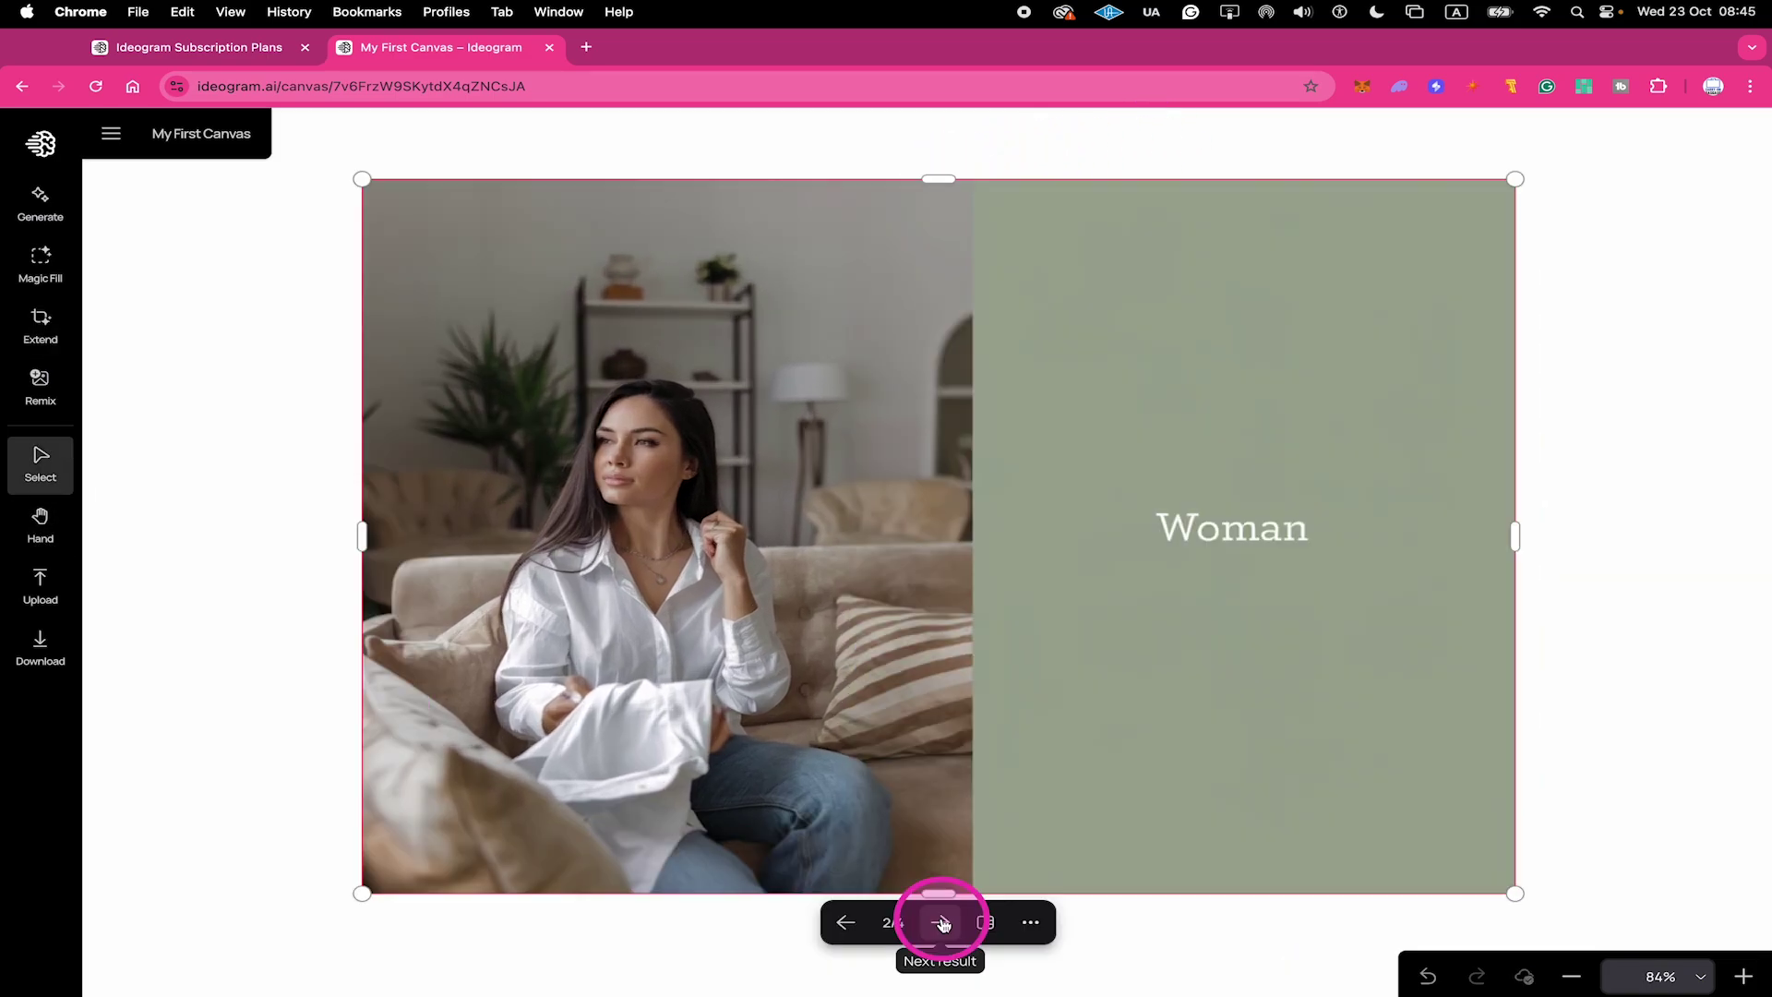
Step: Cycle the extended results to 4/4, the version continuing the sofa scene across the image
left_click(847, 922)
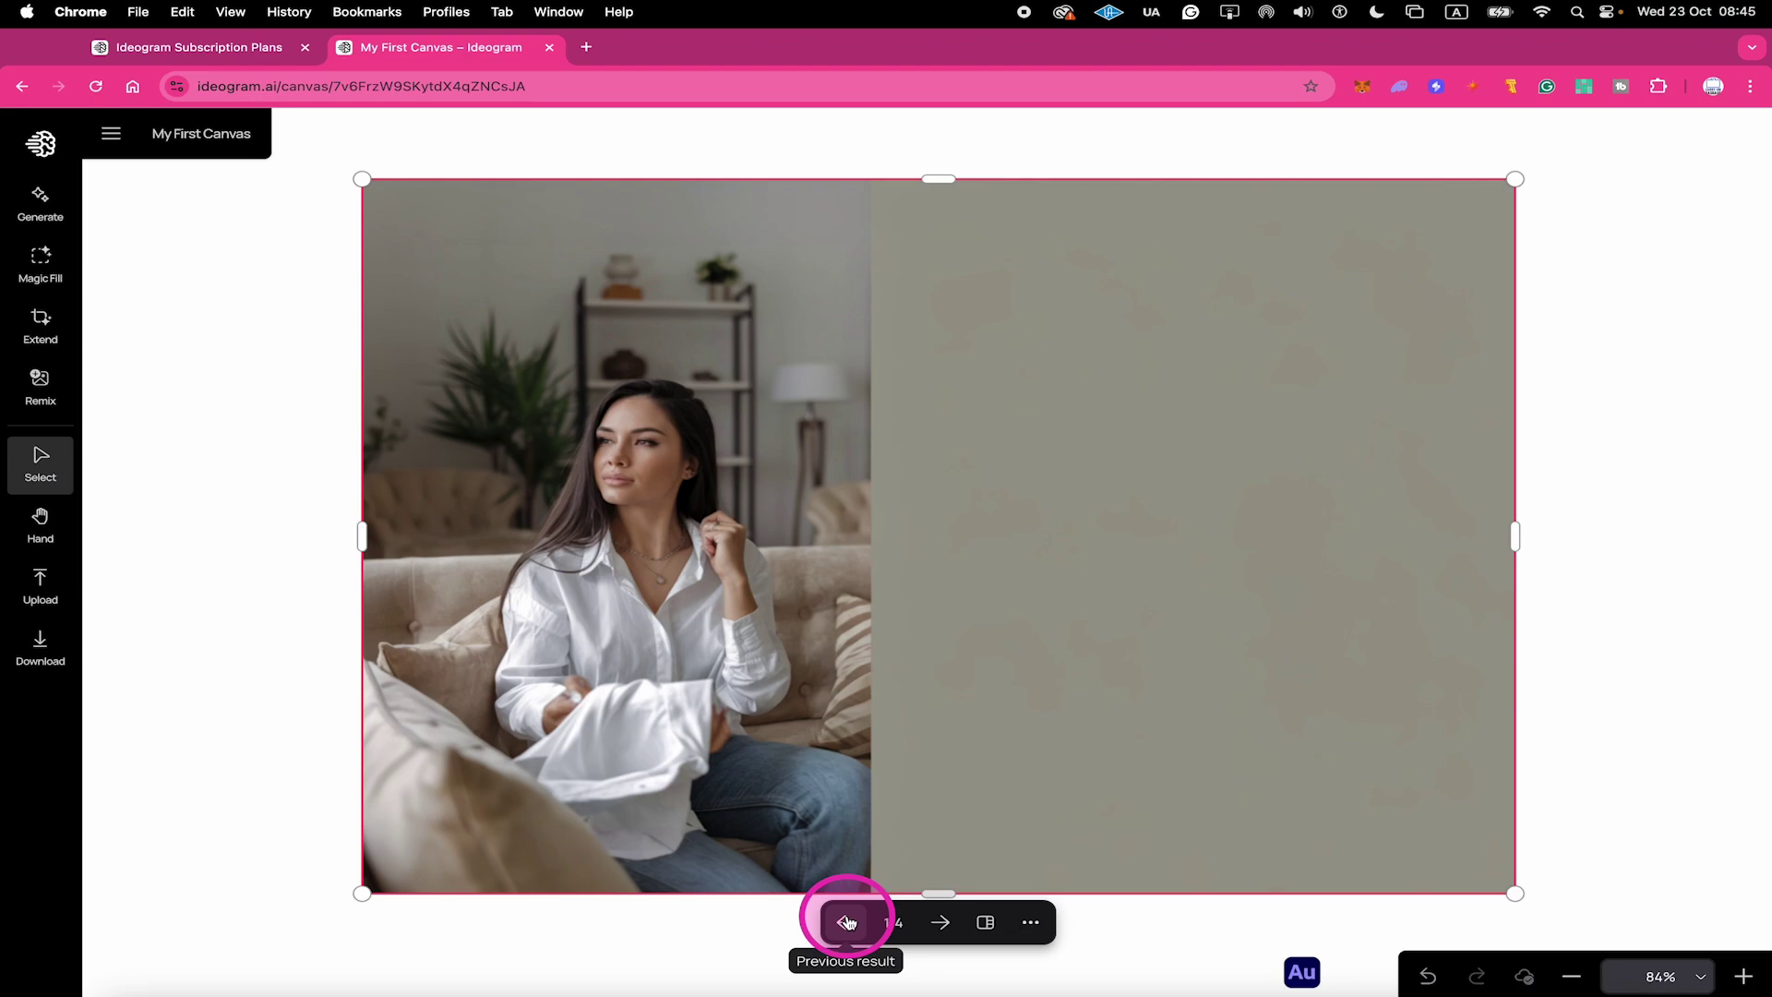
left_click(934, 922)
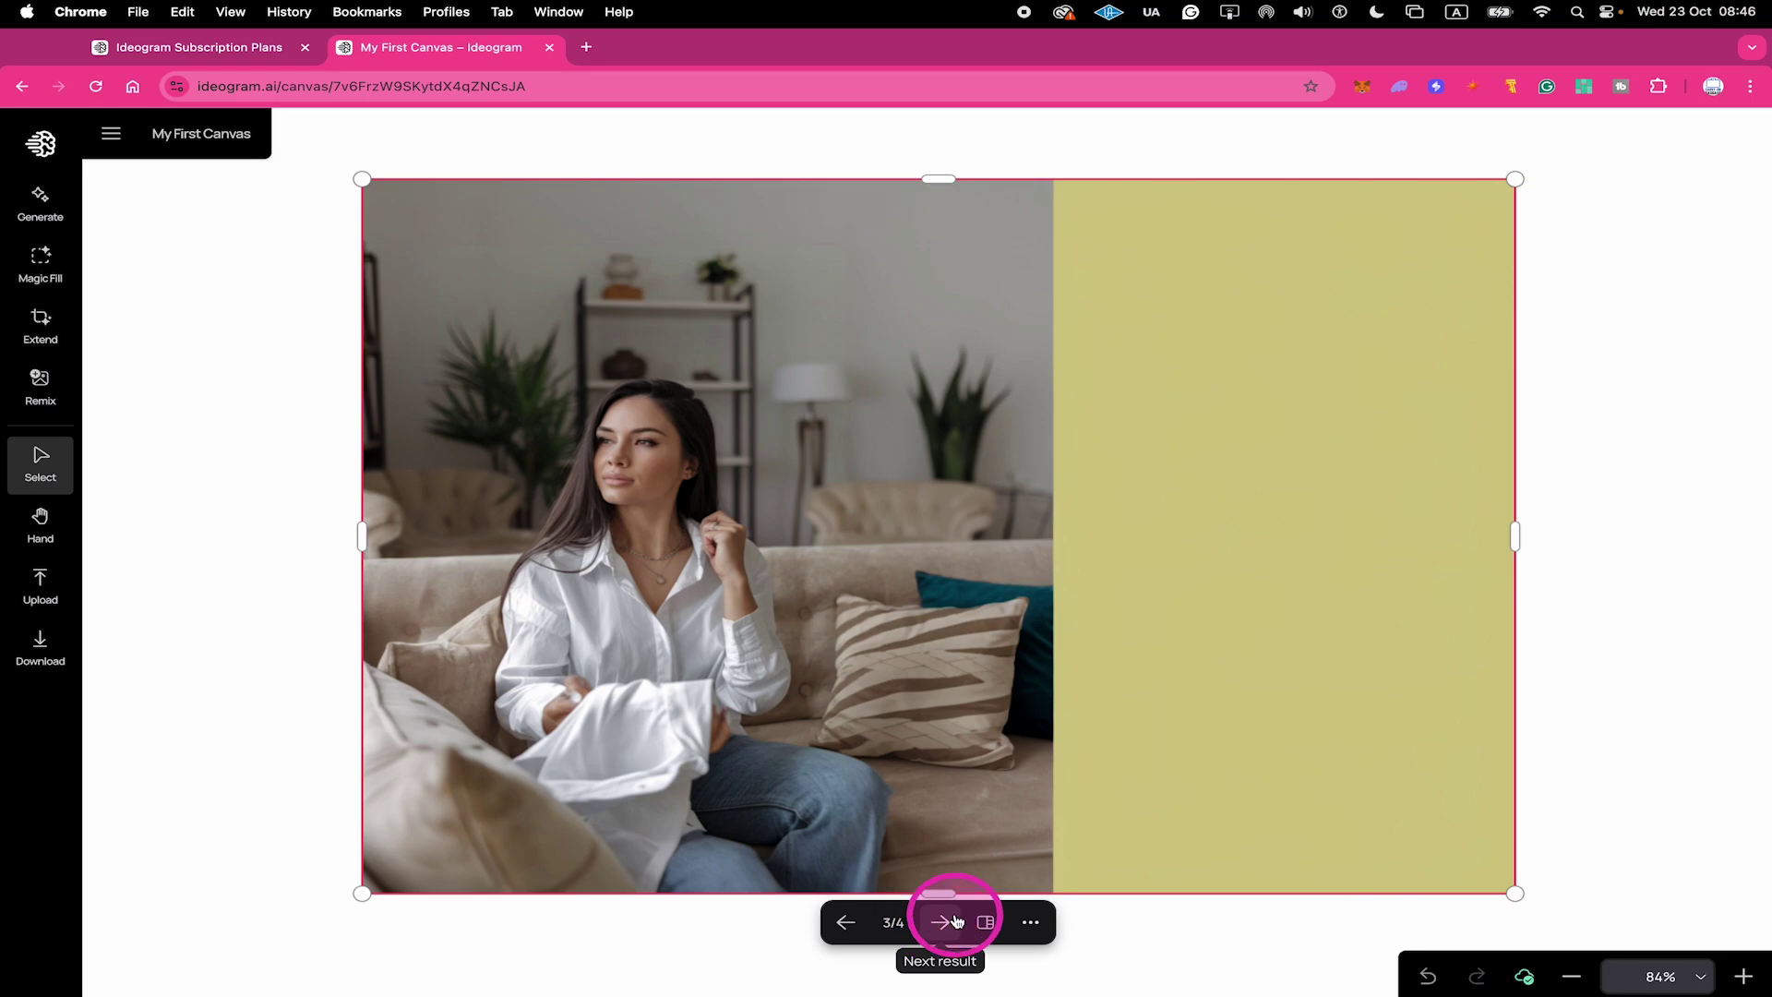
left_click(957, 920)
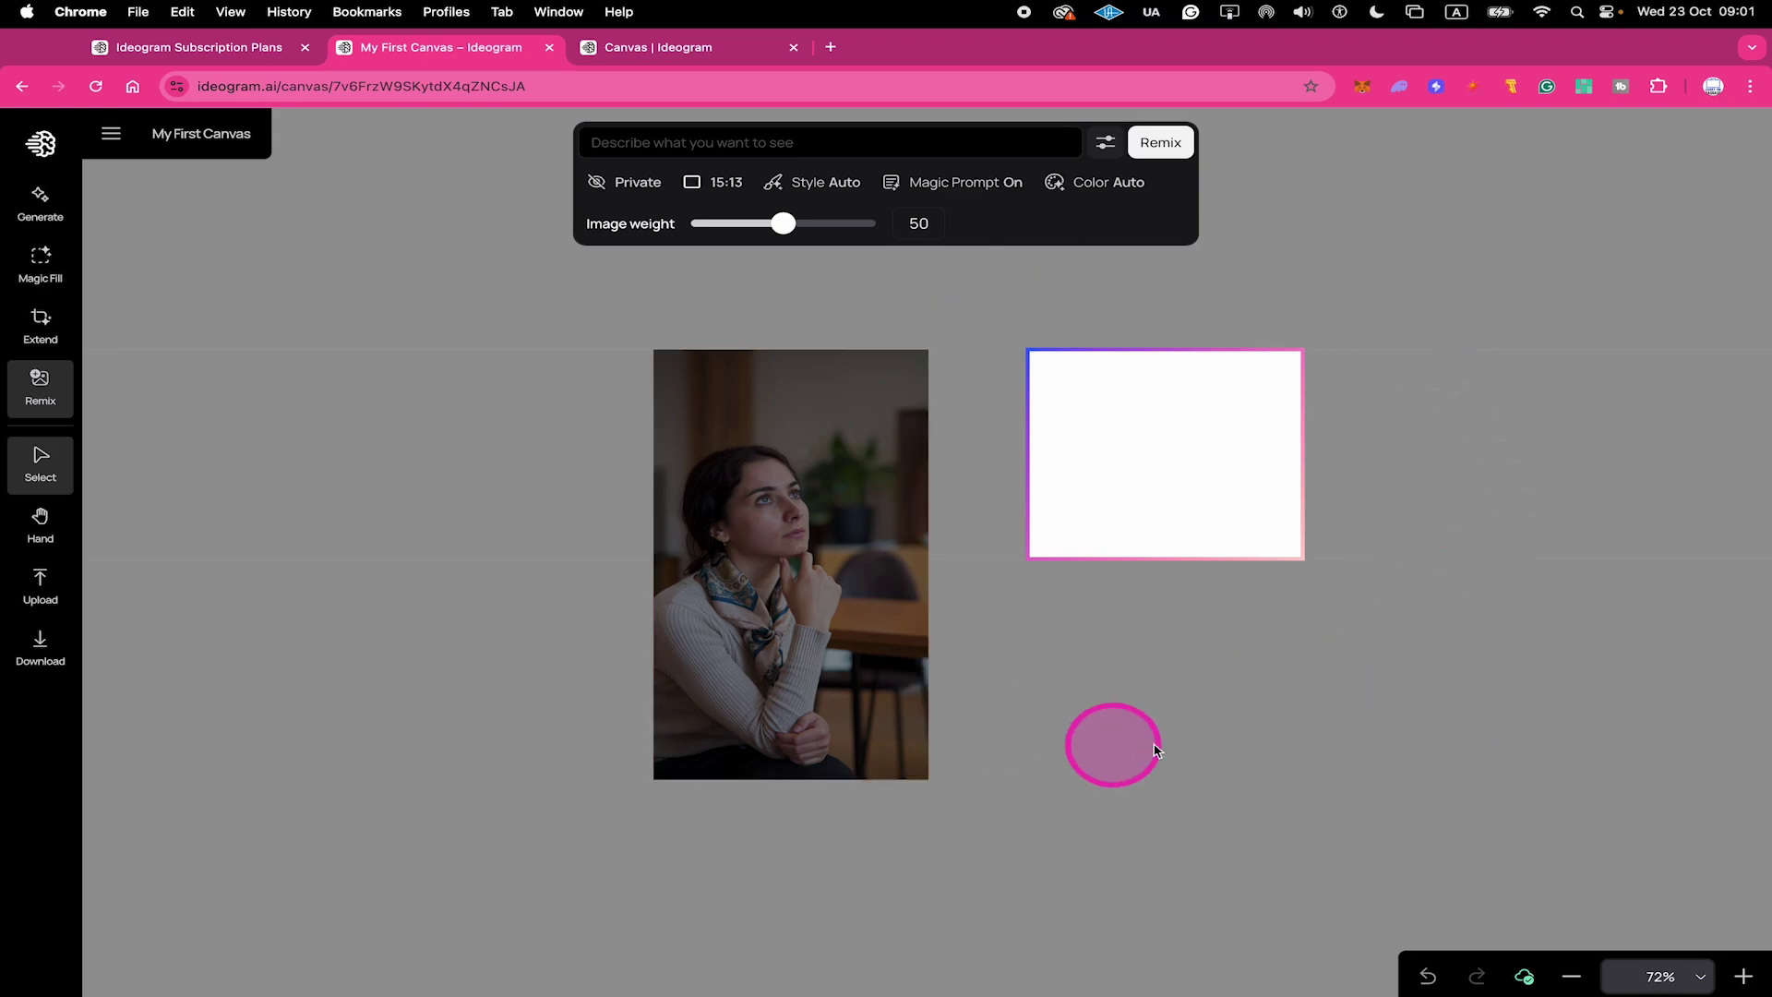
Step: Frame the whole thinking-woman photo and remix it with 'a photo of the face of a woman, with a thinking pose'
left_click_drag(1136, 464, 774, 462)
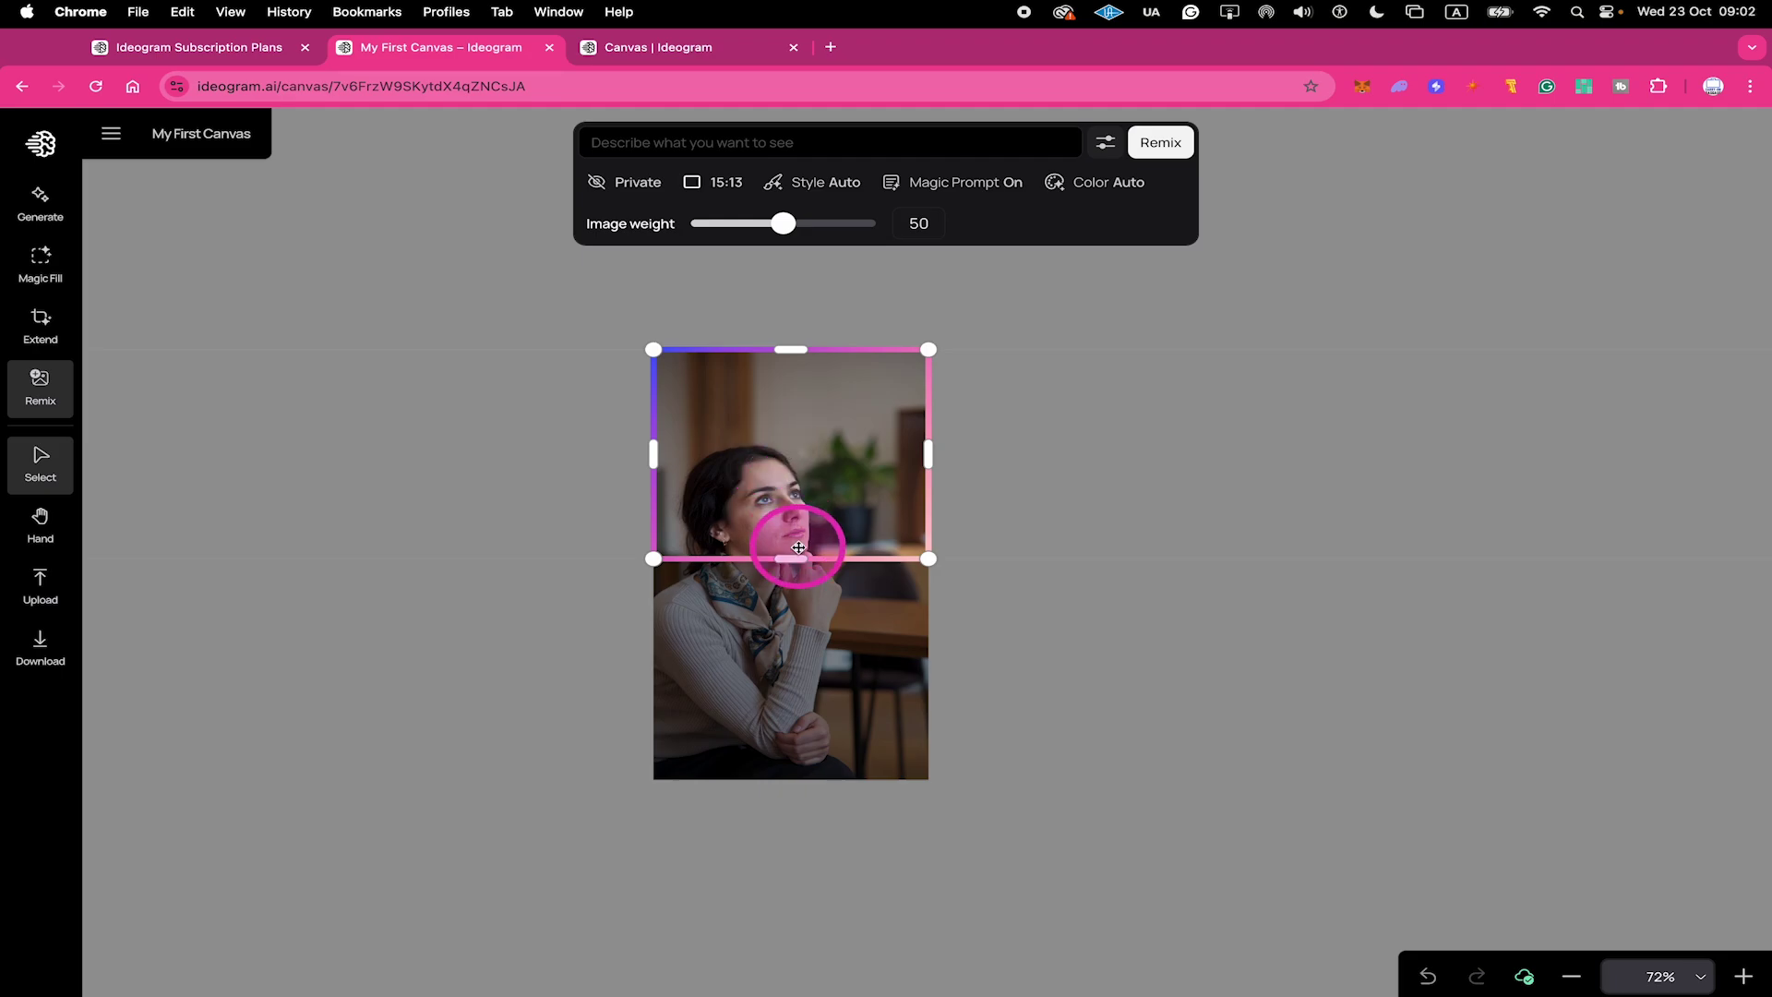
left_click_drag(791, 558, 786, 783)
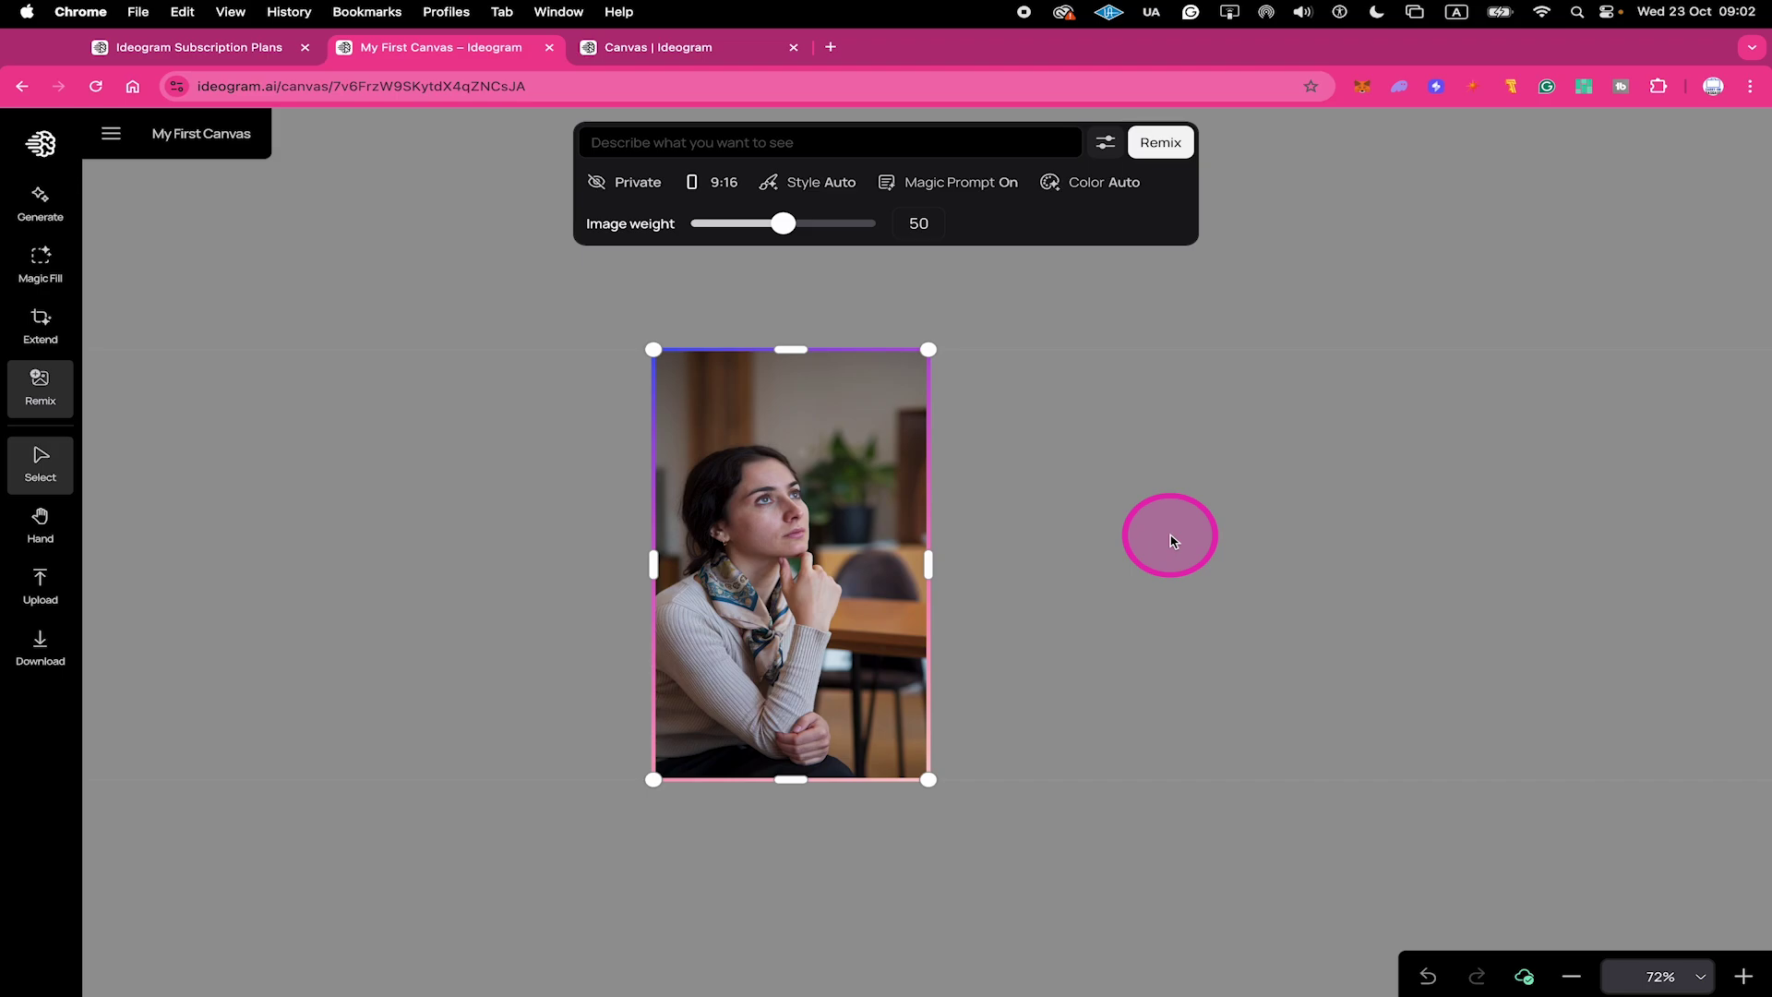
left_click(960, 147)
type("a phot")
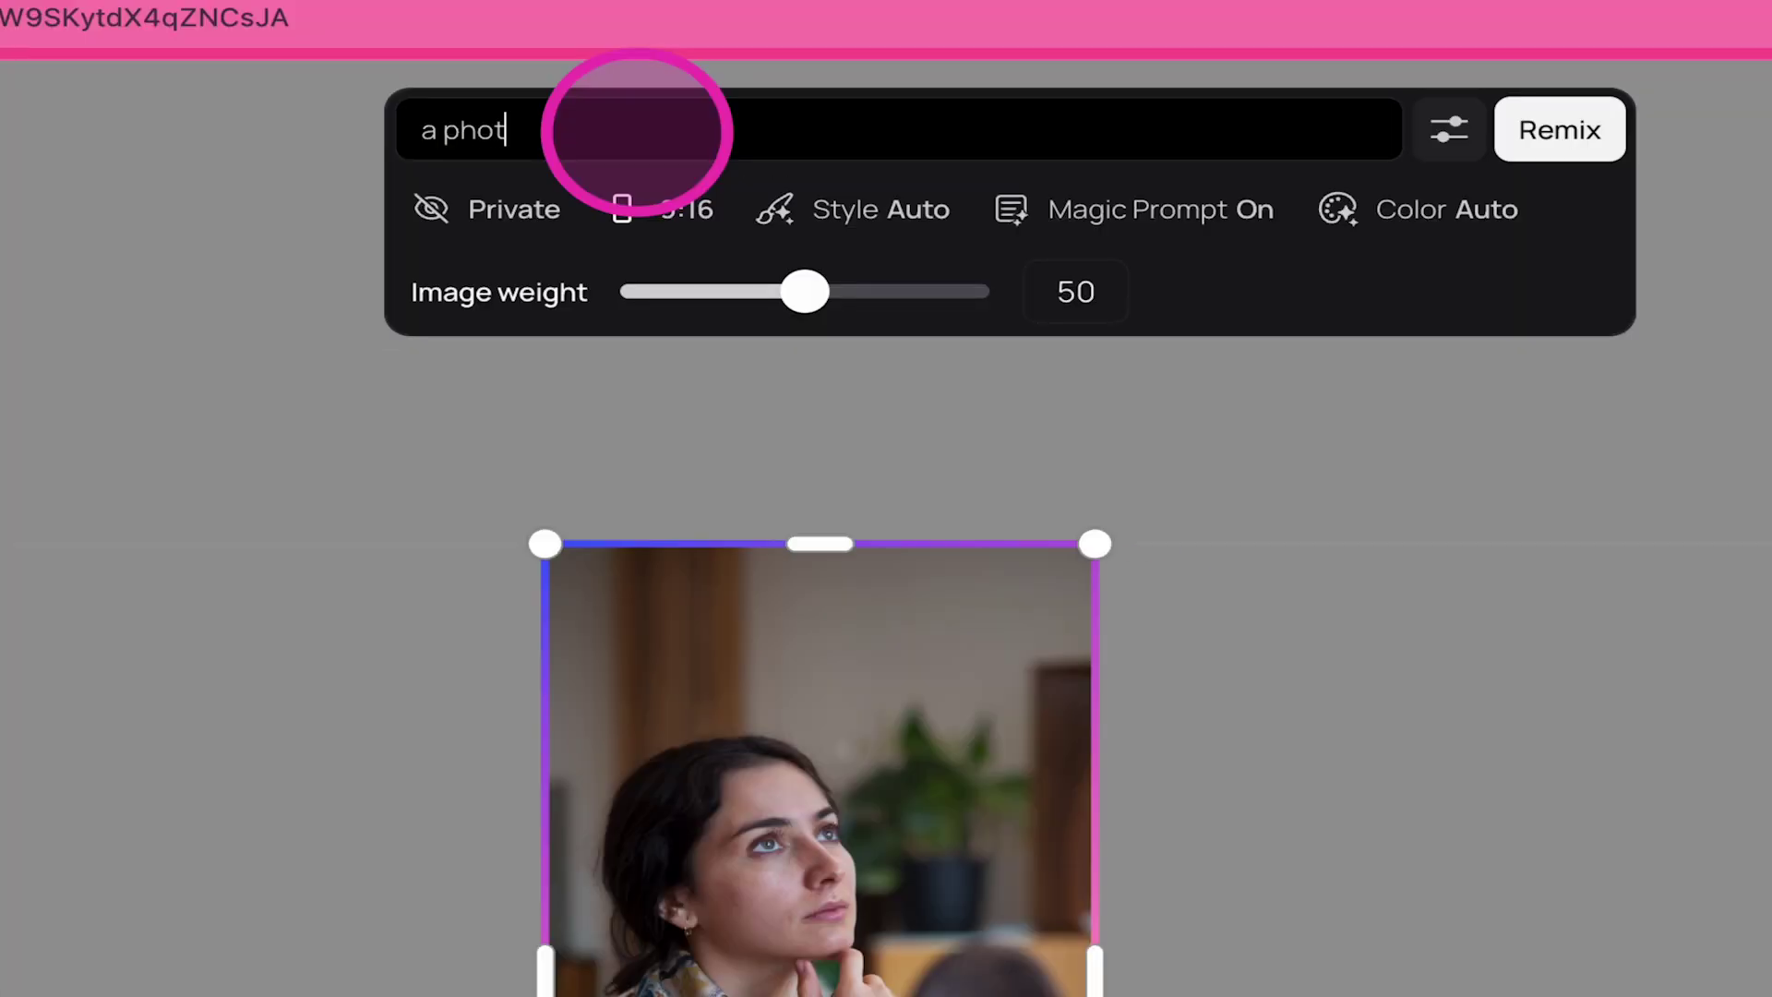
type("o of the face of a wom")
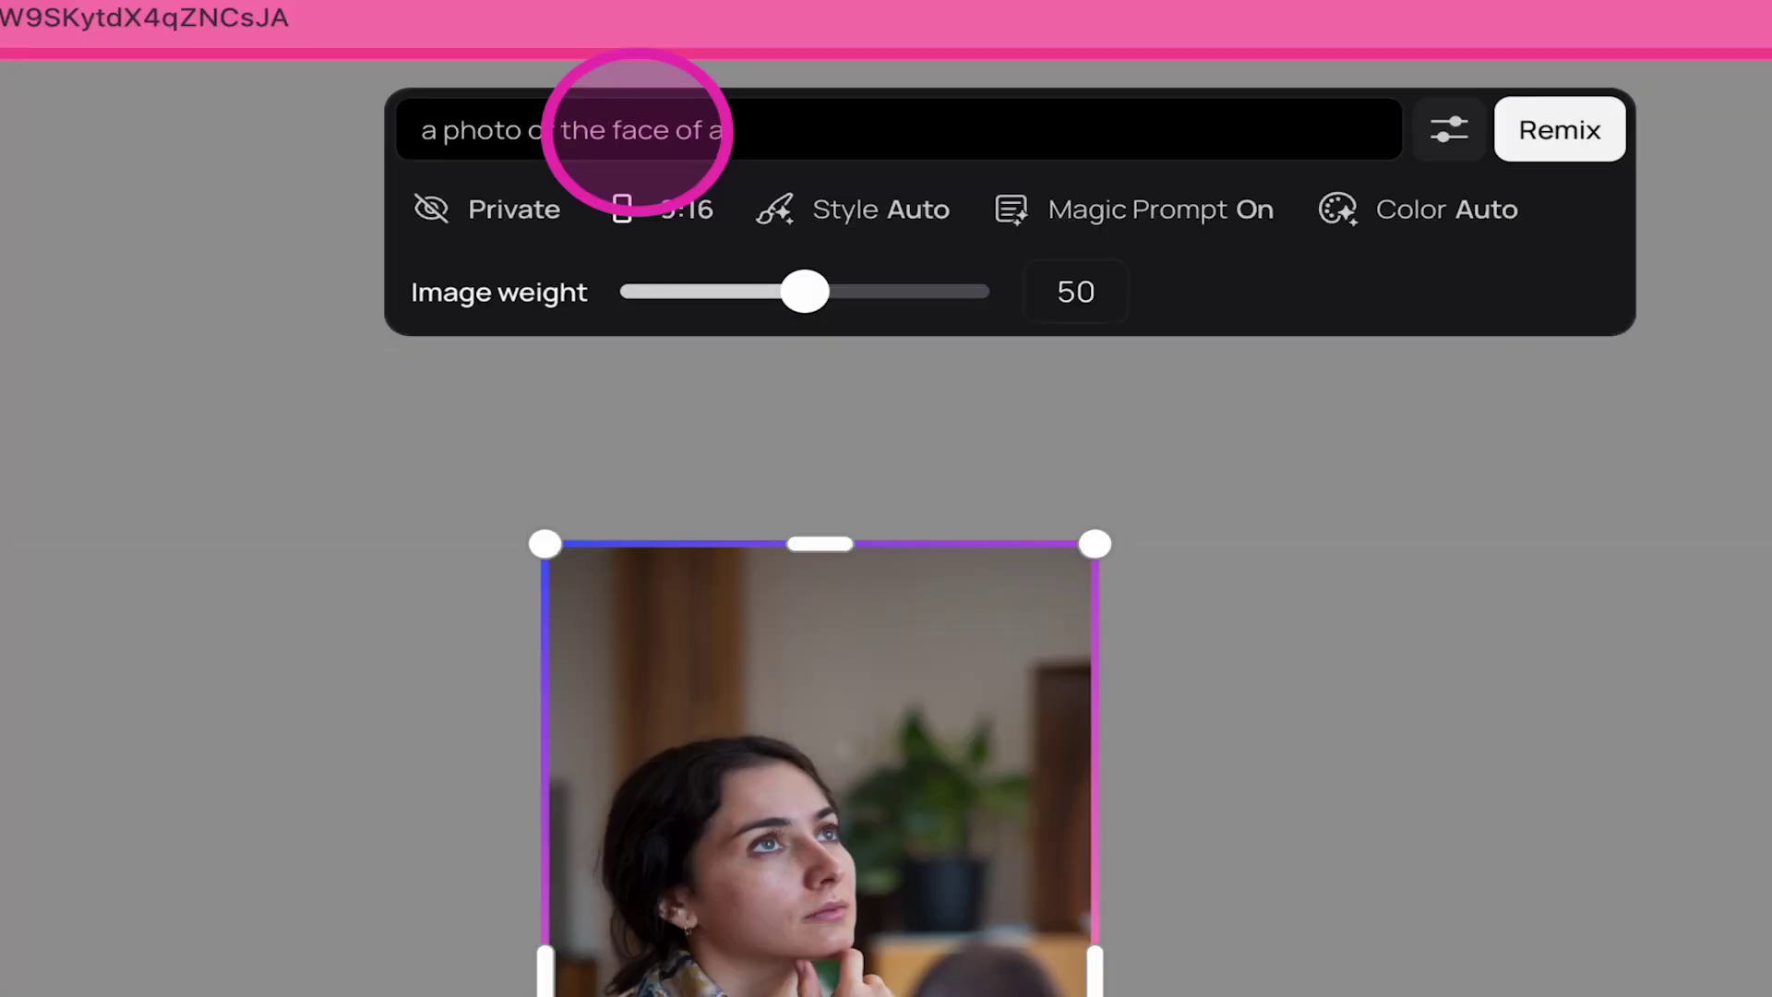
type("an, with")
key("BackSpace")
type("ith a thinking pose")
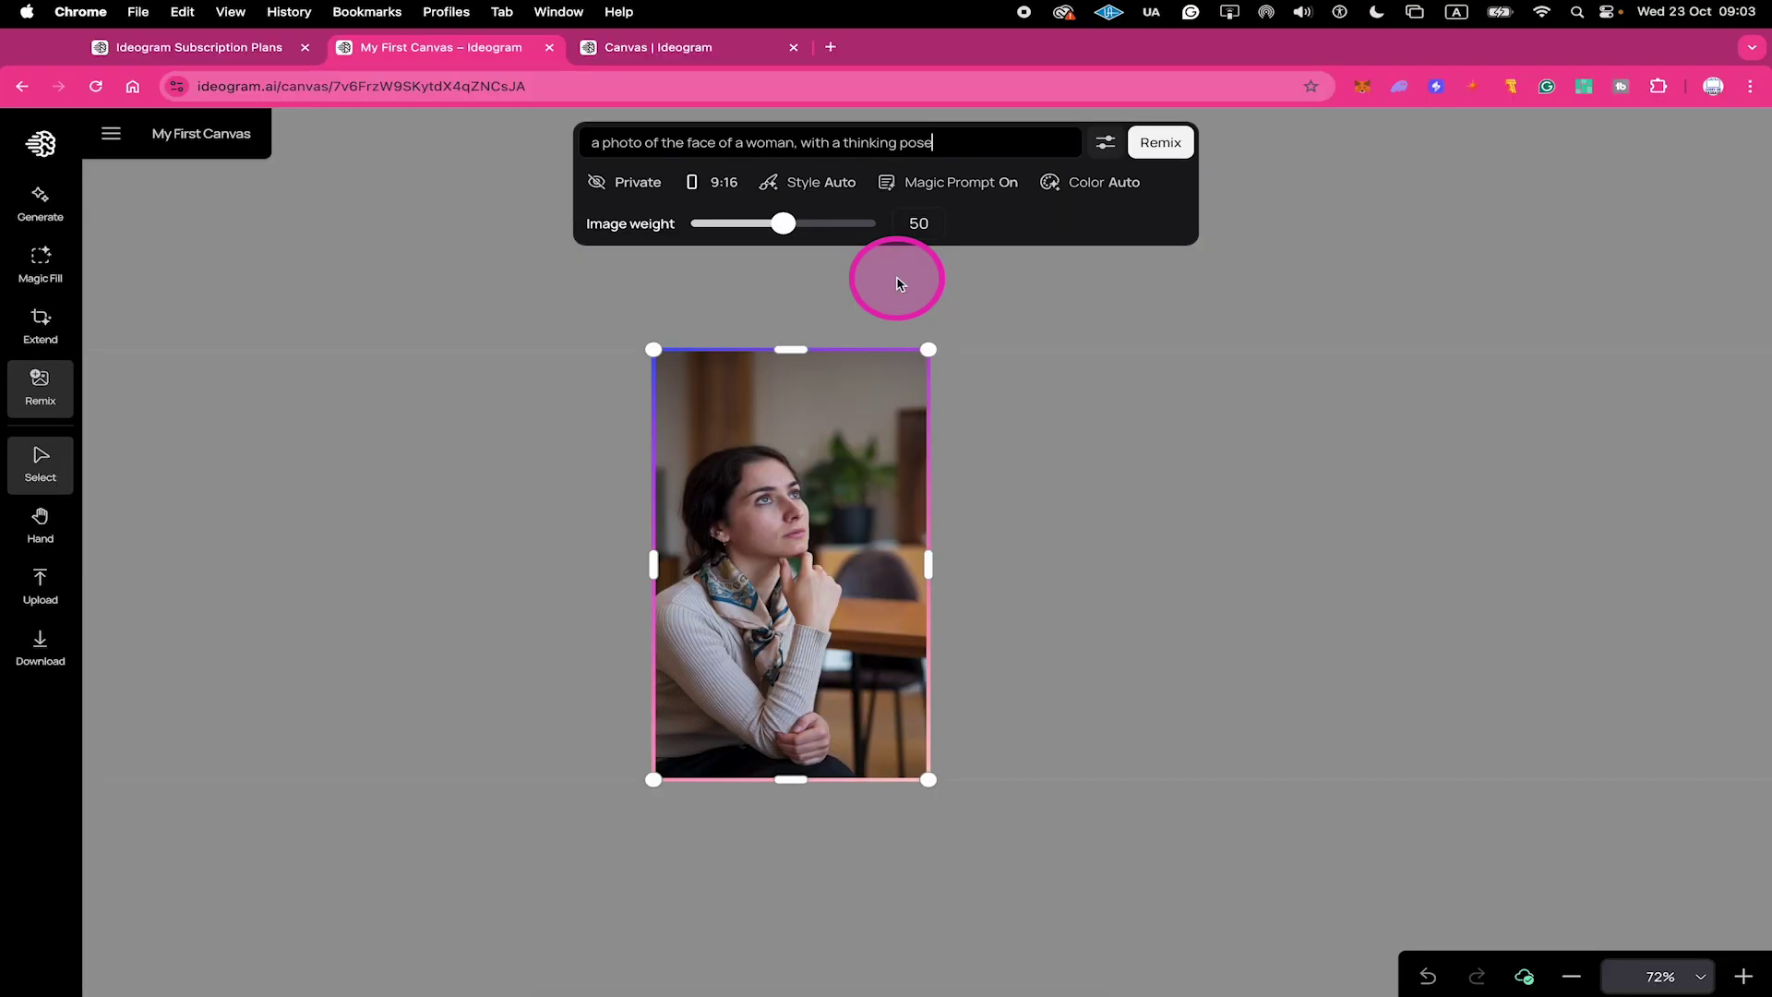
left_click(1160, 142)
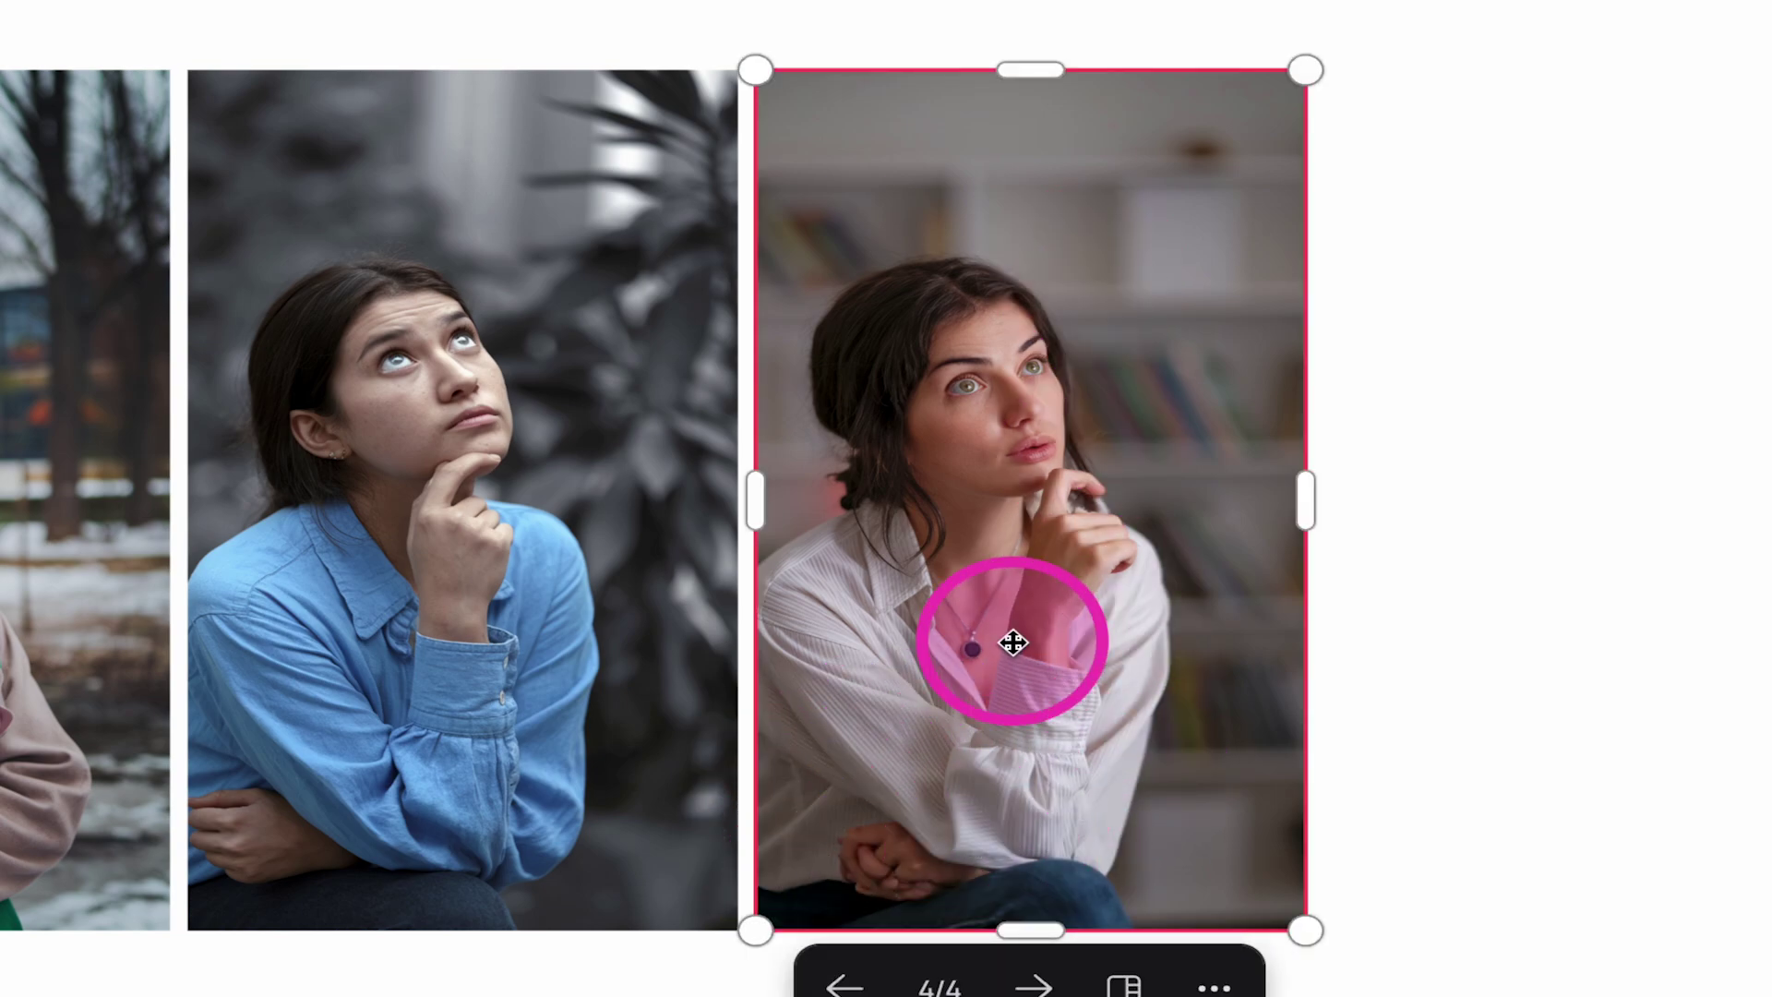
Step: Delete the unwanted third generated variation
key("Delete")
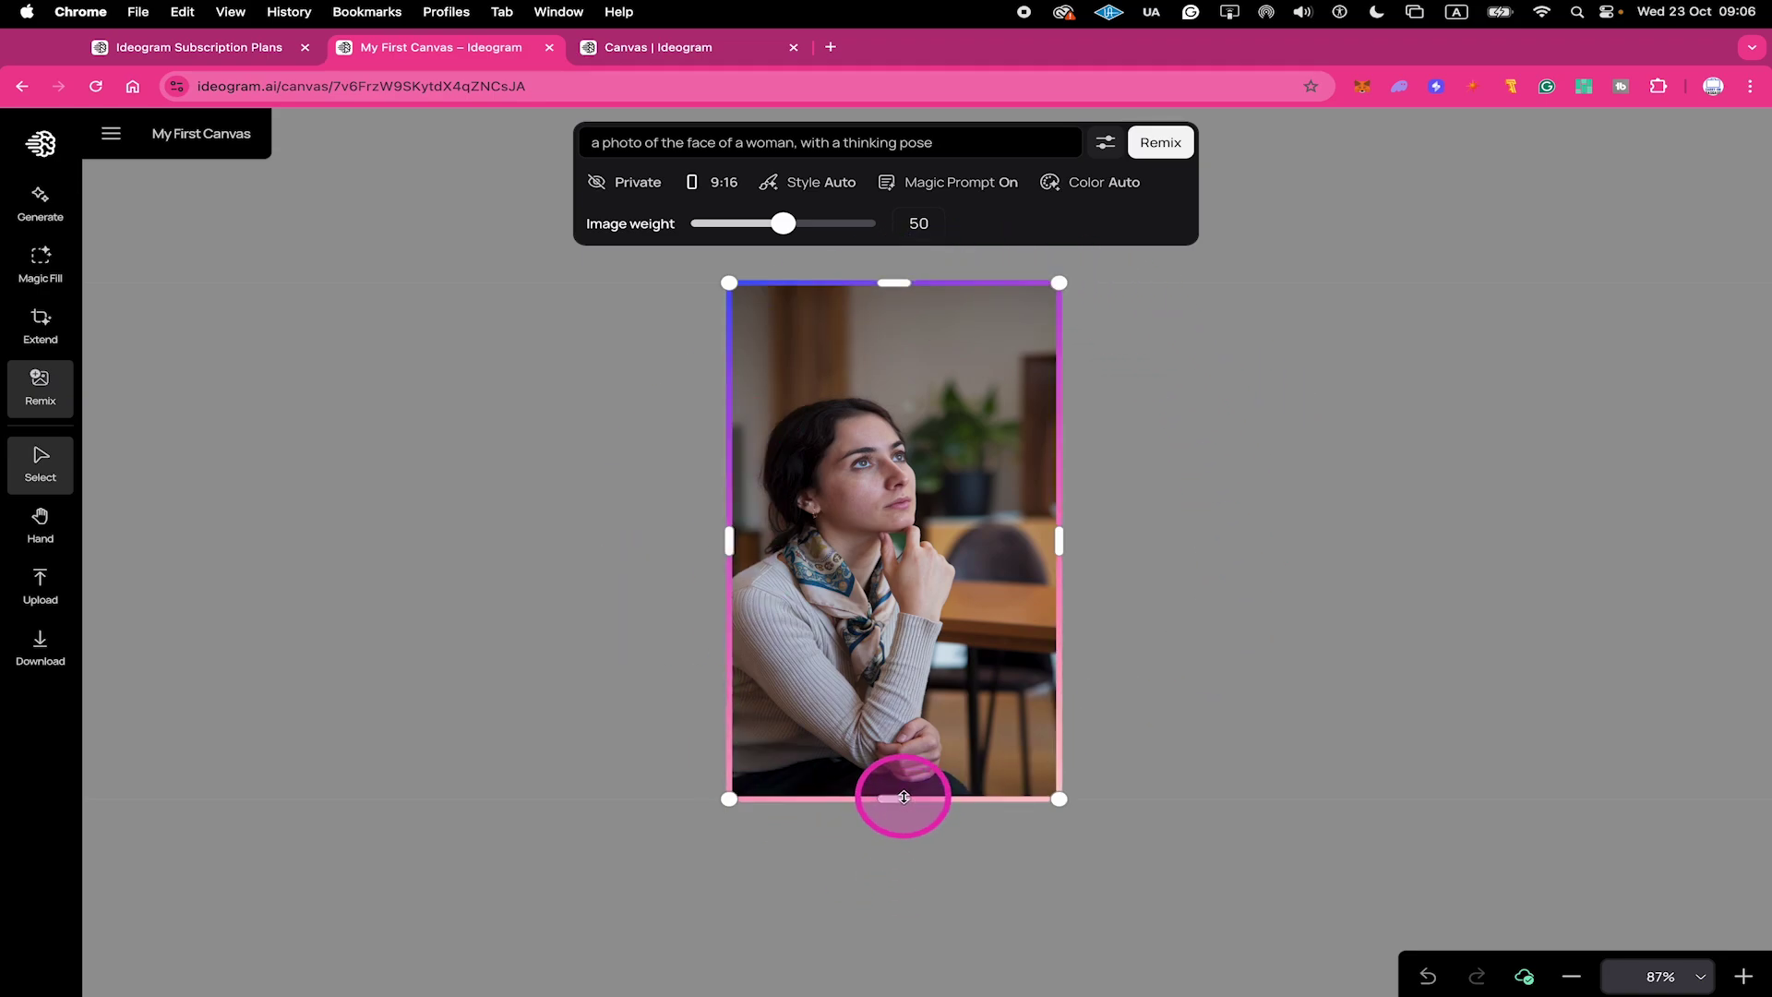
Step: Crop the remix frame to a landscape box around the face and remix it into glasses portraits
left_click_drag(904, 796, 906, 607)
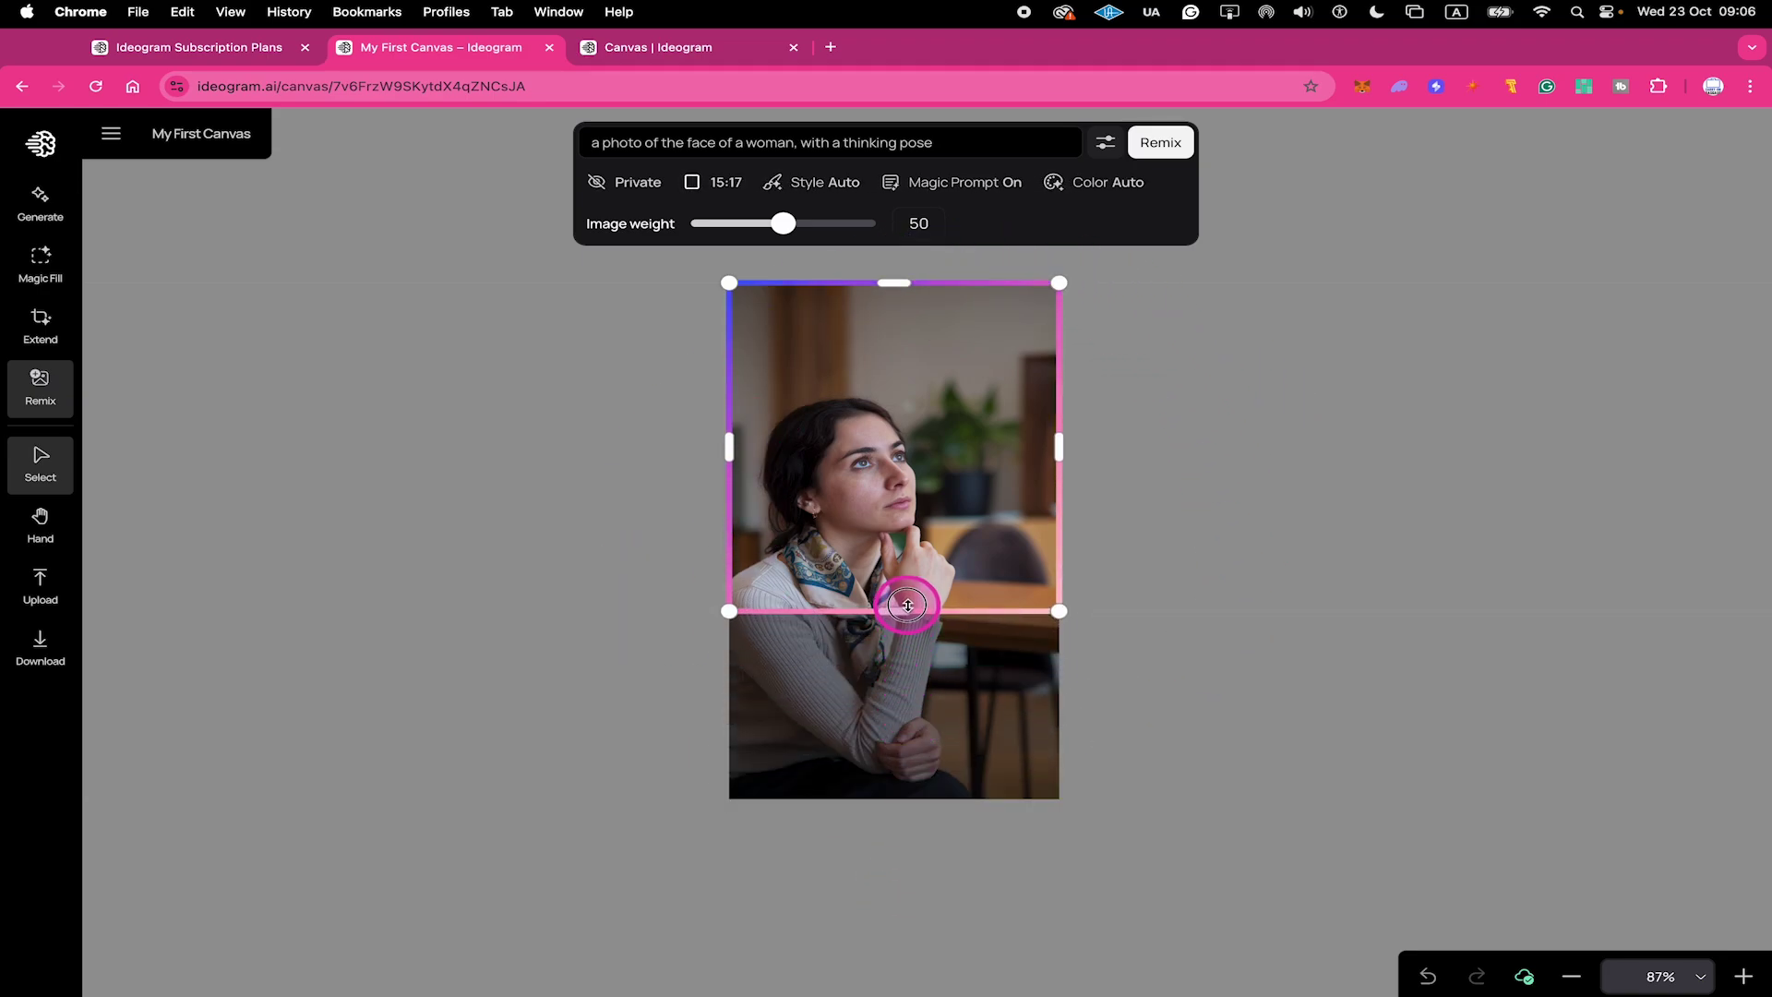
left_click_drag(900, 281, 902, 373)
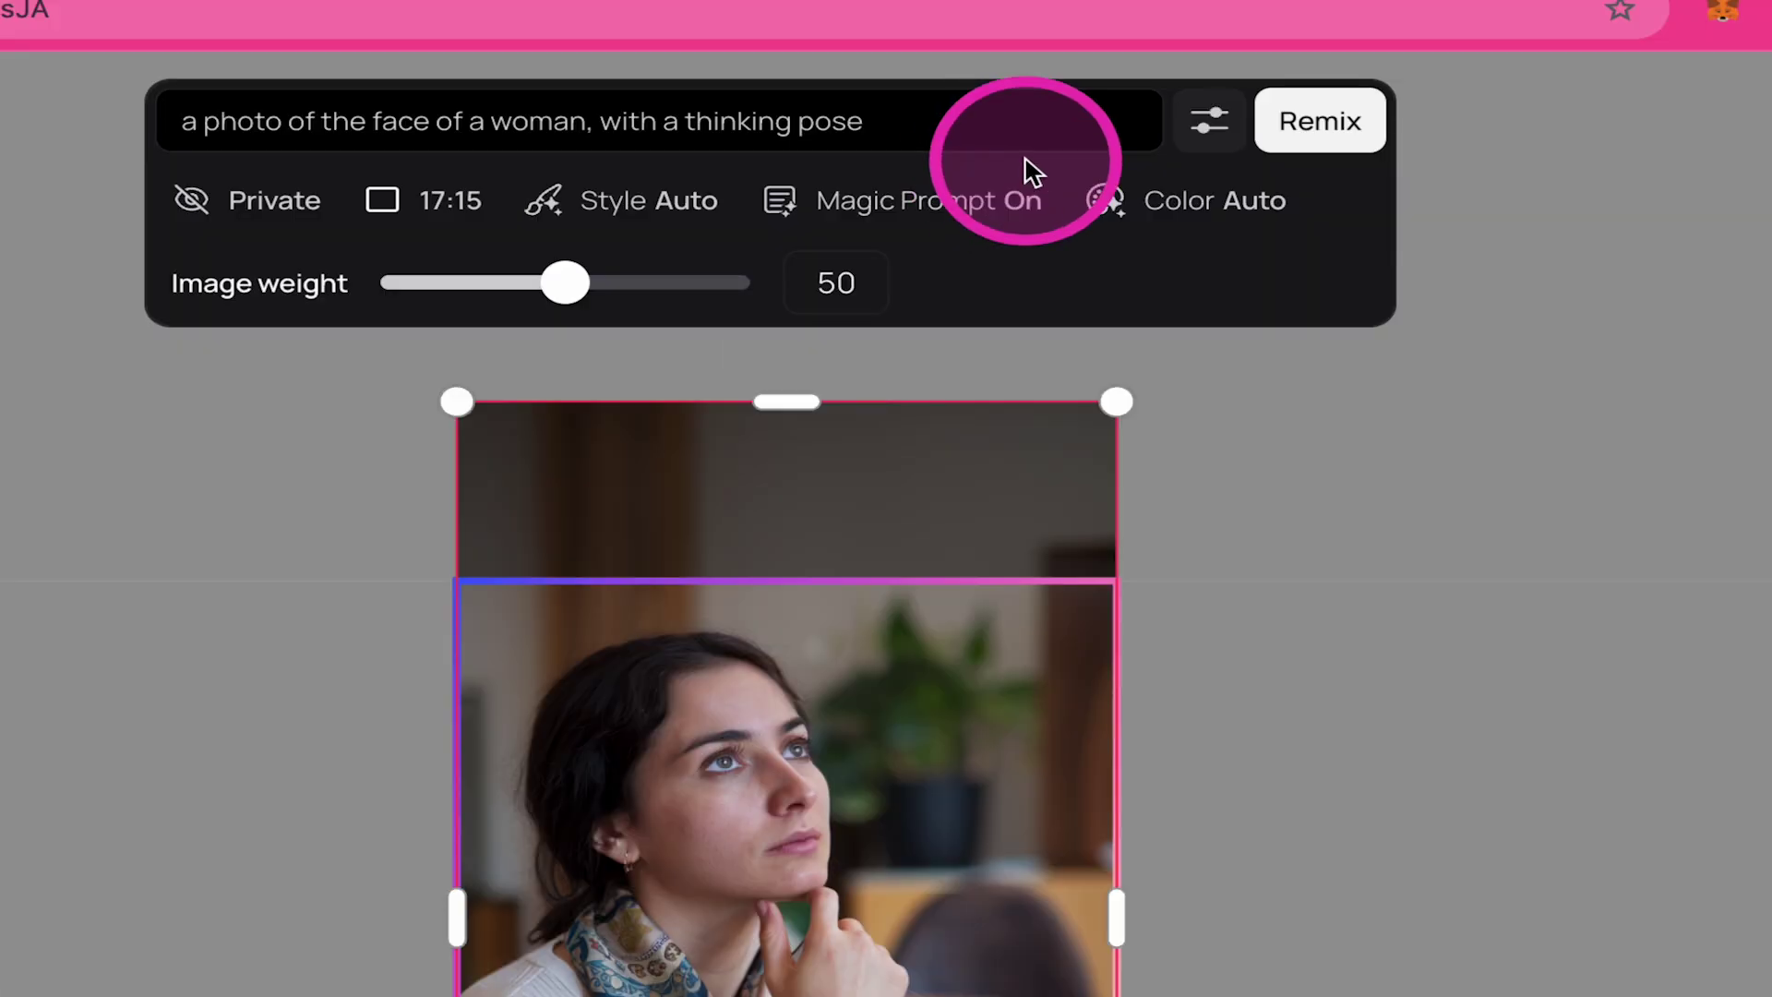
left_click(1307, 128)
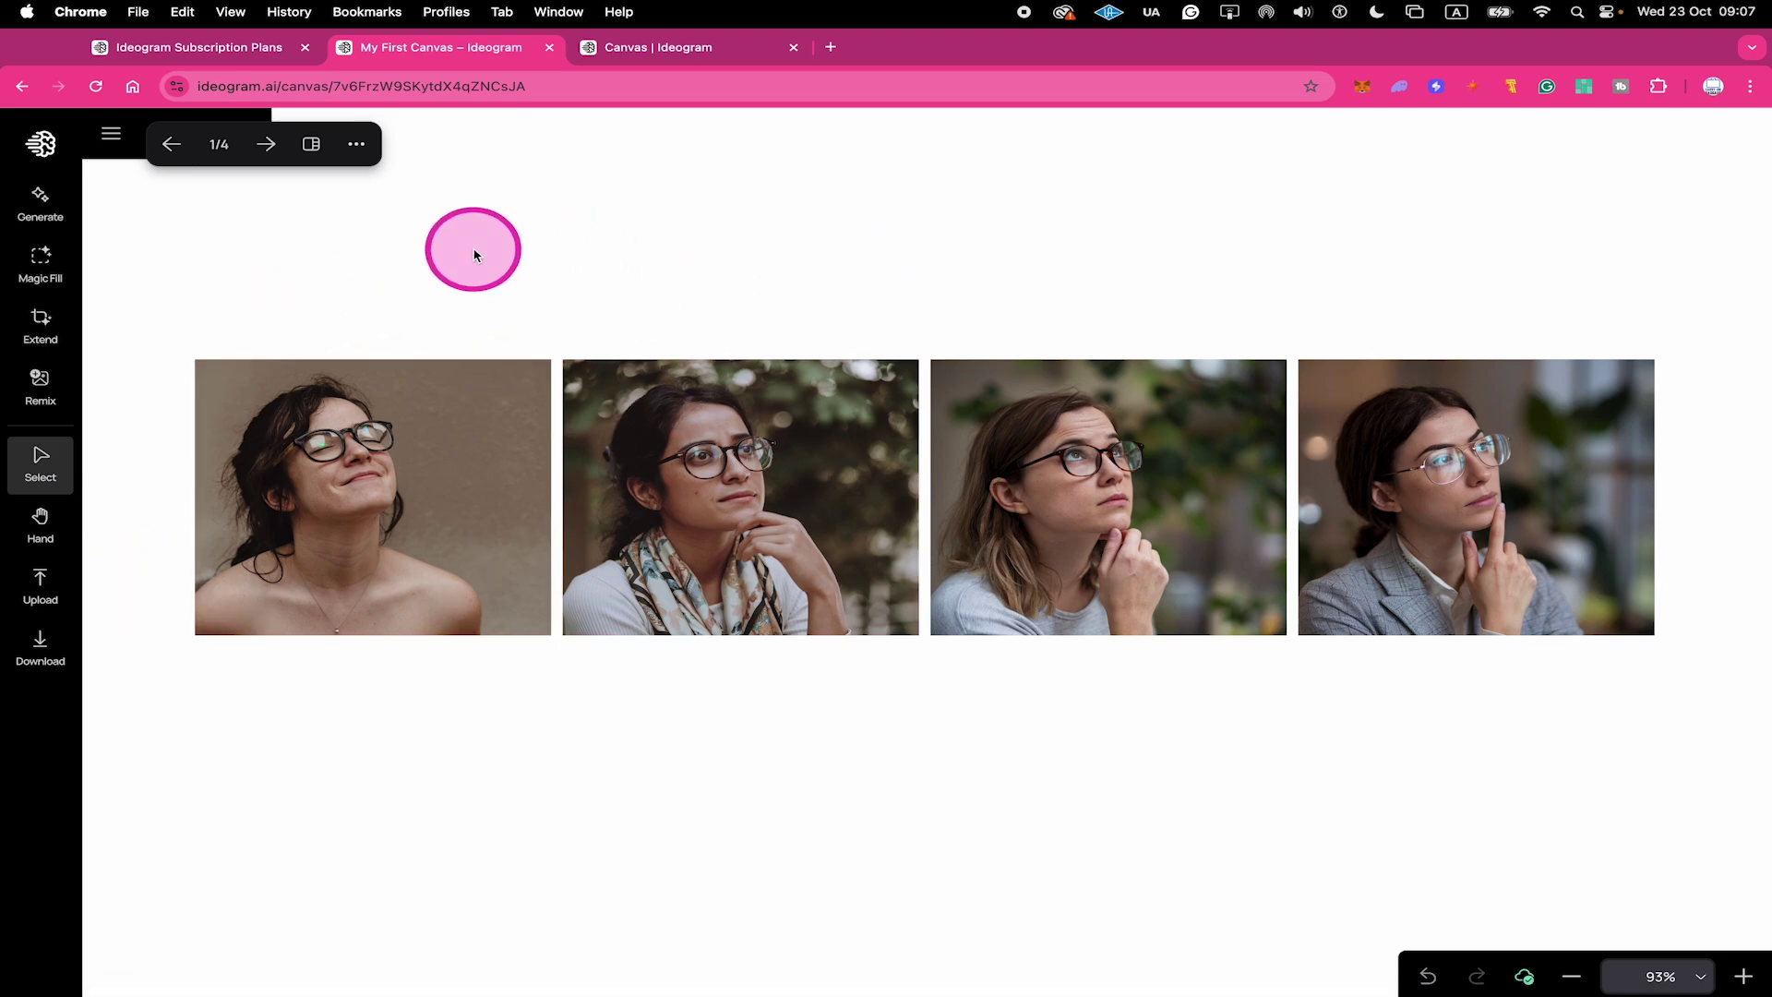
left_click(708, 473)
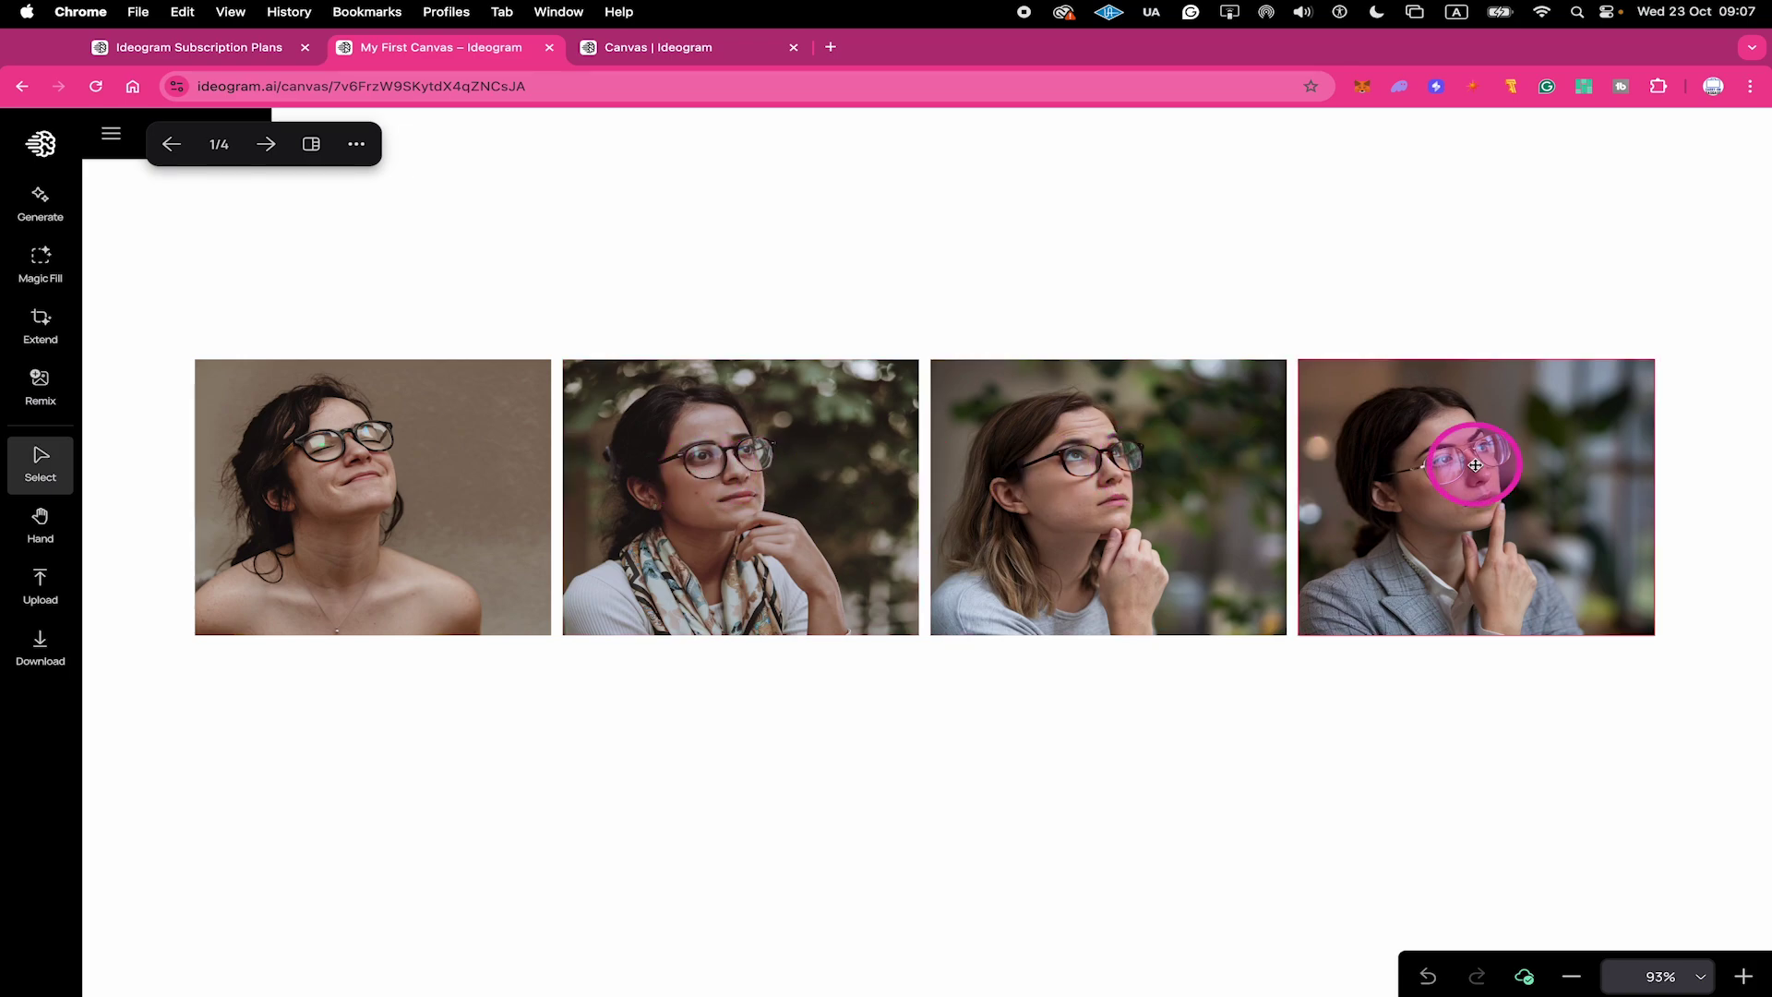
scroll(987, 316, "down", 3)
scroll(987, 316, "up", 3)
left_click(988, 315)
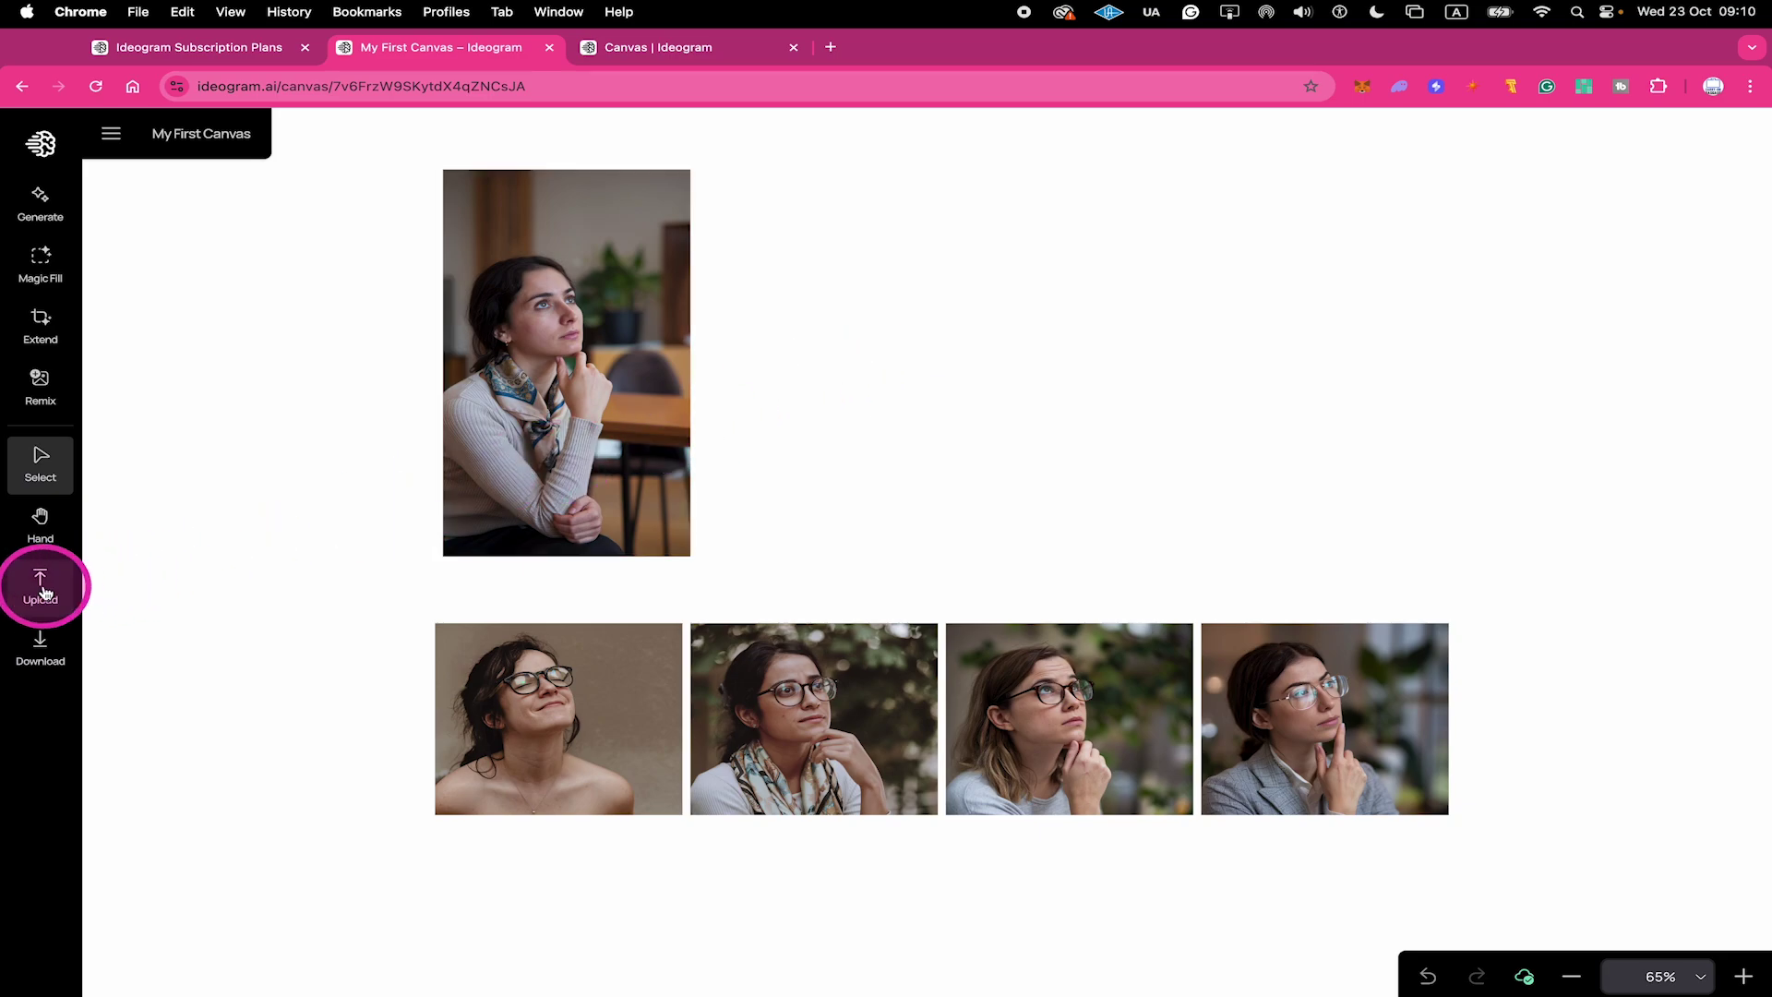
Step: Upload FantasyBG.png from the Downloads folder onto the canvas
left_click(204, 547)
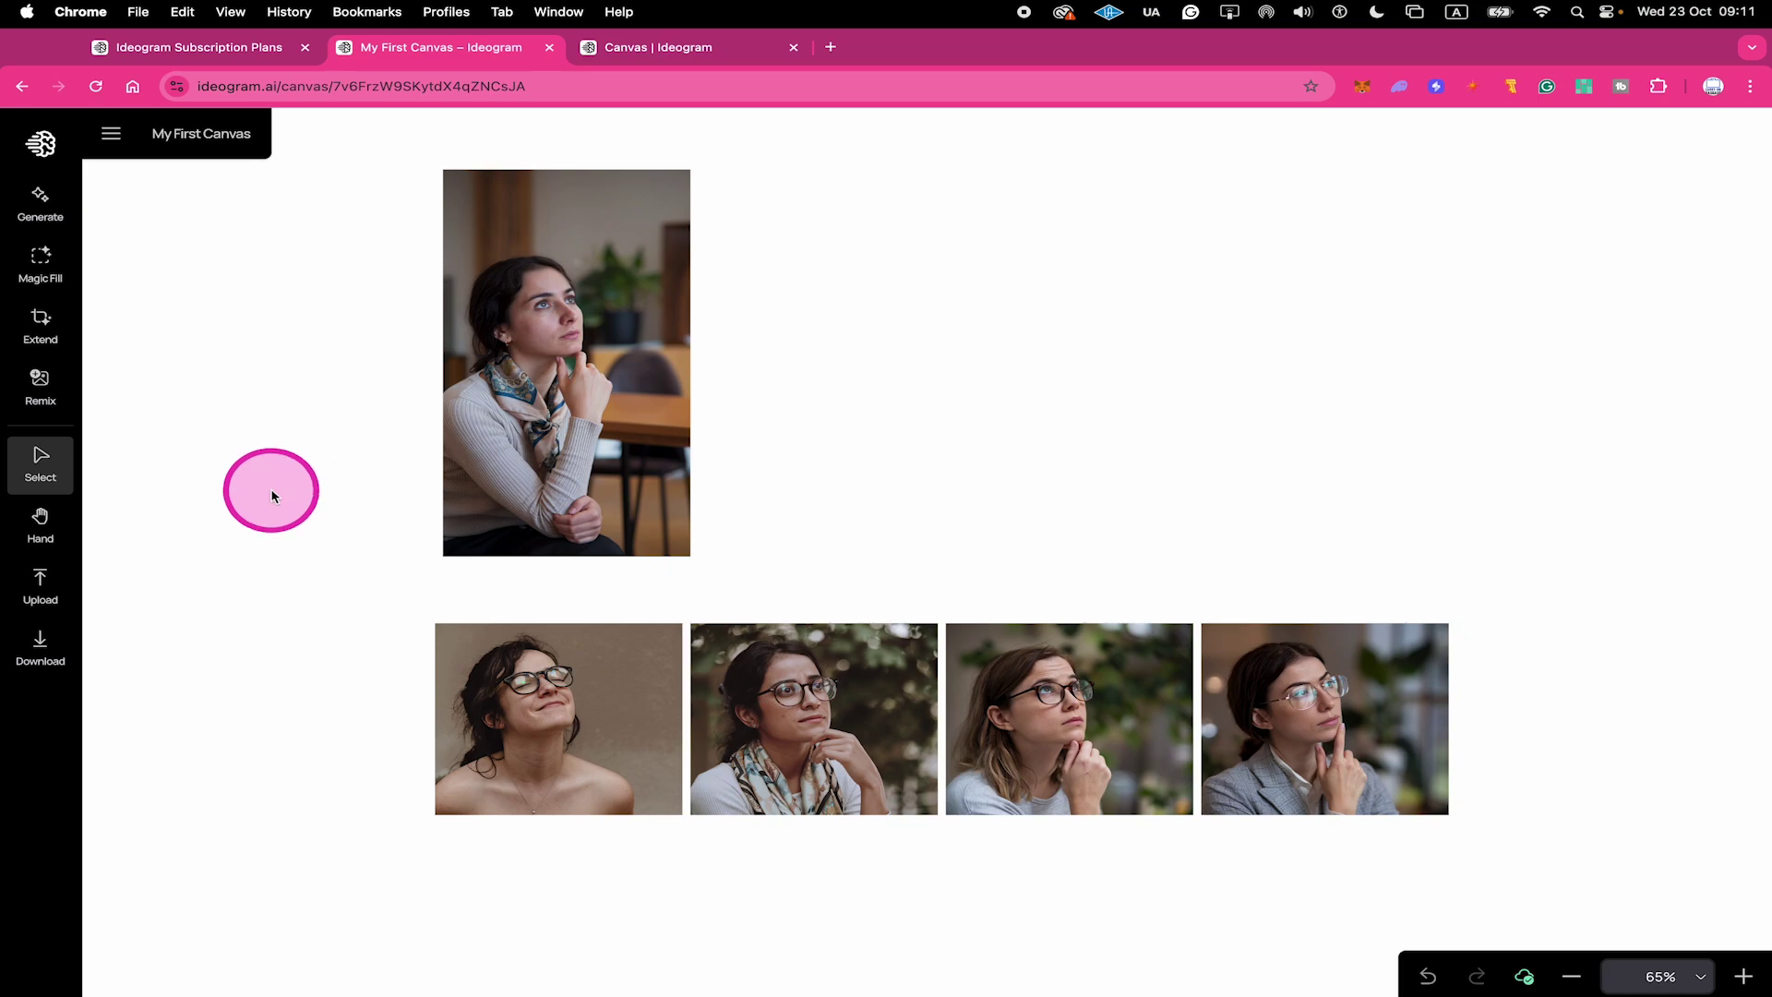
left_click(39, 585)
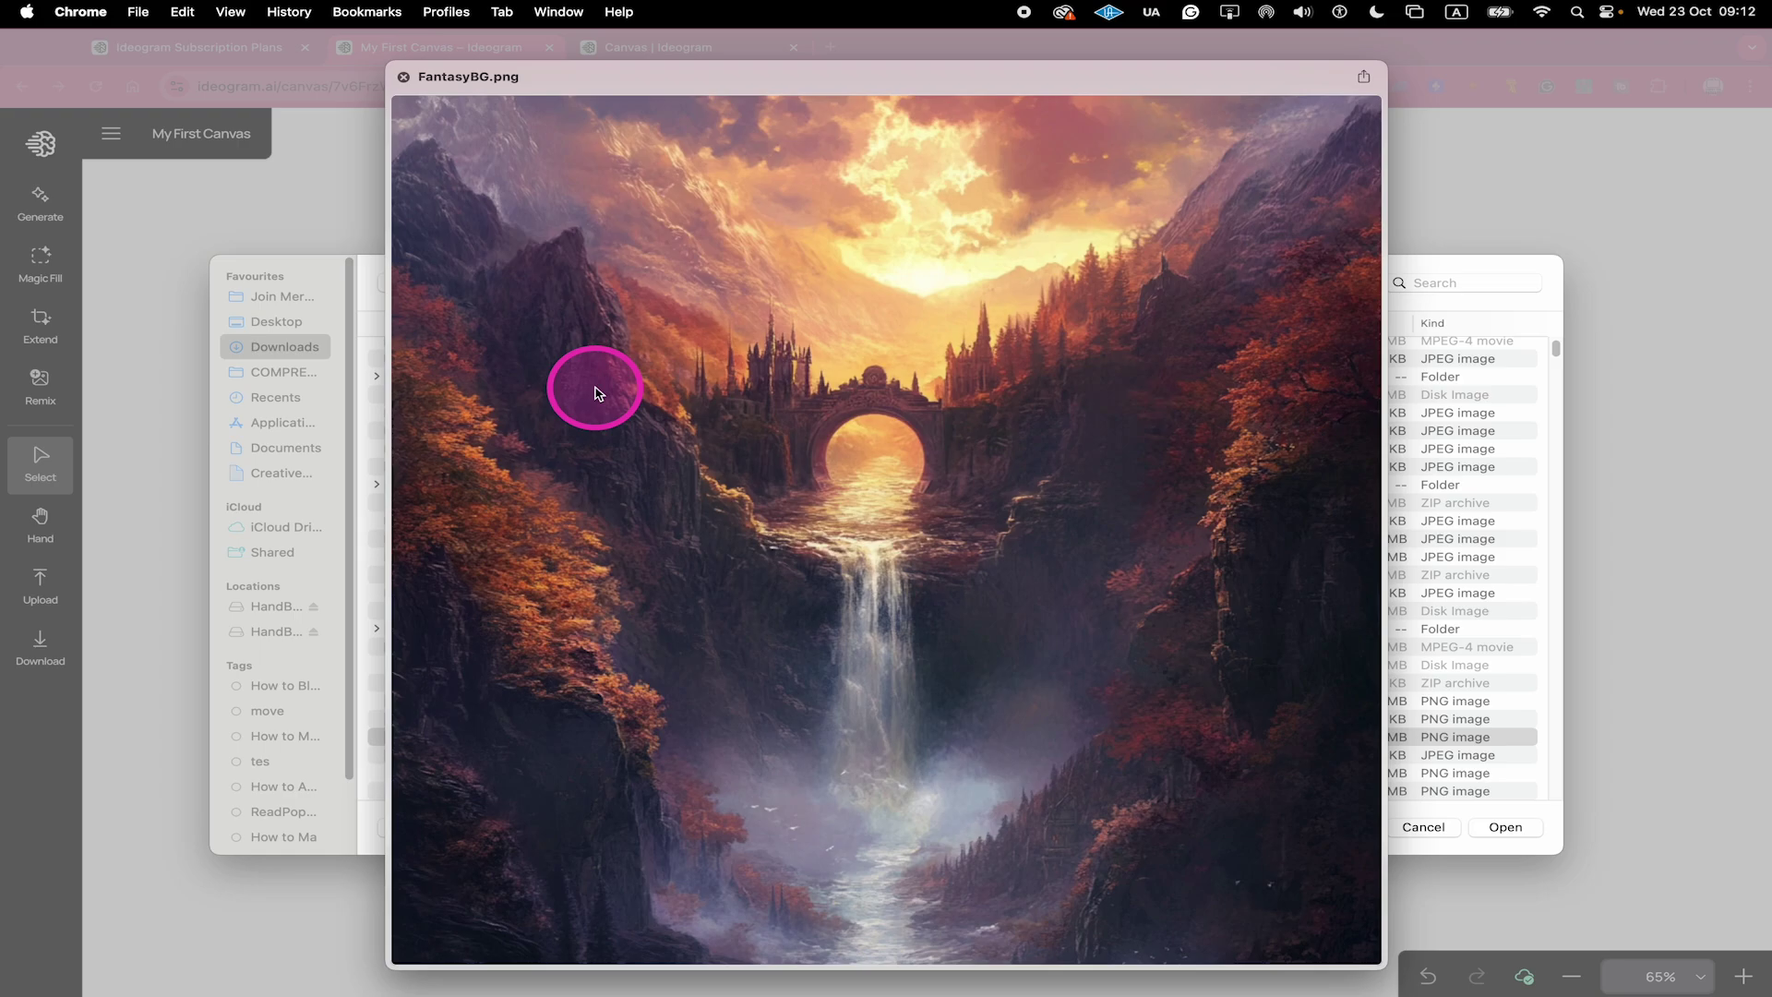
key("space")
left_click(1502, 827)
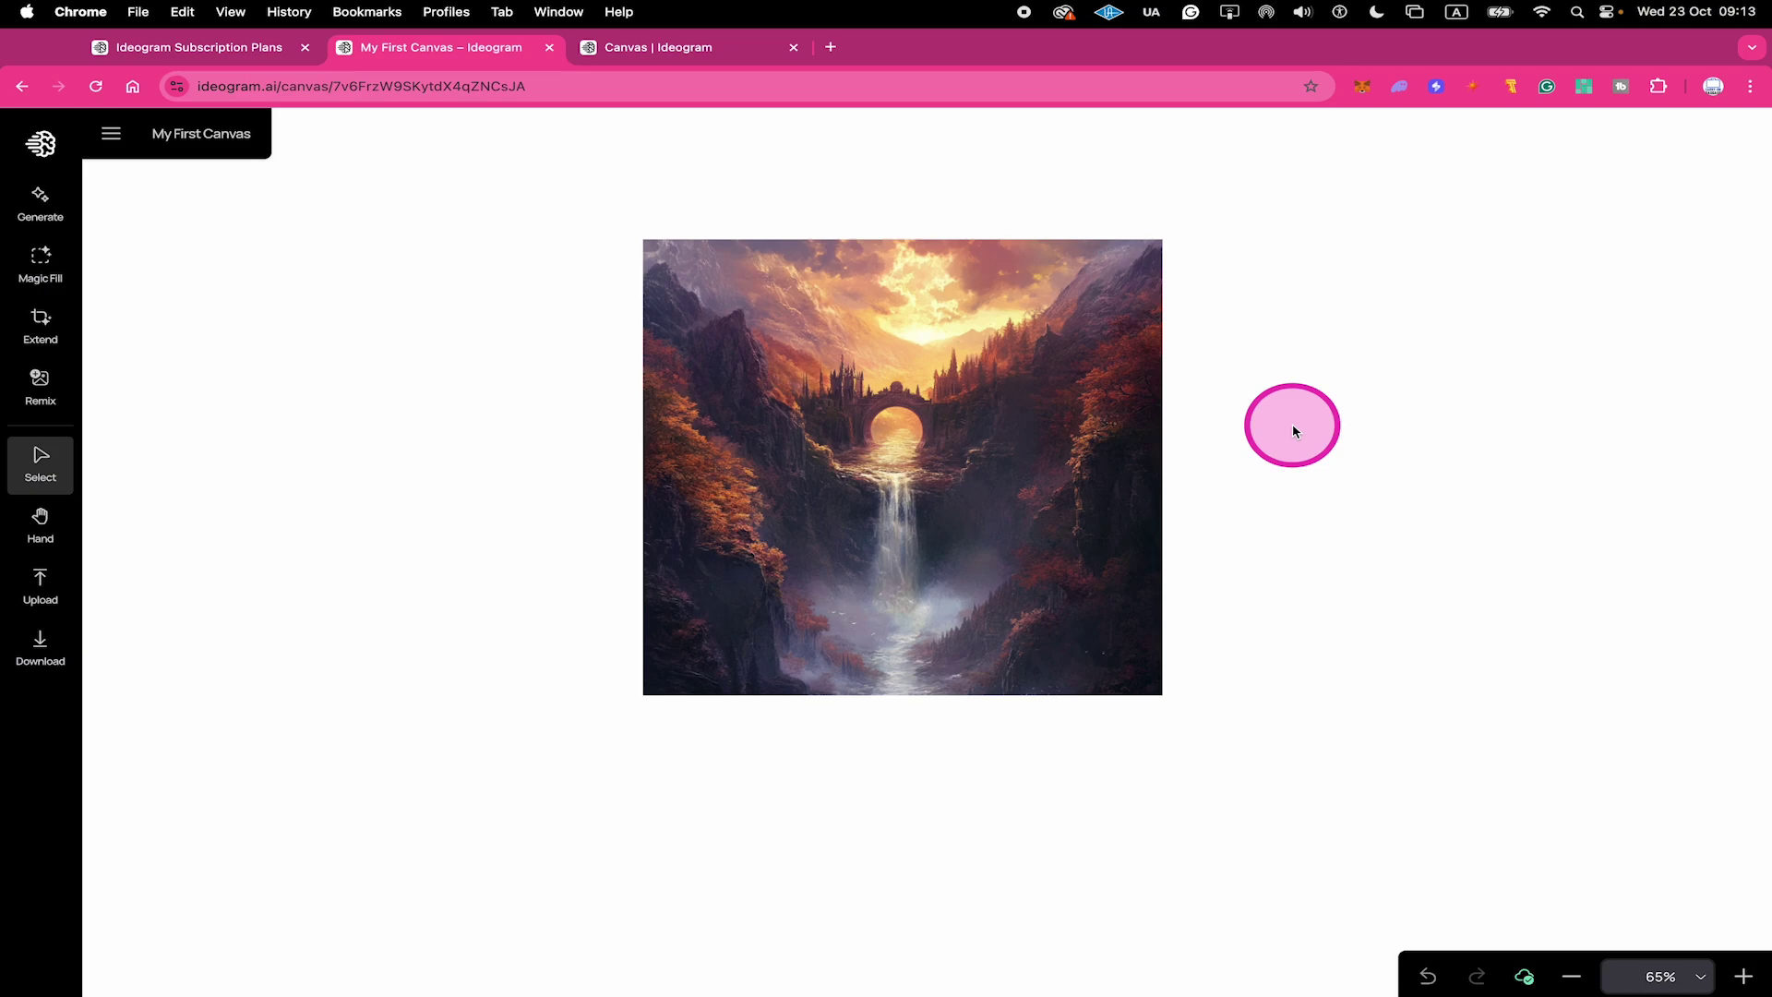
Step: Magic Fill a rectangle over most of the landscape with 'a close up of a wizard'
left_click(66, 273)
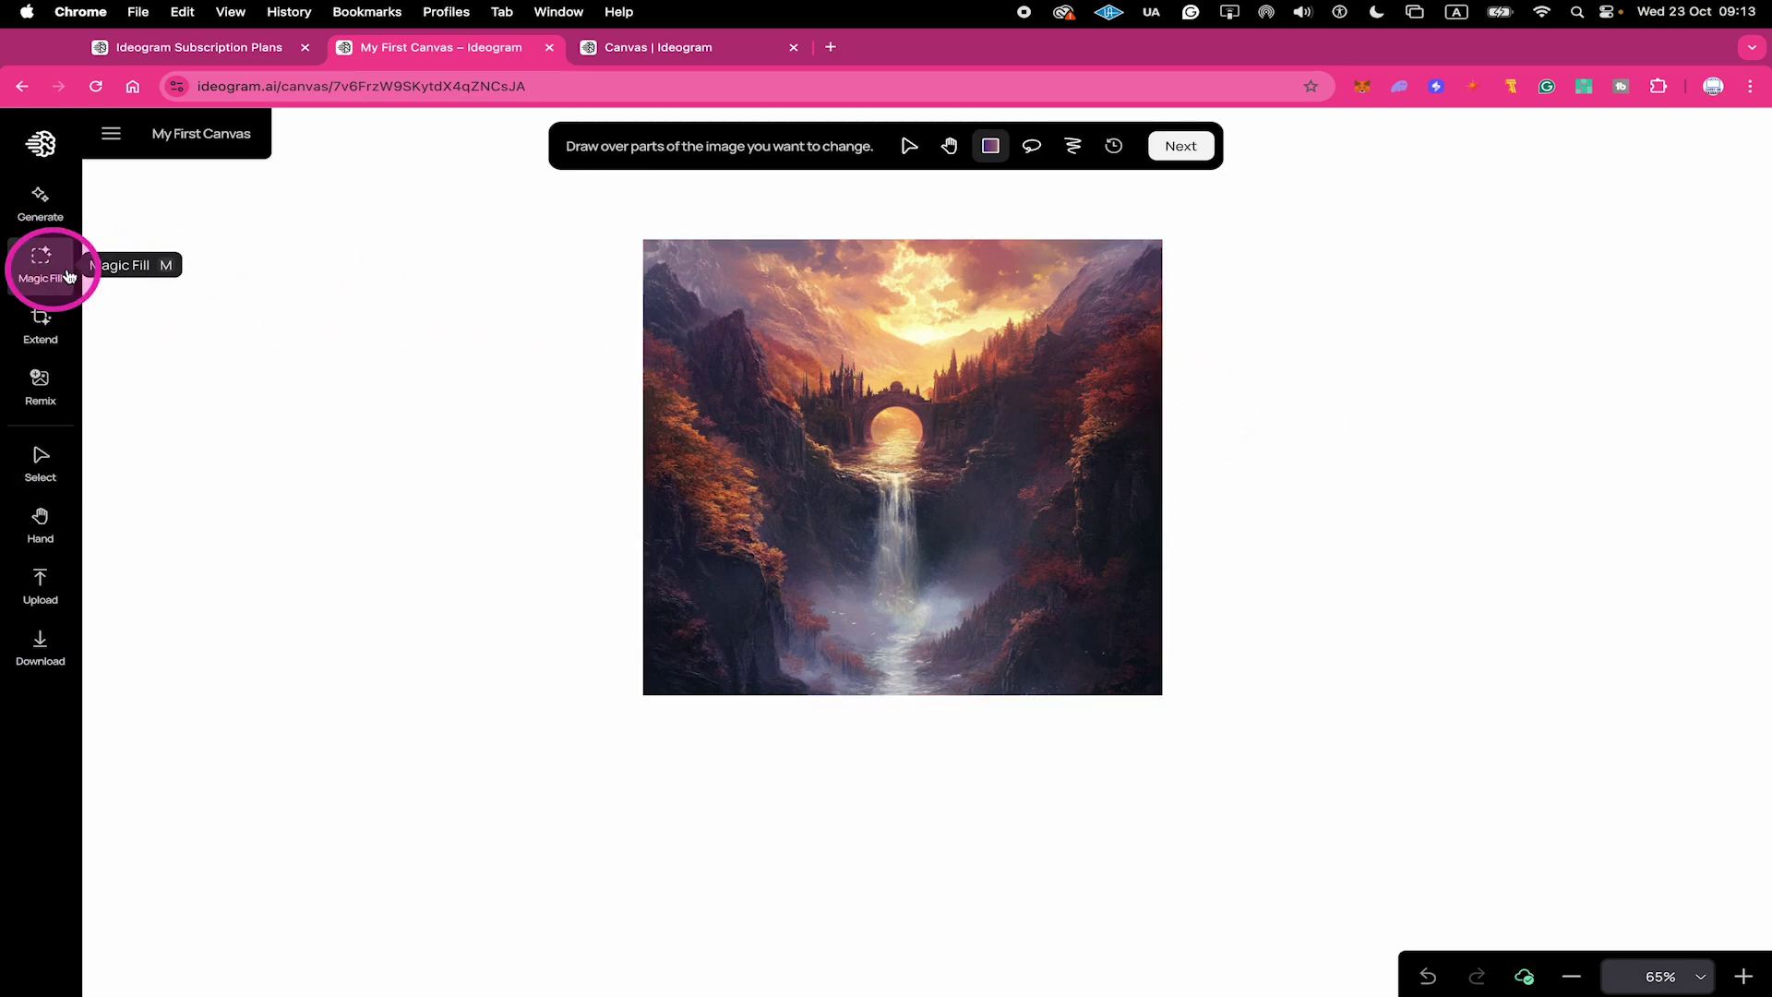
left_click(1181, 146)
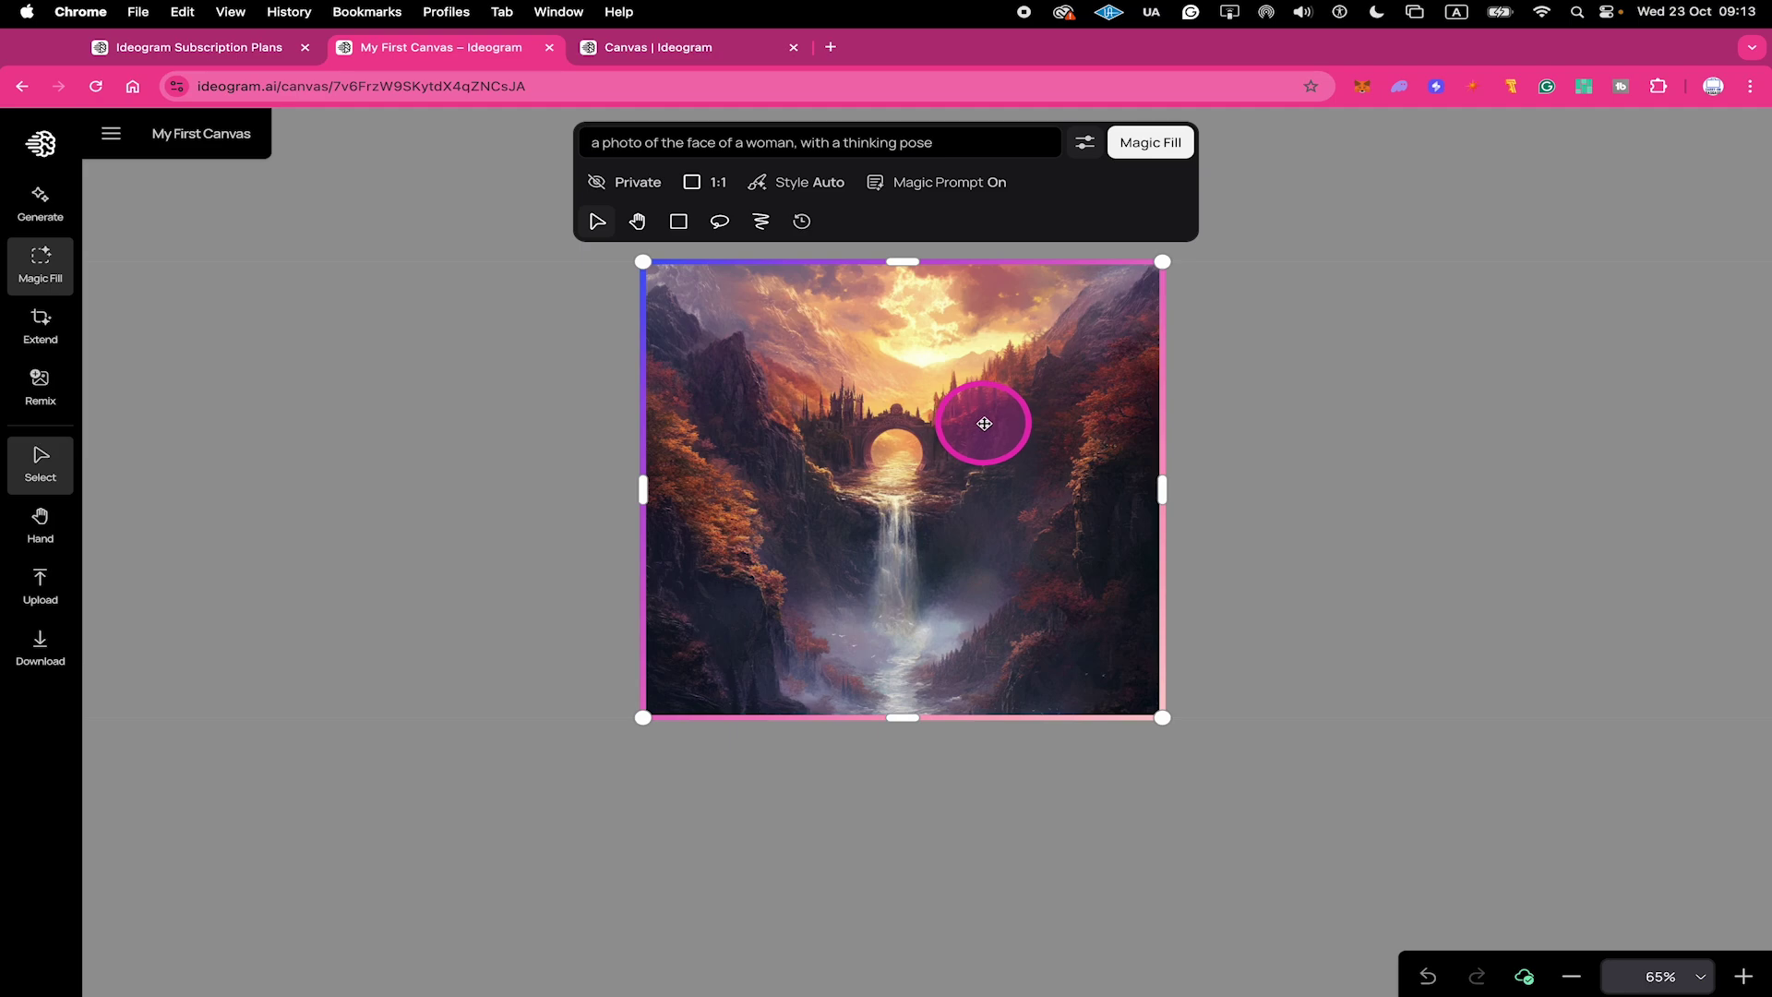
left_click(688, 222)
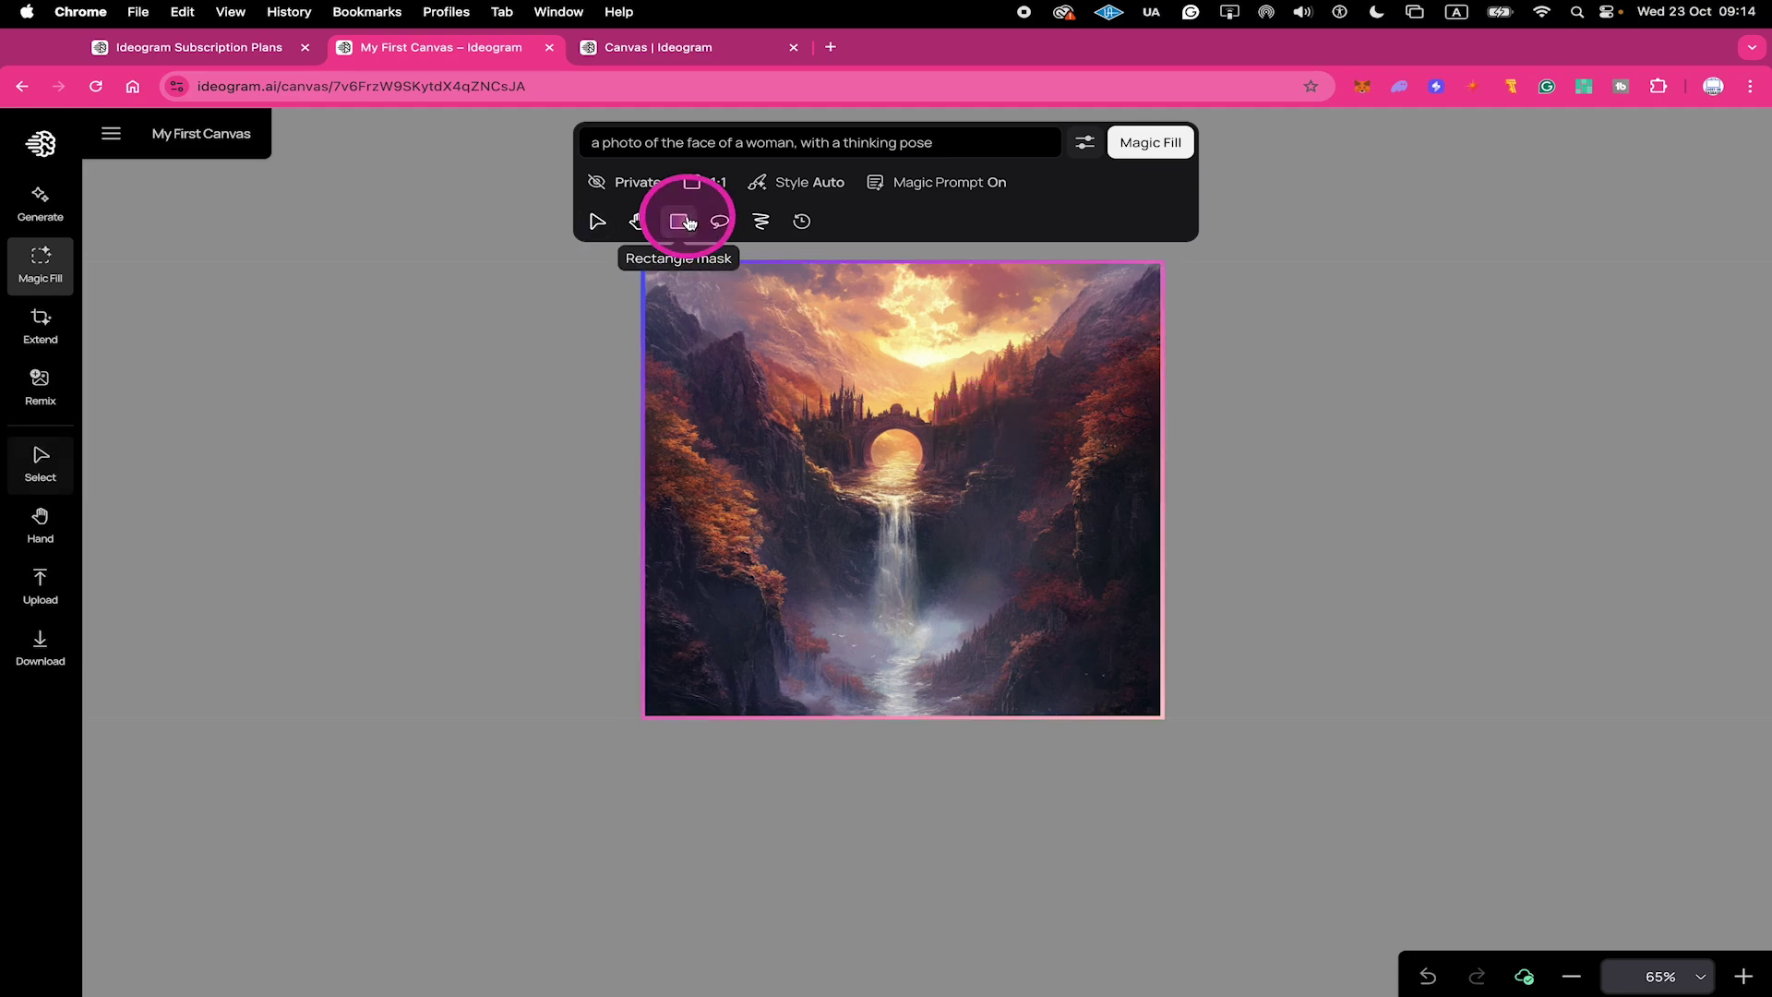
left_click_drag(707, 373, 1096, 716)
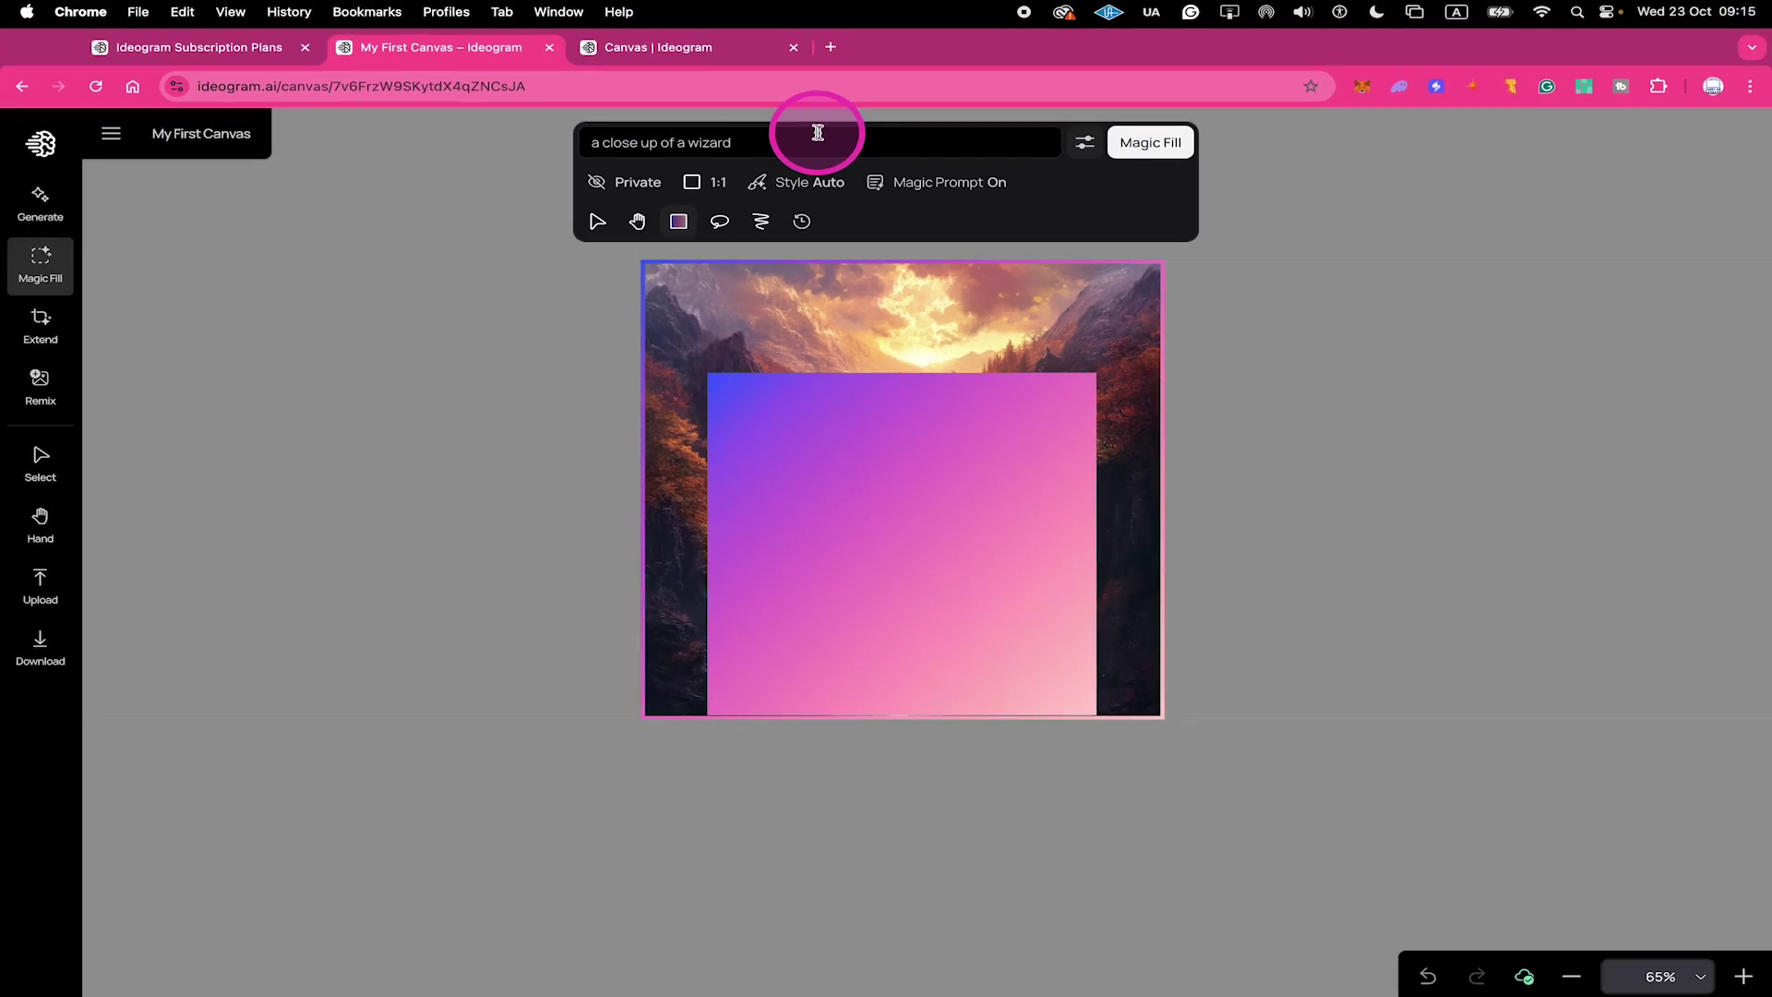
left_click(1161, 142)
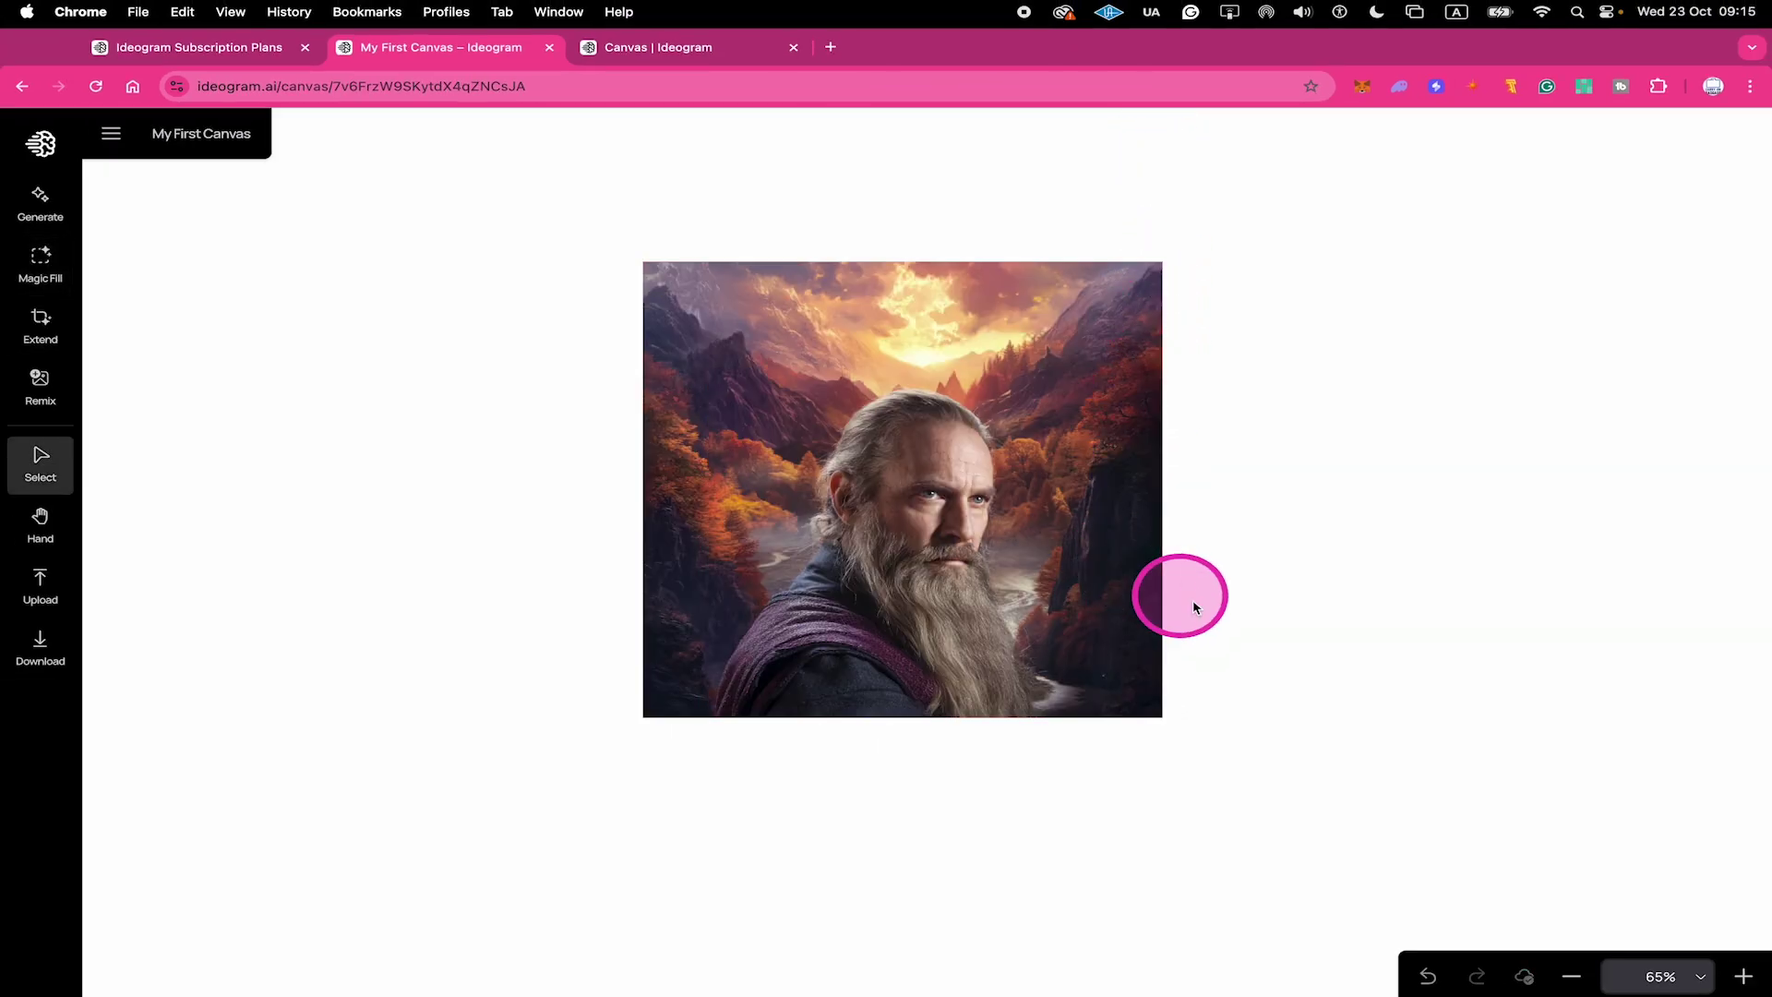
Step: Browse back through the wizard results, then return to the white-bearded wizard at 4/4
left_click(923, 482)
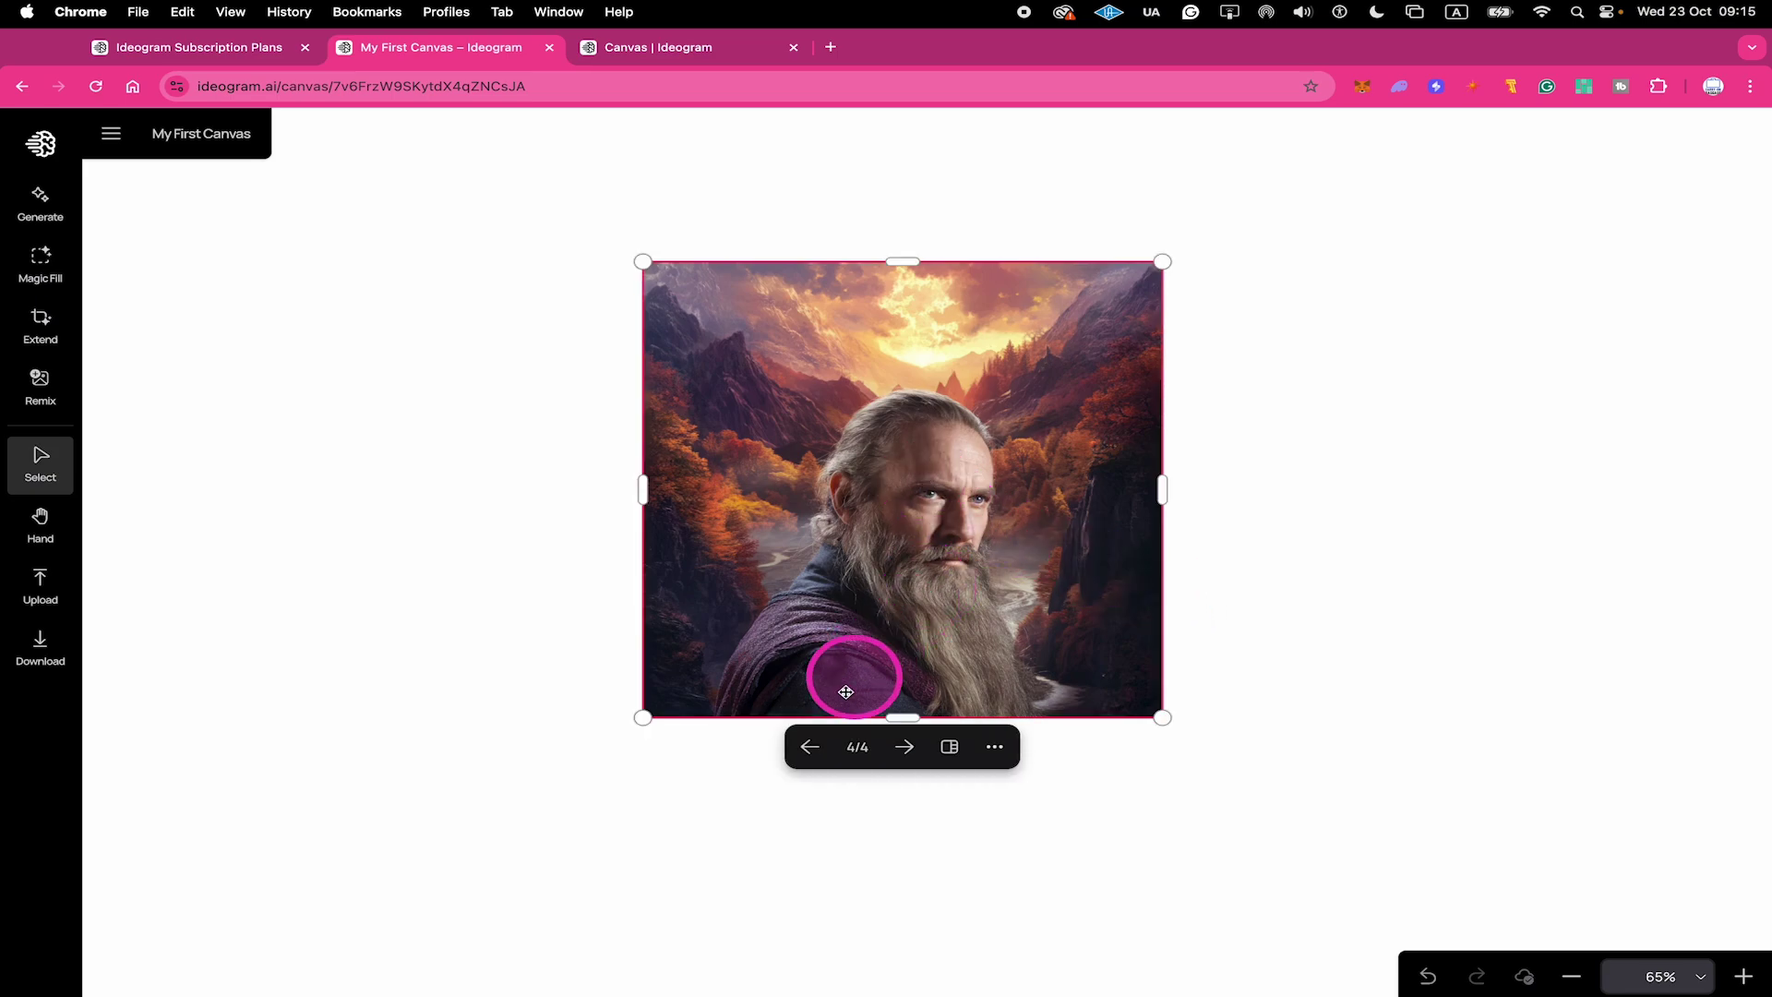
left_click(809, 748)
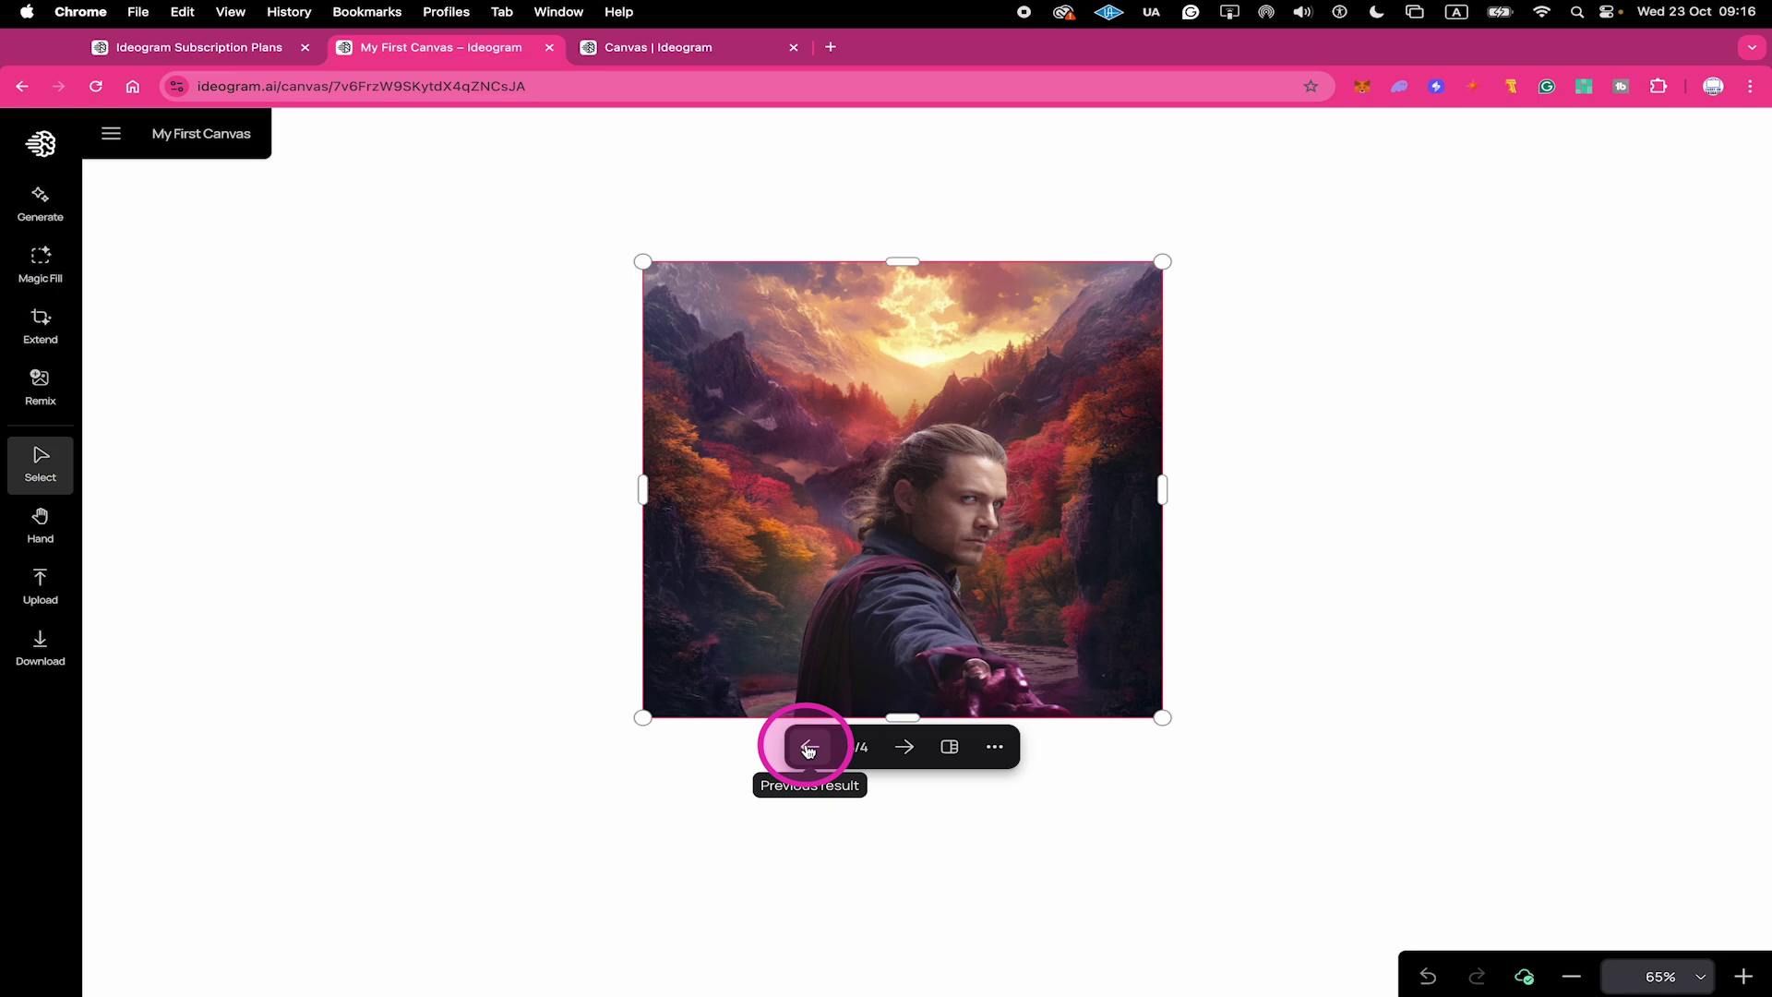
left_click(809, 748)
left_click(809, 748)
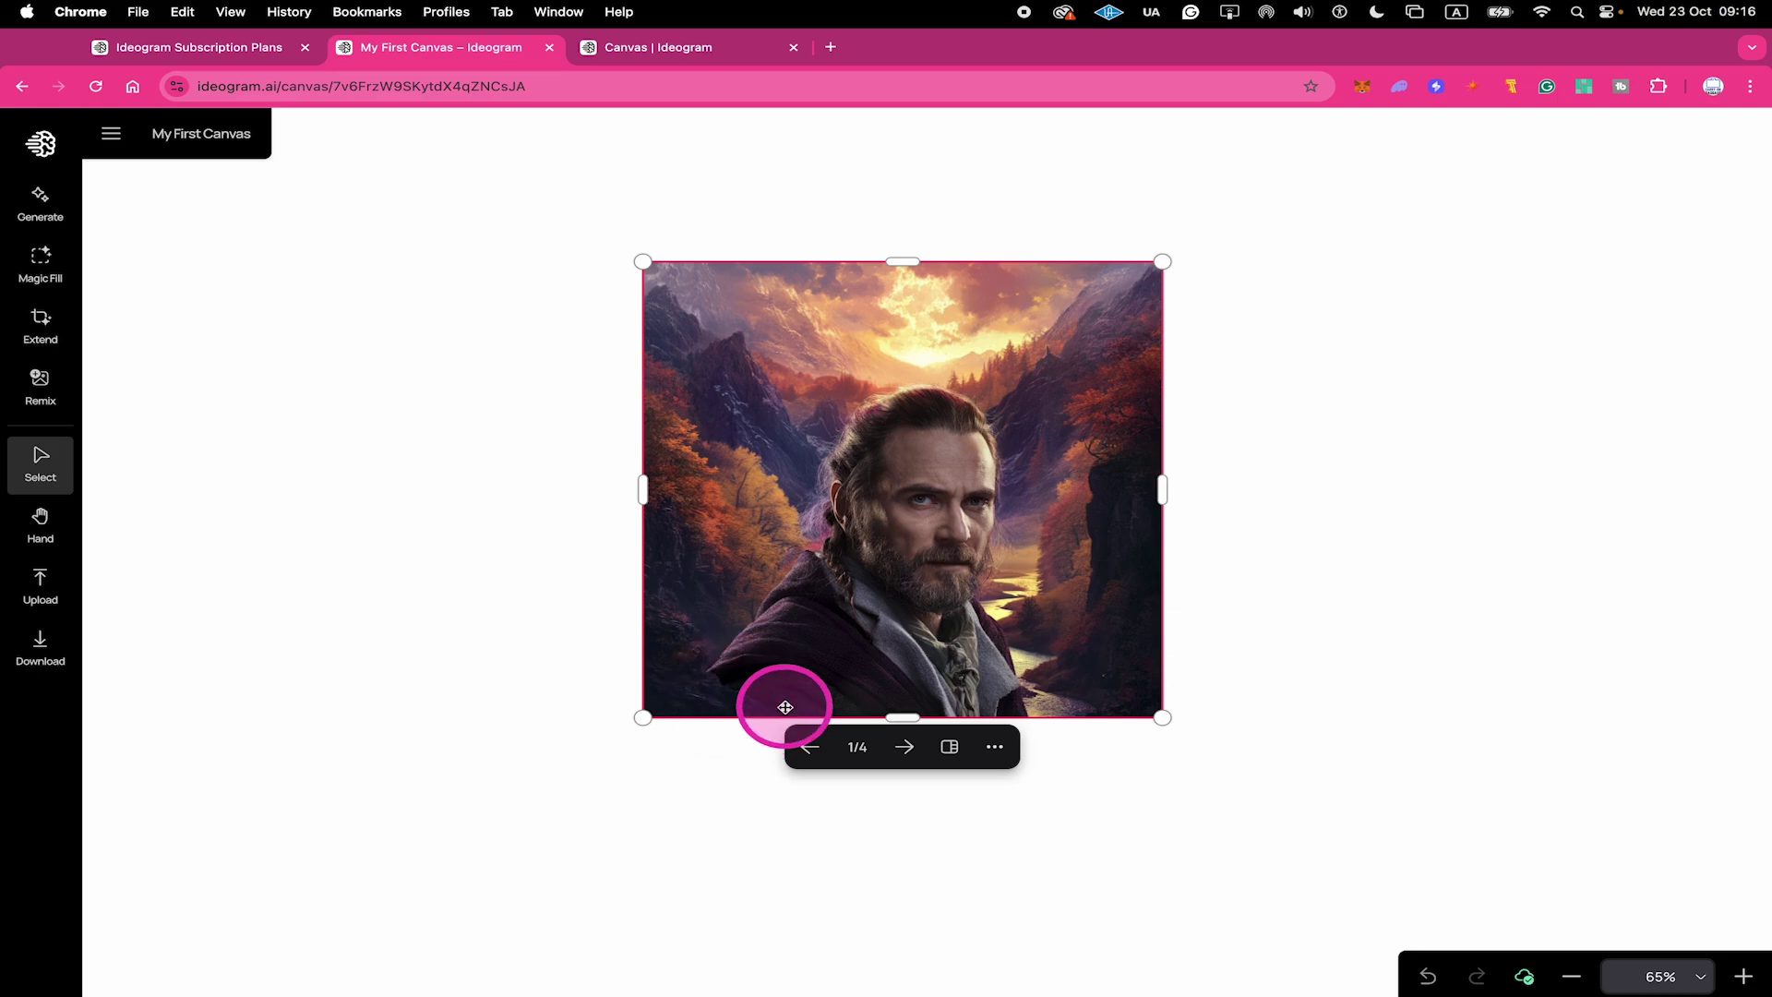
left_click(810, 746)
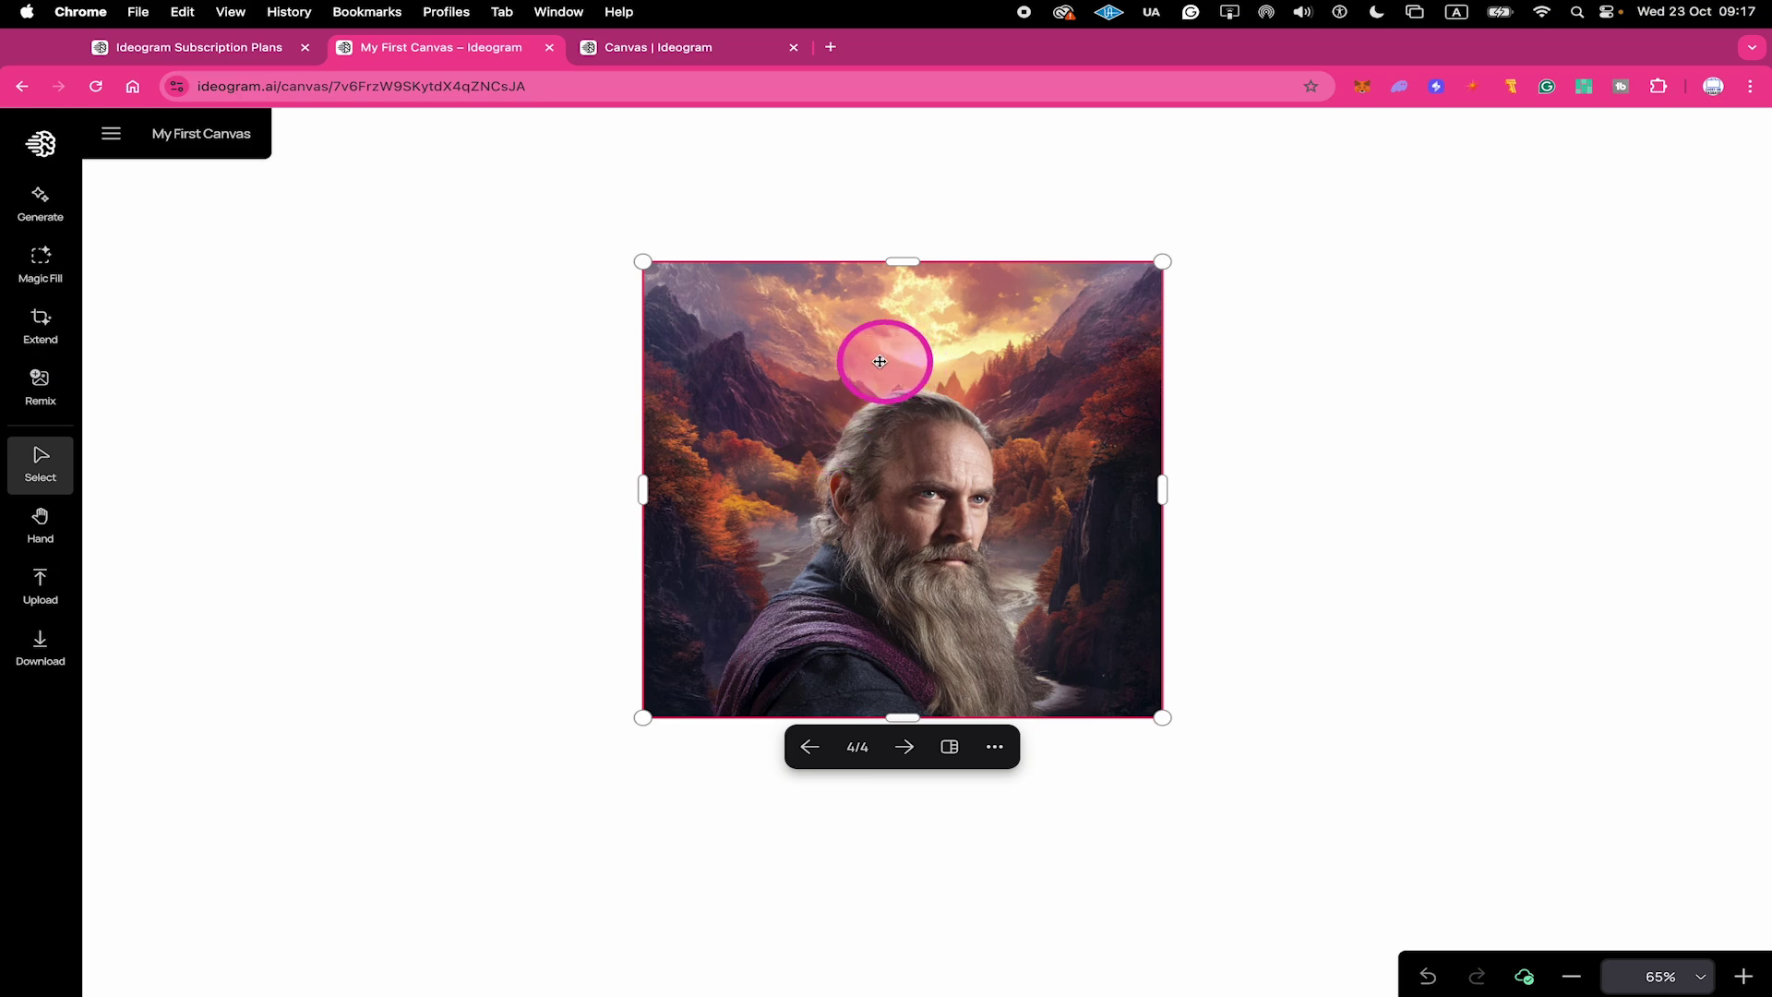
Step: Magic Fill a rectangle across the top sky with the prompt 'add the text "The Wizard"'
left_click(40, 264)
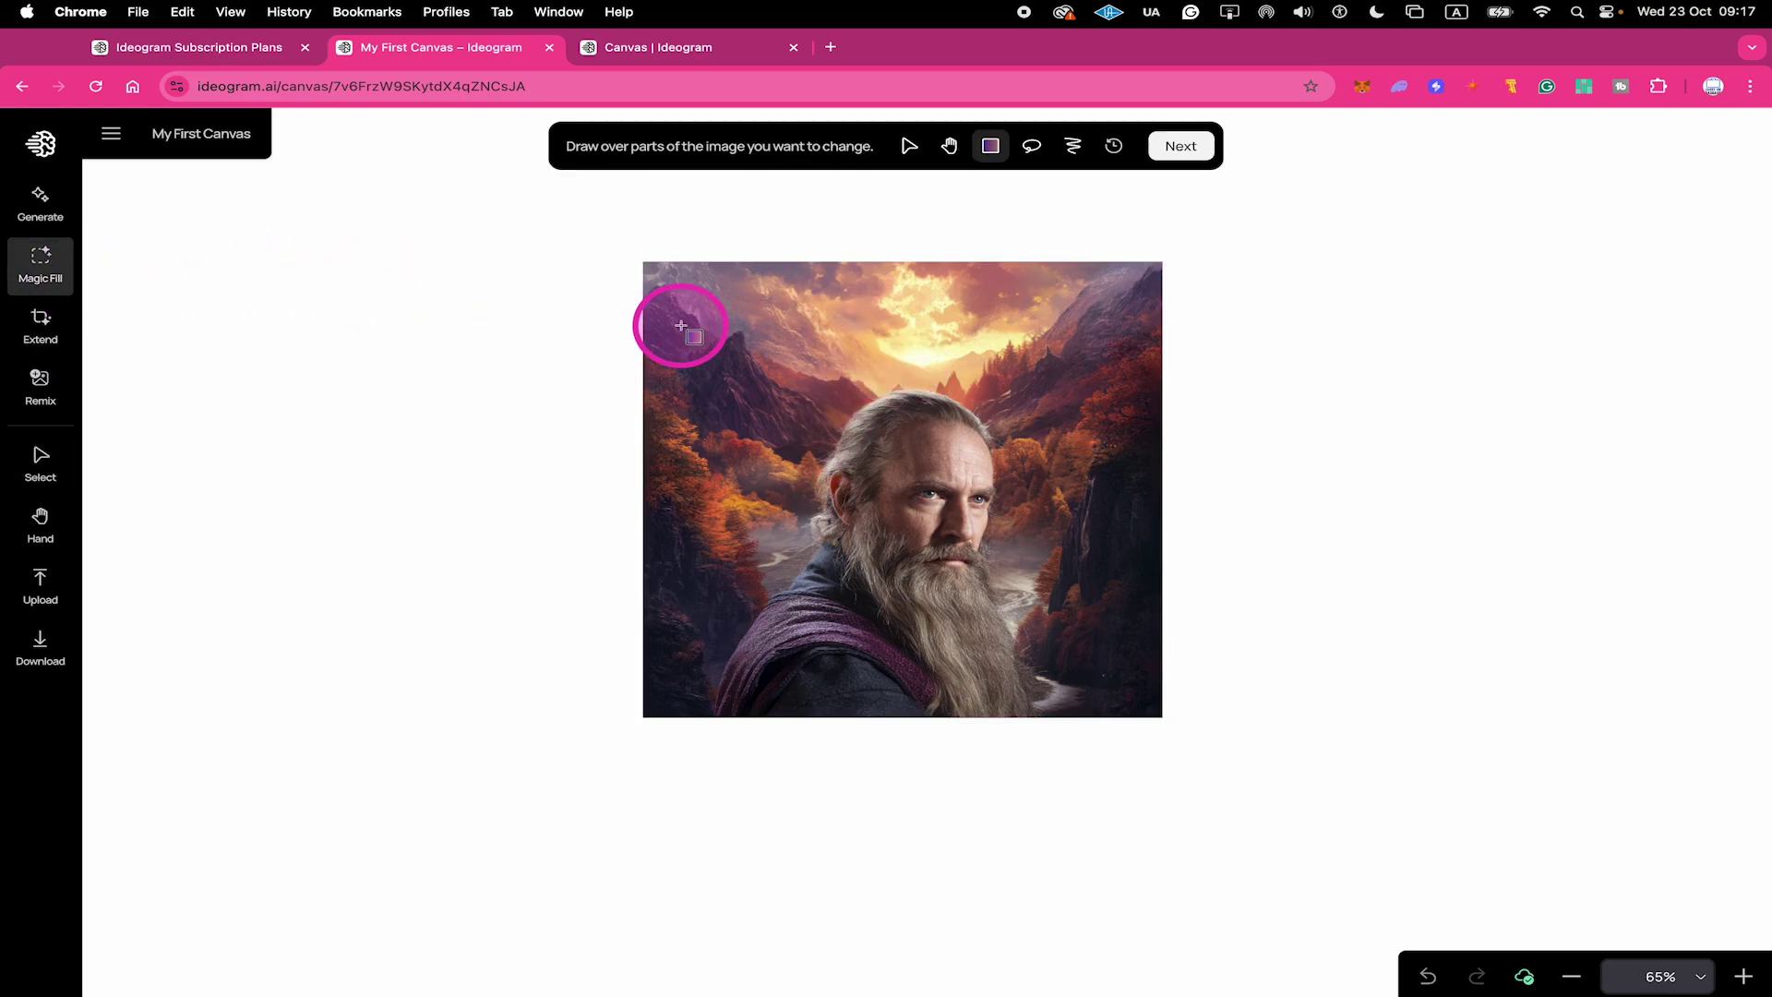
left_click(1181, 146)
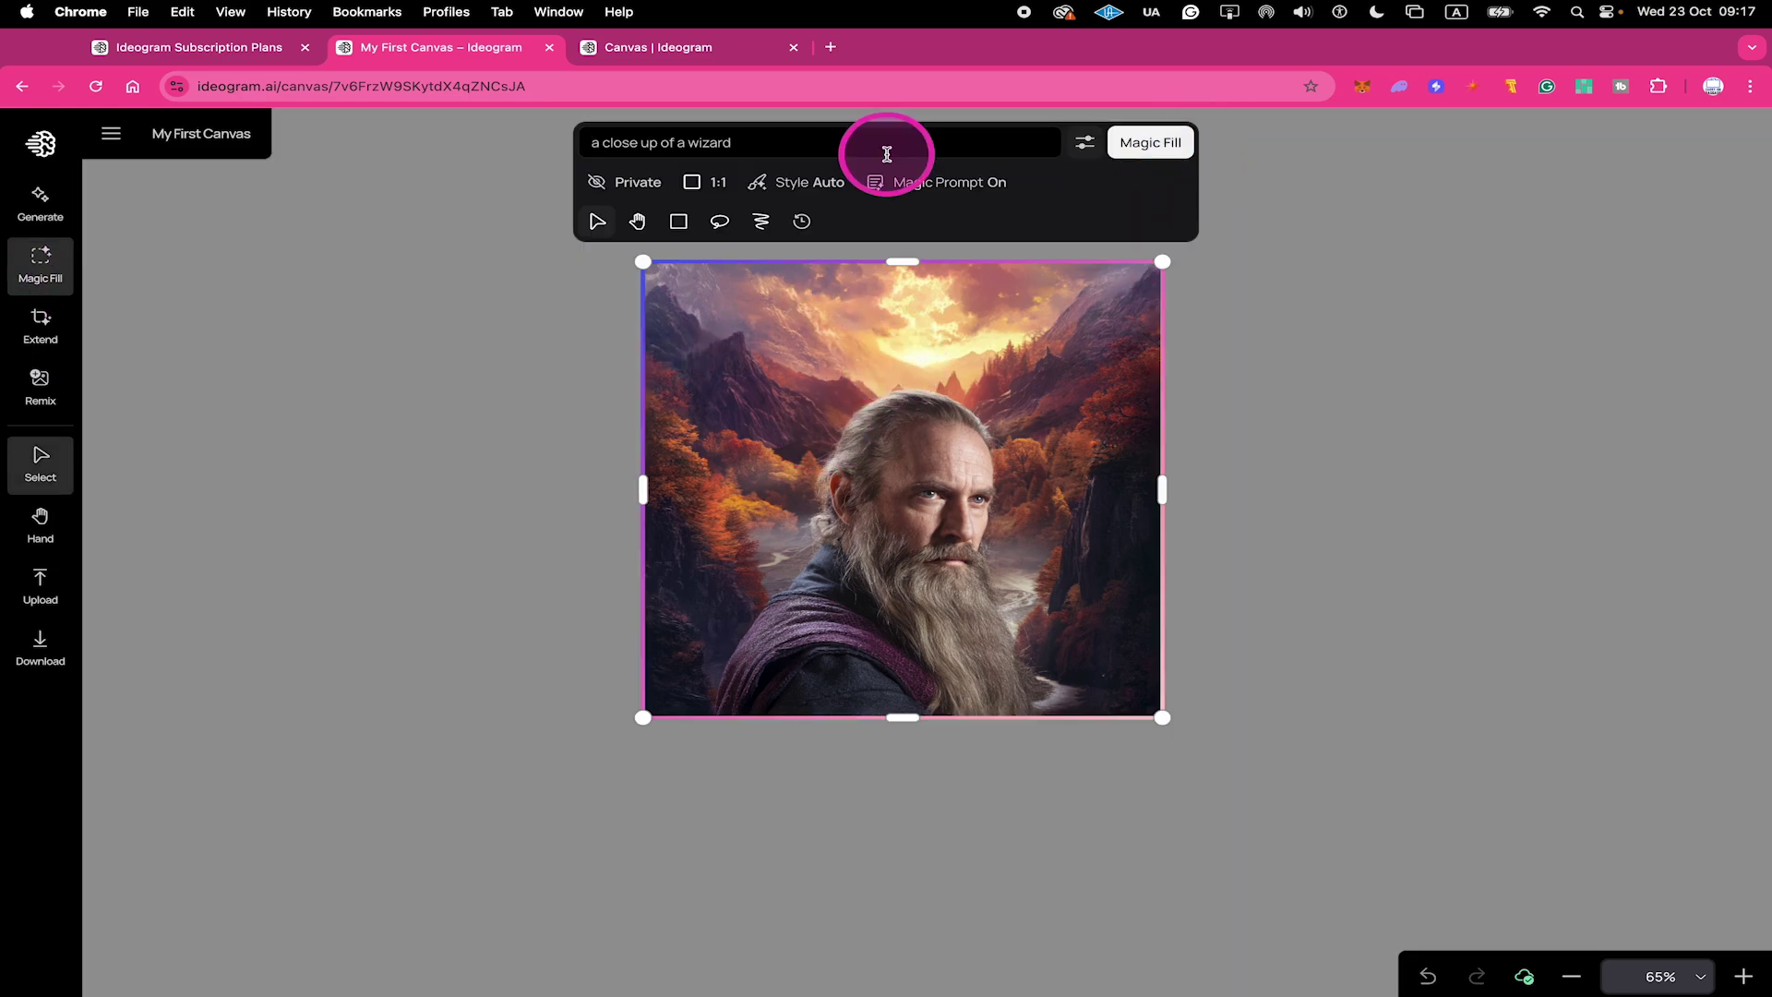
left_click(678, 222)
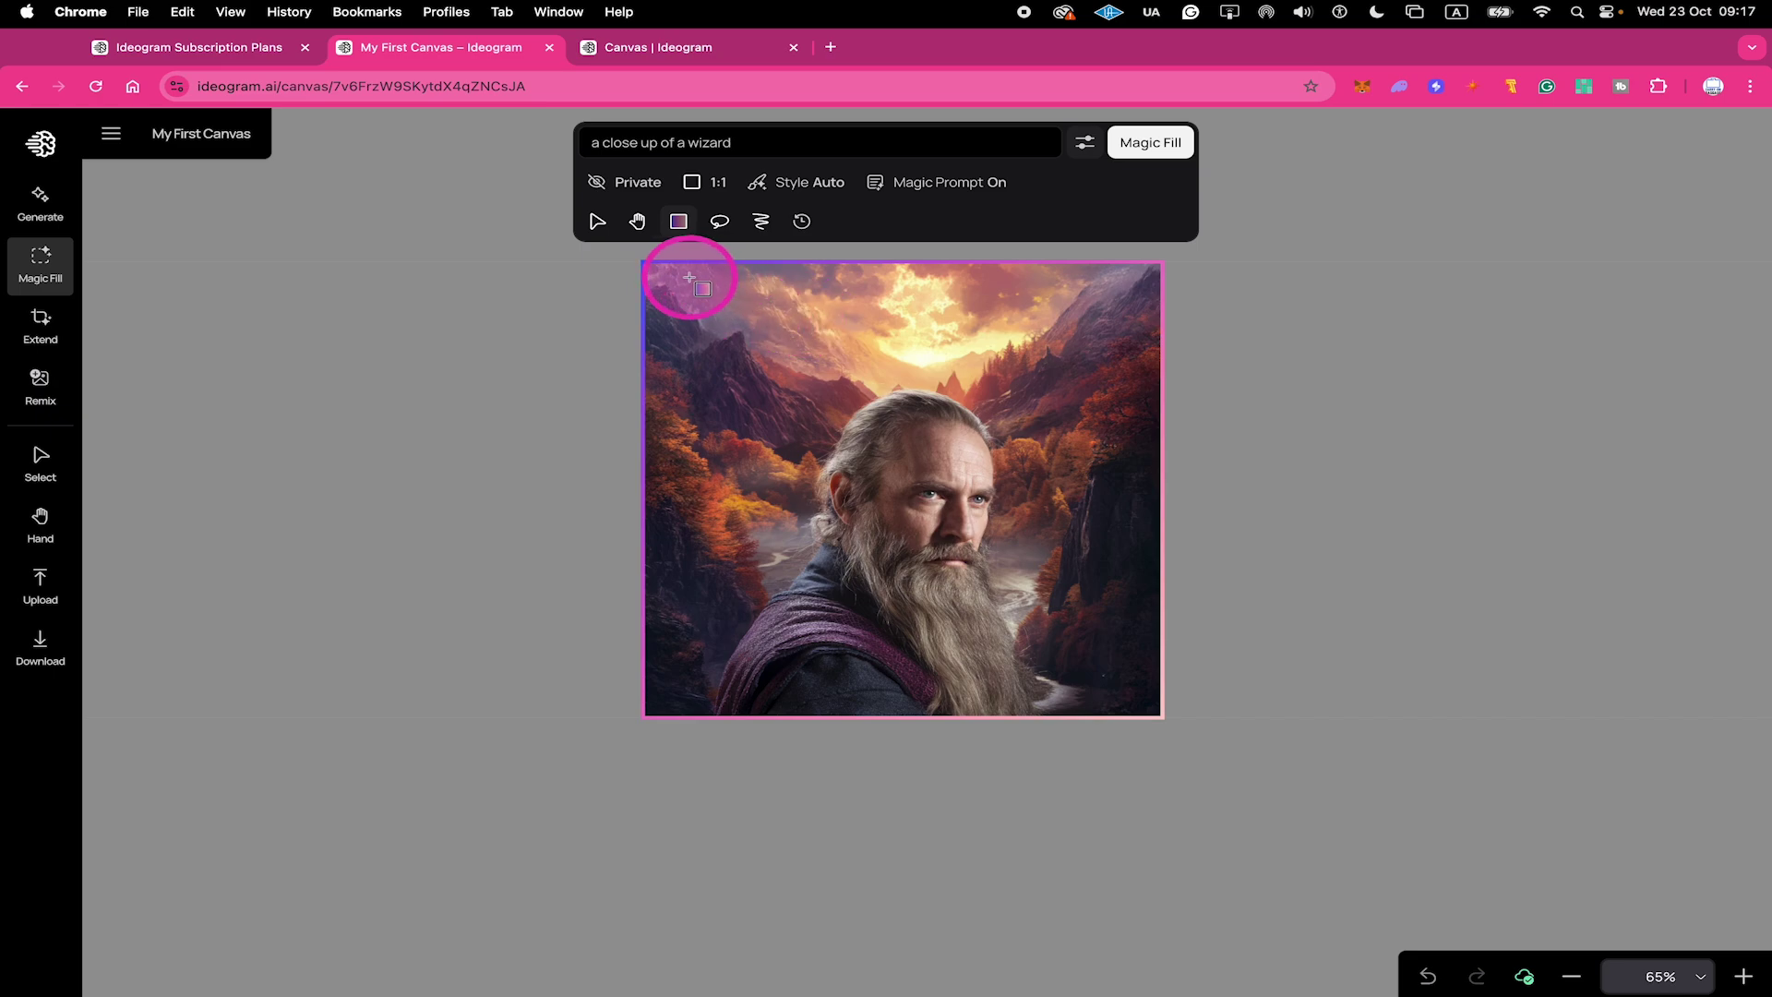
left_click_drag(689, 277, 1127, 379)
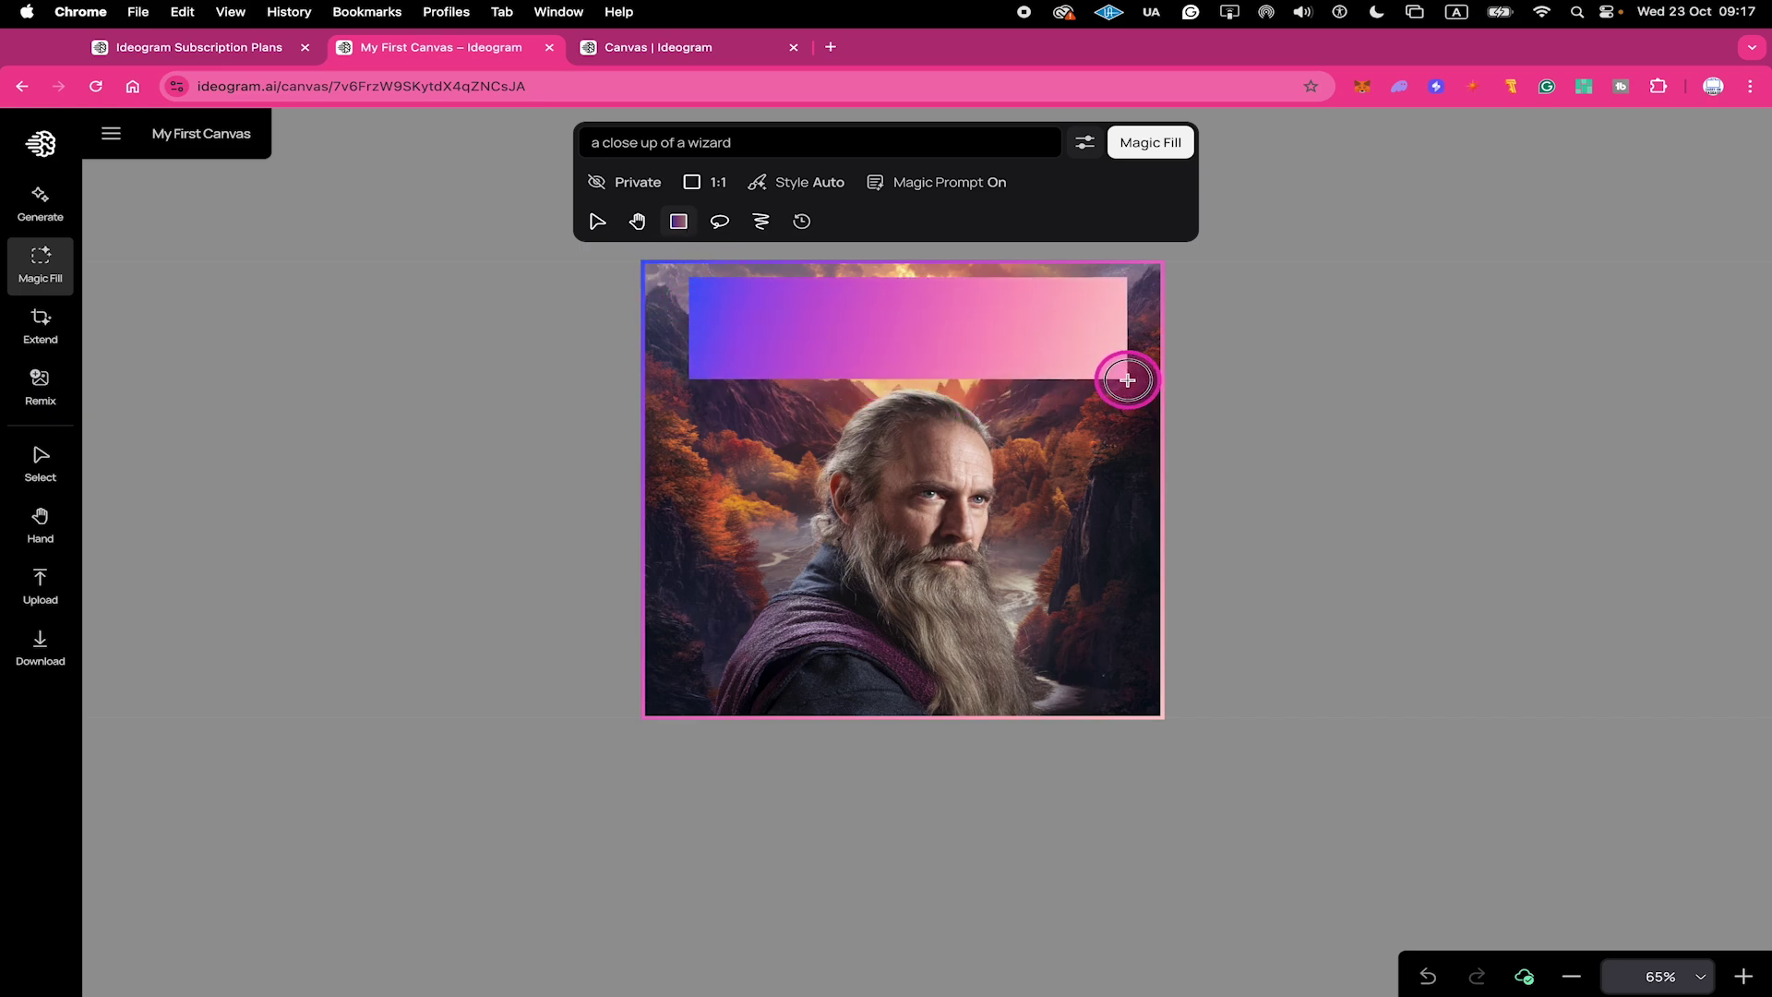
triple_click(794, 137)
type("add the text \"The Wizard\"")
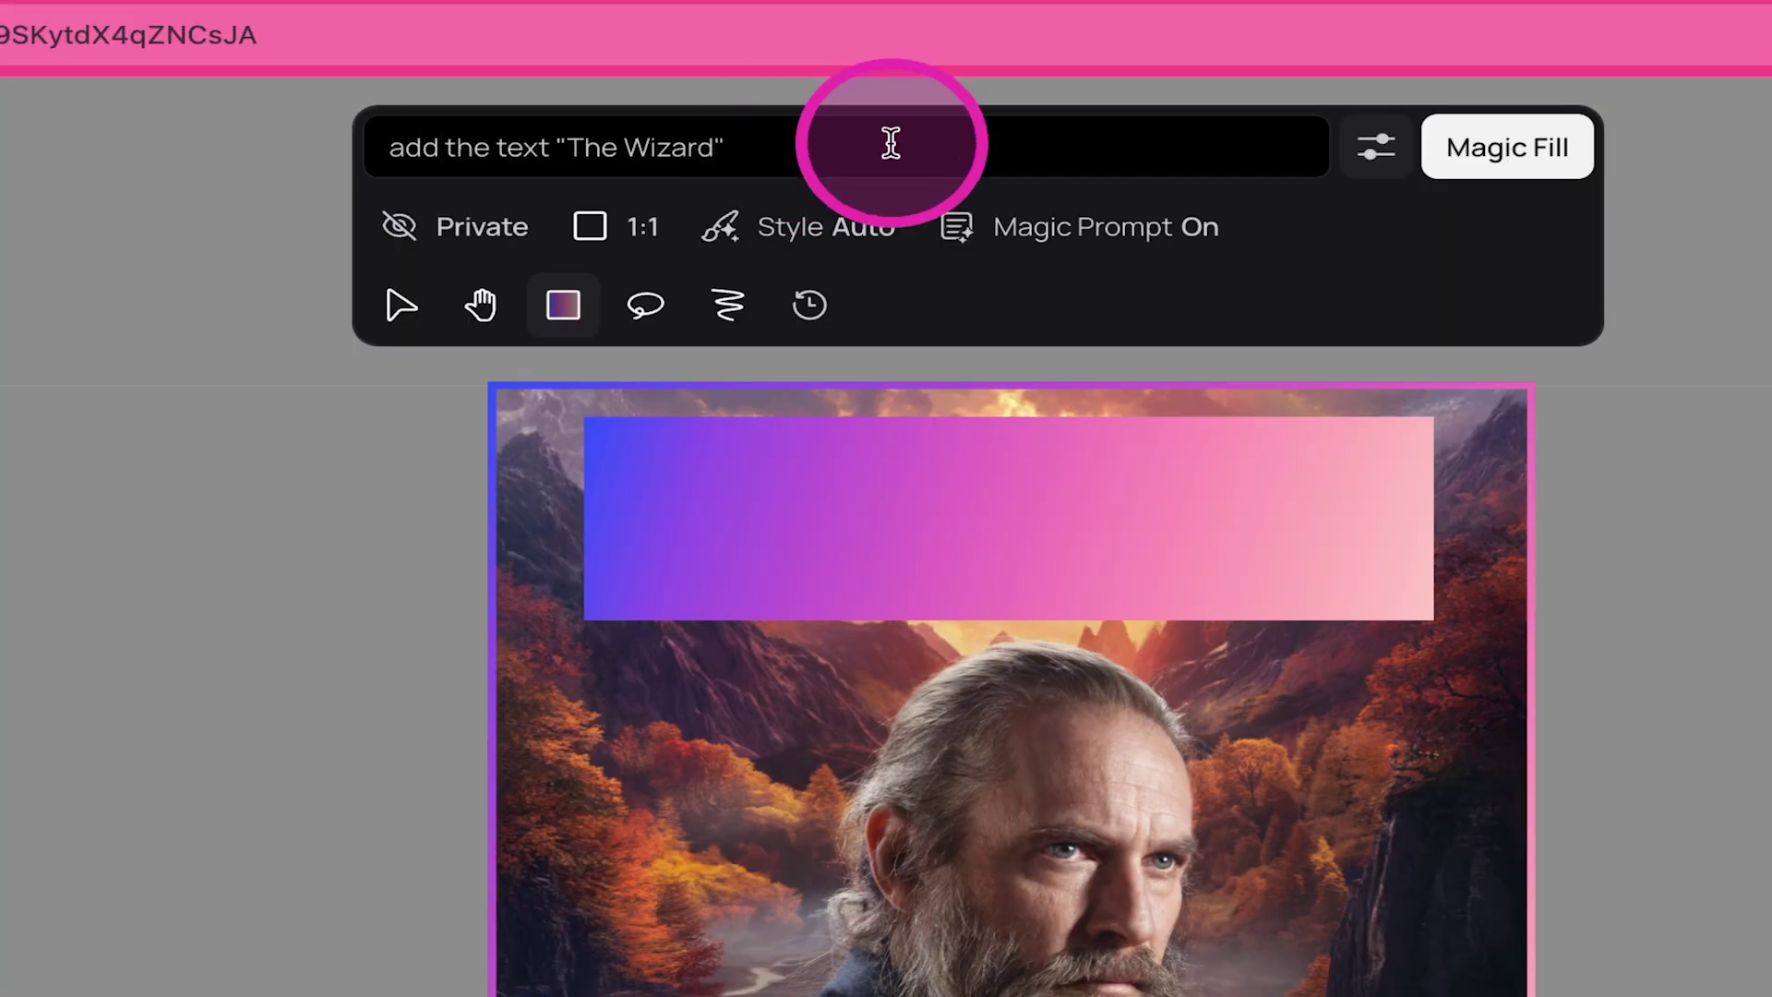
left_click(1483, 153)
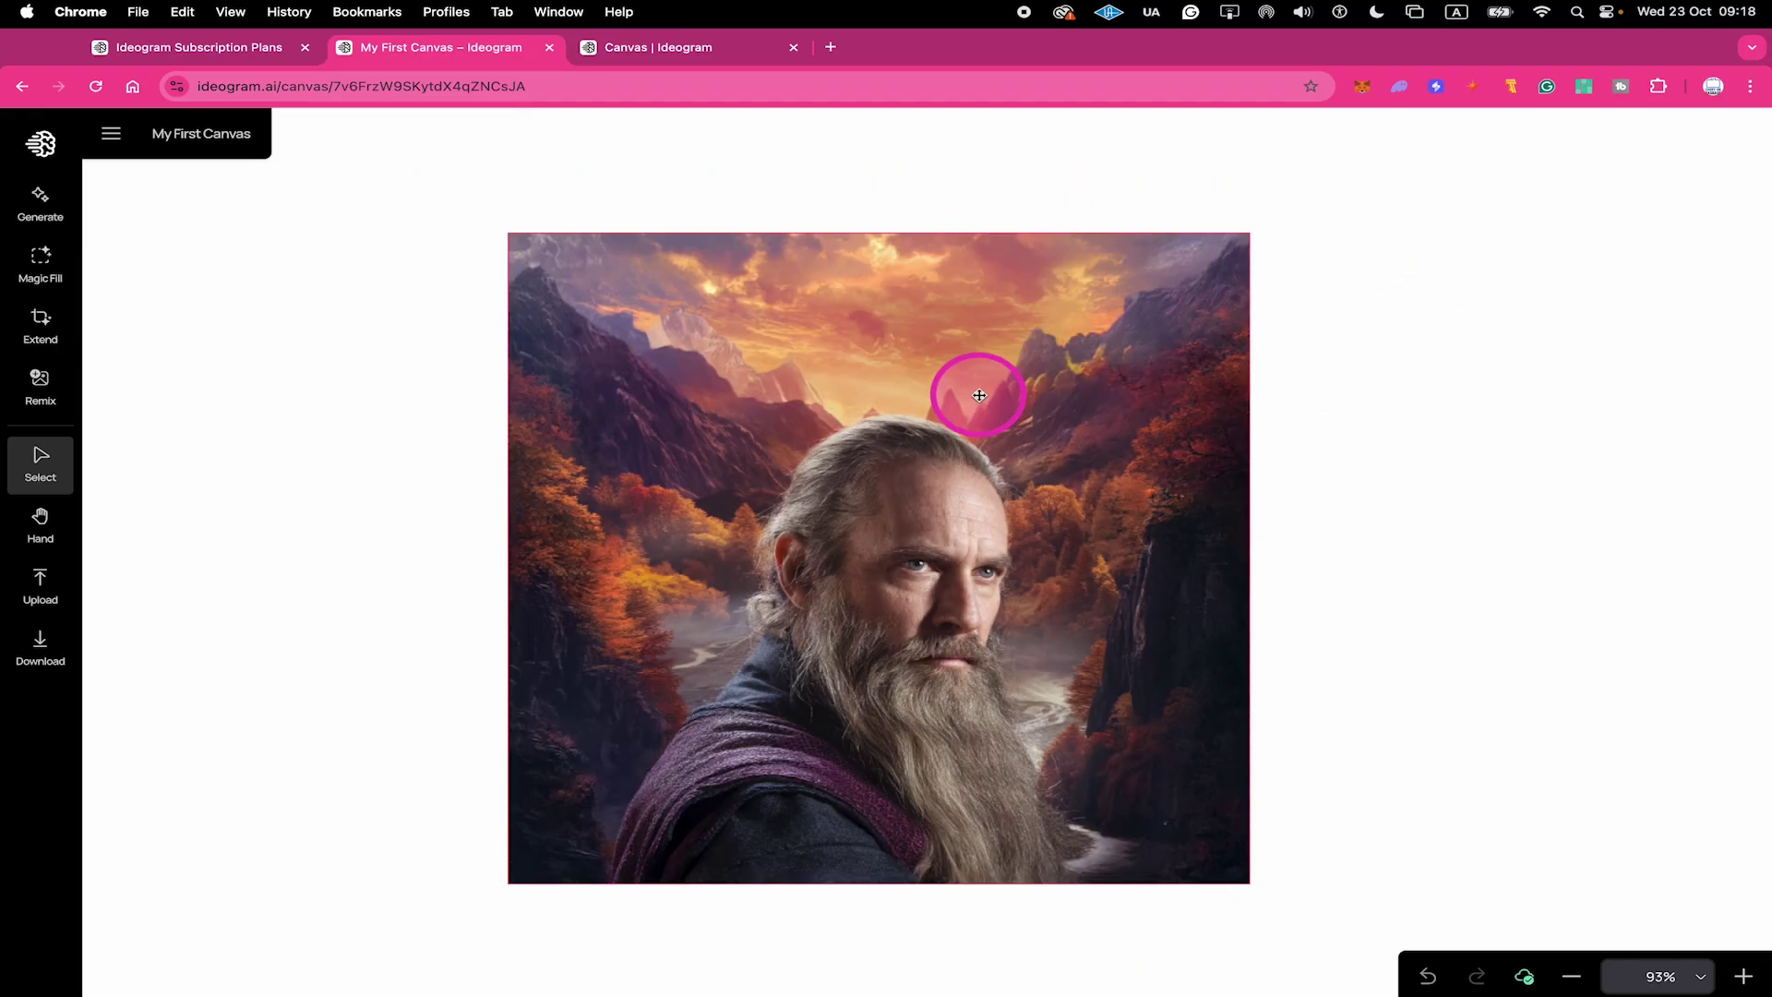
left_click(981, 397)
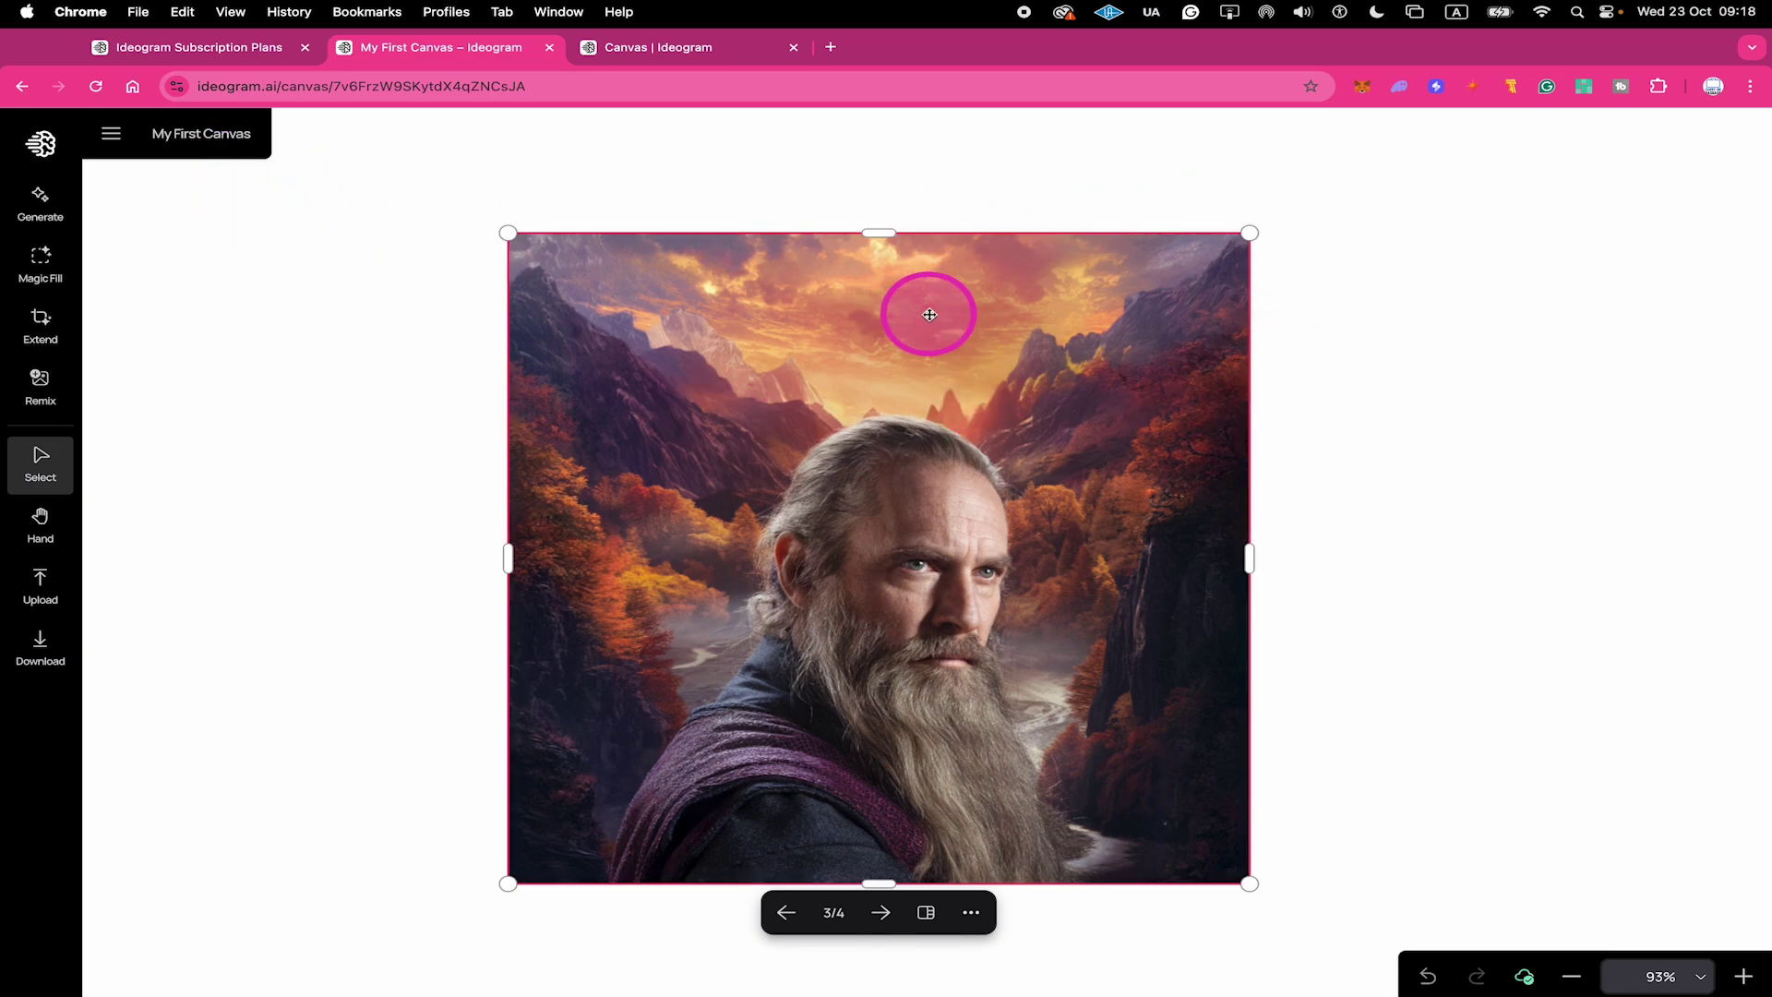
Step: Review the four sky-fill variations, ending on the fourth
left_click(787, 912)
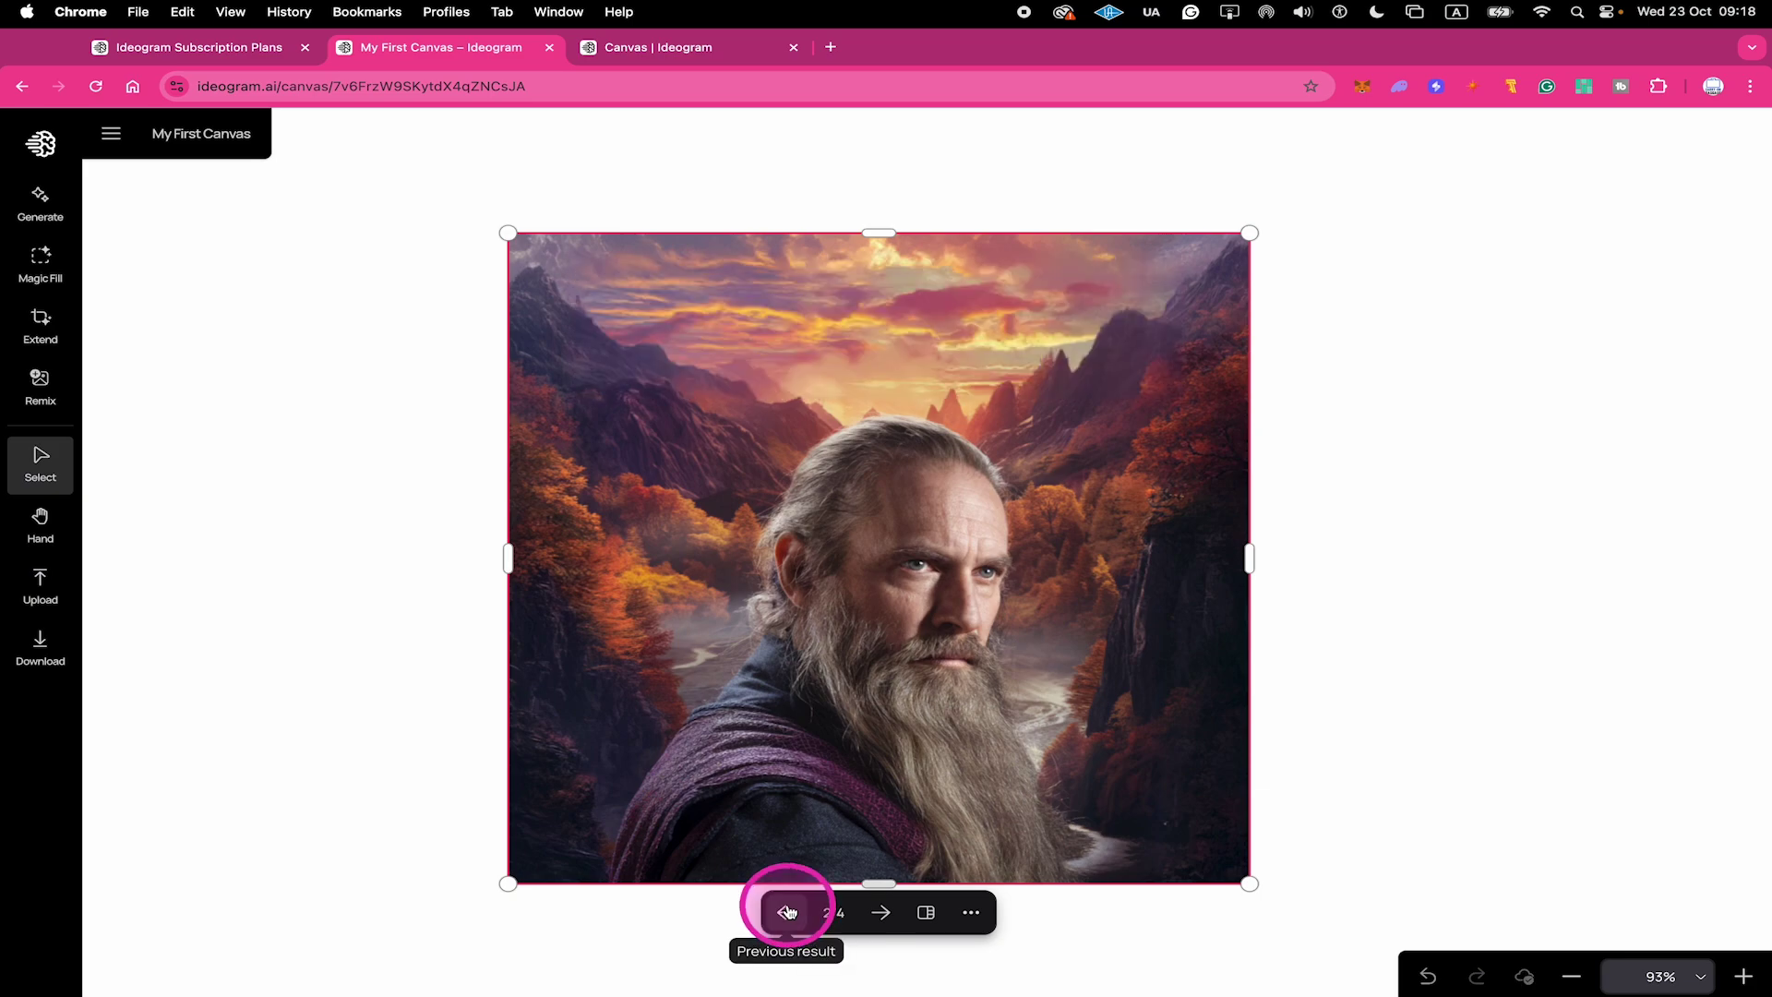
left_click(787, 912)
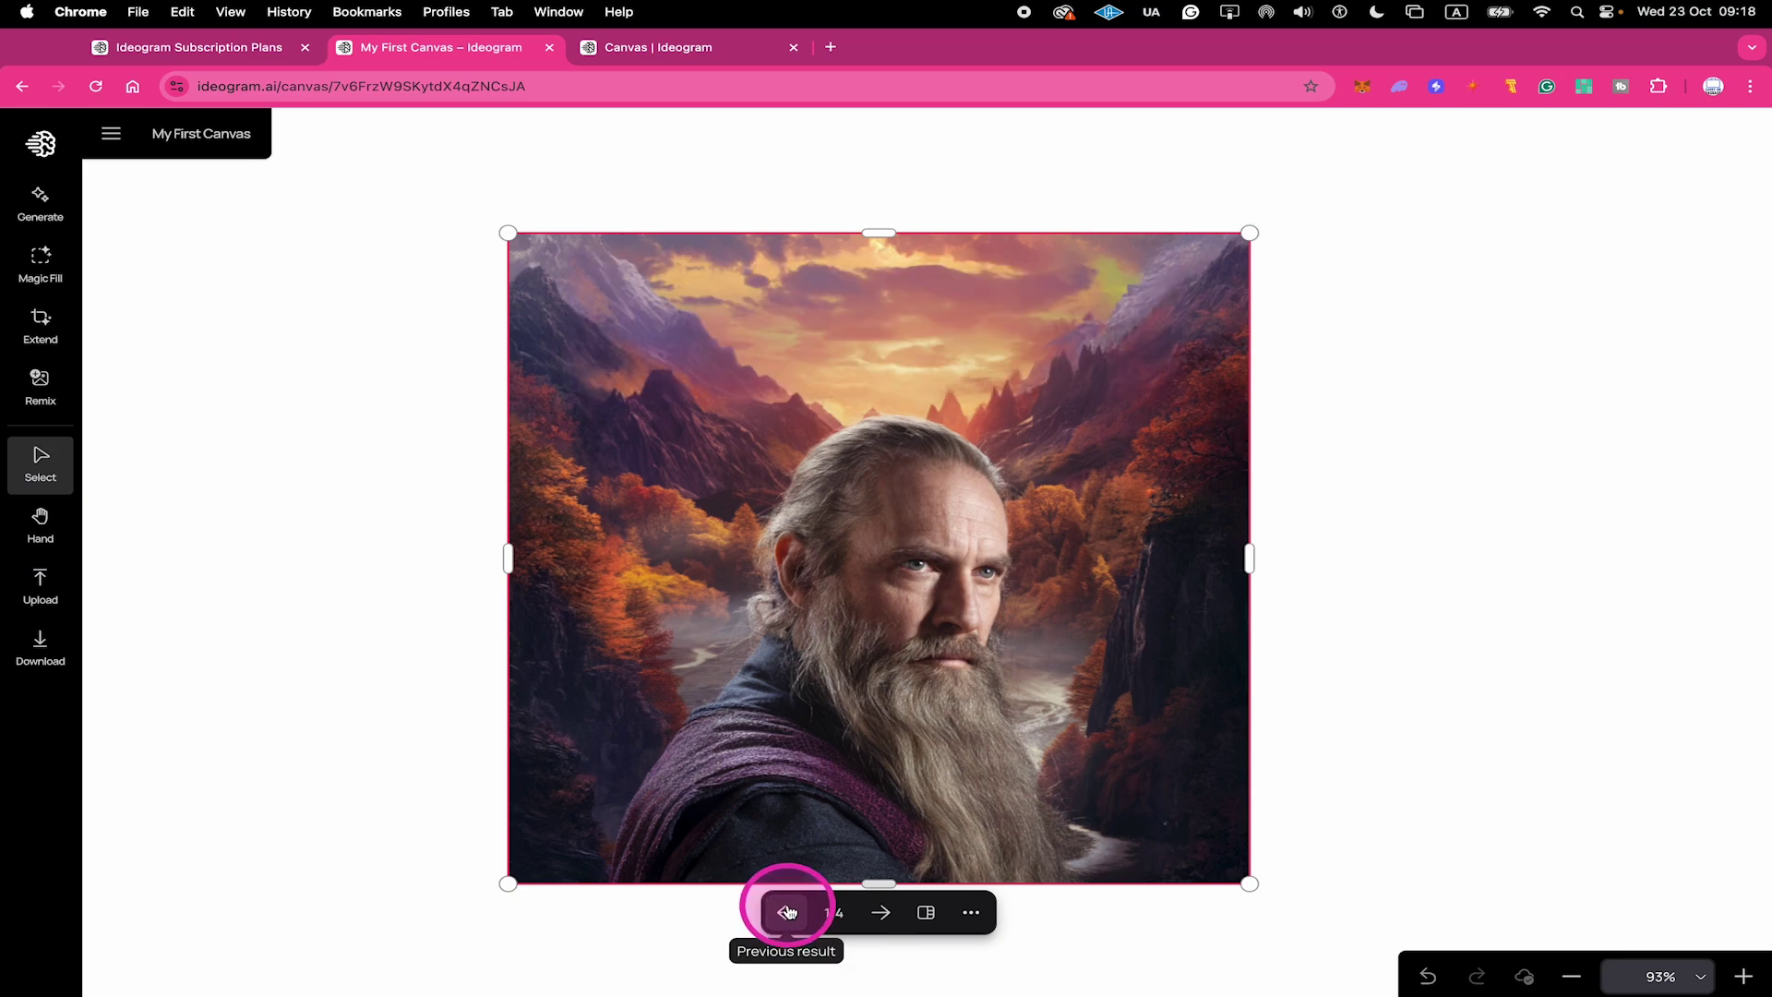
left_click(870, 915)
left_click(871, 915)
left_click(870, 914)
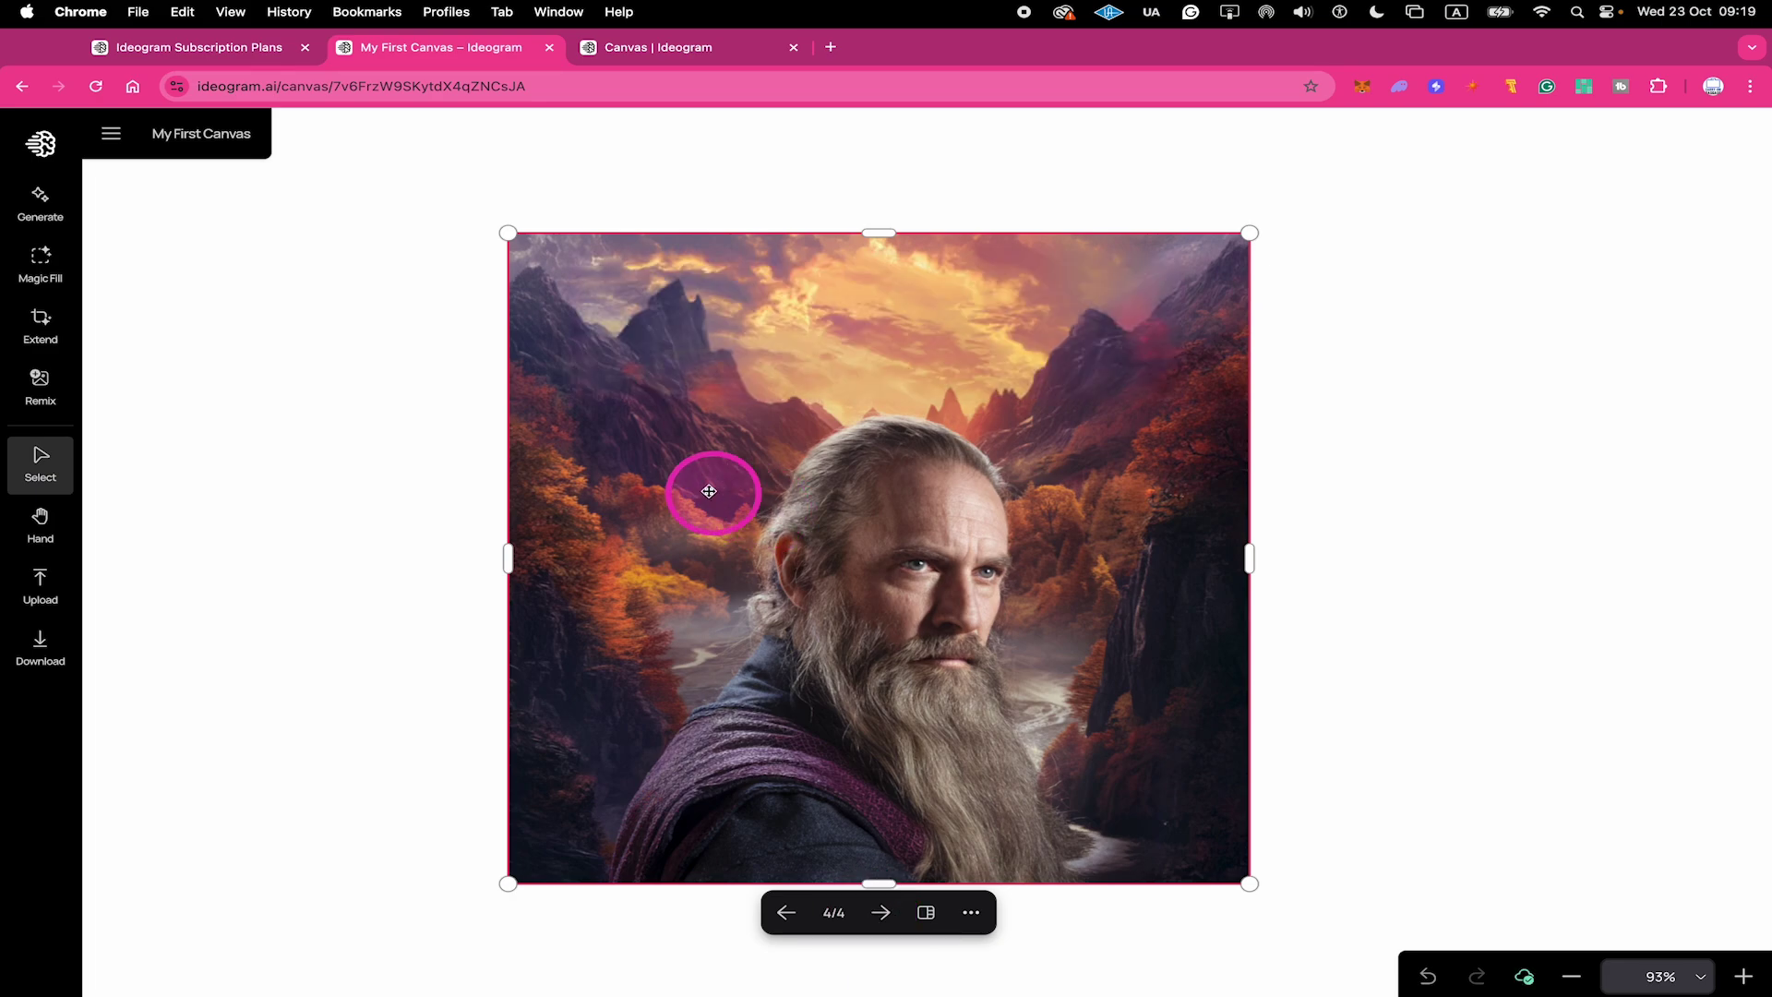
Step: Reword the fill prompt's opening to a capital T, rerun Magic Fill, and browse back to result one
left_click(62, 260)
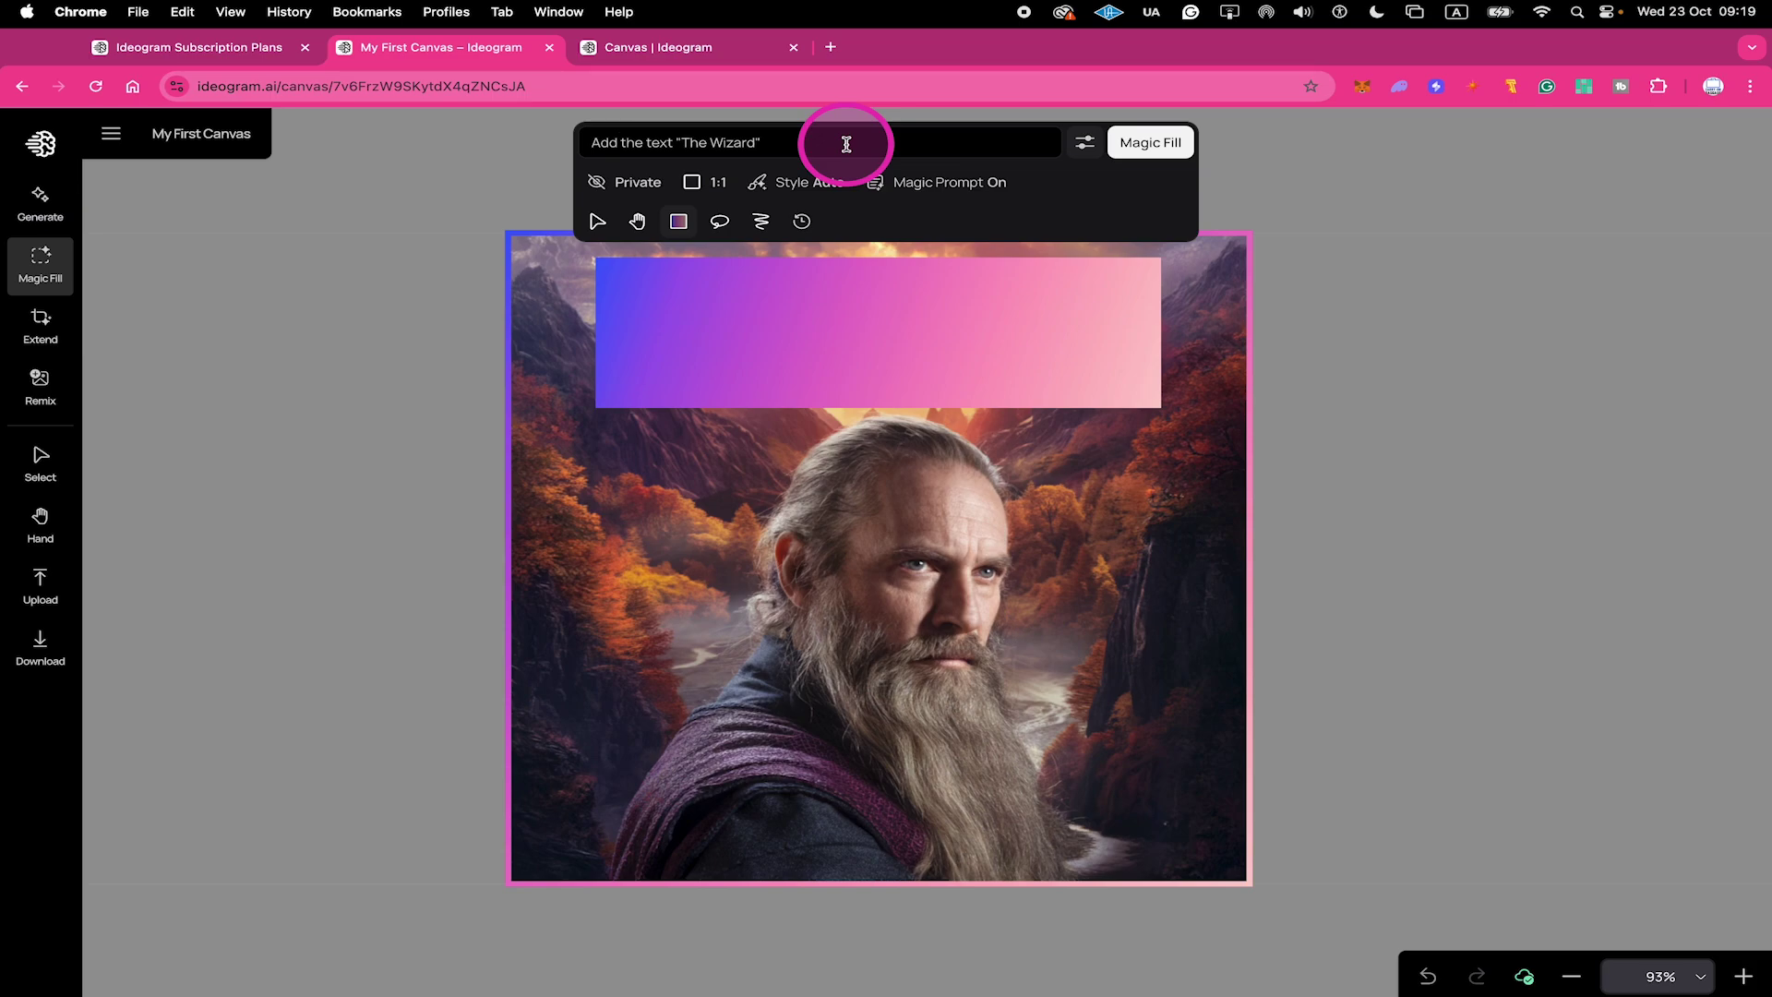
key("BackSpace")
key("BackSpace")
key("BackSpace")
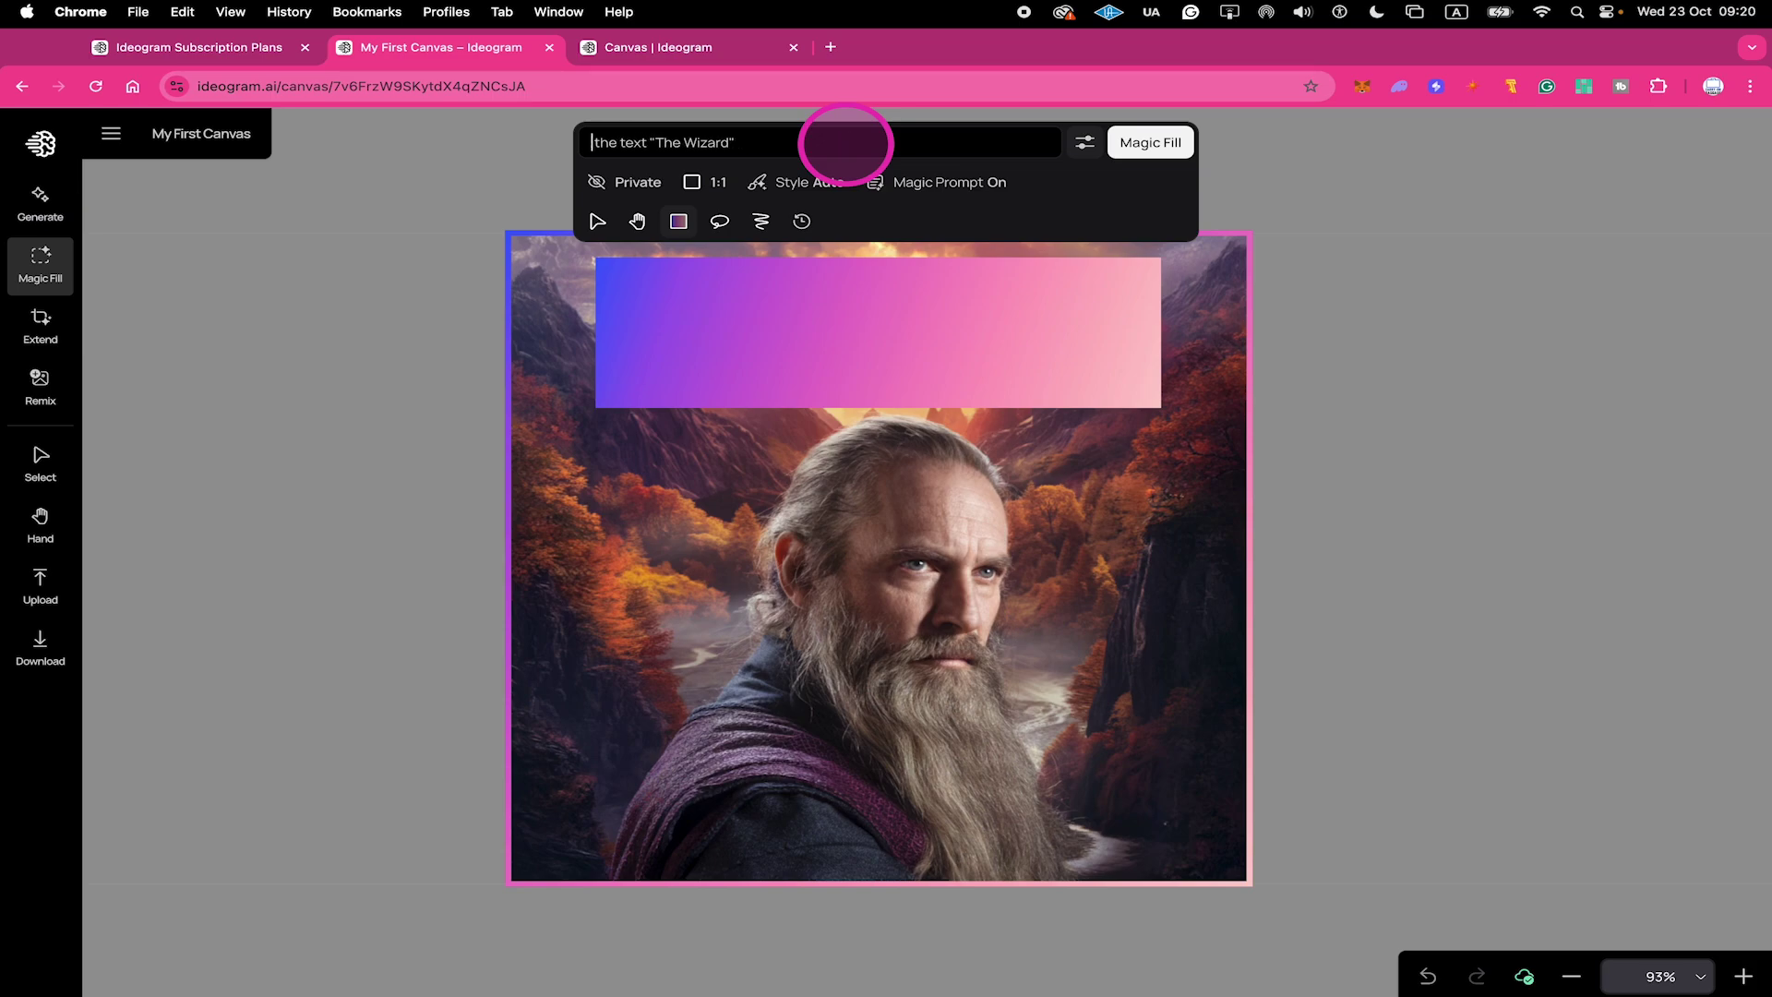
key("Delete")
type("T")
left_click(1147, 147)
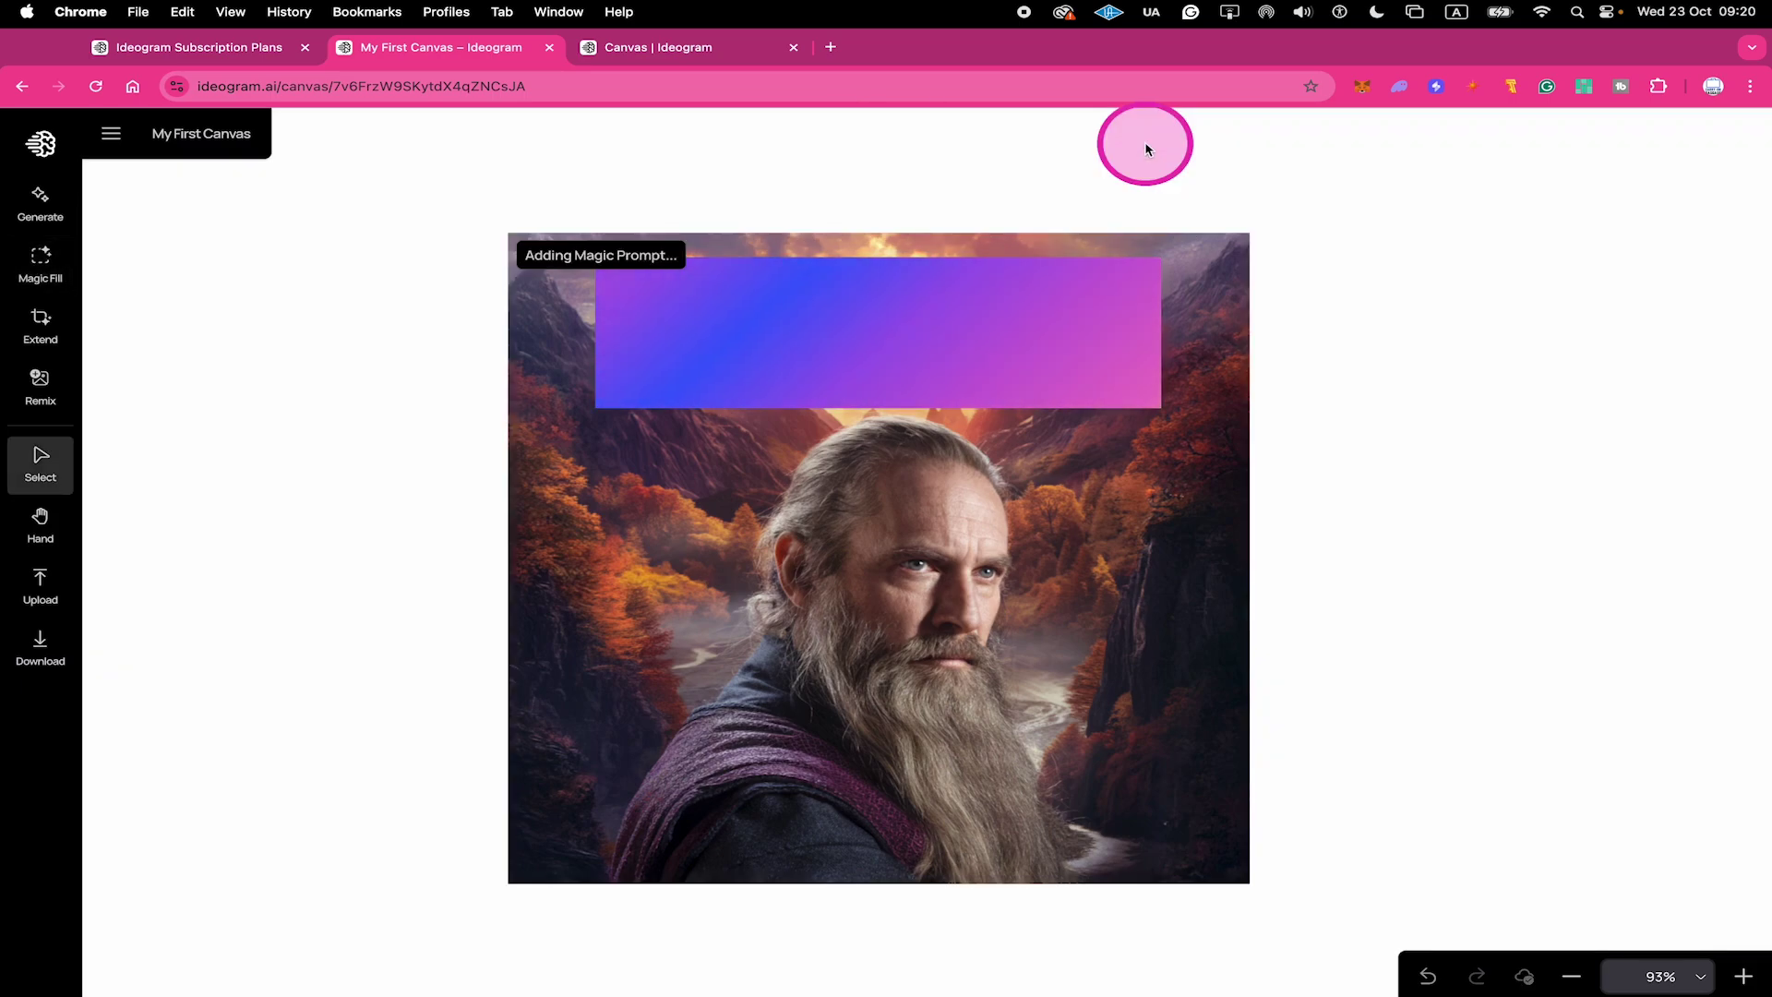
left_click(917, 337)
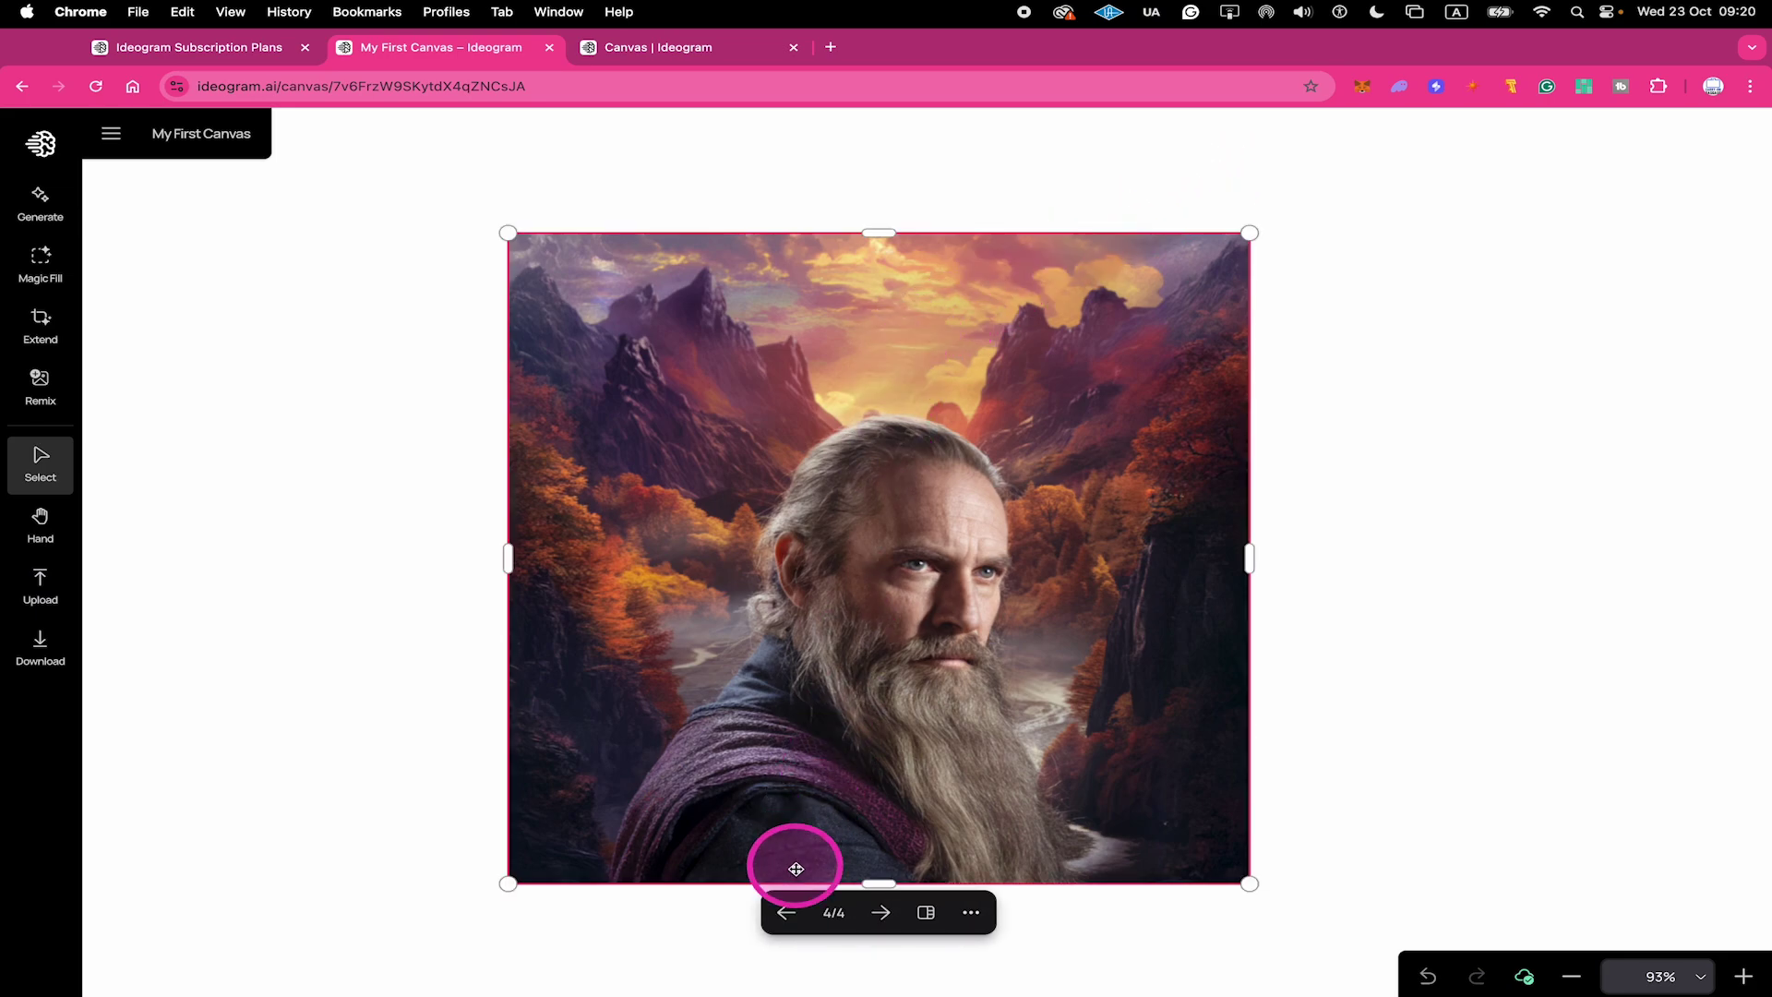
left_click(794, 915)
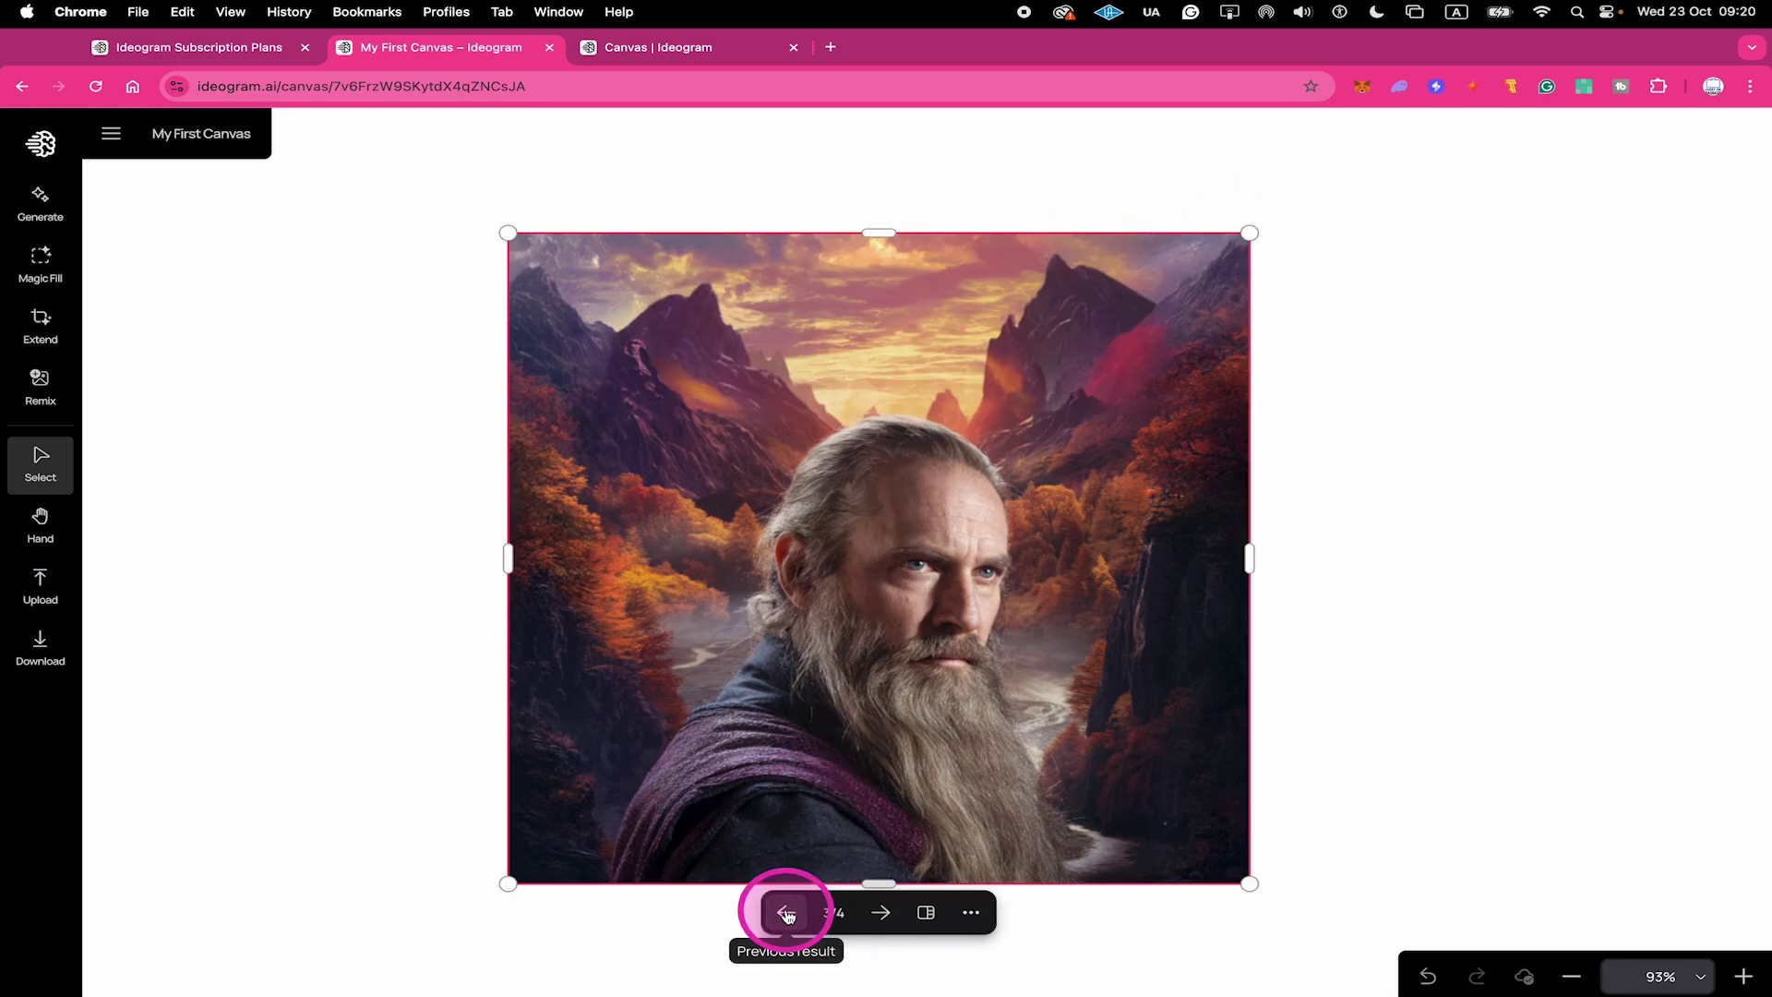
left_click(787, 914)
left_click(788, 915)
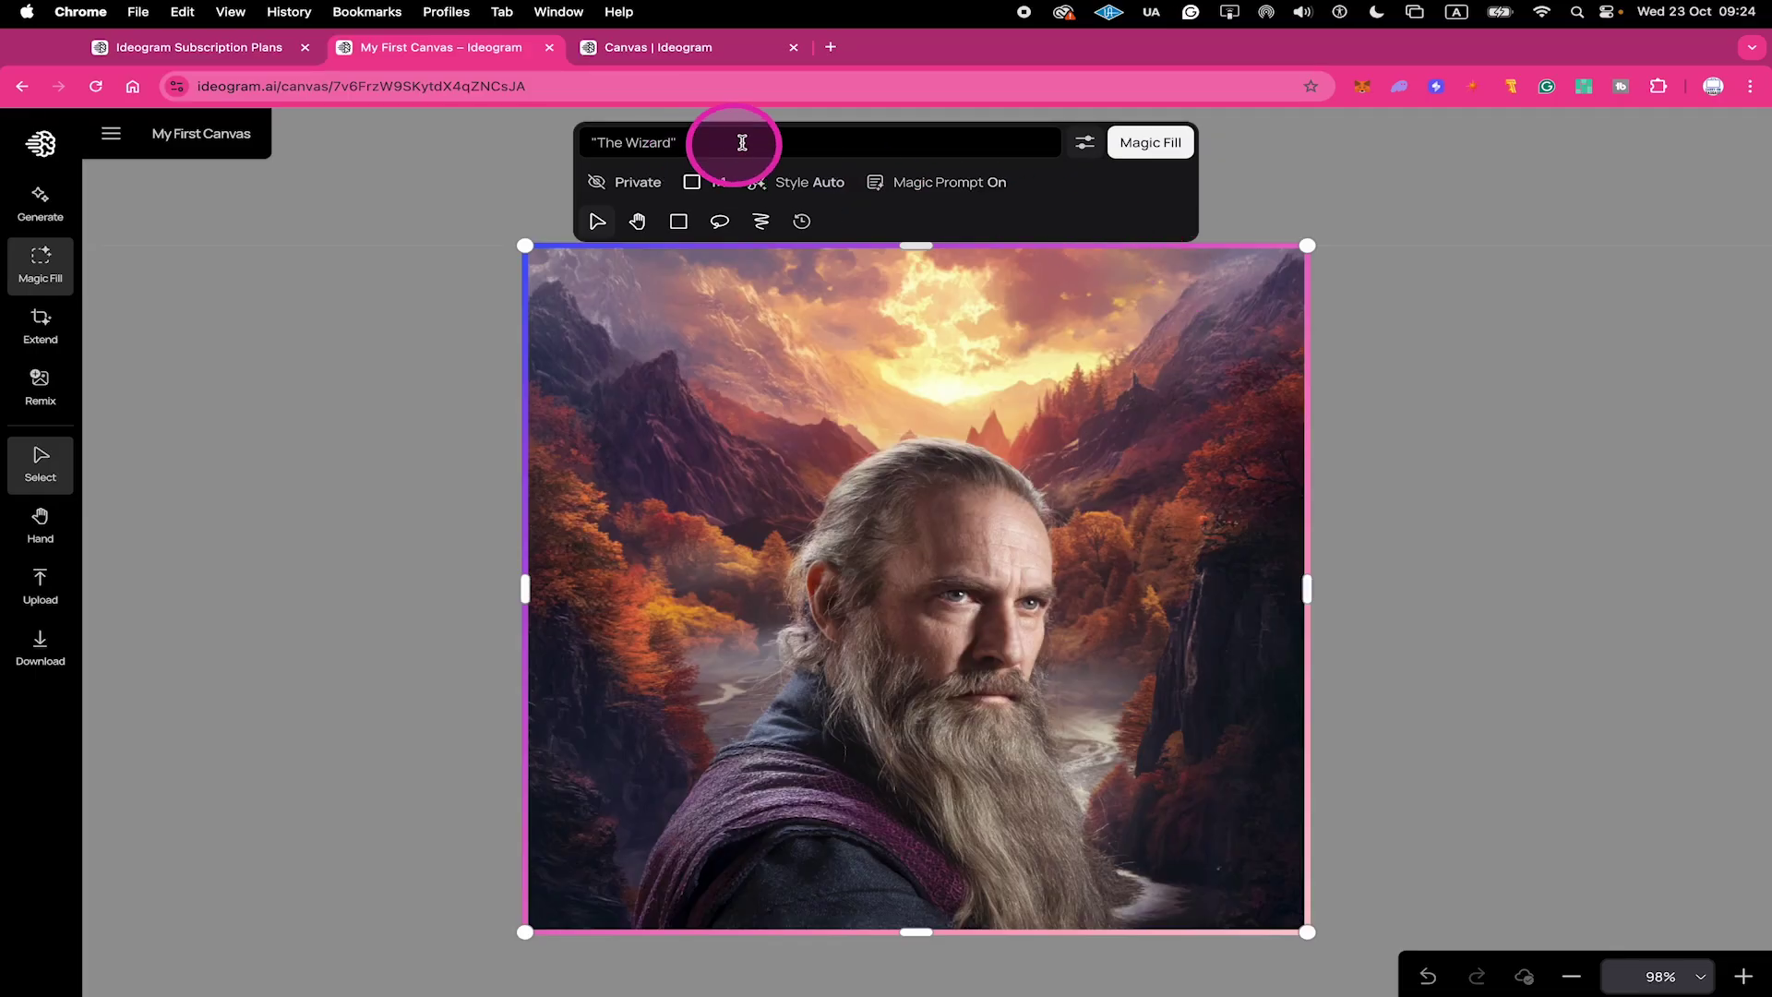
Step: Mark a wider rectangle over the top of the image and view earlier variations
left_click(678, 220)
left_click_drag(556, 264, 1254, 419)
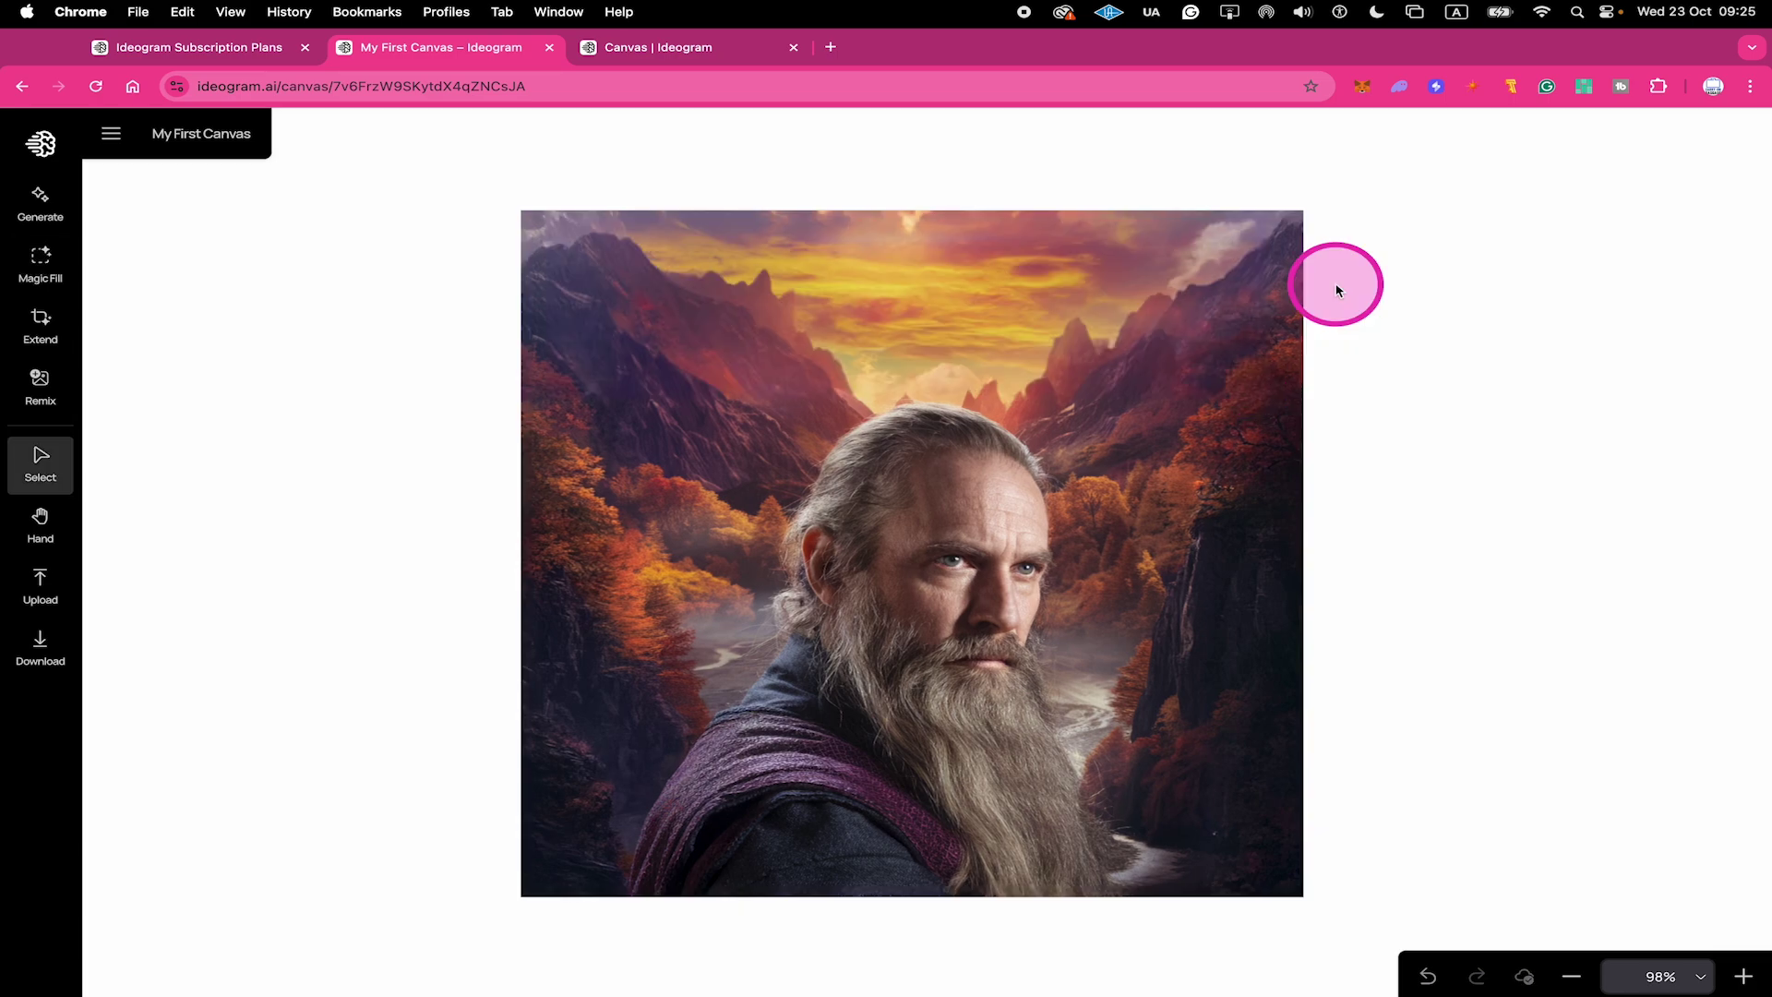
left_click(1007, 324)
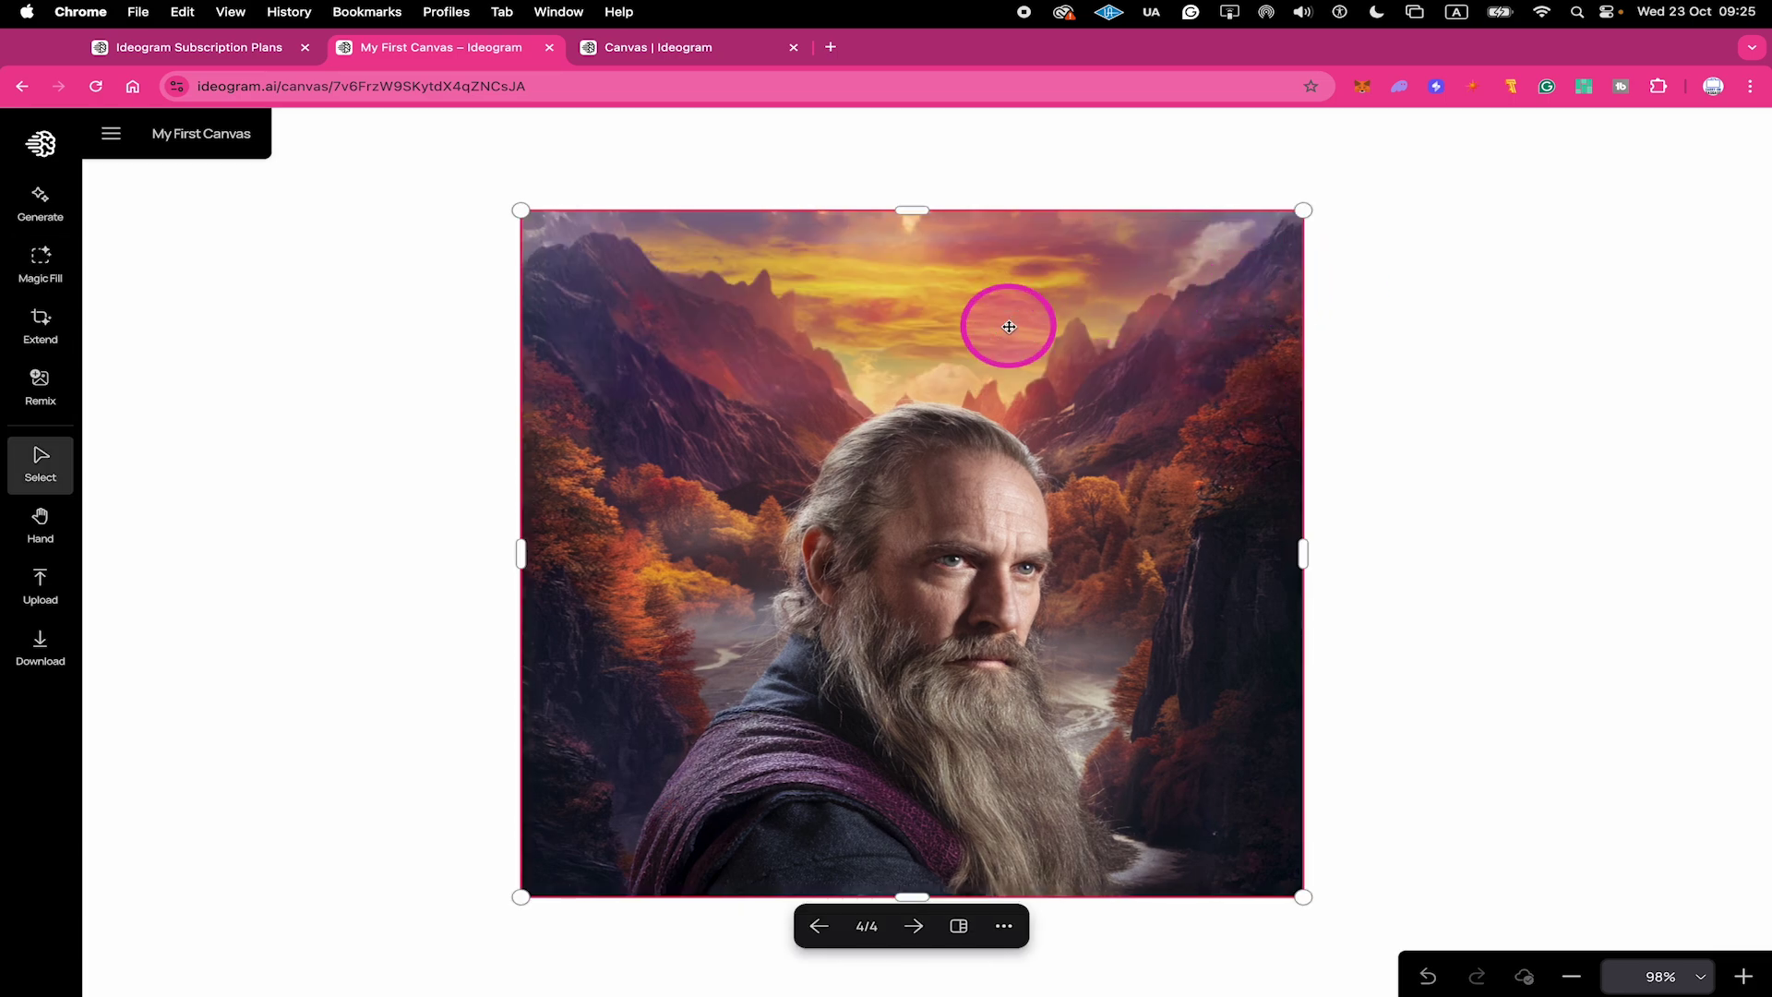
left_click(818, 928)
left_click(819, 930)
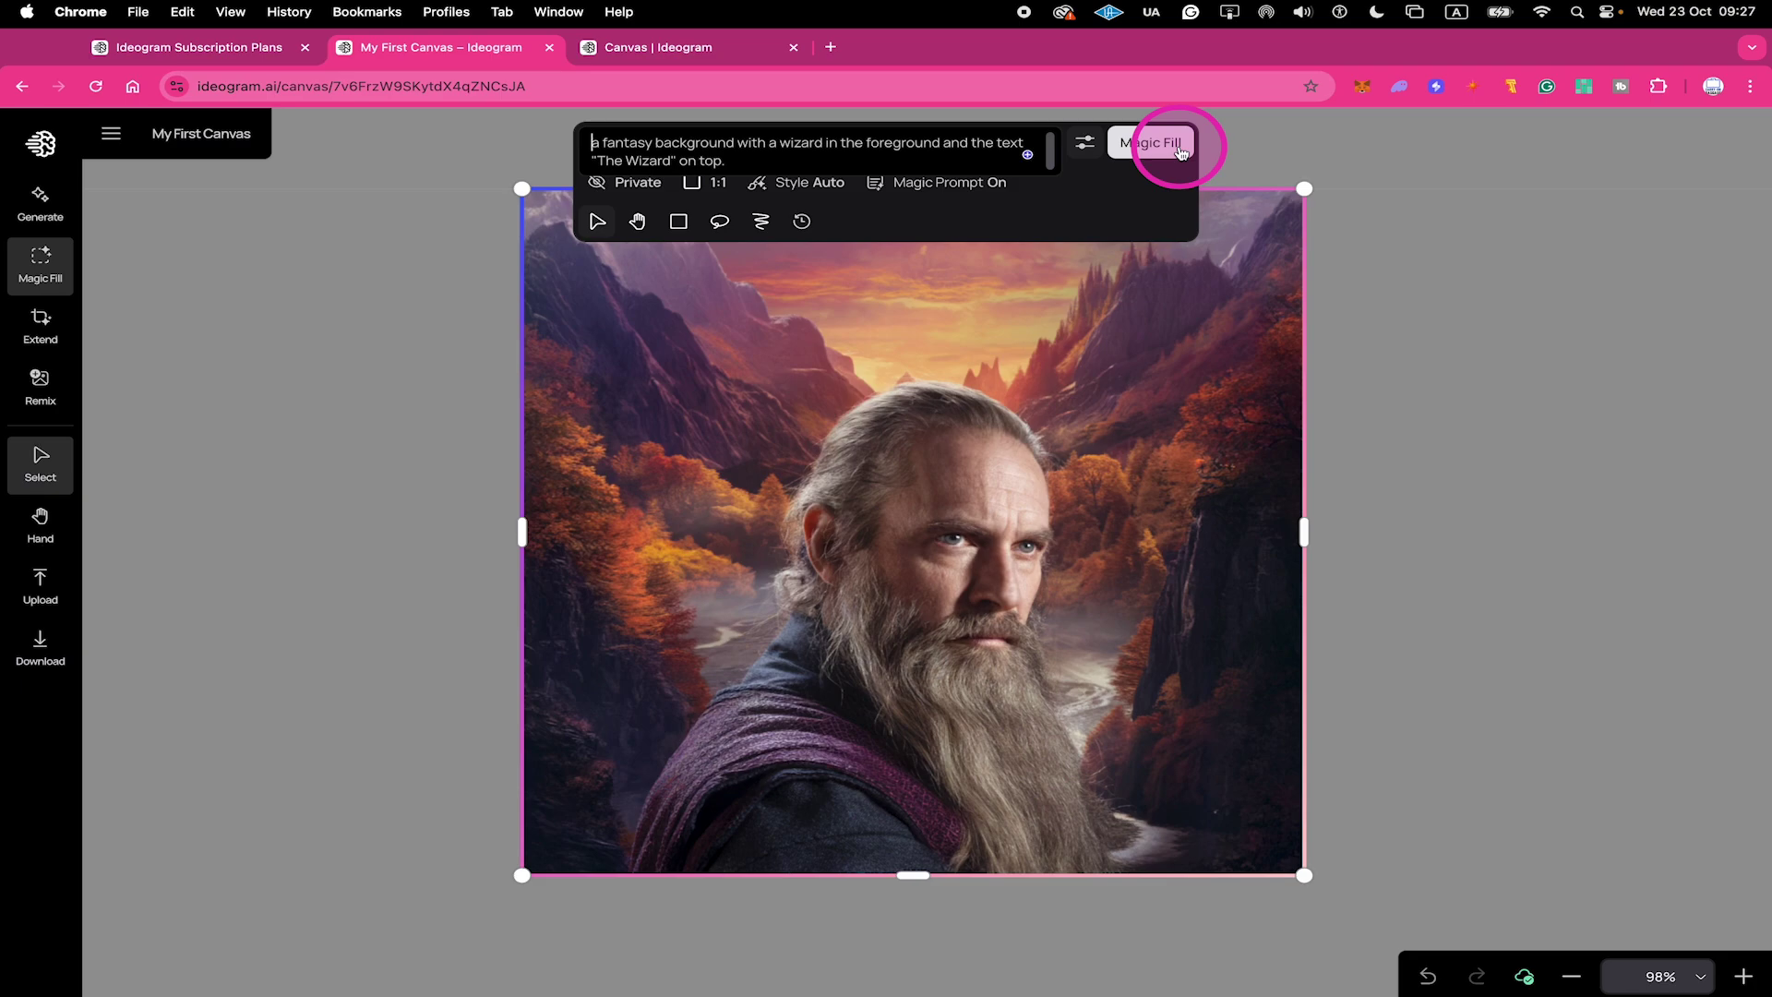
Step: Magic Fill a wide top-sky rectangle using the fantasy-background prompt with 'The Wizard' title
left_click(1180, 146)
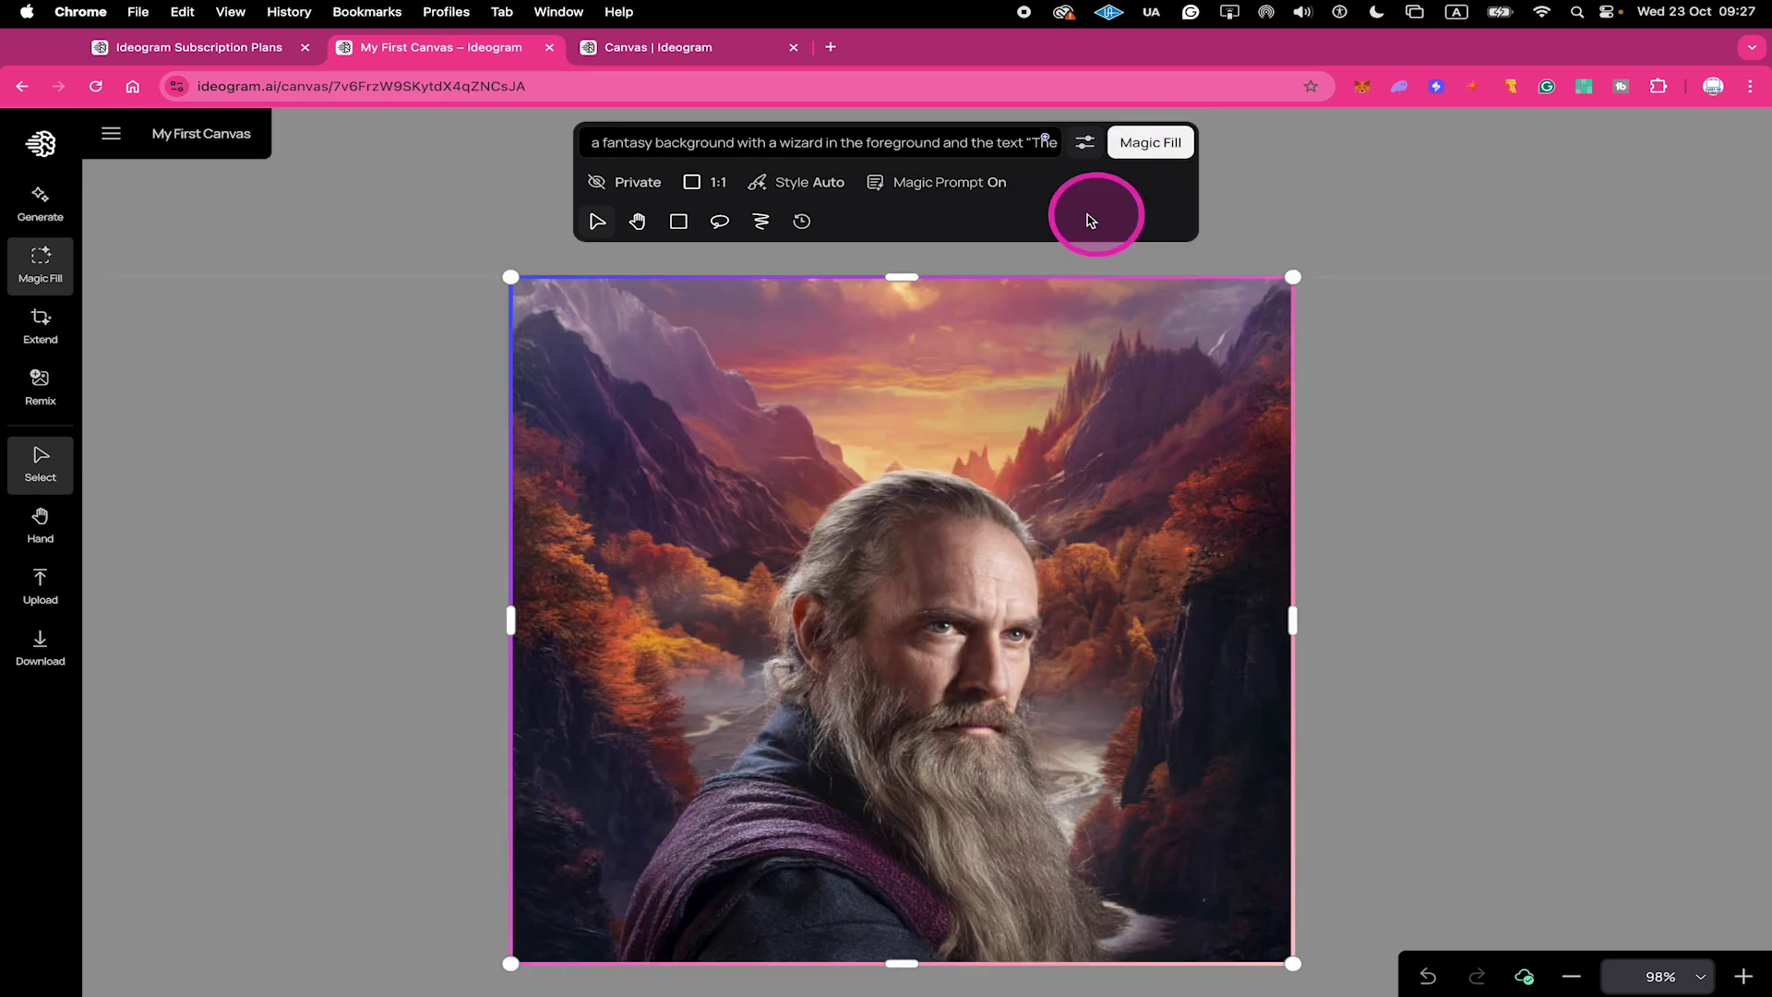
left_click(689, 222)
left_click_drag(520, 295, 1279, 457)
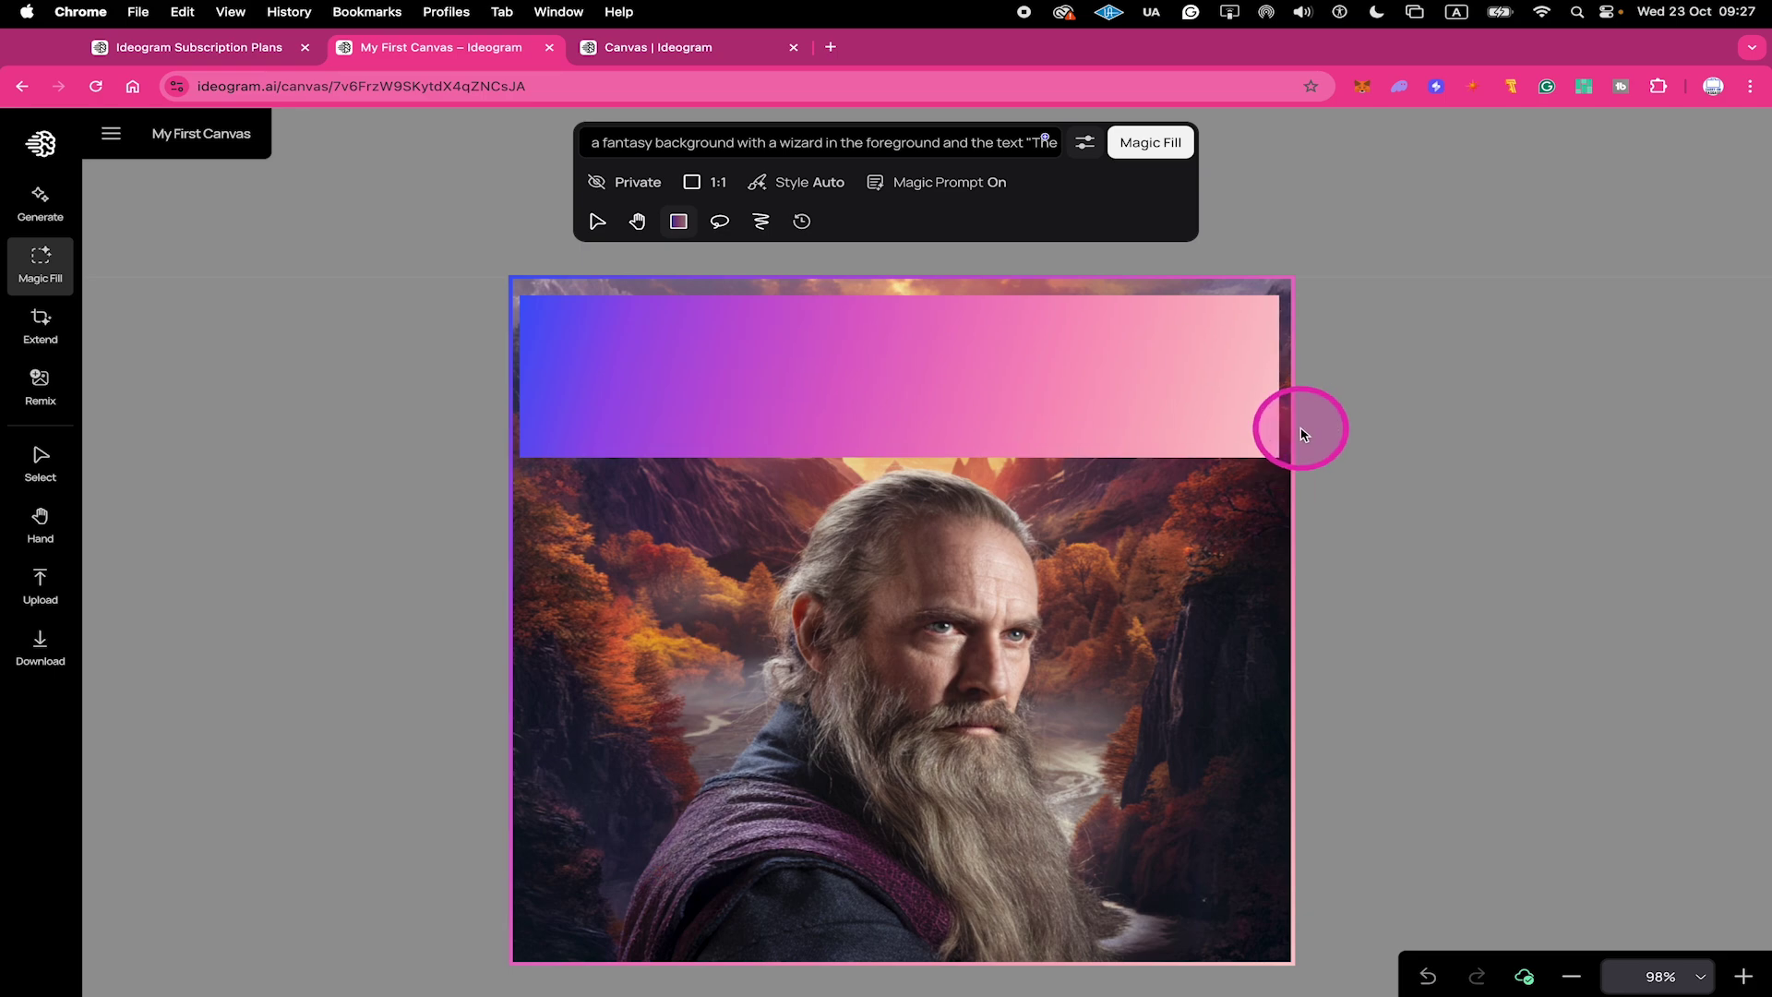
left_click(1154, 142)
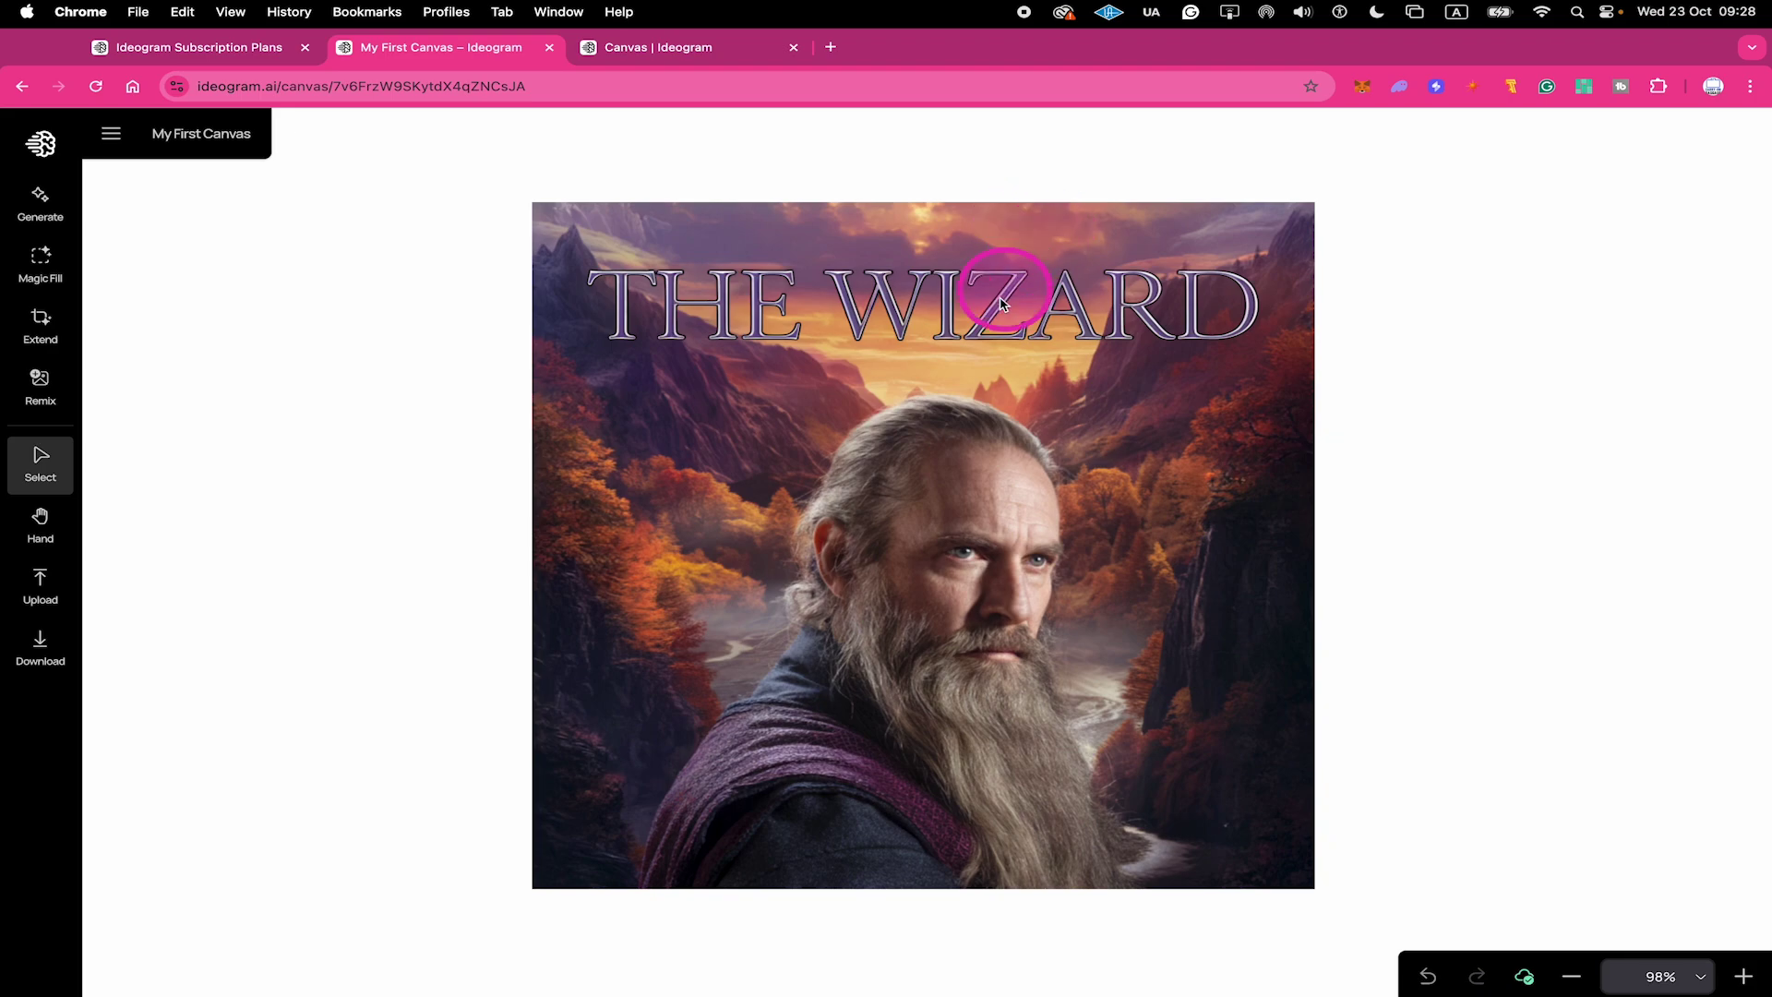
Step: Browse the title variations to 4/4, showing a bold 'THE WIZARD' above the wizard
left_click(979, 374)
left_click(926, 918)
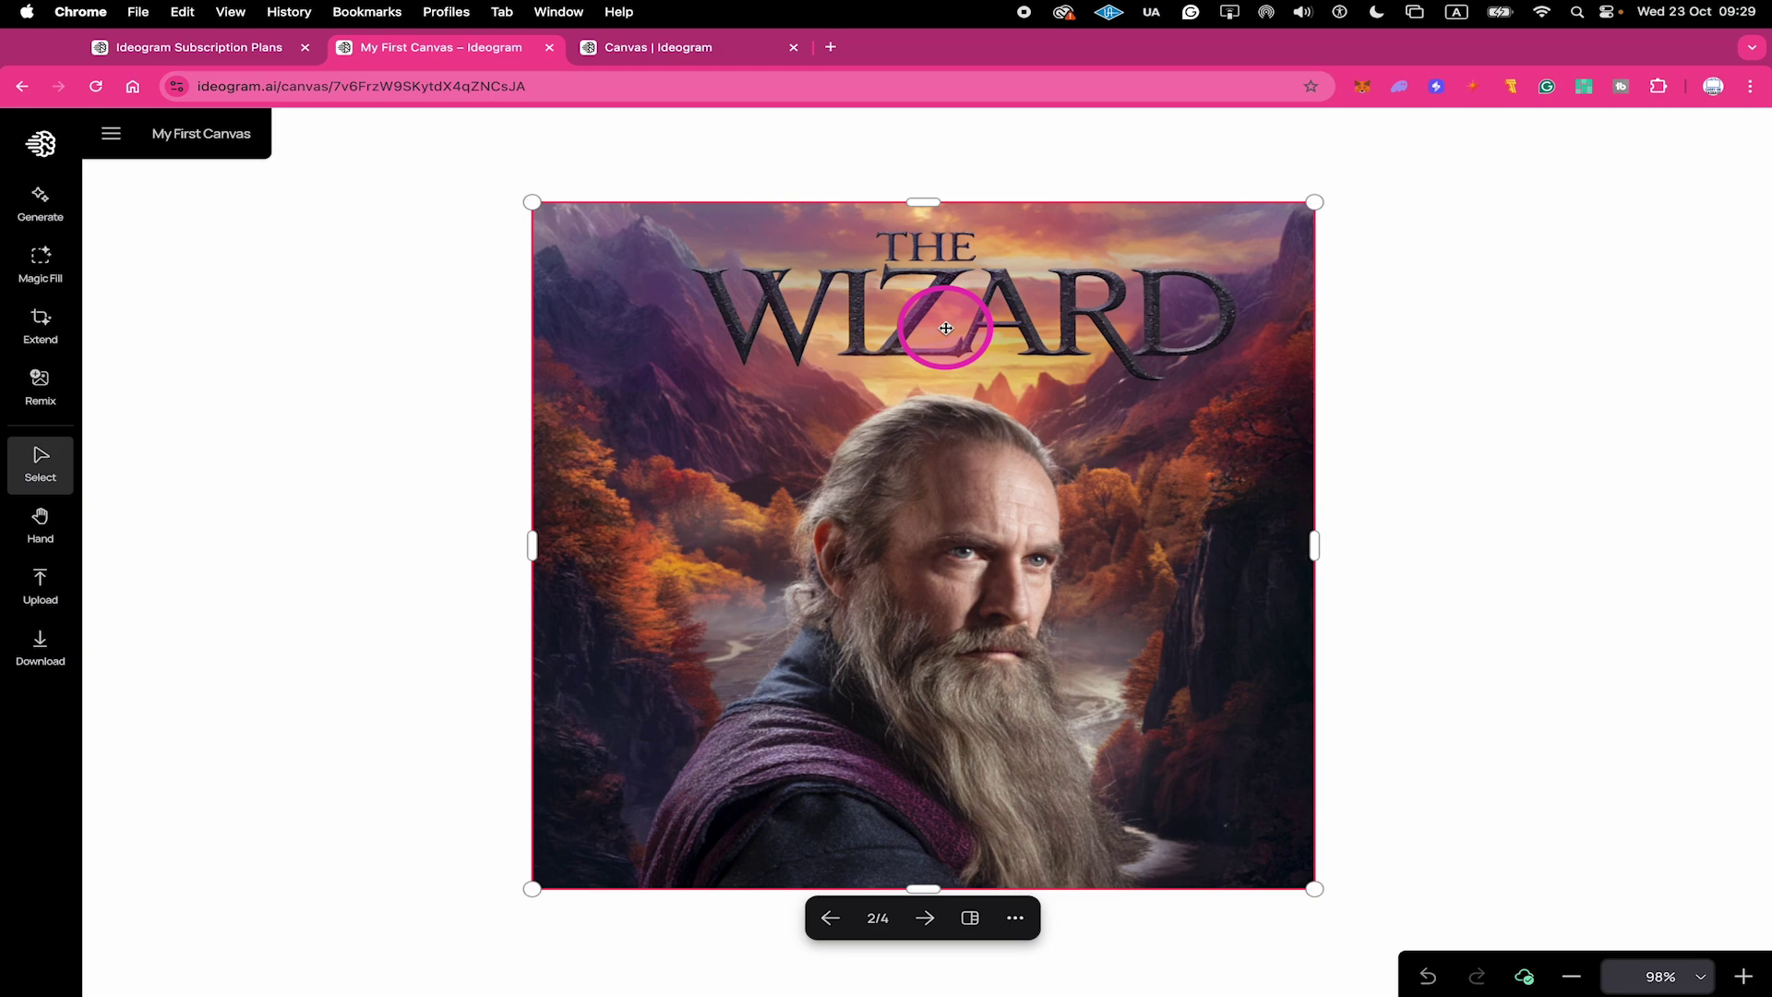
left_click(917, 557)
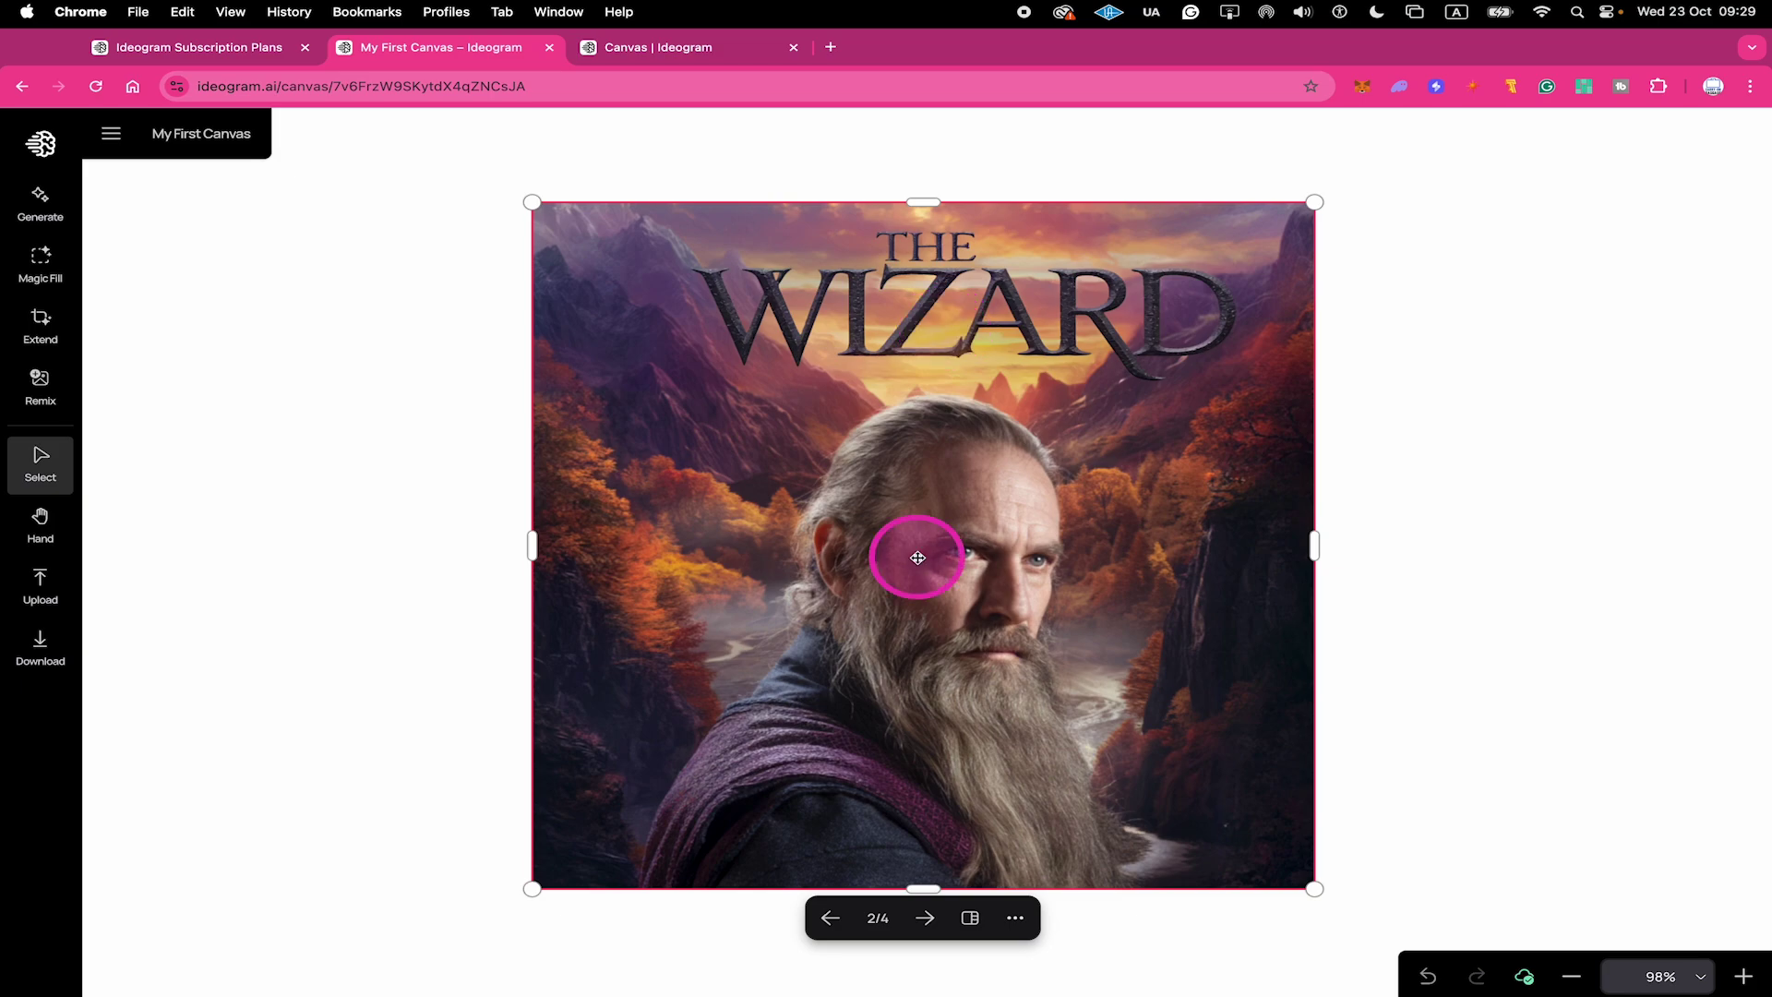
left_click(925, 917)
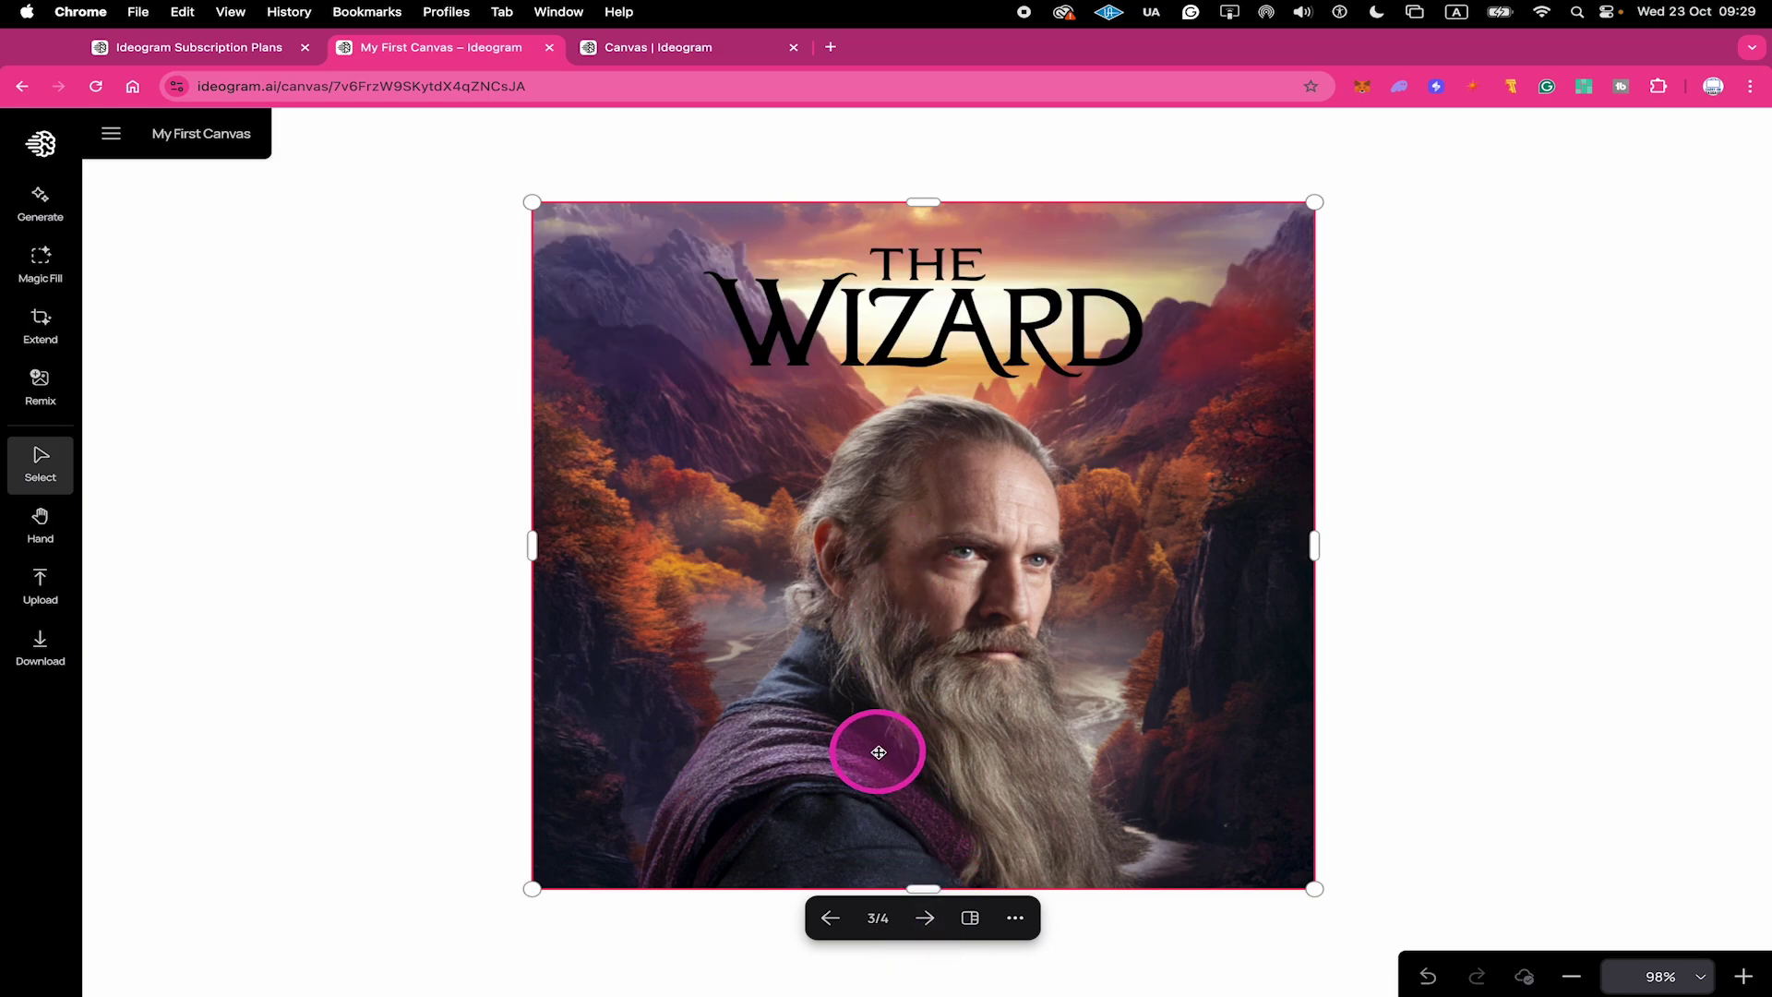
left_click(925, 918)
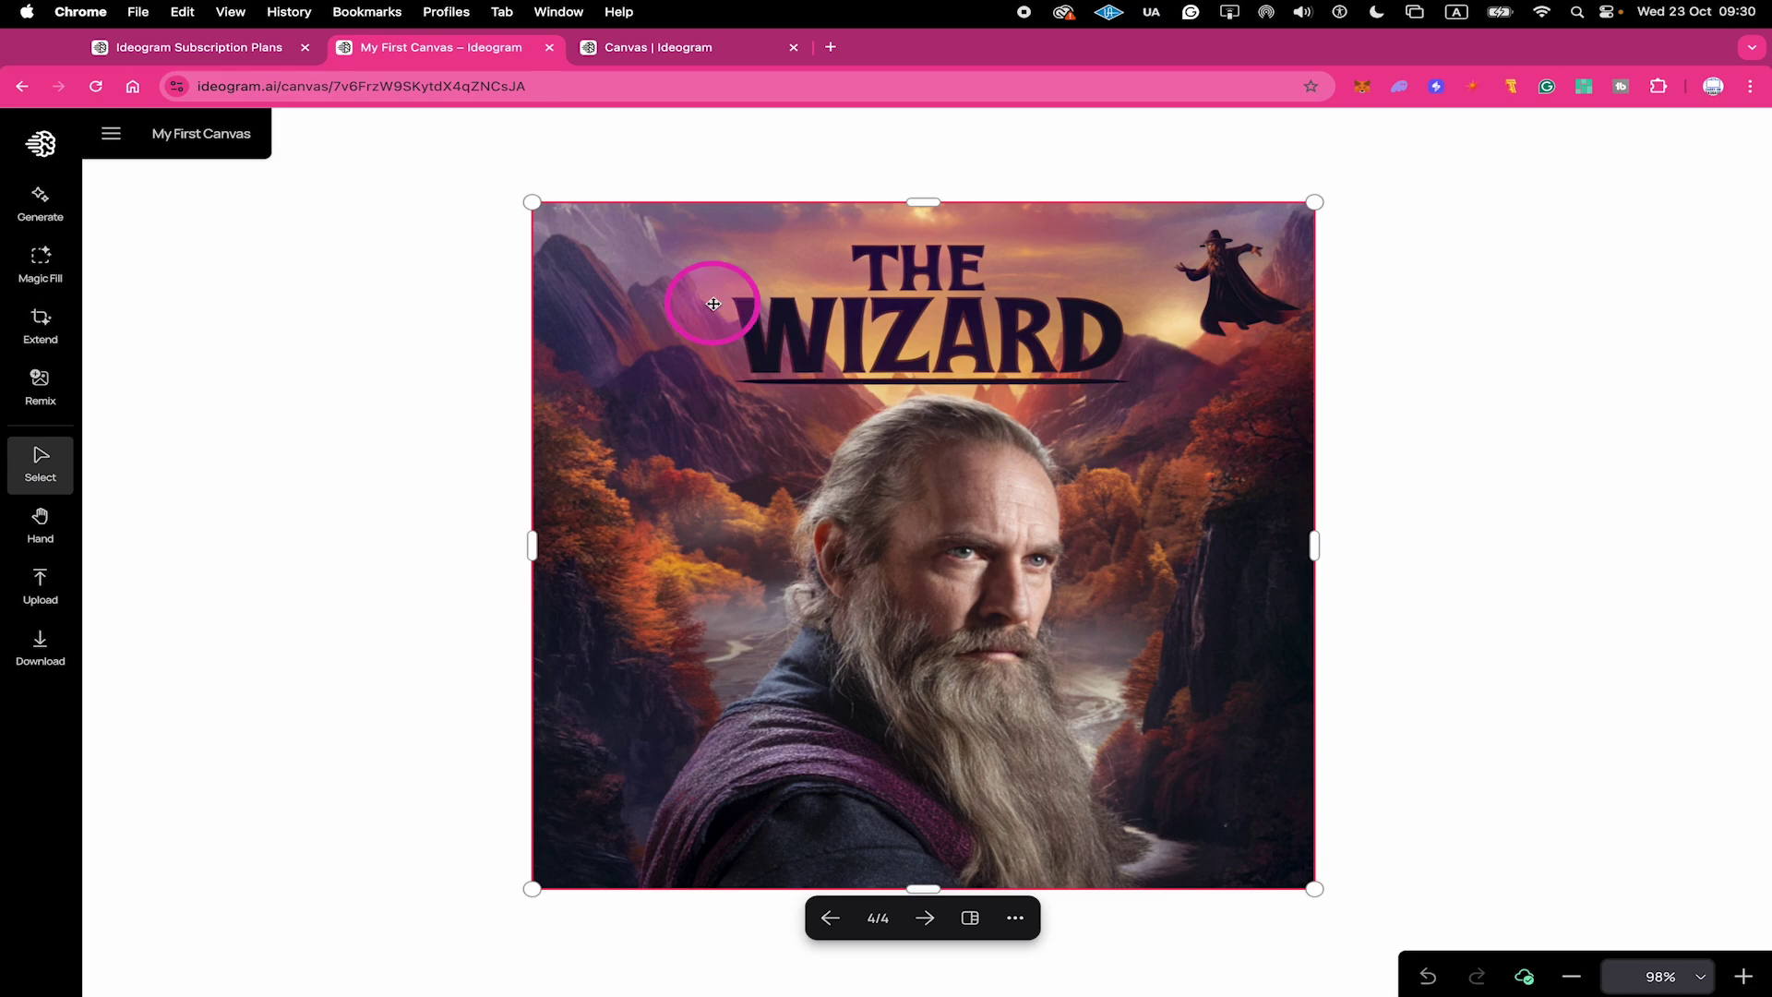
Step: Crop the download area to the CATS ARE DOPE column and download it as PNG
left_click(45, 653)
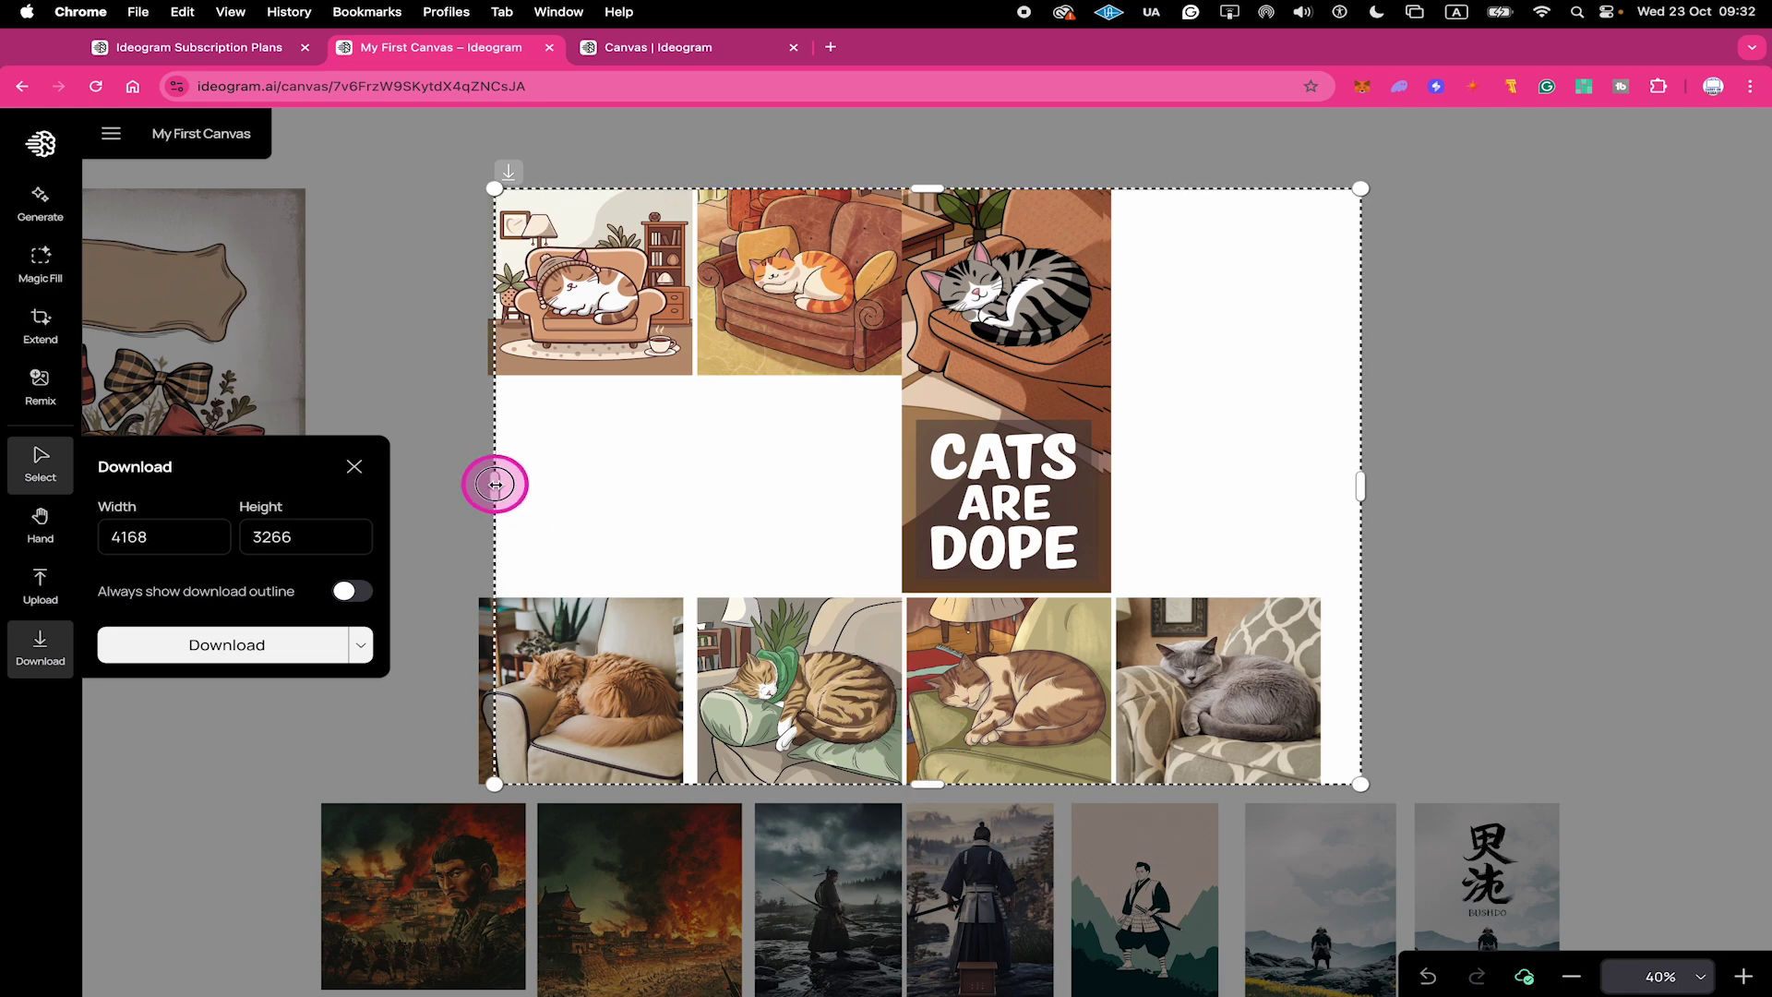
left_click_drag(495, 486, 902, 486)
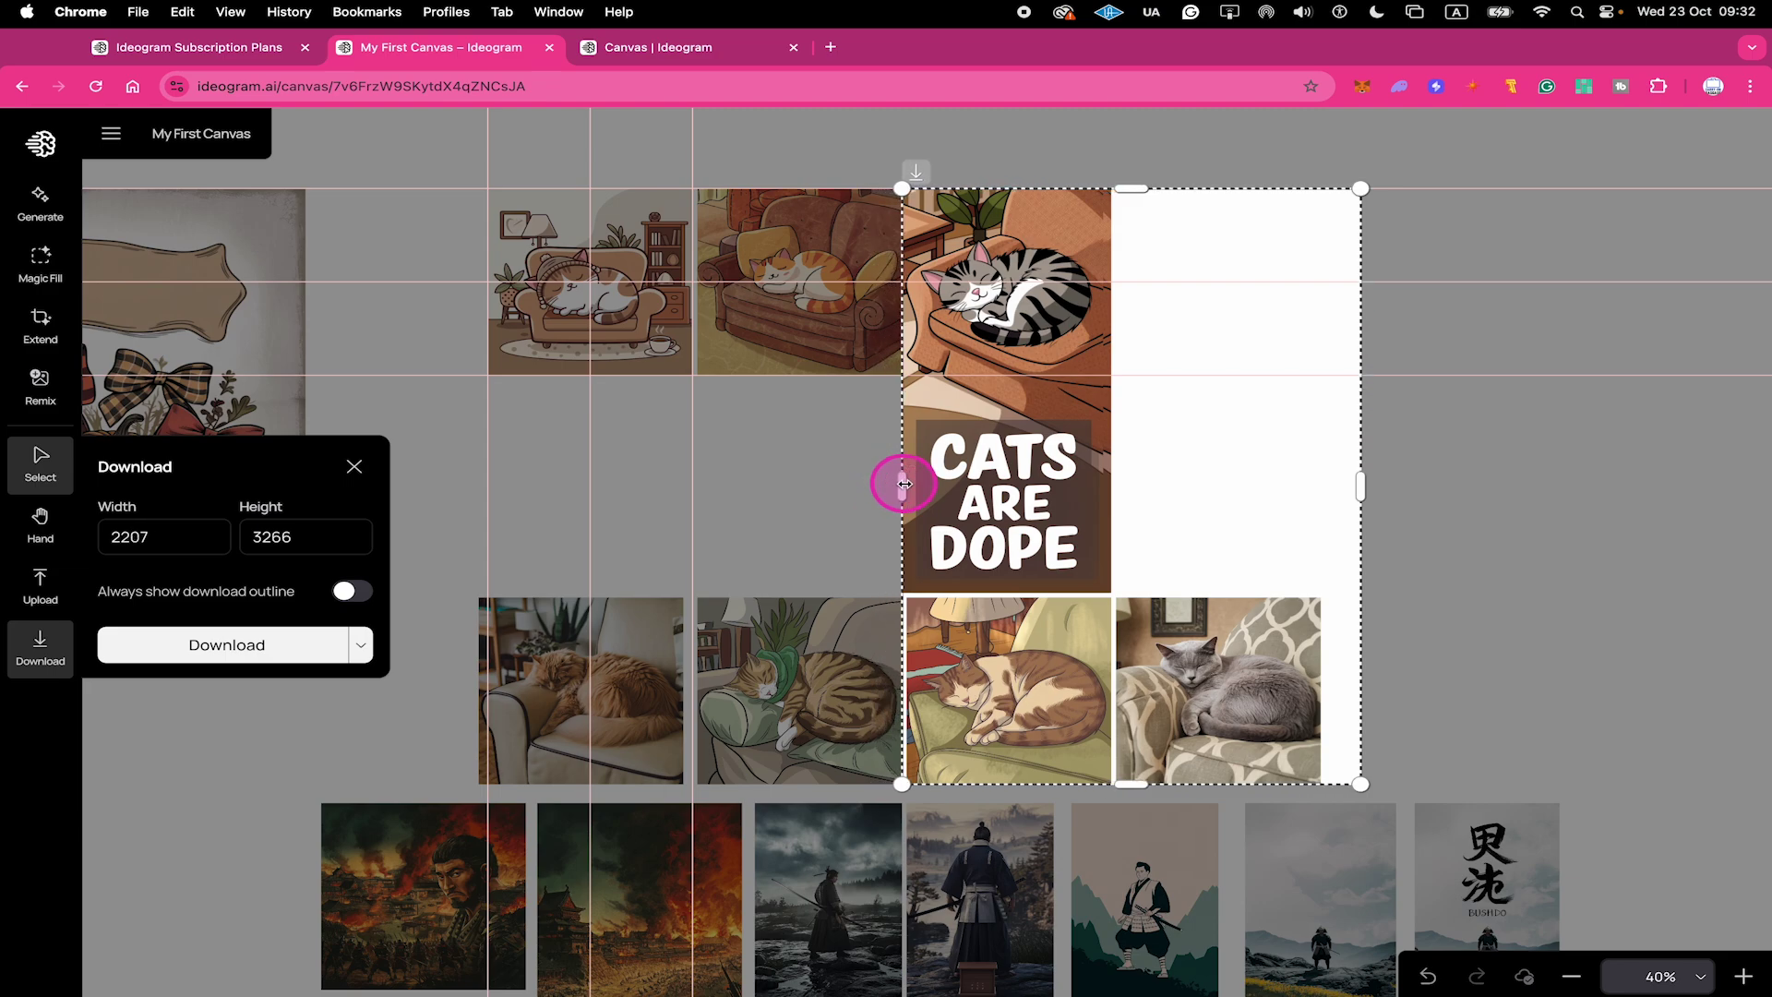
left_click_drag(1366, 488, 1115, 478)
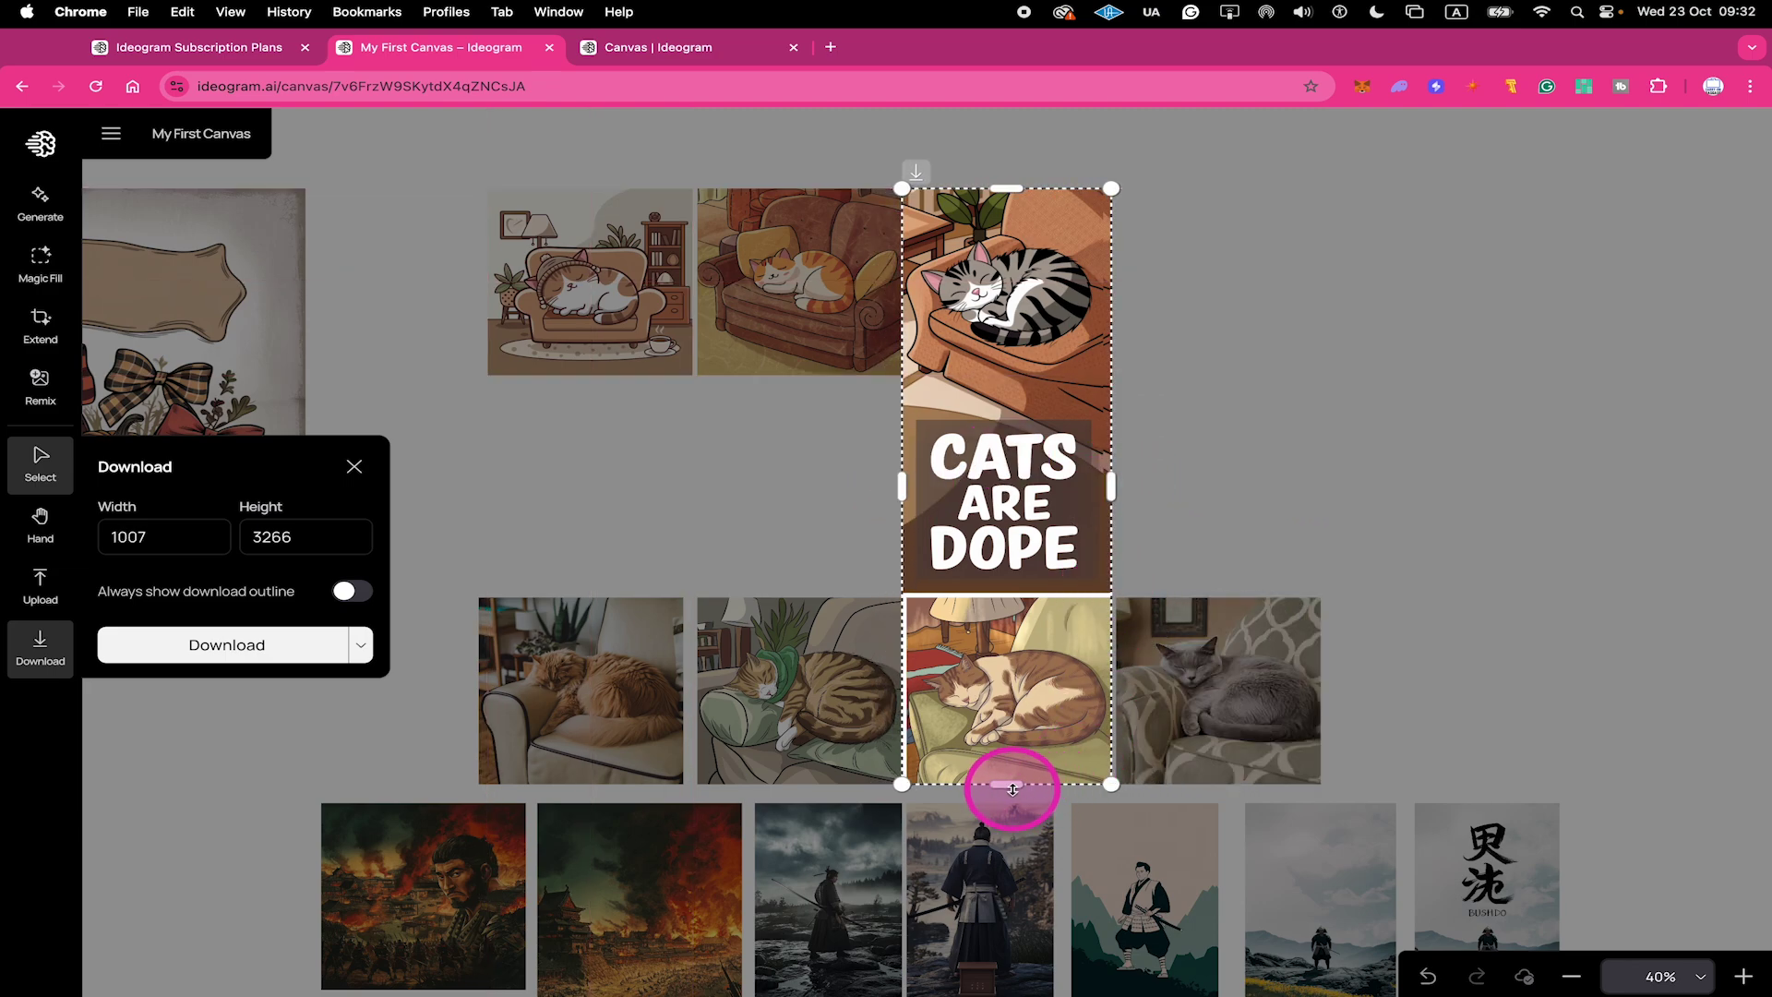
left_click_drag(1009, 784, 1026, 598)
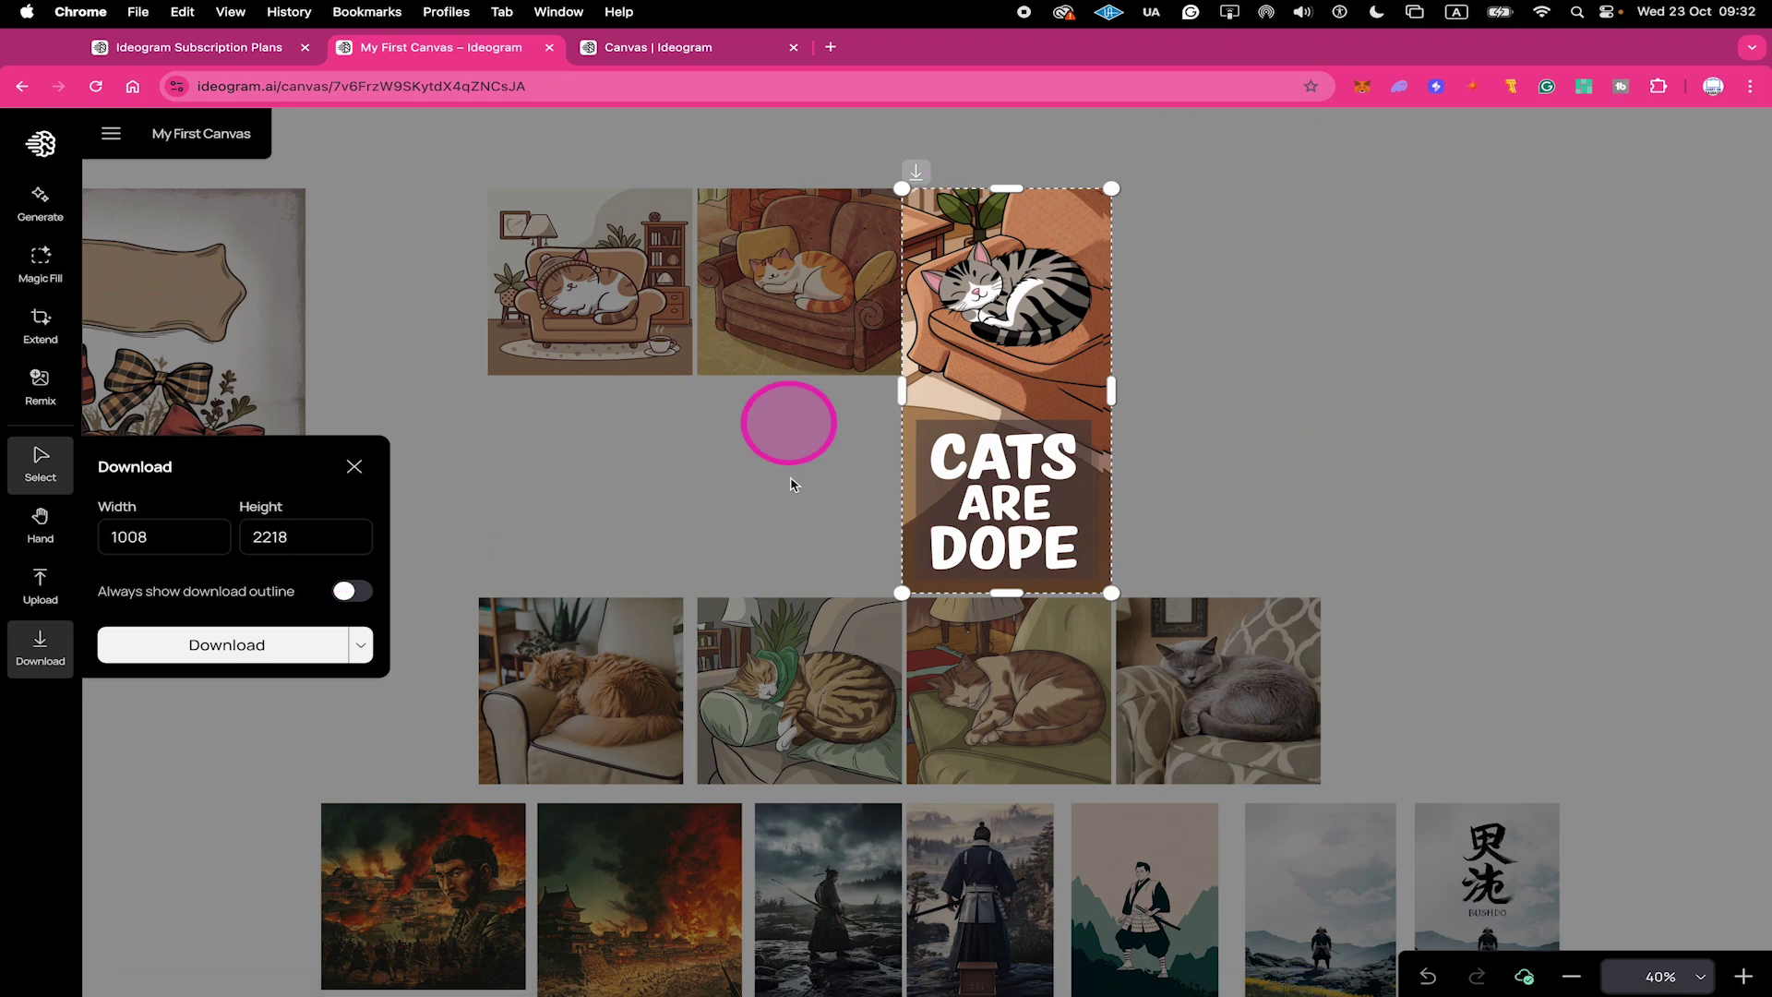
left_click(225, 644)
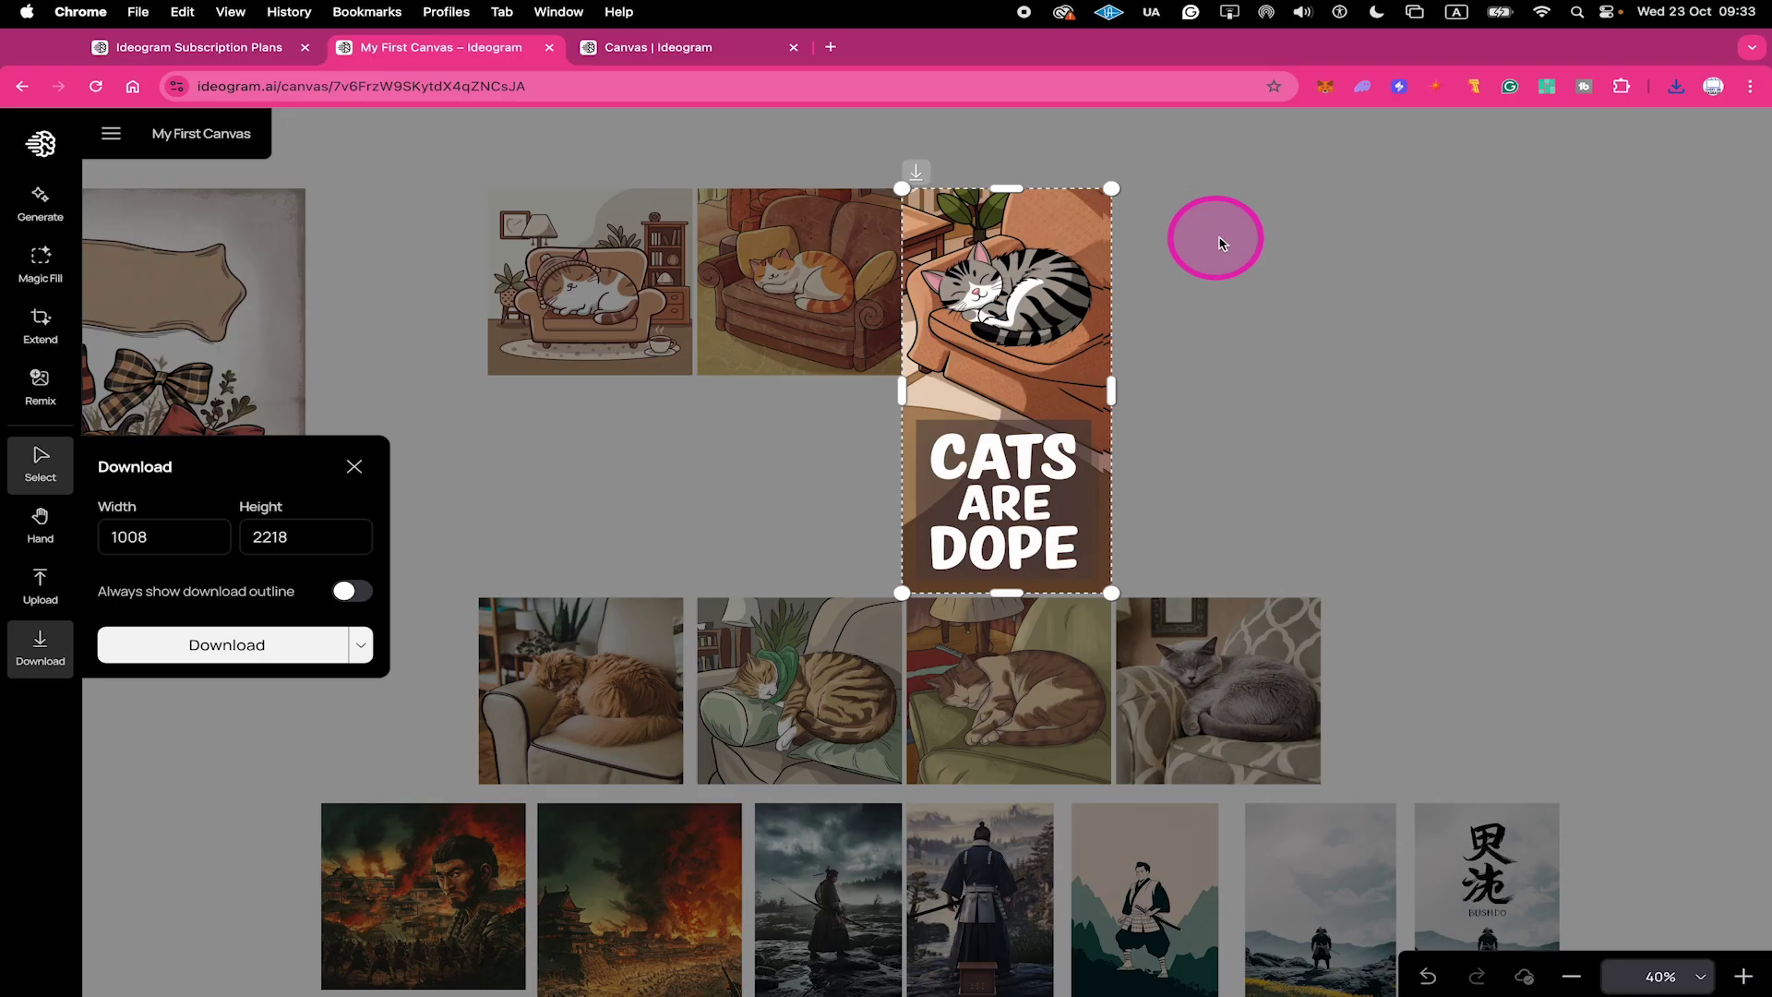
Step: Expand the download area to the whole cat collage and download it at 4069×3266
left_click_drag(902, 381, 486, 379)
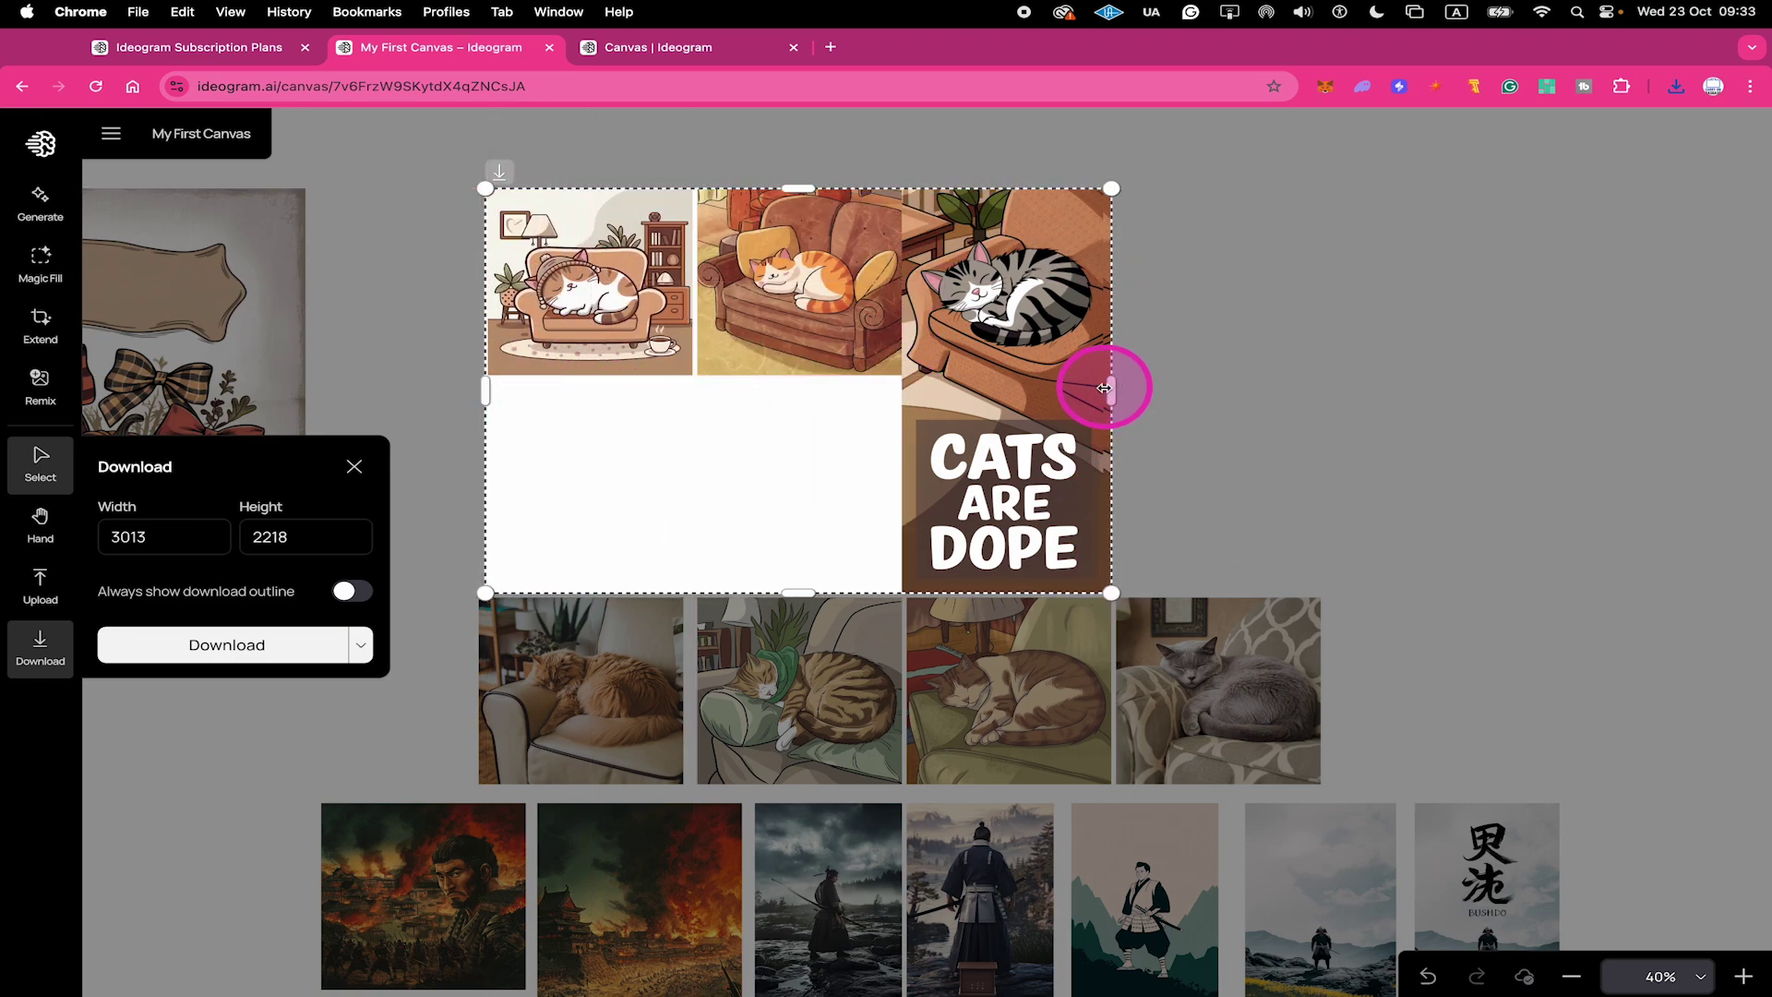
left_click_drag(1117, 387, 1320, 400)
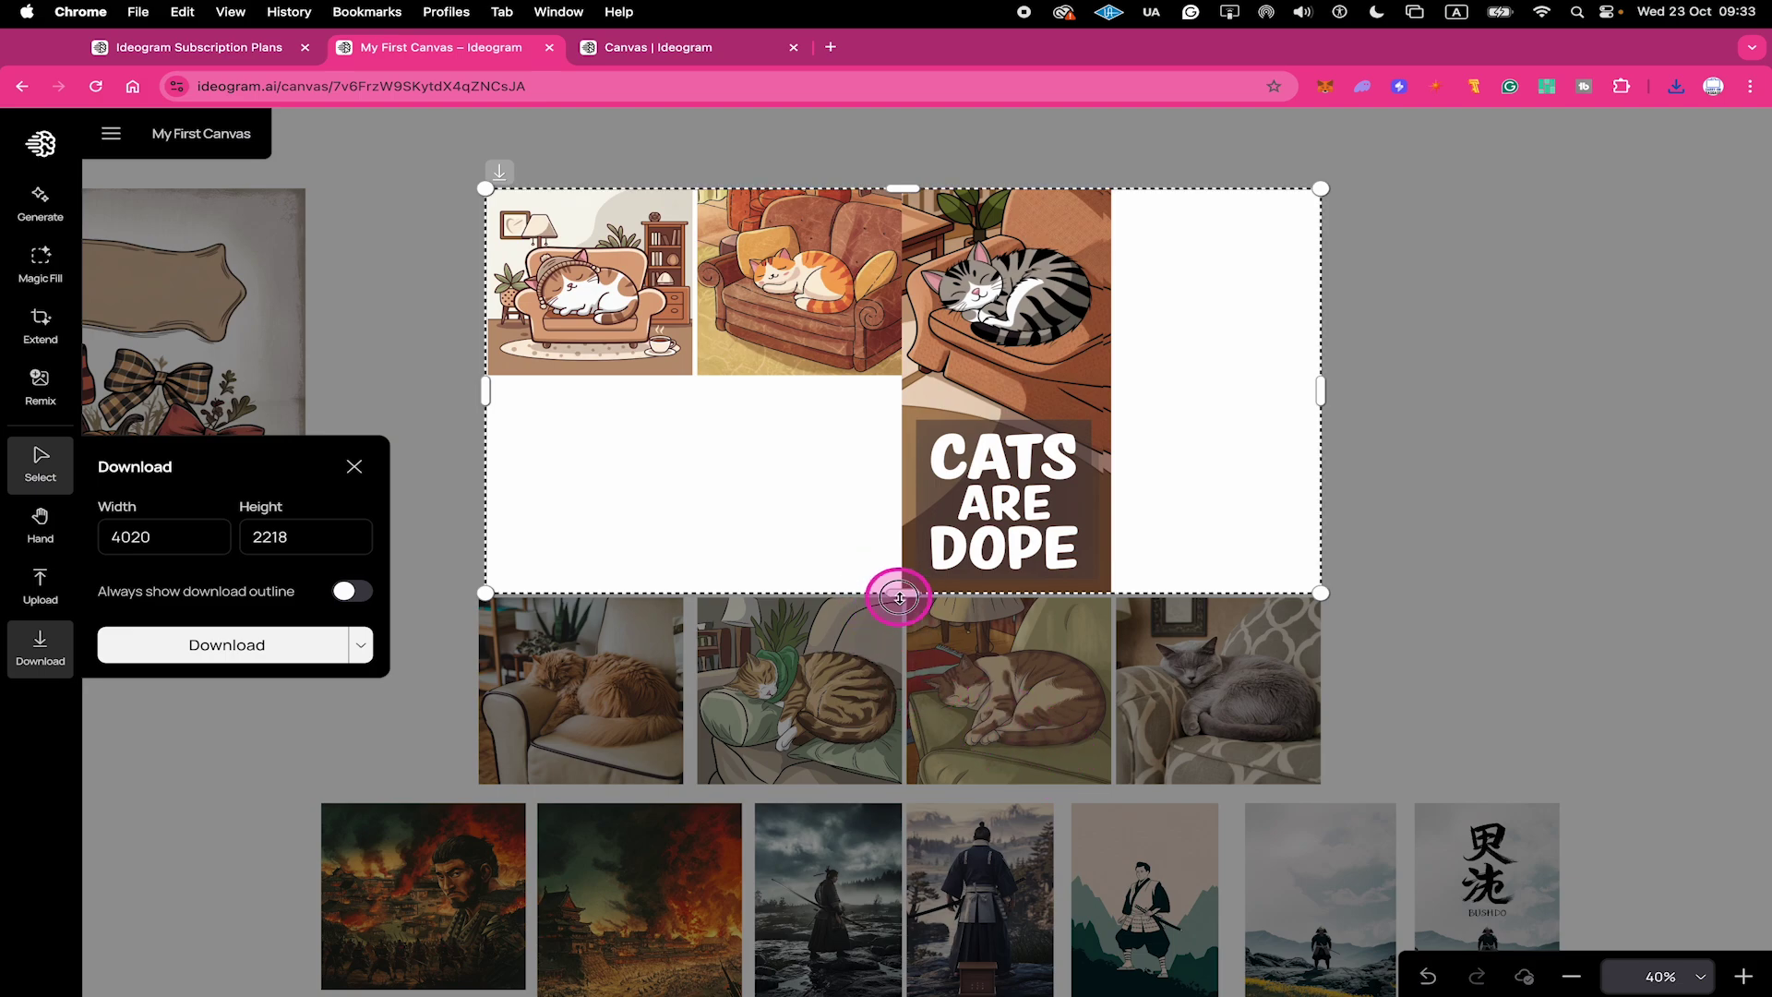
left_click_drag(902, 593, 919, 785)
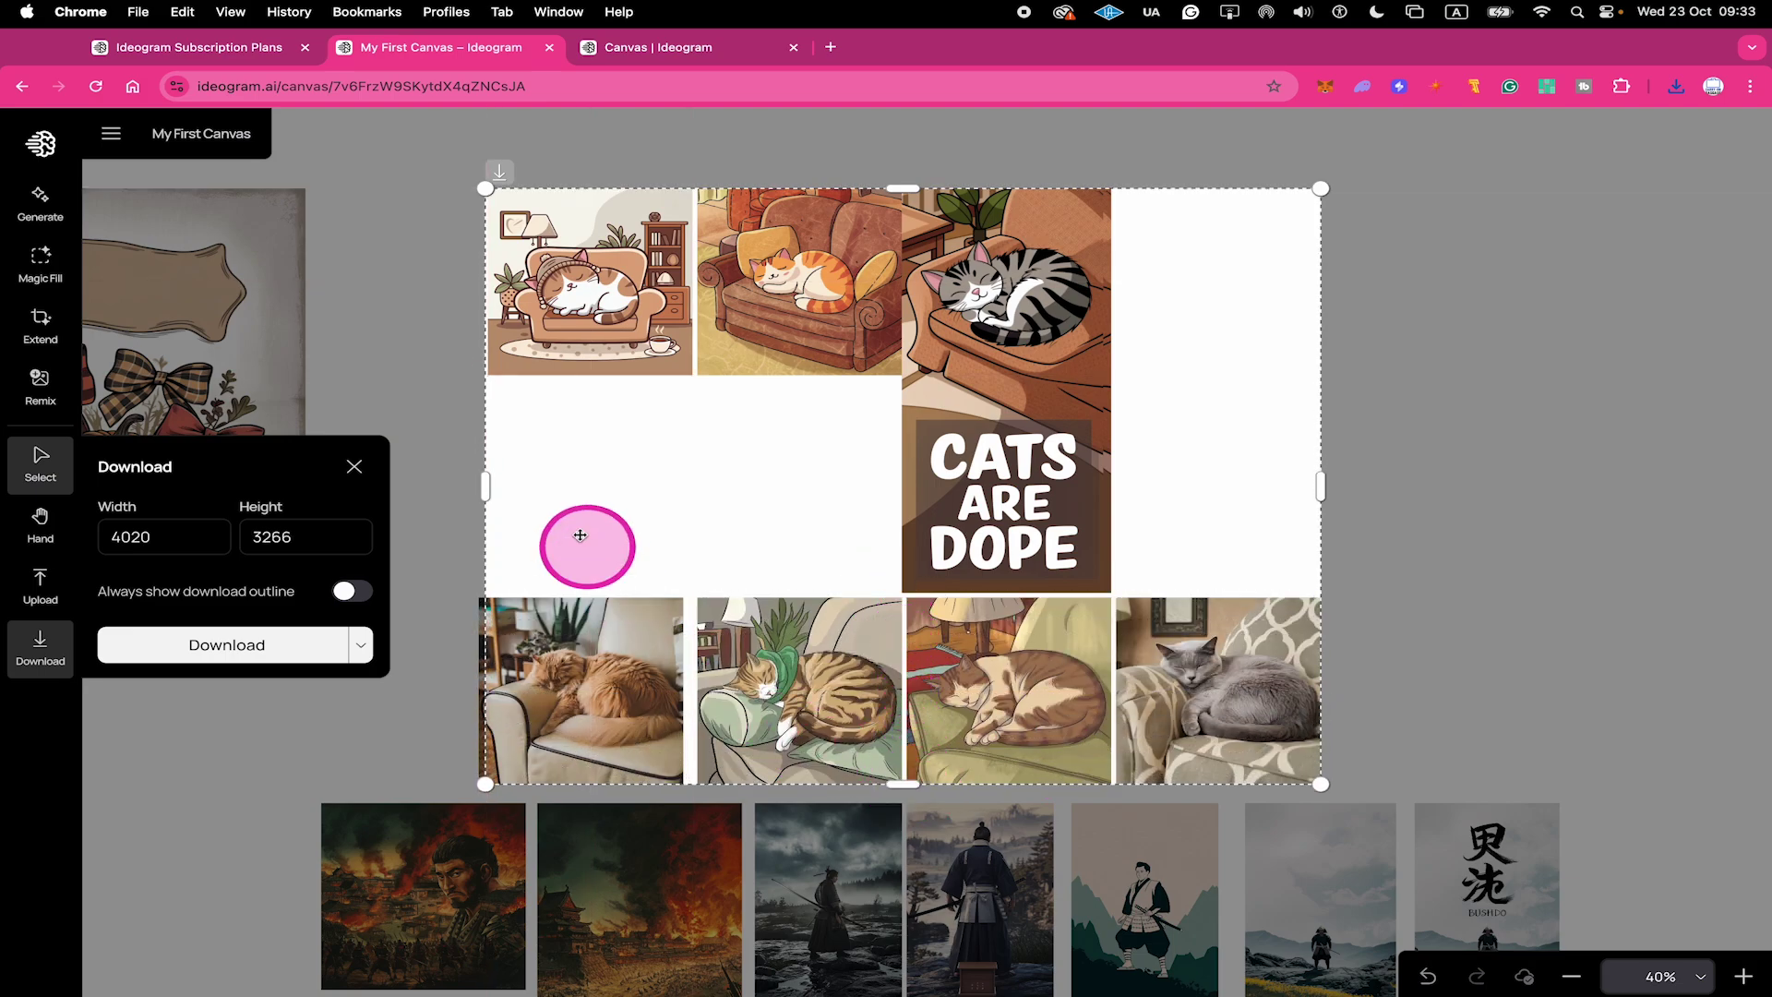
left_click_drag(490, 483, 476, 483)
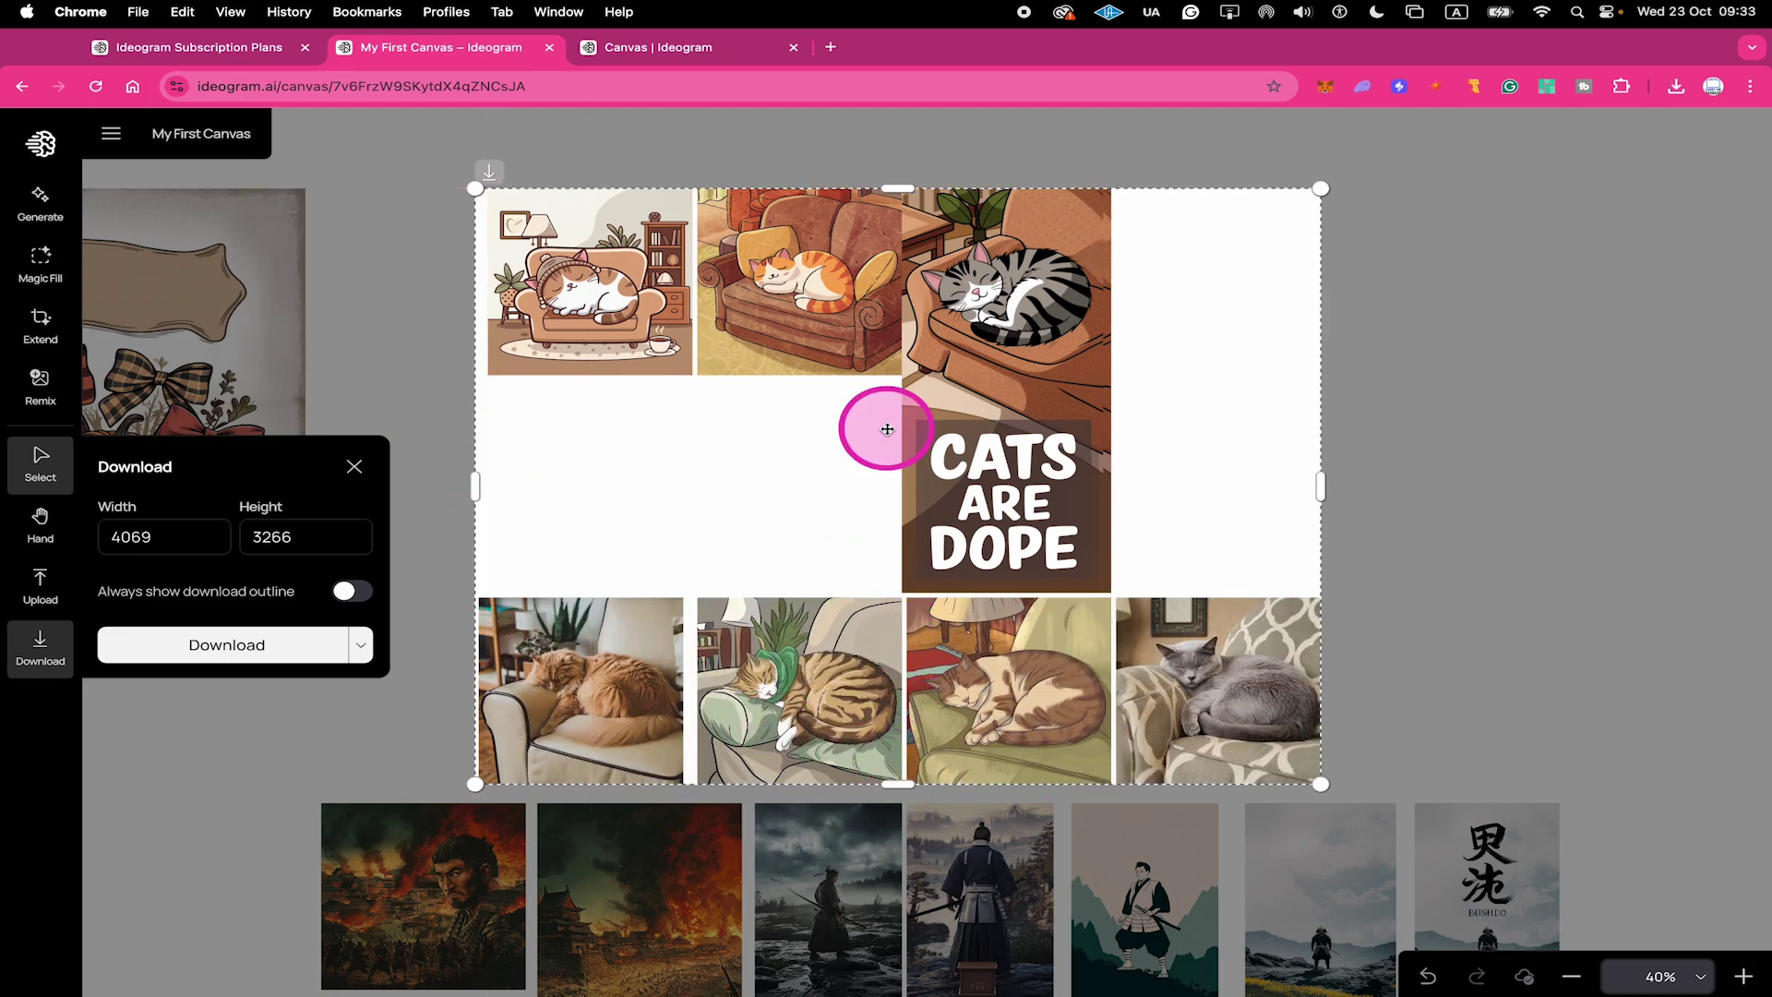
left_click(242, 646)
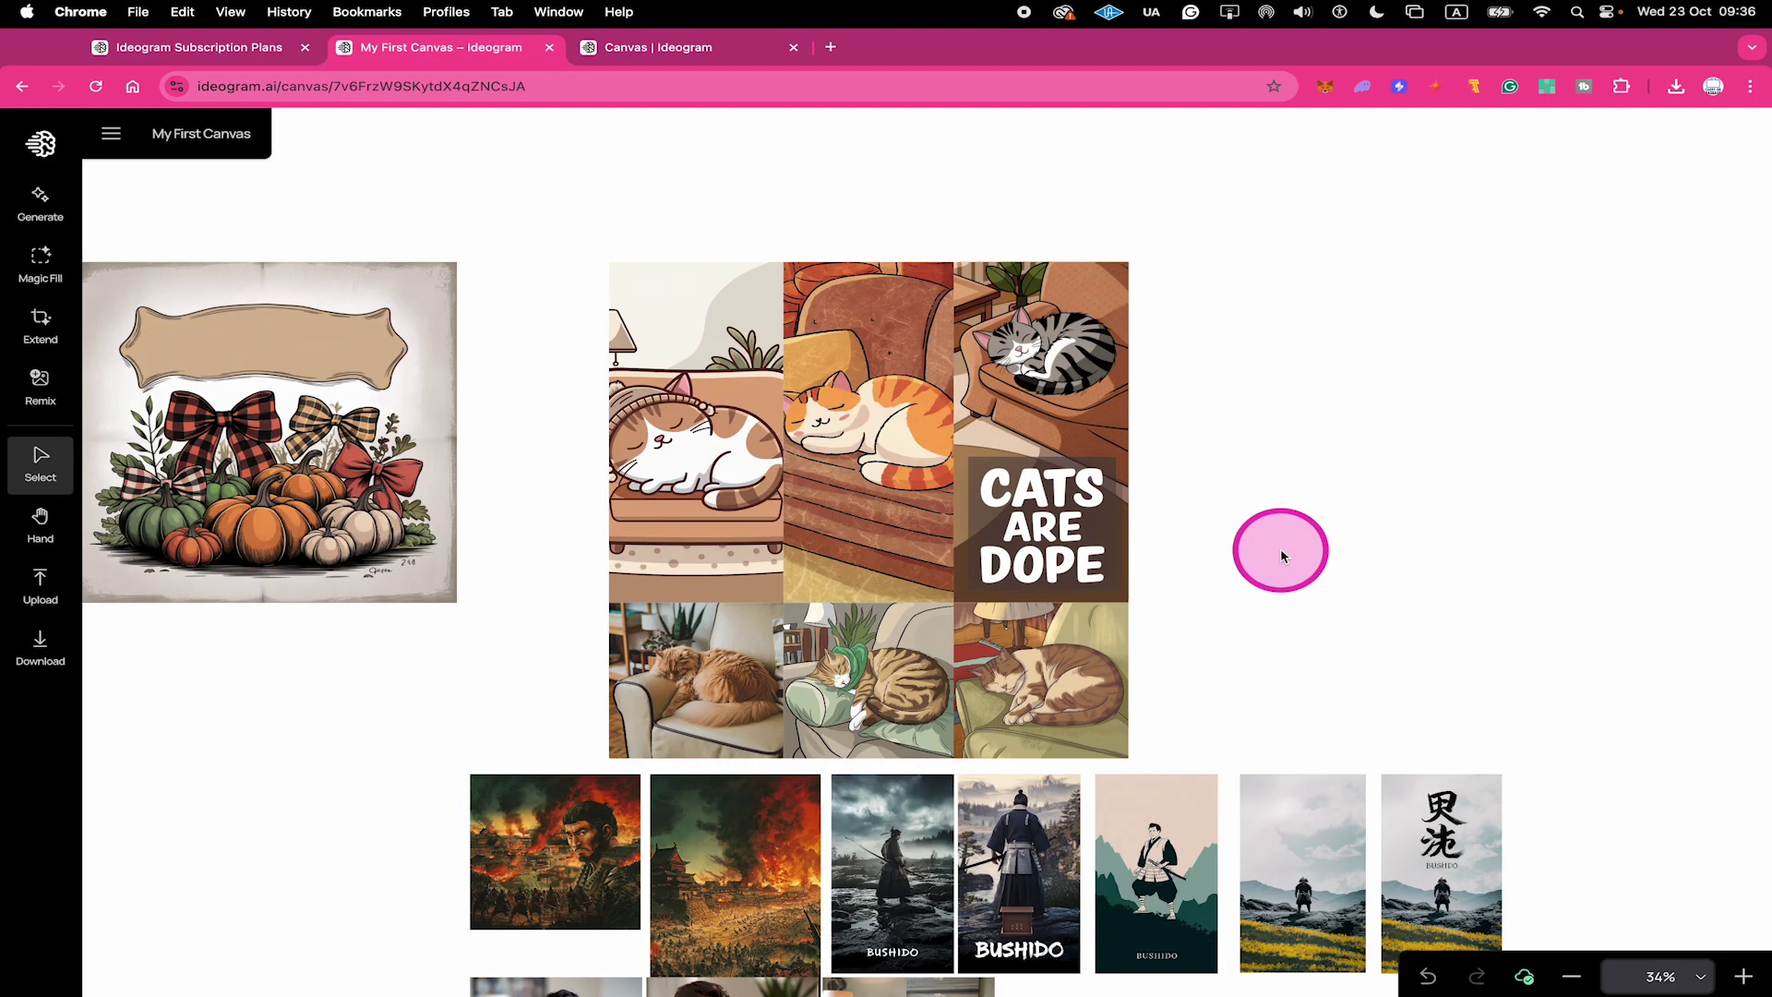
Step: Export the cat collage as a 3000×3266 PNG, trimming the frame's left and right edges to the collage
left_click(41, 646)
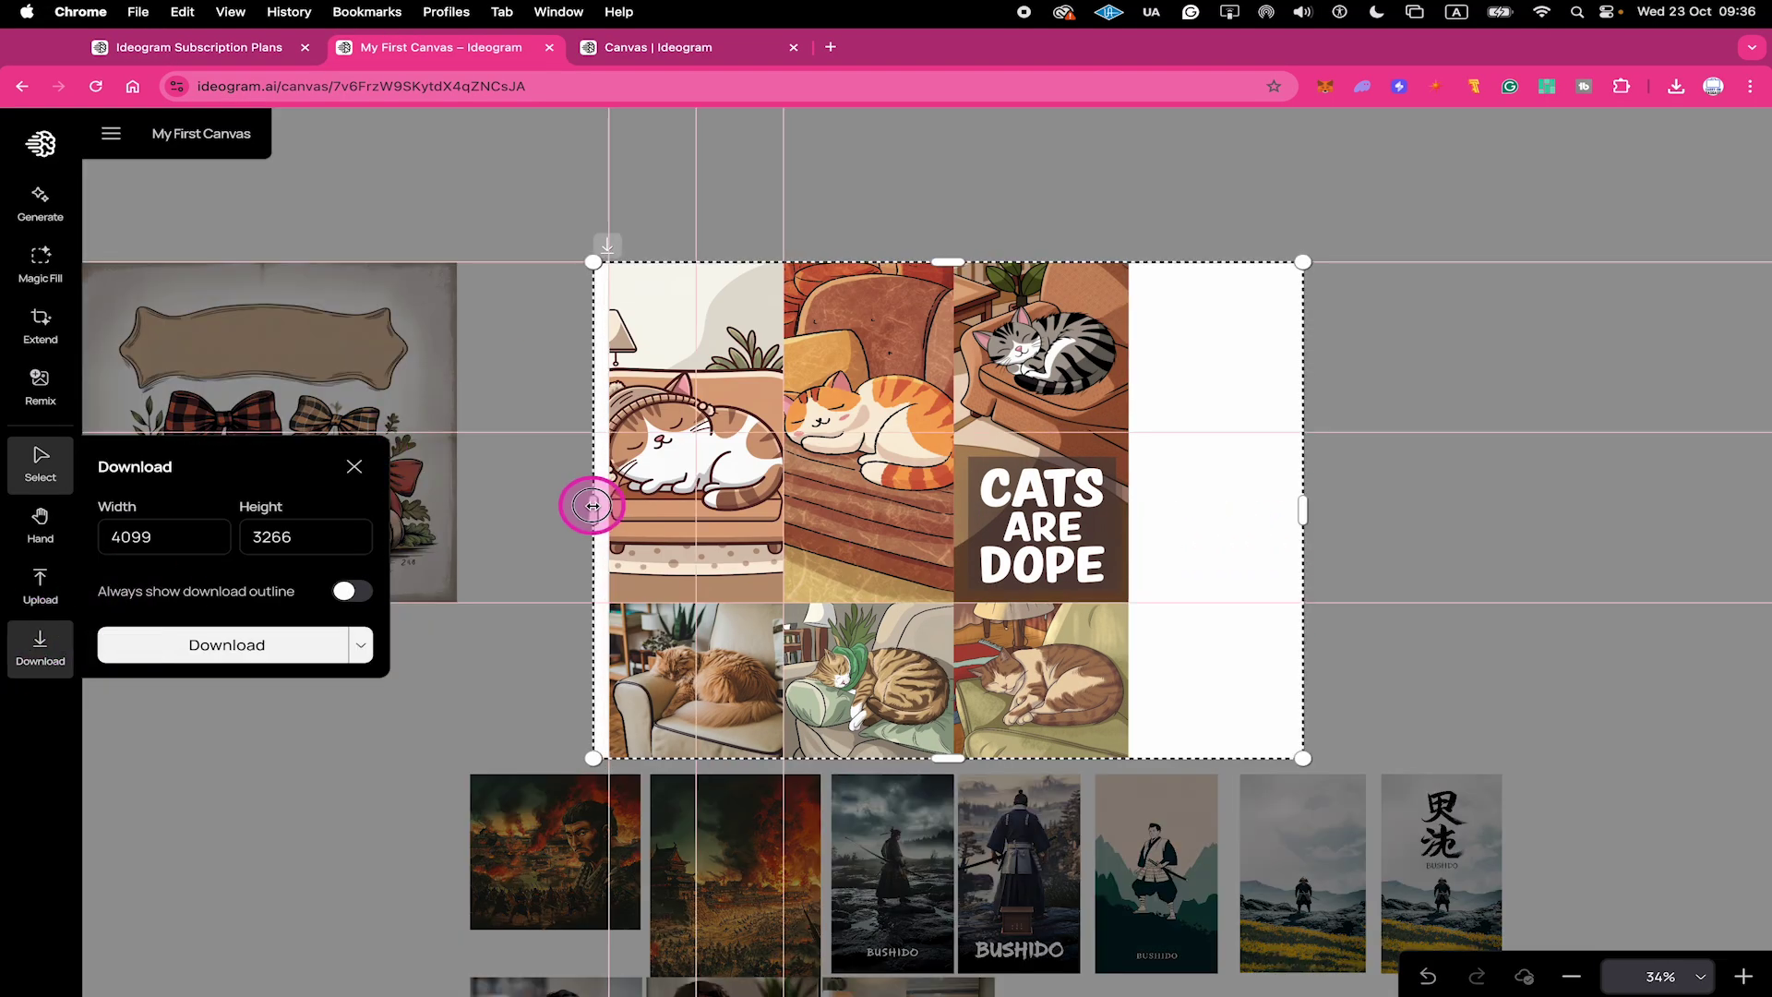
left_click_drag(592, 506, 608, 505)
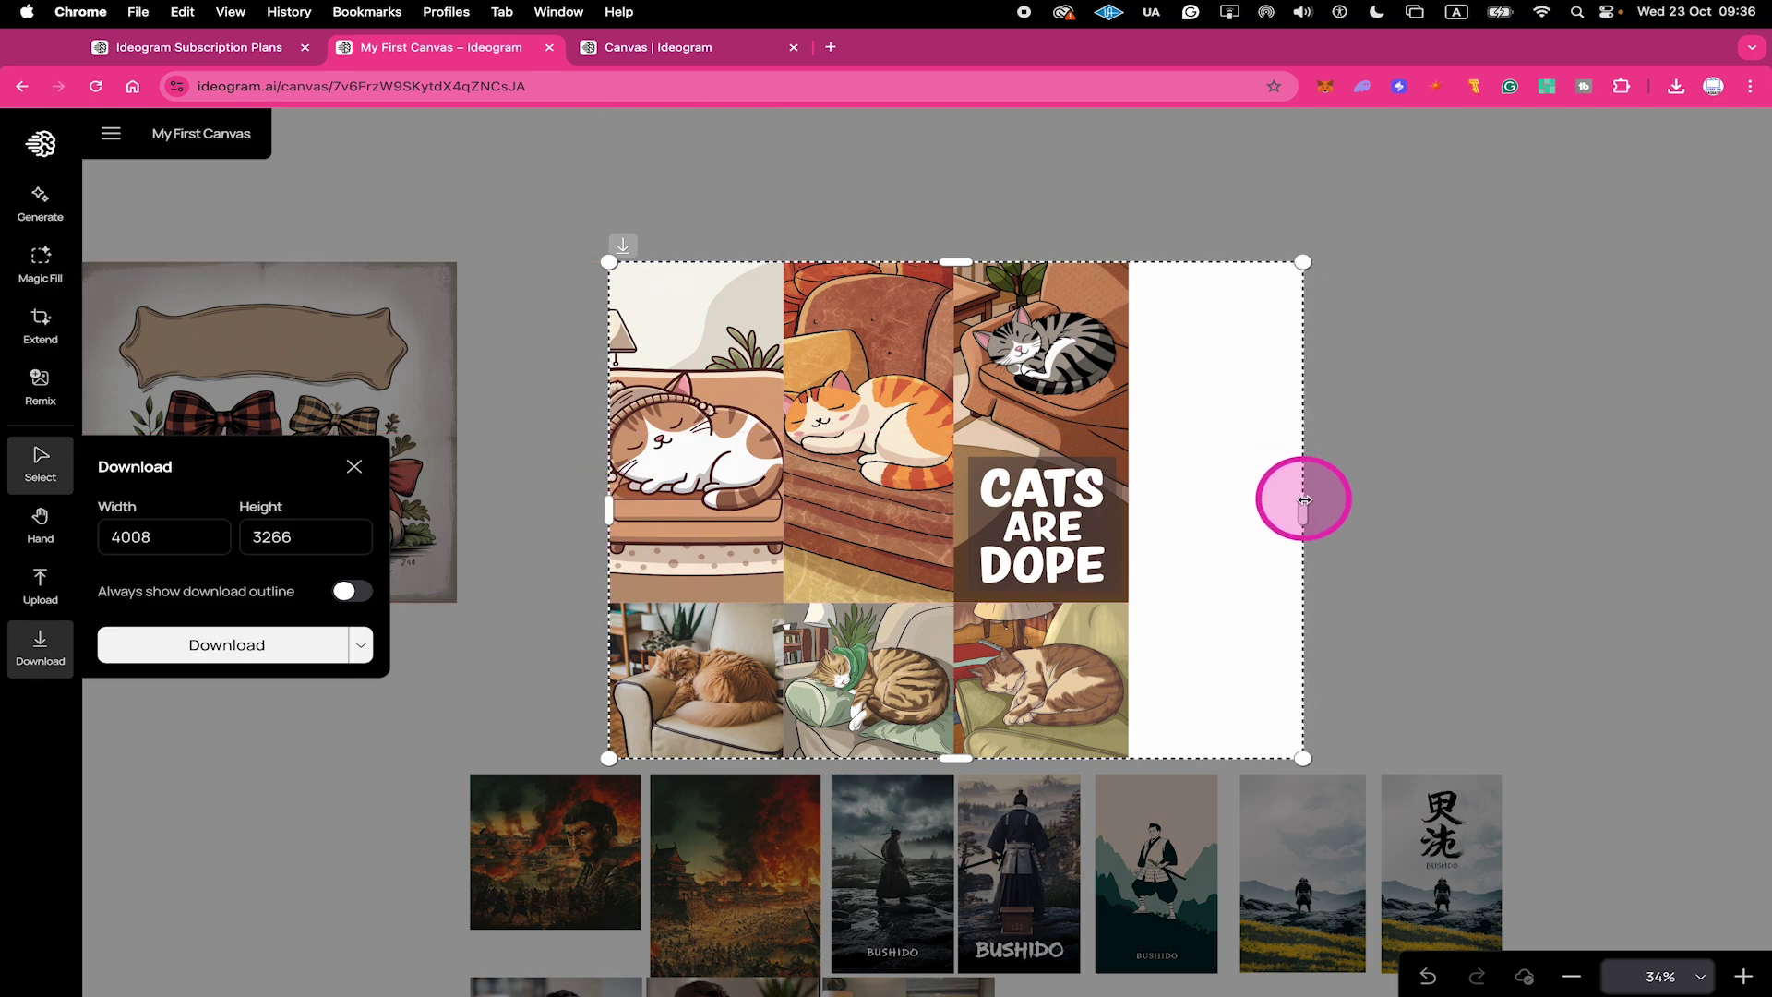
left_click_drag(1303, 499, 1129, 509)
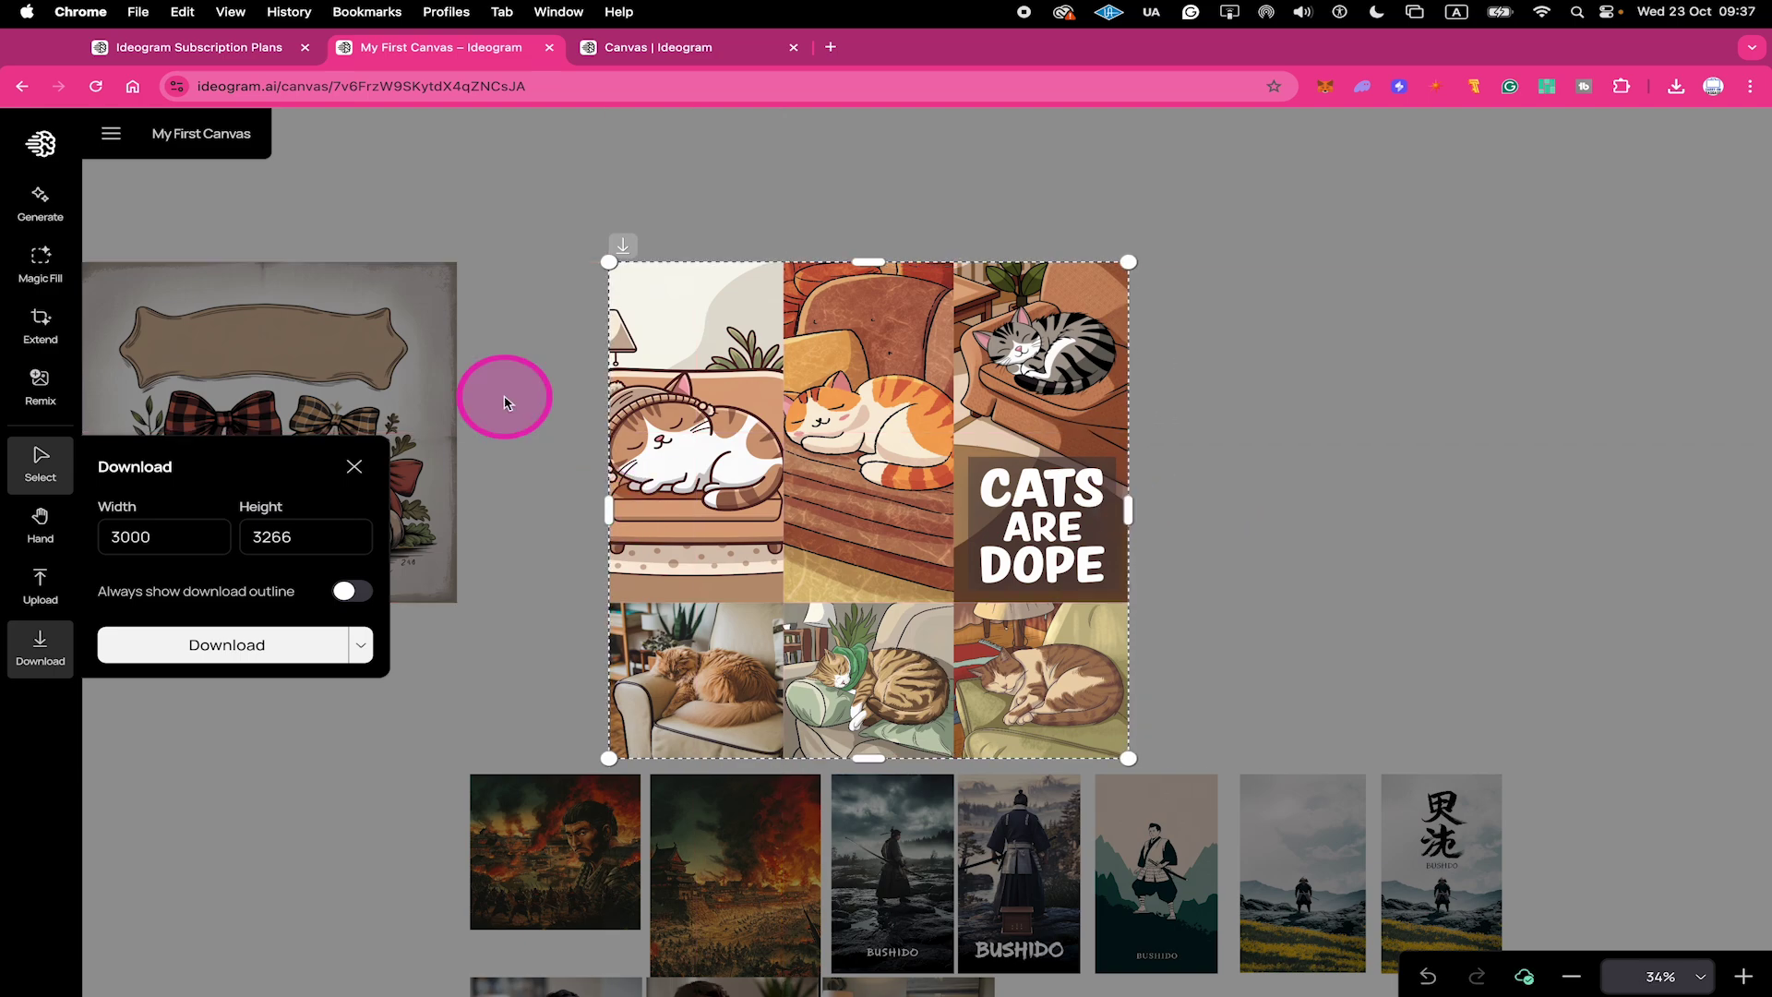
left_click(258, 645)
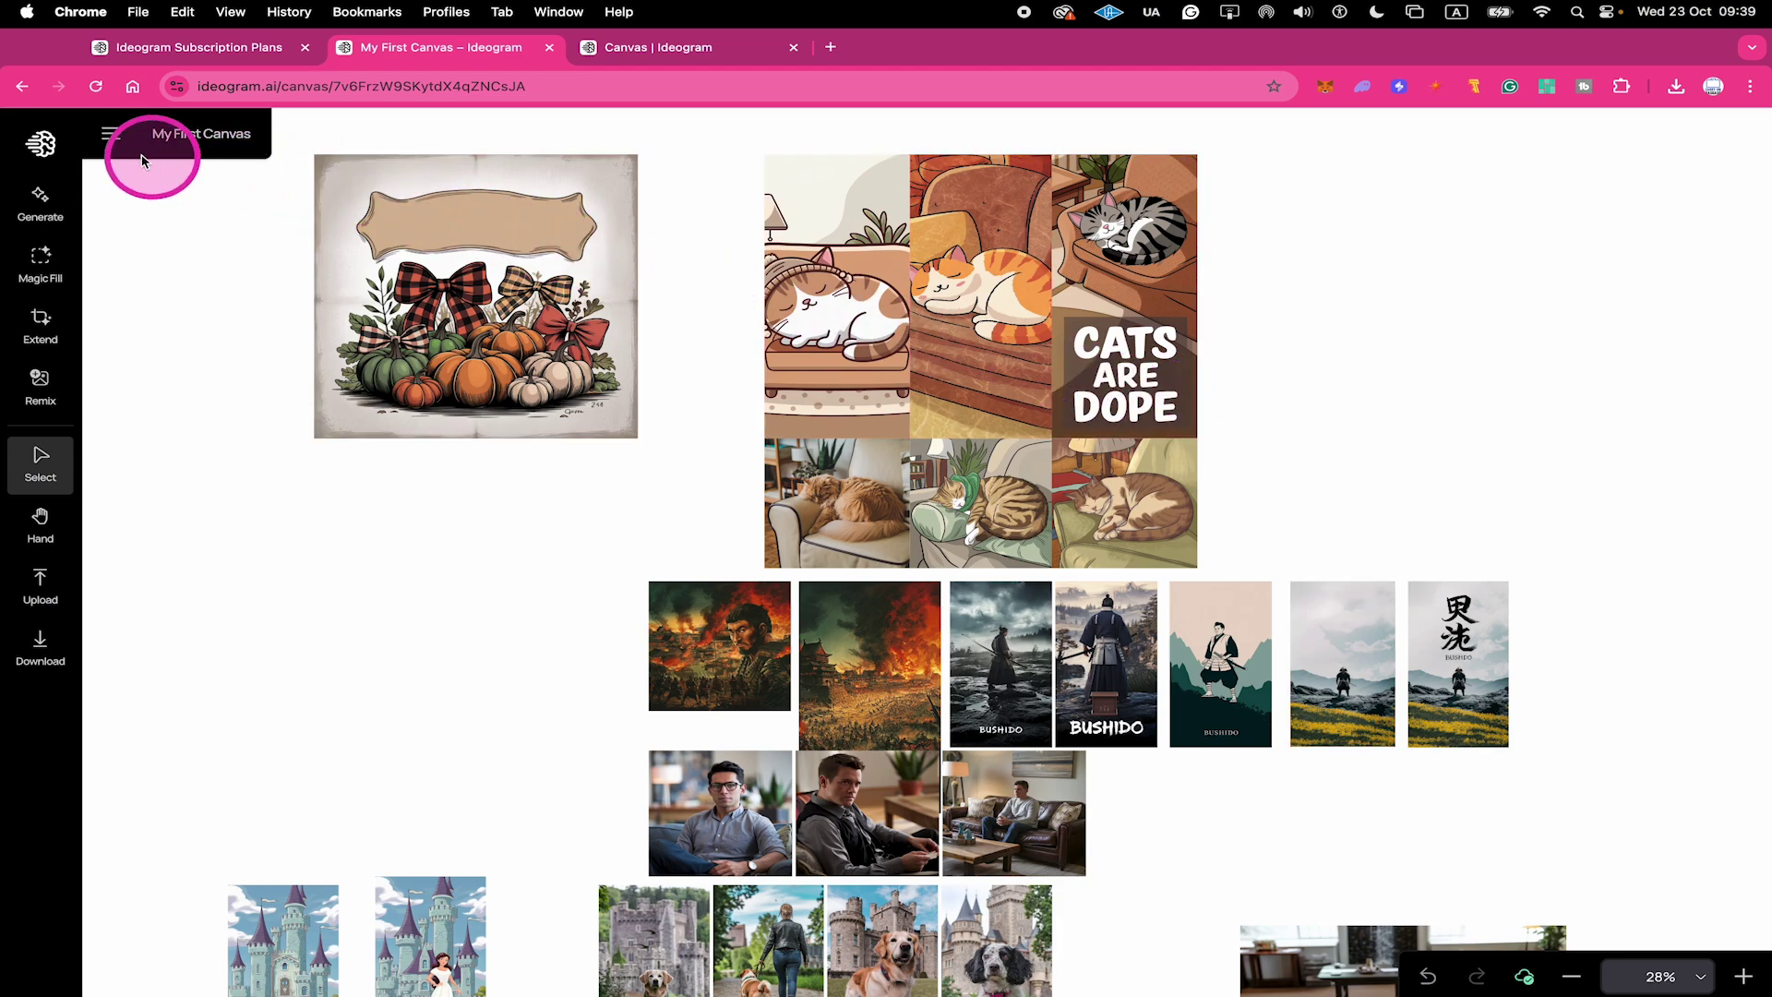
Step: Find the white-turbaned man painting in the public feed and bring it into a new Untitled canvas
left_click(57, 145)
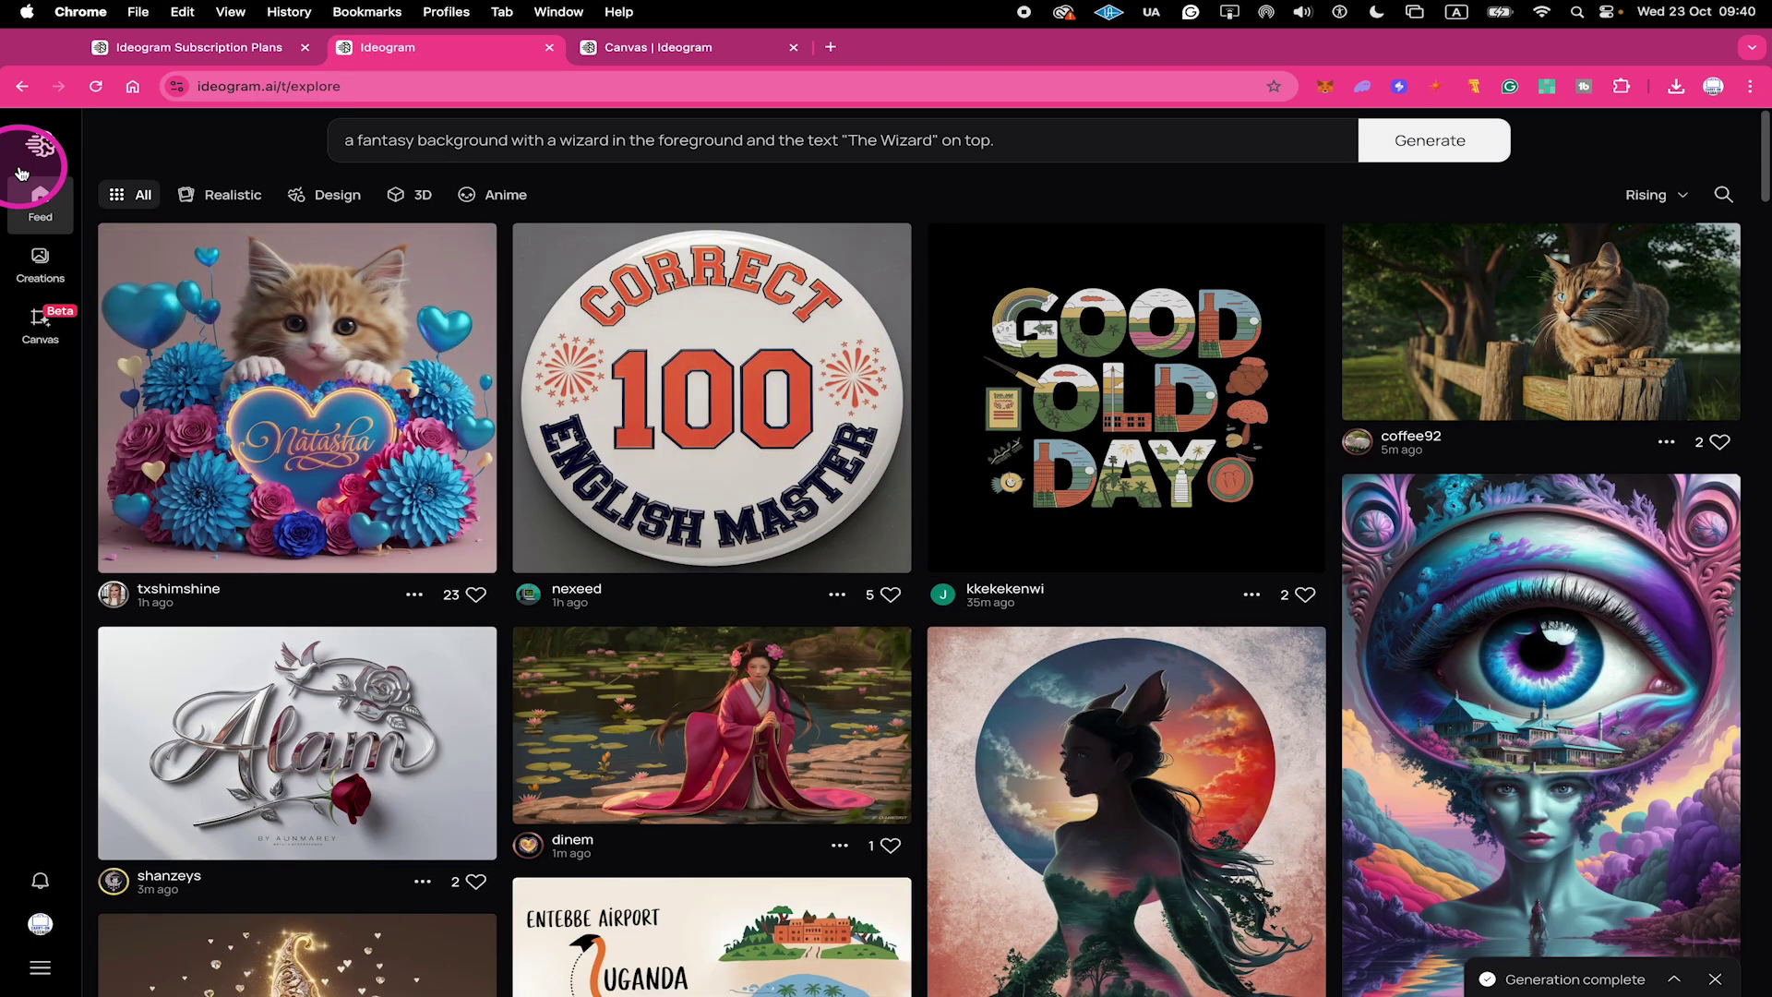
scroll(692, 277, "down", 10)
scroll(694, 286, "down", 5)
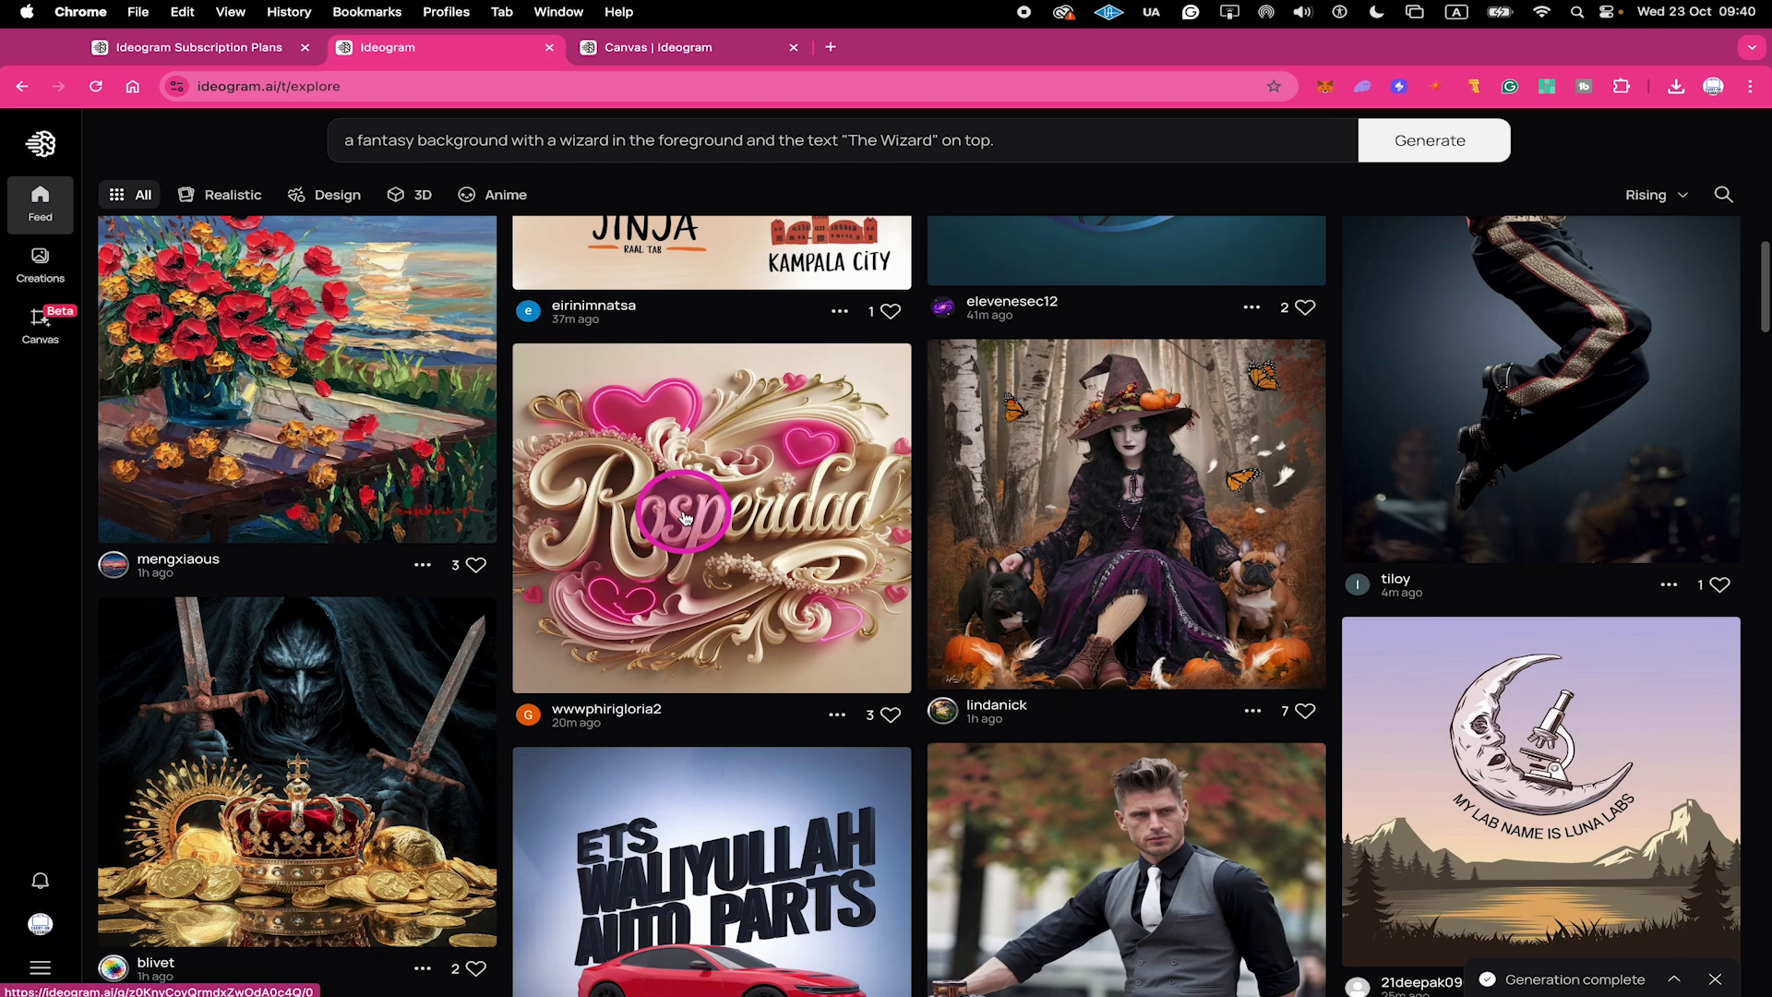
scroll(1036, 363, "down", 4)
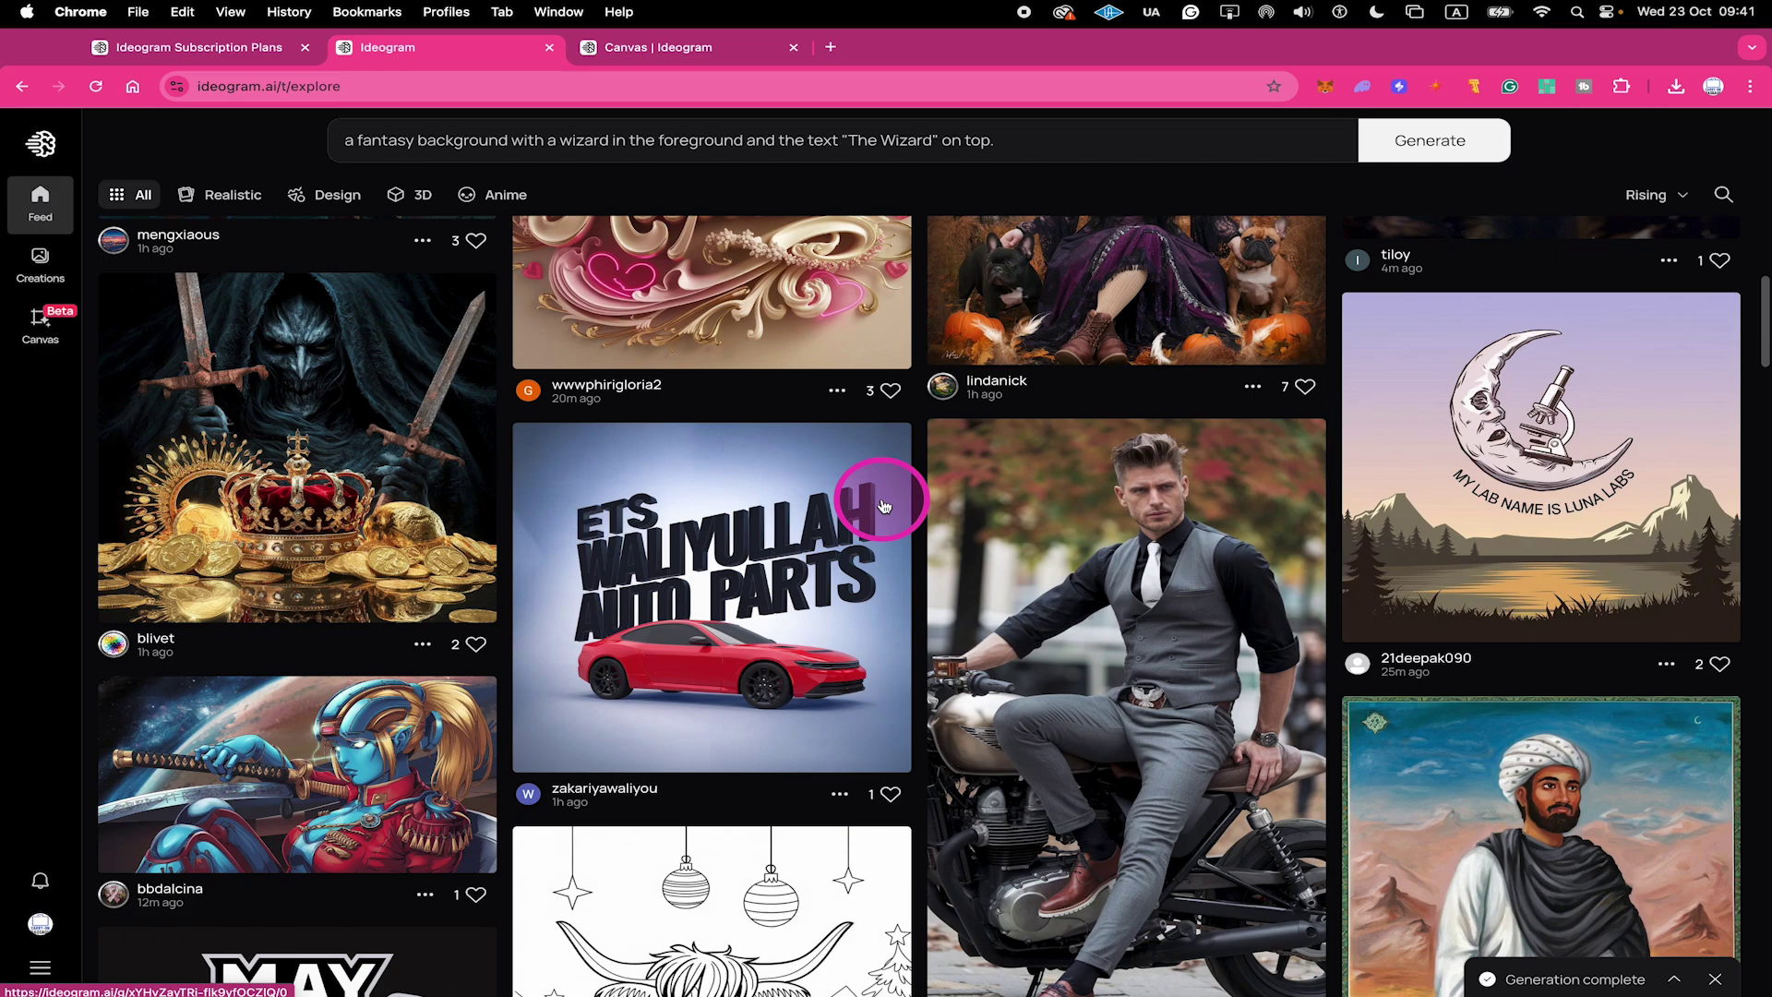
scroll(969, 507, "down", 5)
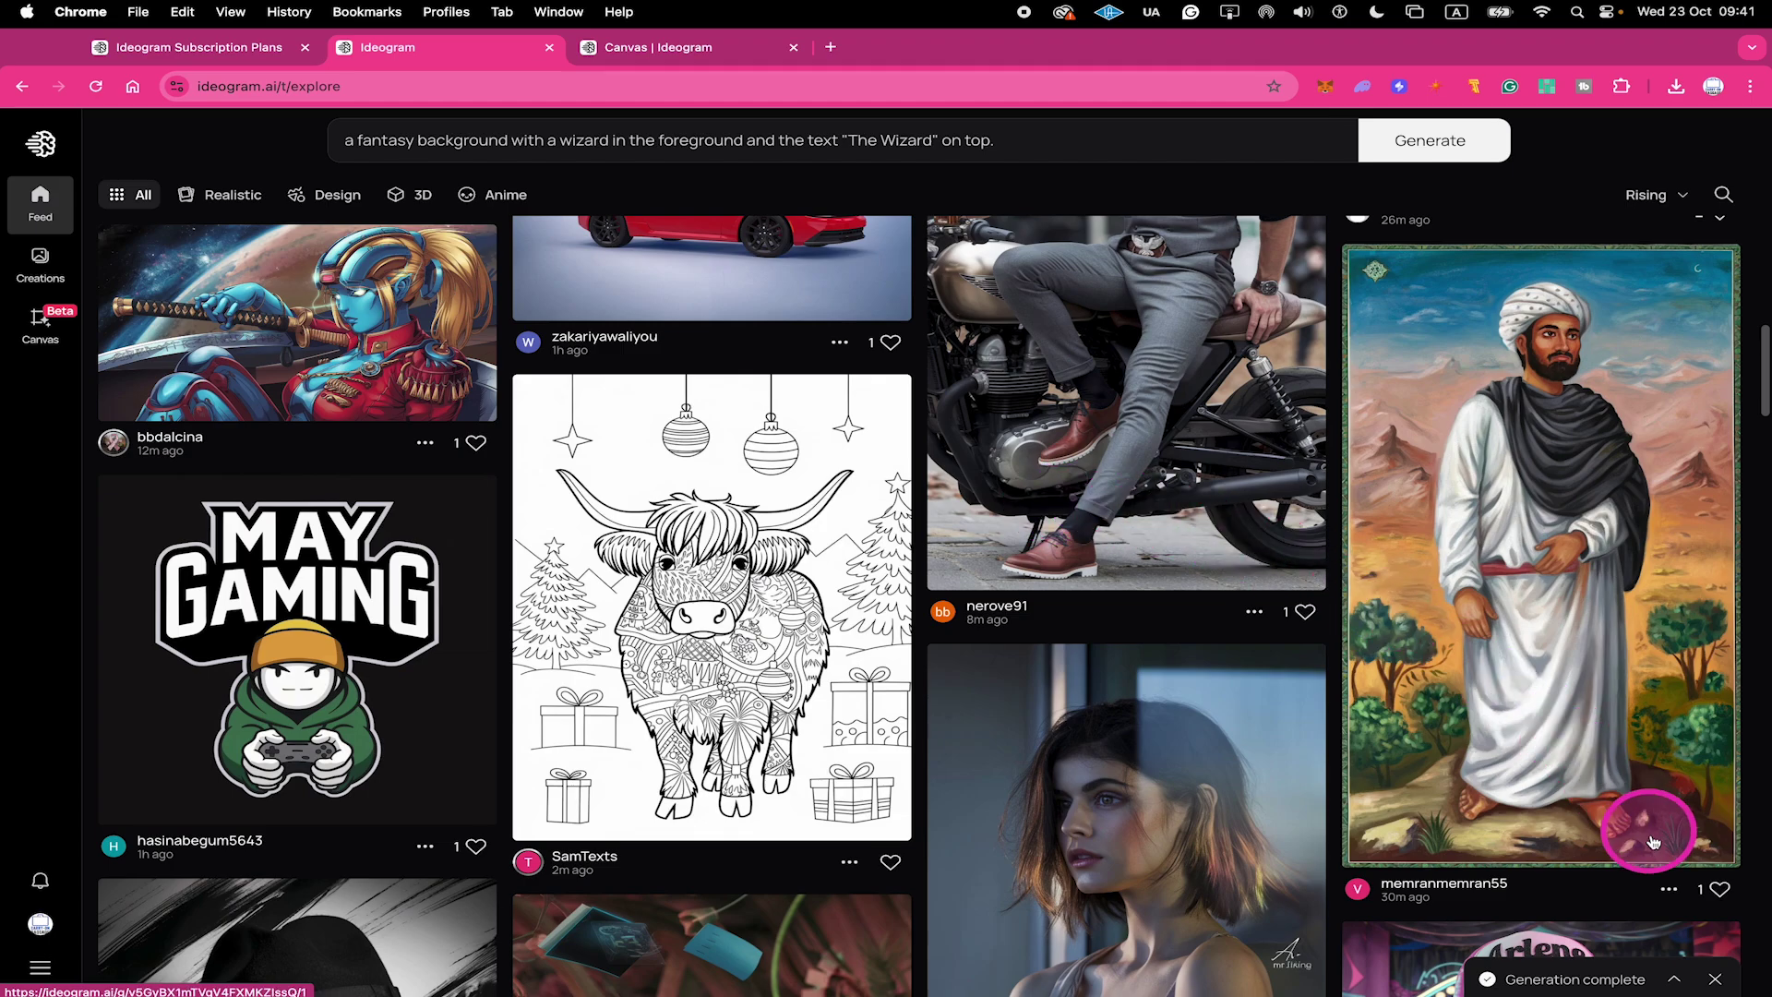
left_click(1669, 892)
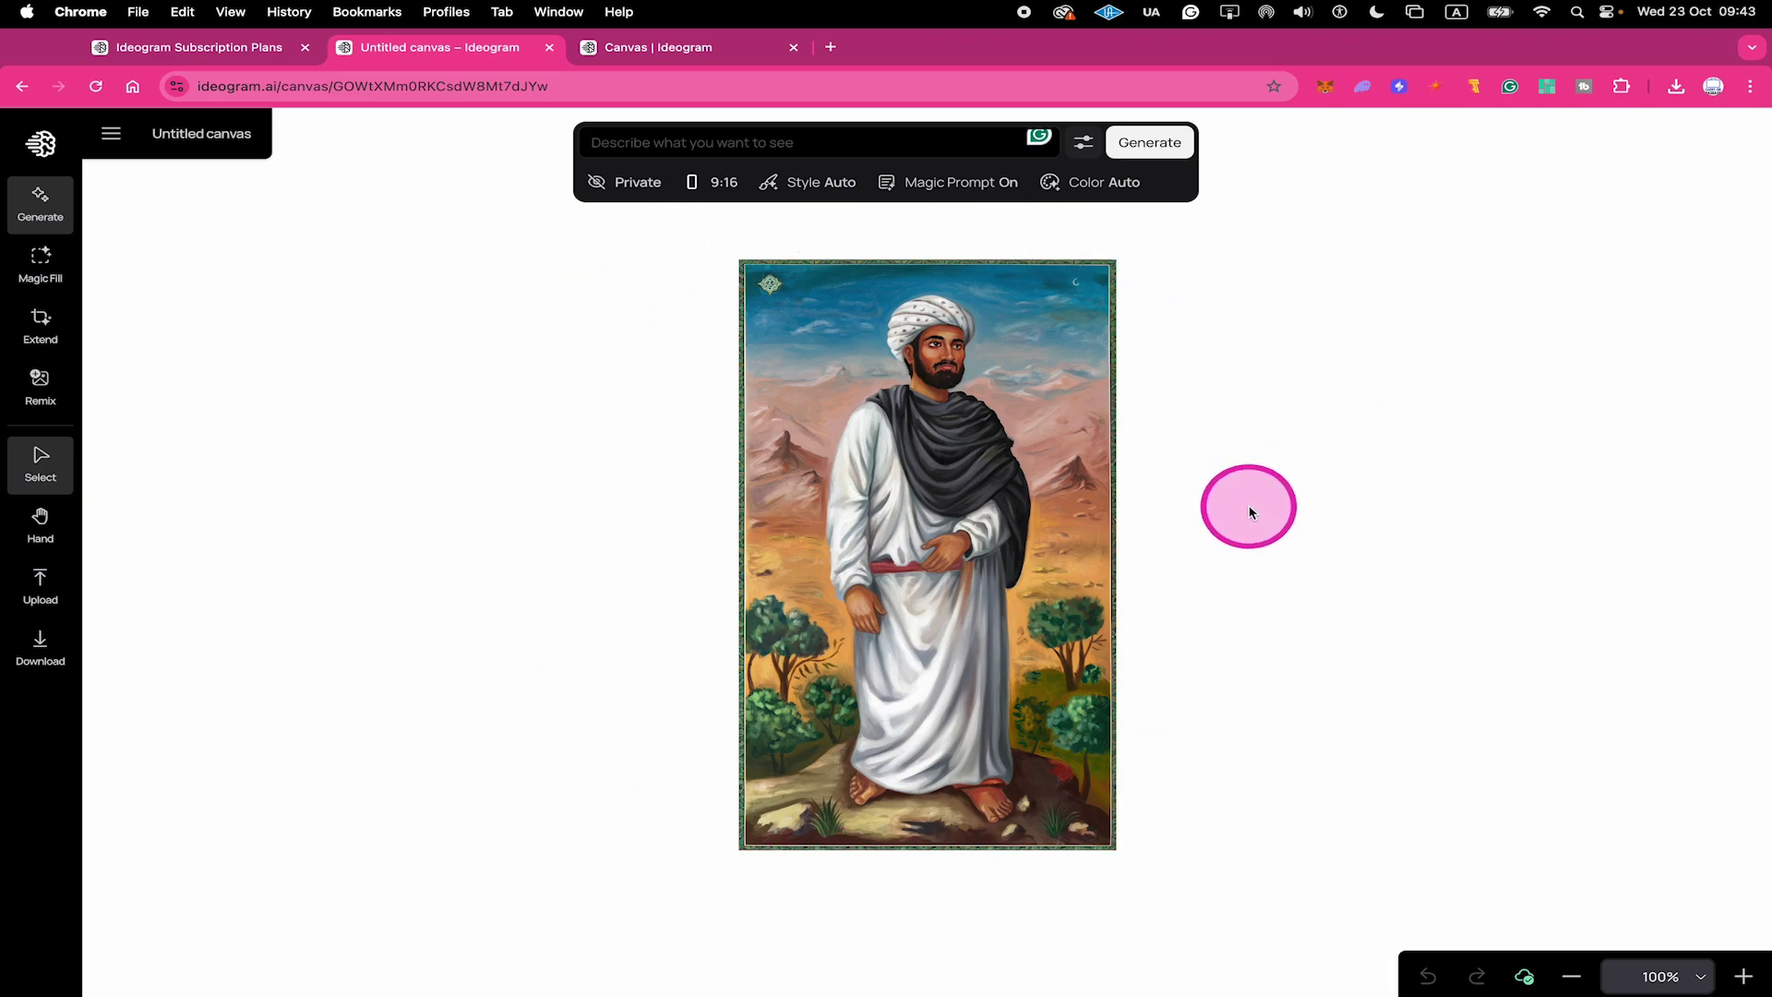
Step: Copy the turban portrait into My First Canvas and move it down beside the WIZARD image
right_click(984, 450)
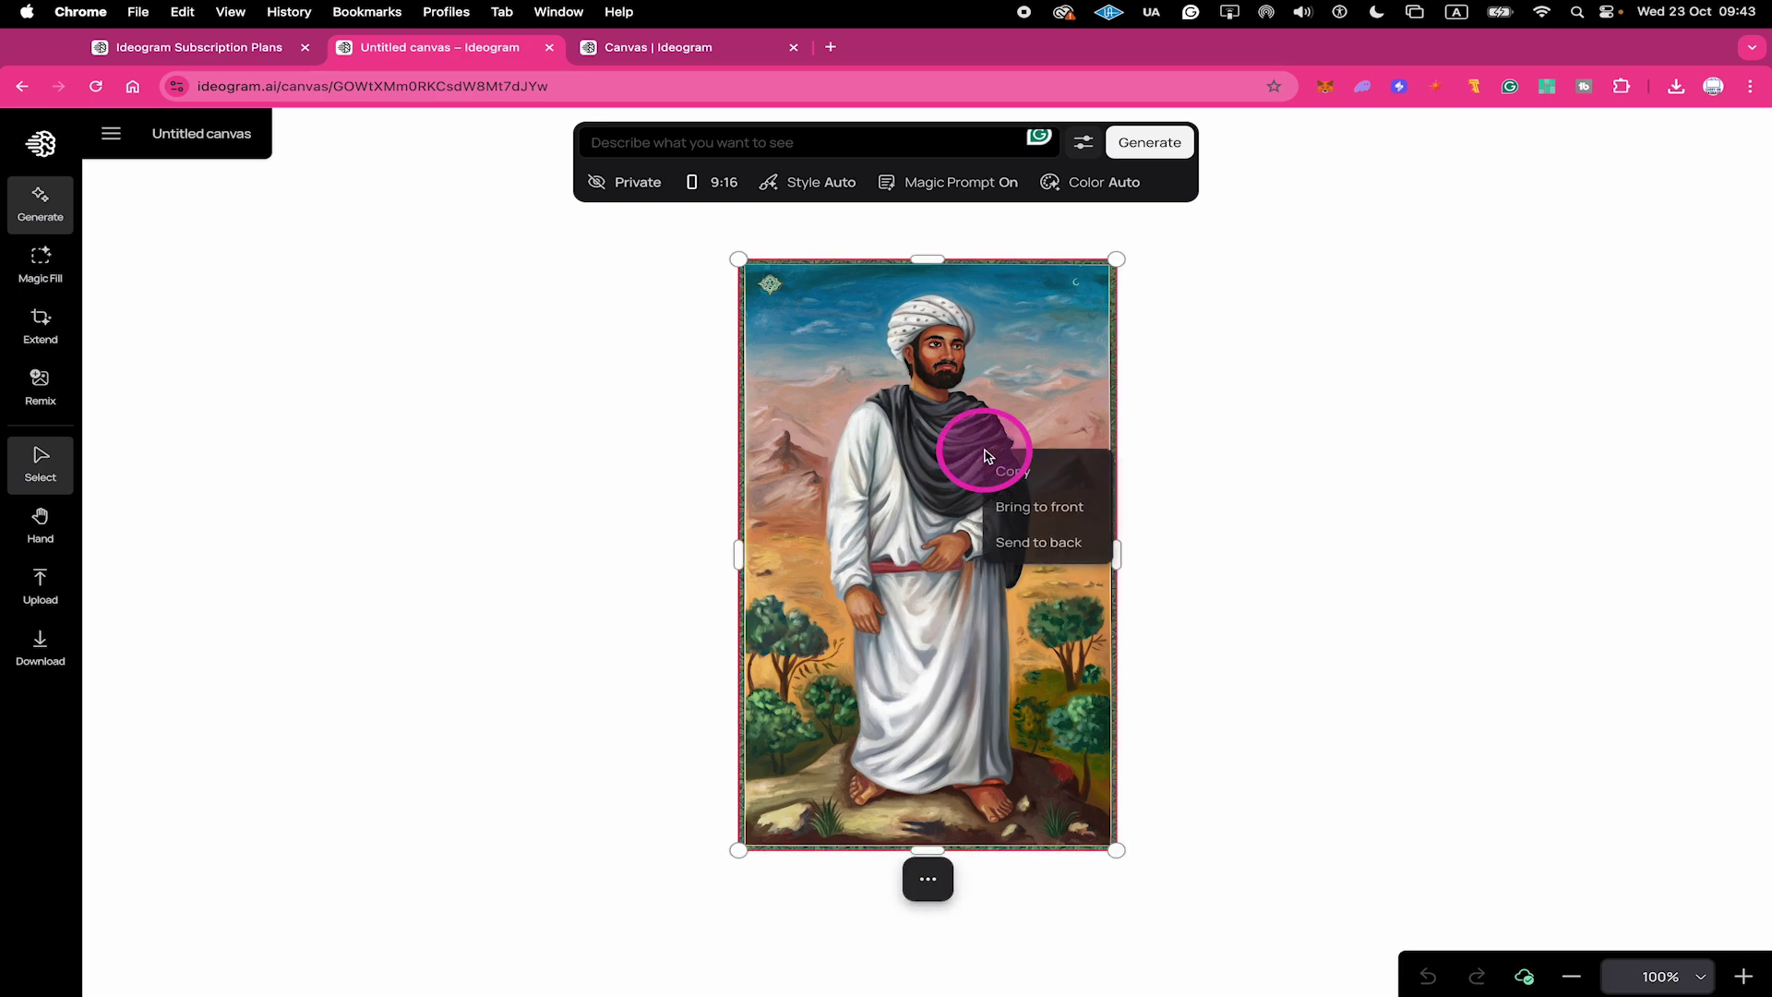
left_click(1014, 474)
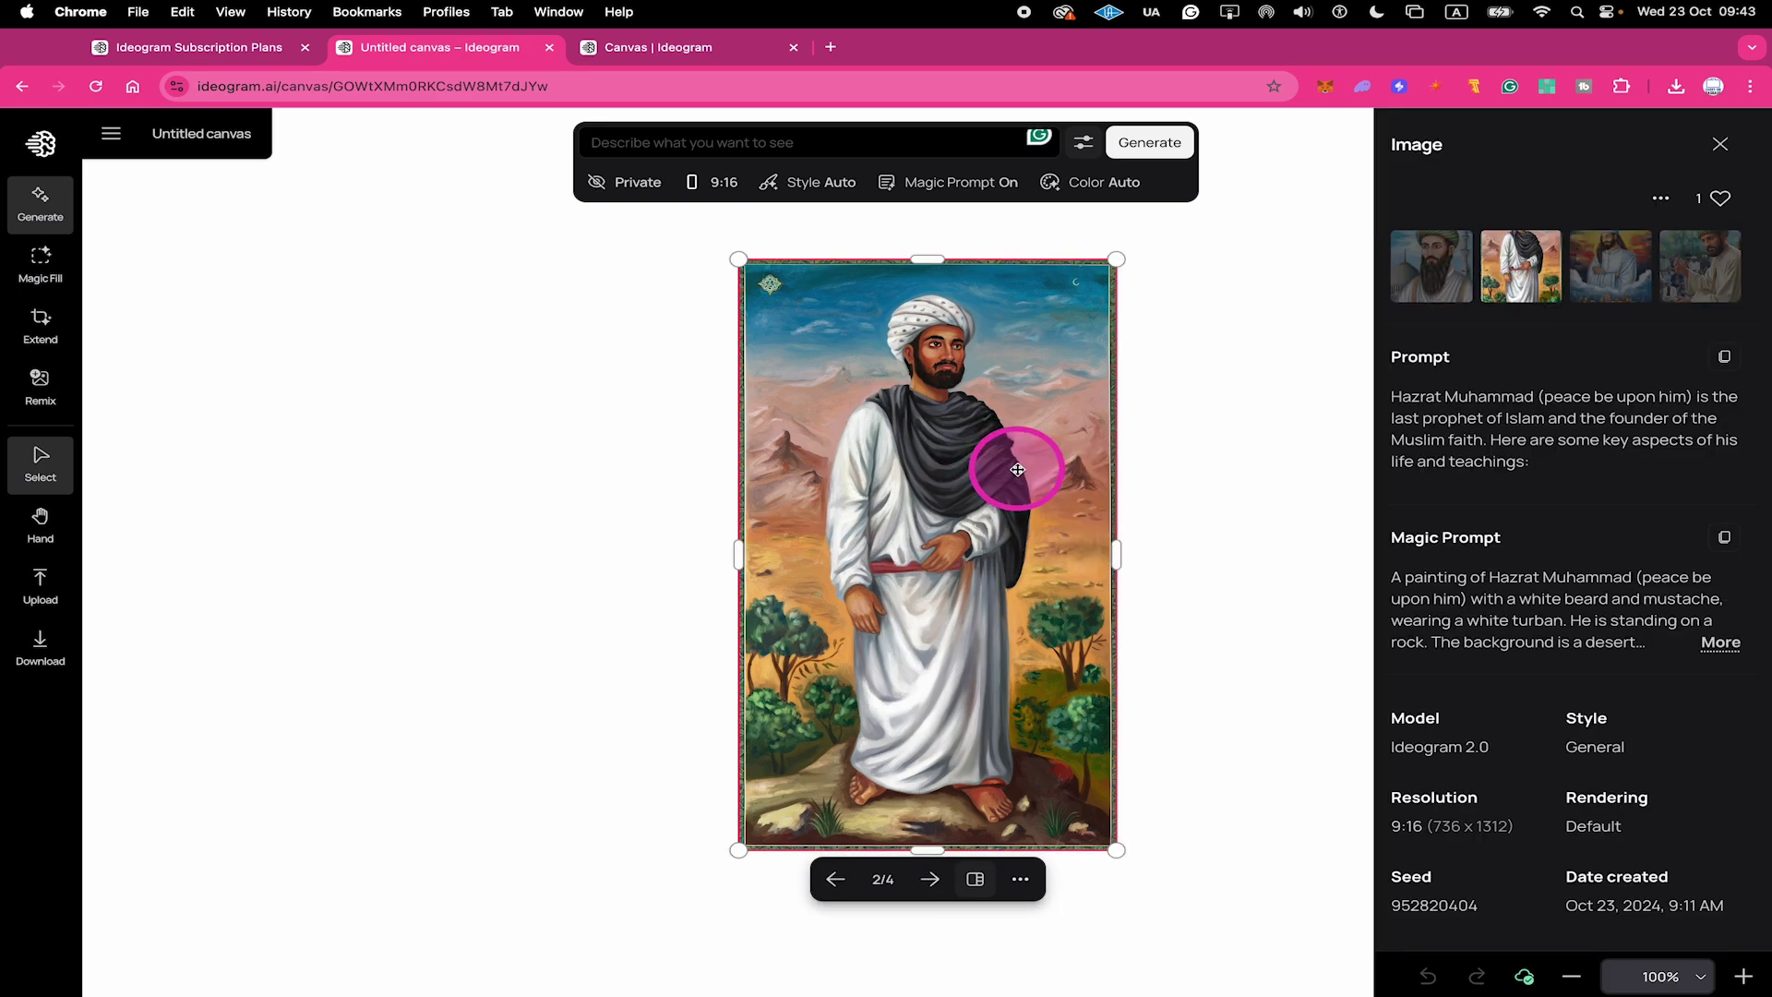
left_click(108, 137)
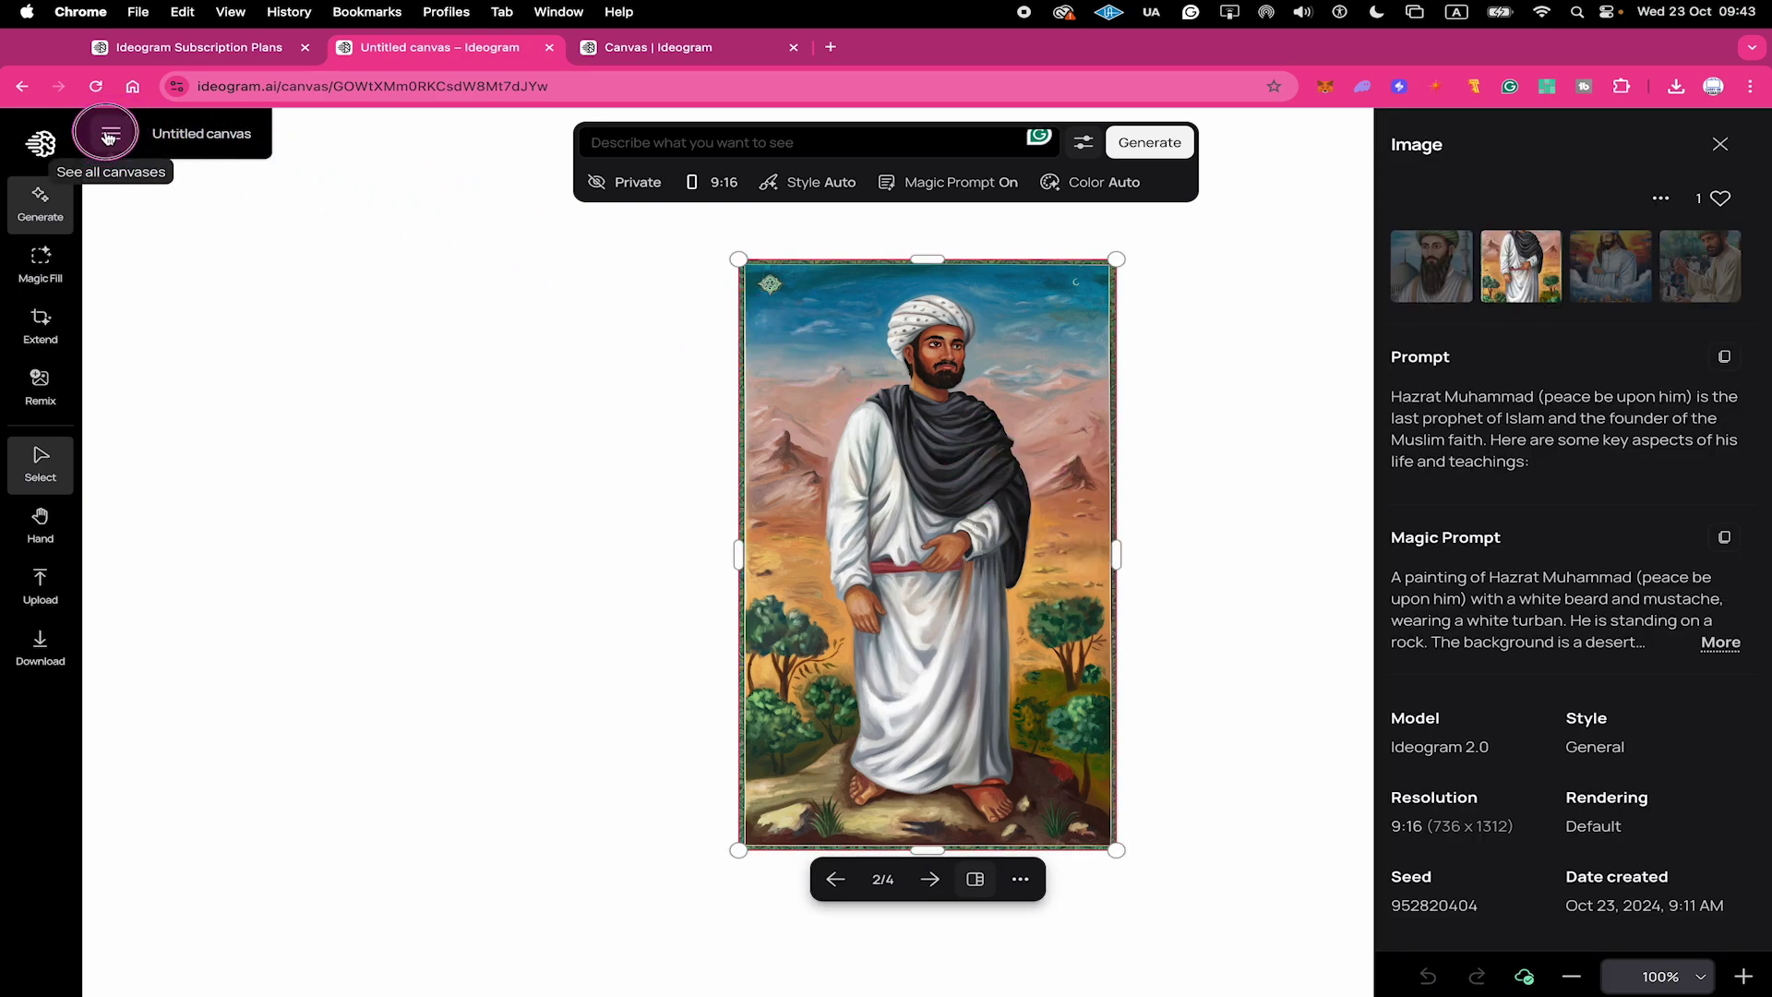
left_click(175, 312)
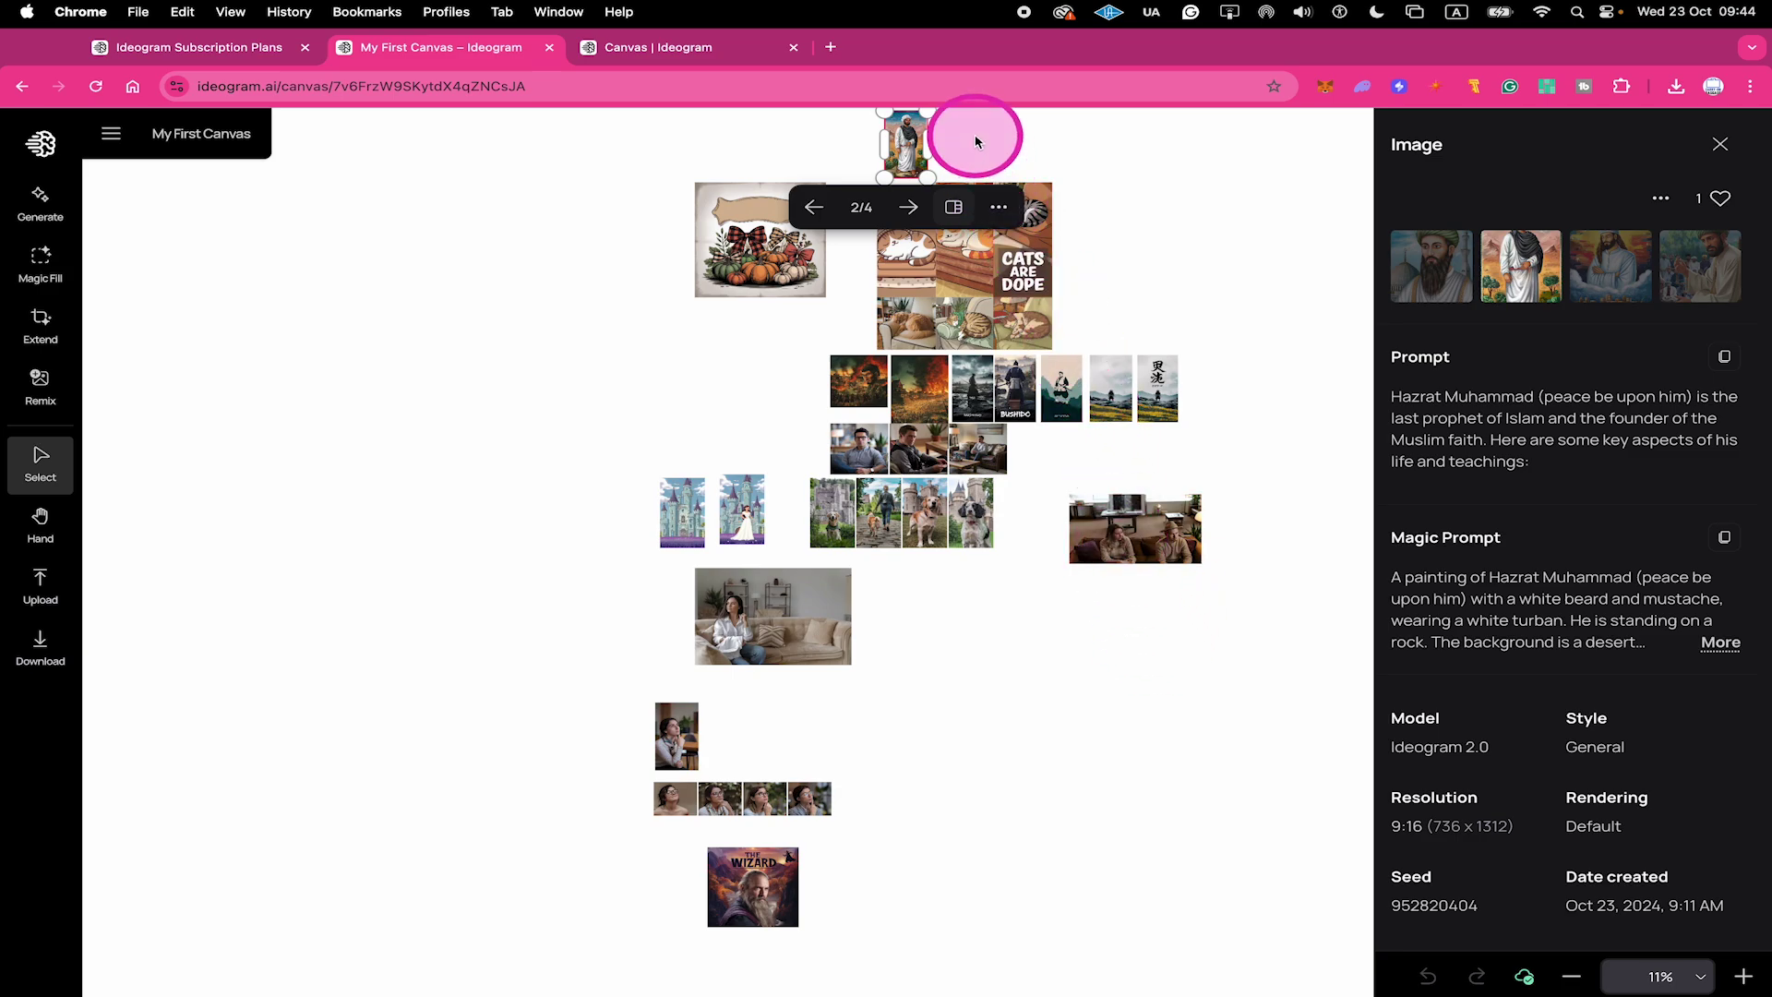
left_click(976, 141)
left_click_drag(903, 136, 952, 690)
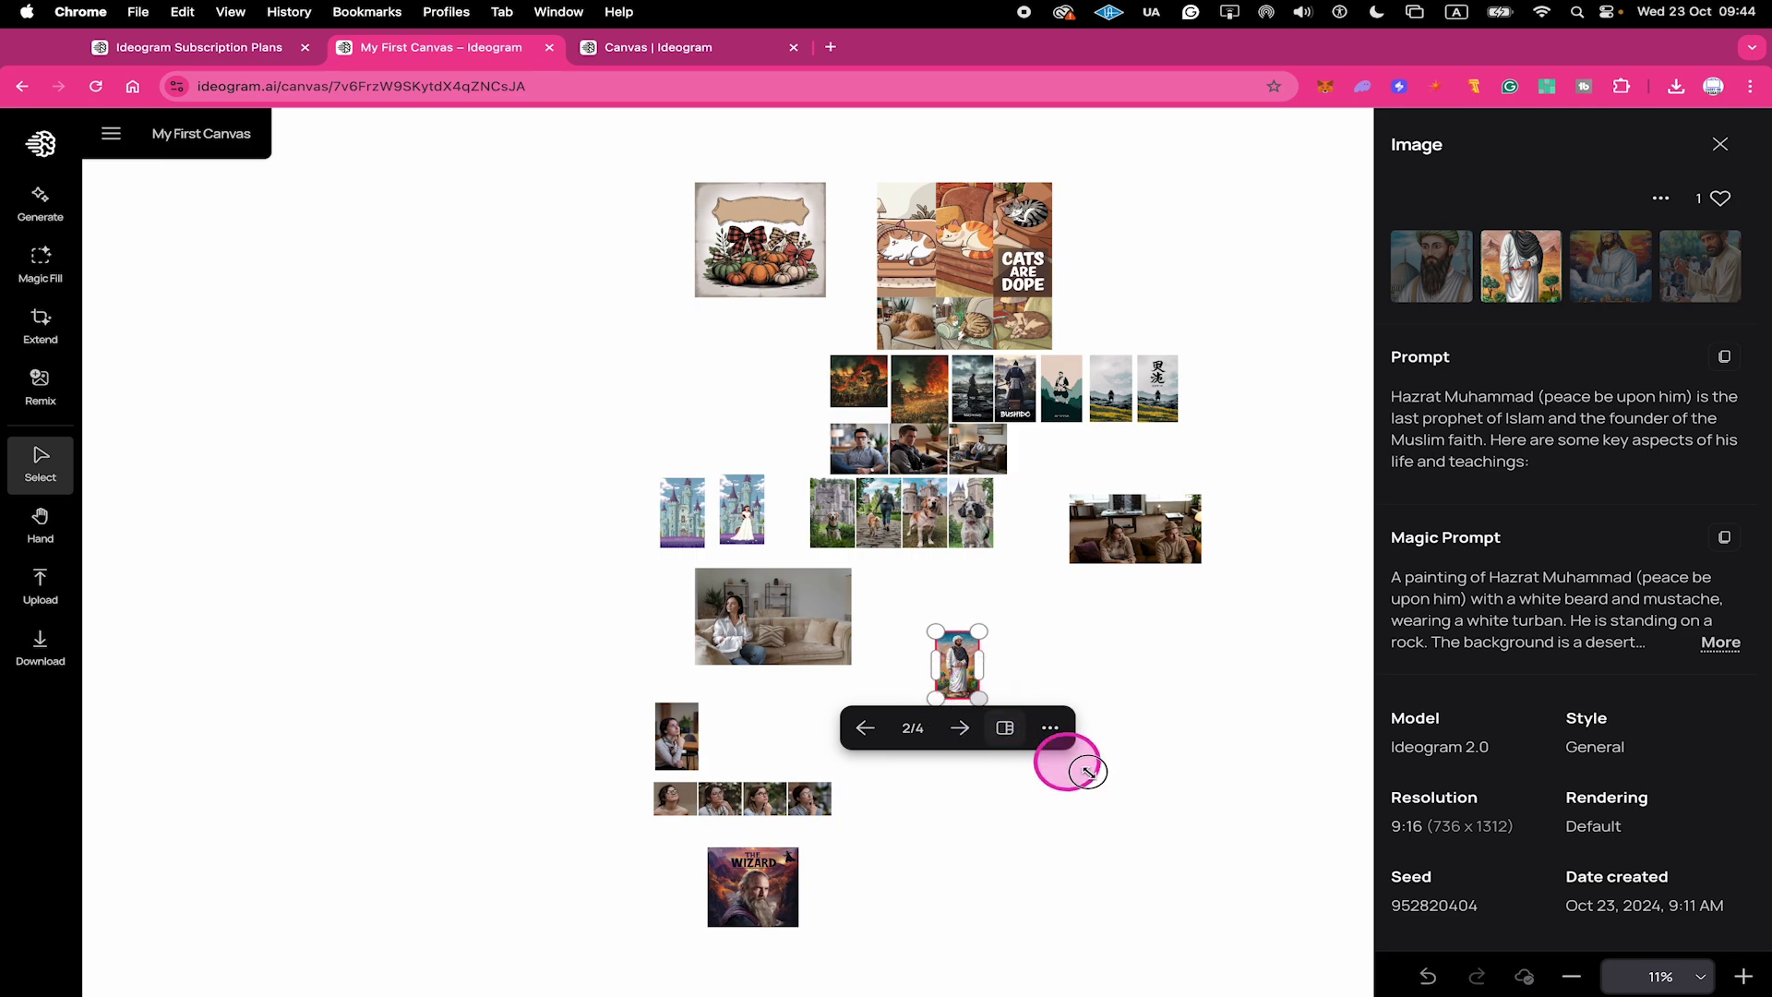